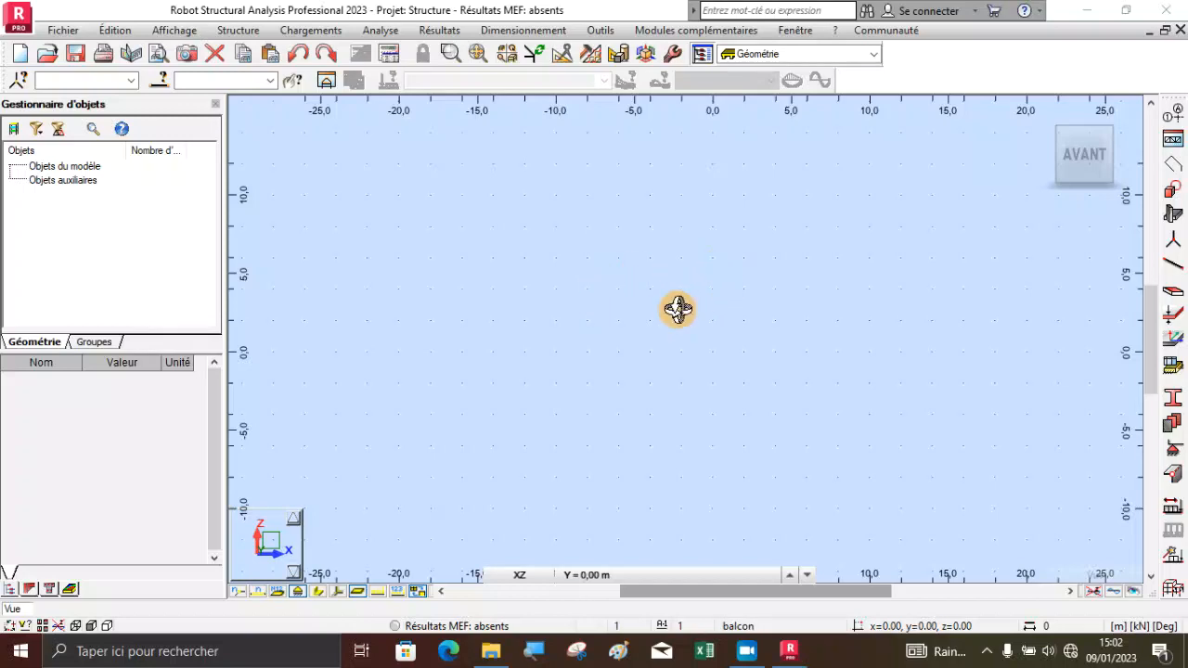
scroll(678, 309, down, 2)
scroll(805, 308, up, 2)
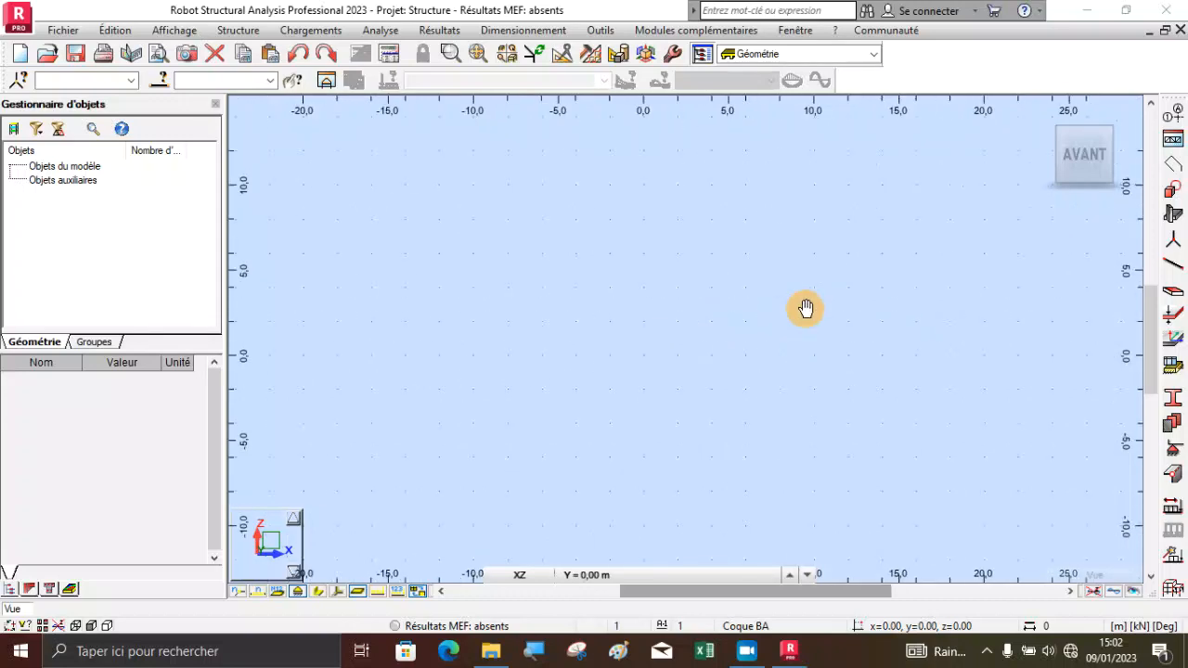
scroll(806, 308, up, 2)
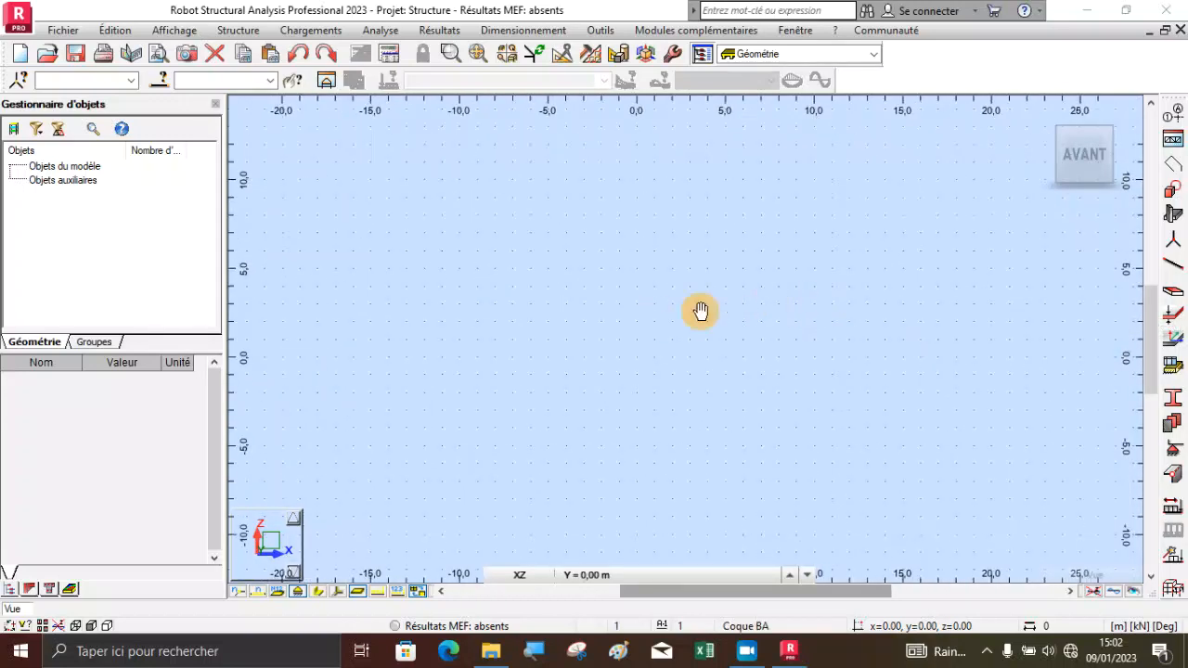
Review the material and load code settings in the job preferences, then accept them.
click(601, 30)
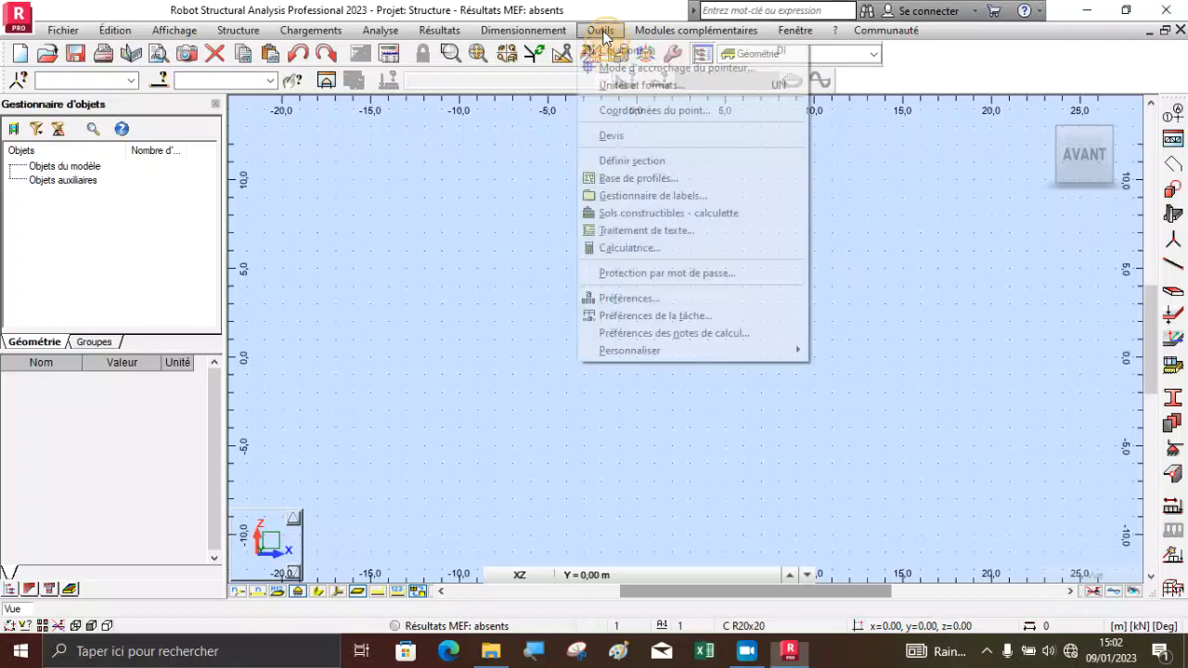
click(647, 315)
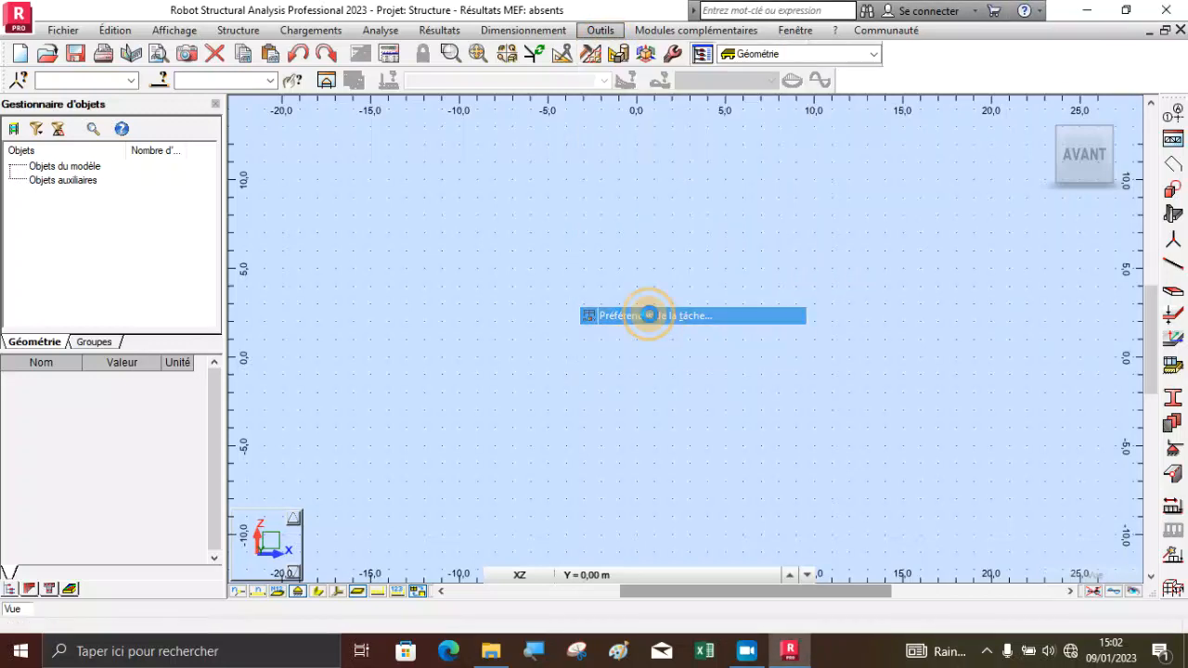
click(386, 247)
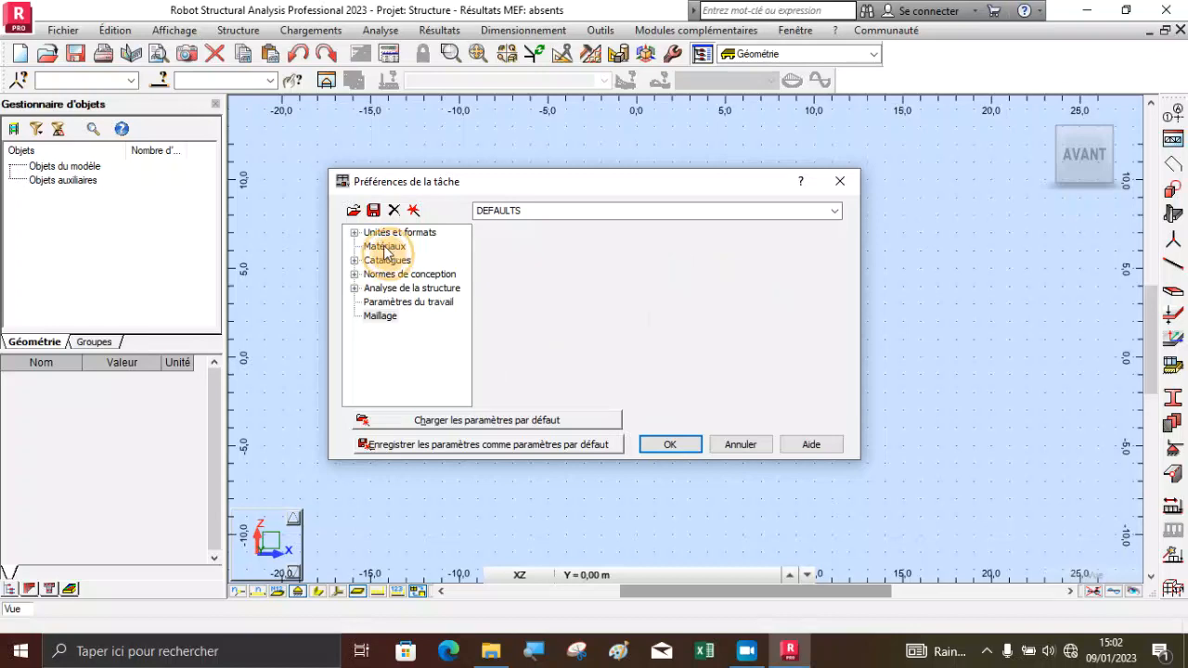
click(353, 274)
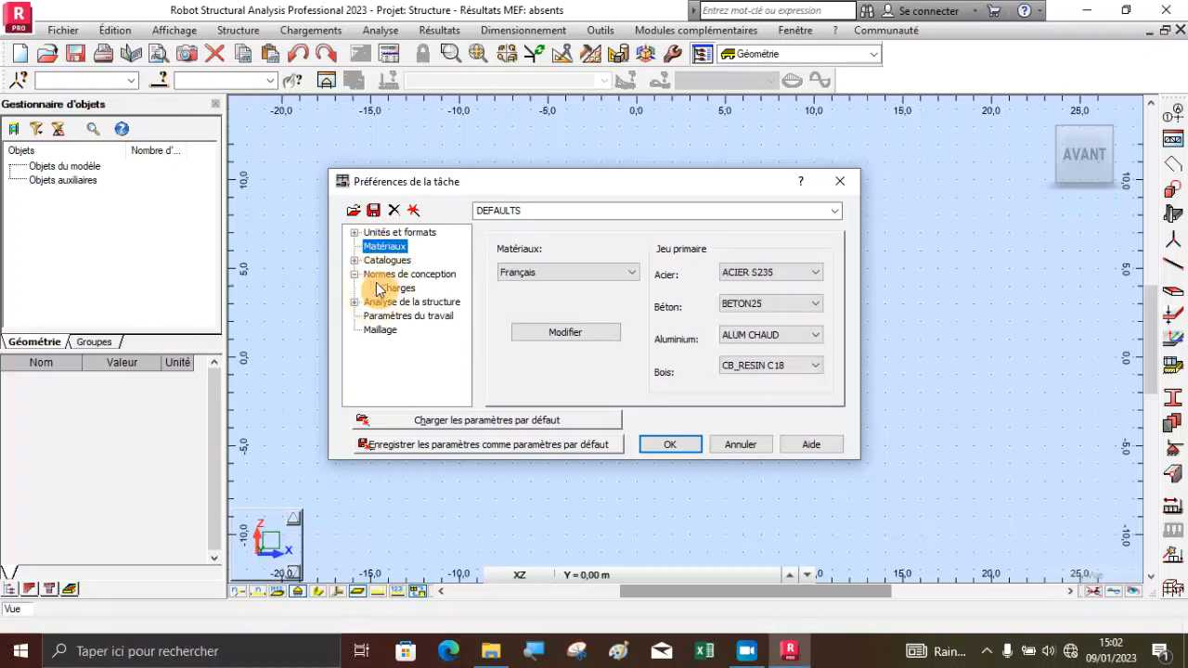
click(397, 288)
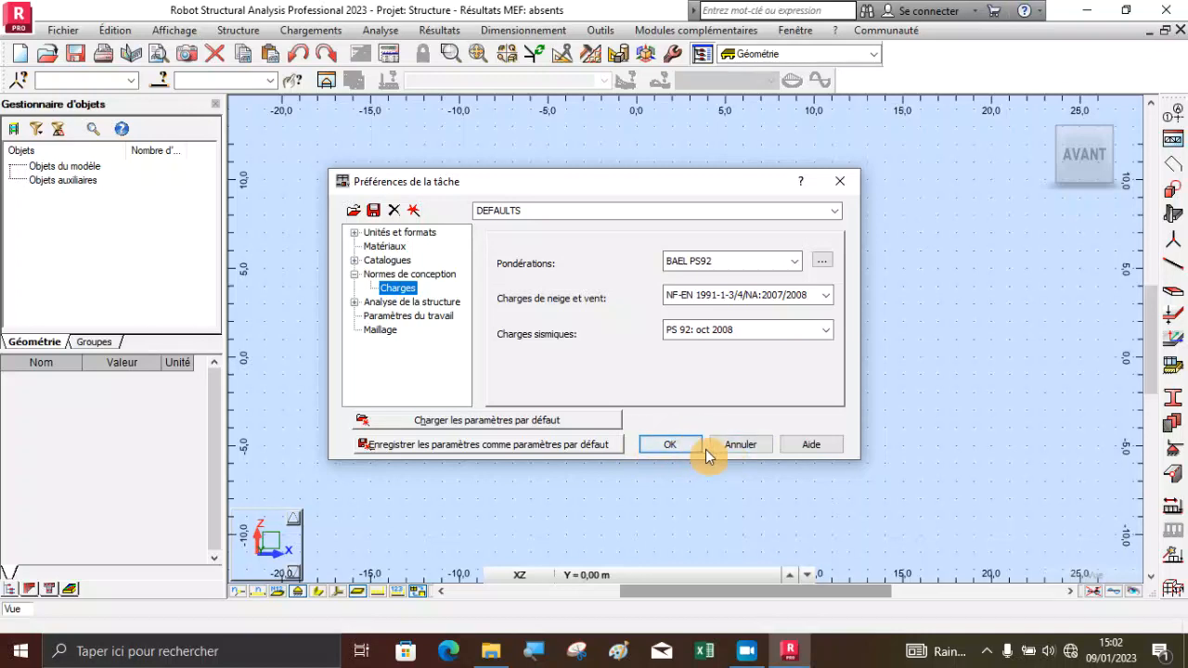
click(674, 446)
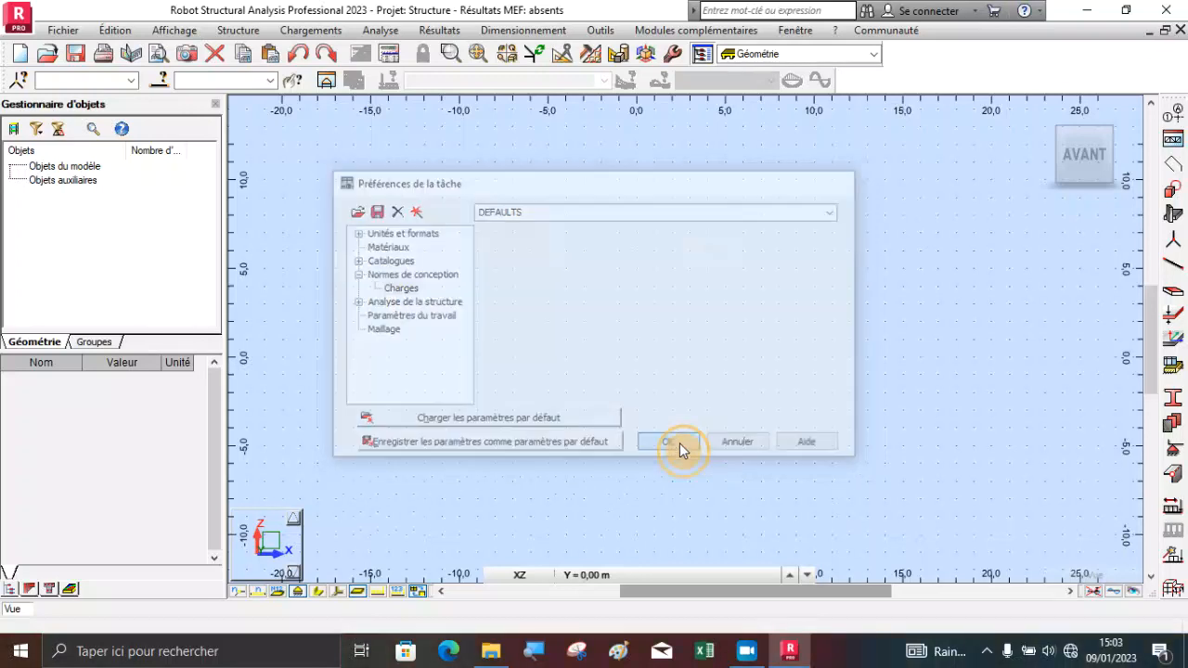
Define Cartesian construction lines along X at 0, 1.2, 2.4, 3.6 and 4.8 m, numbered 1 to 5.
click(1173, 115)
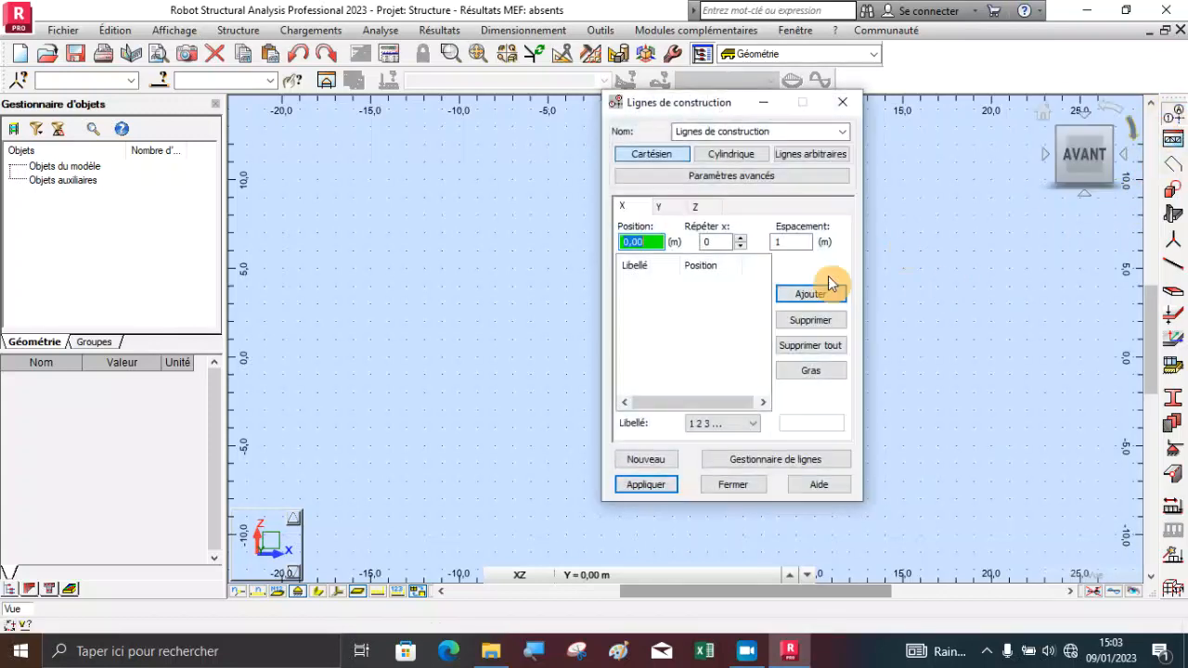
click(622, 486)
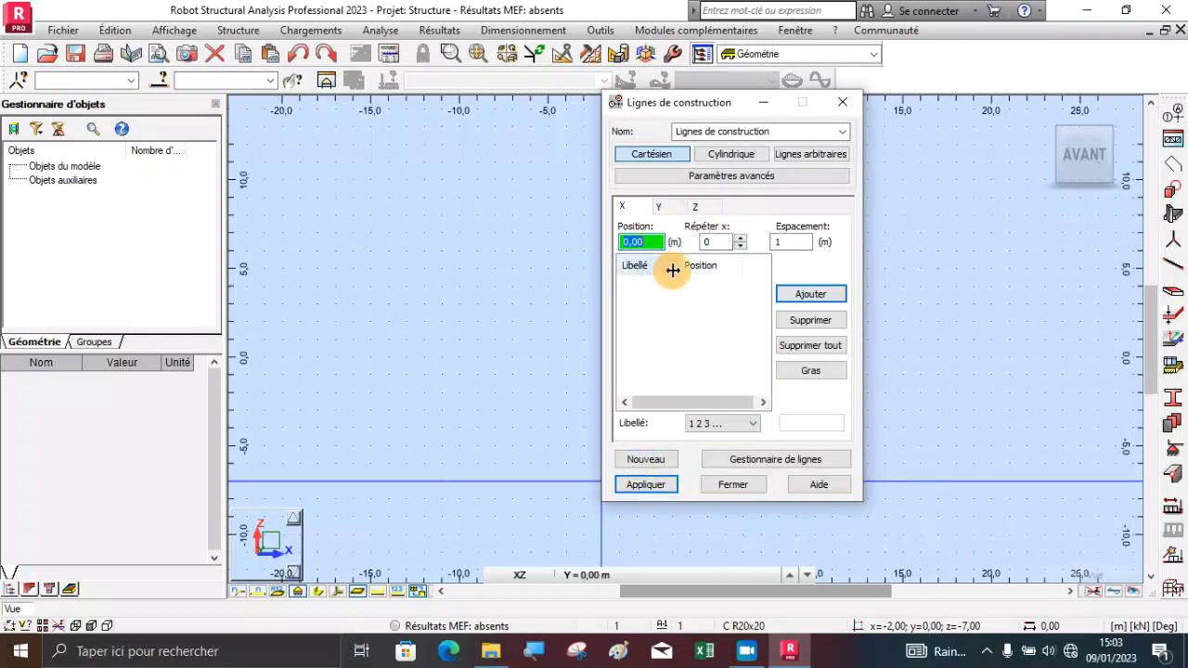
click(741, 238)
click(799, 242)
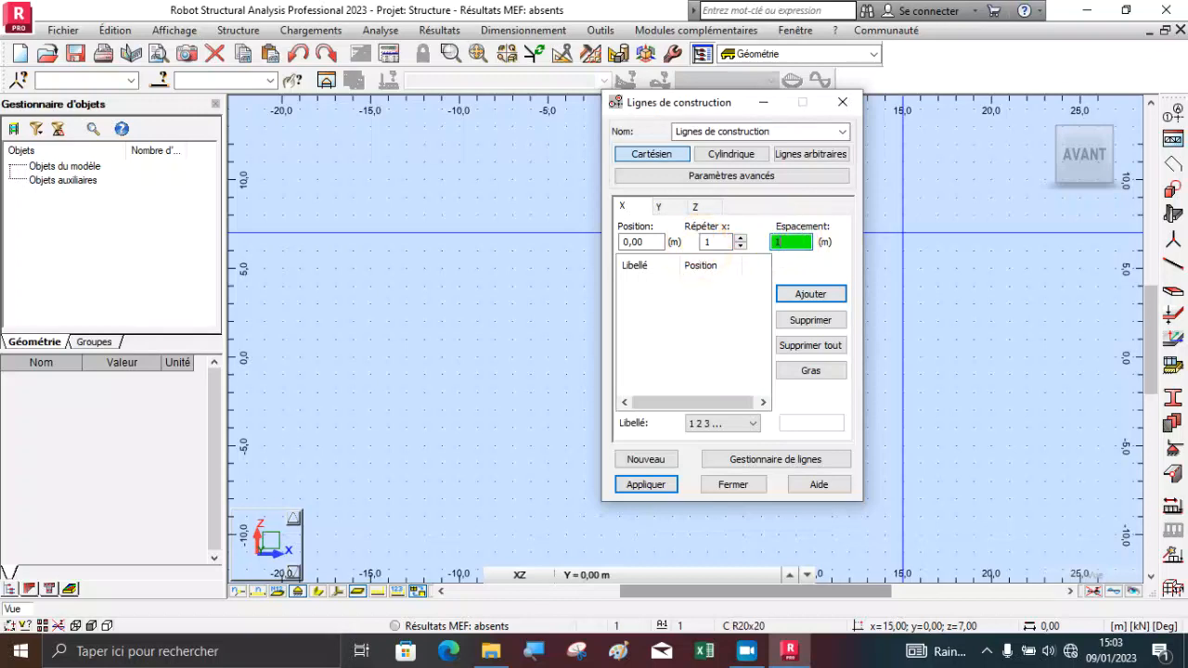
click(810, 293)
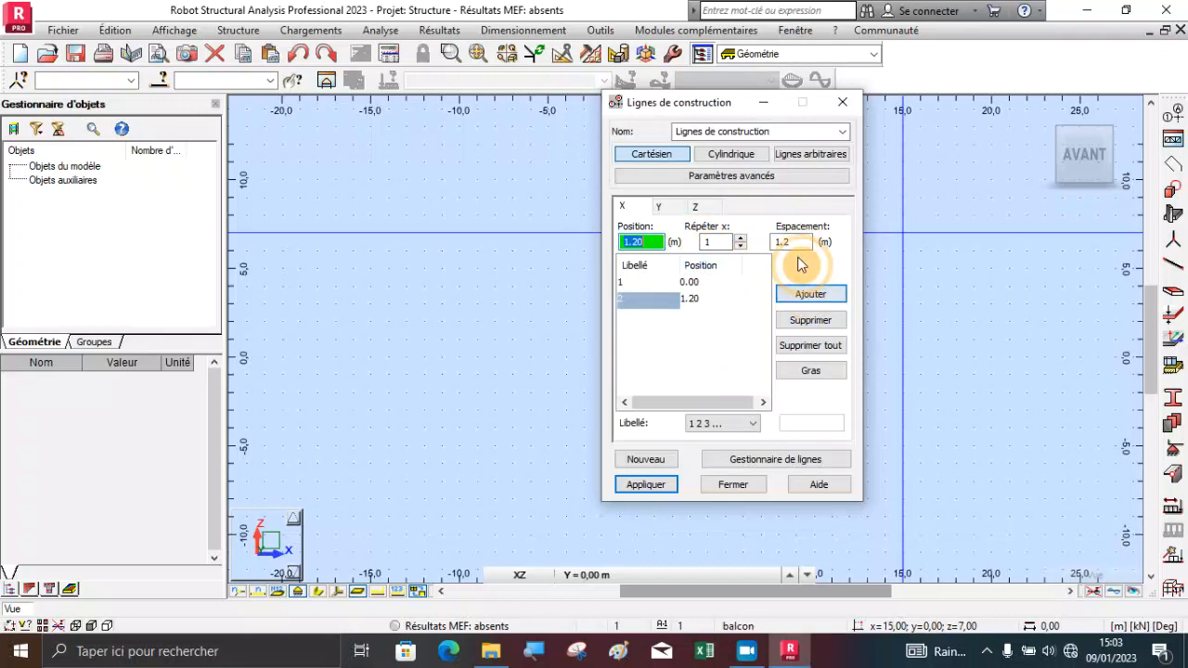
click(736, 238)
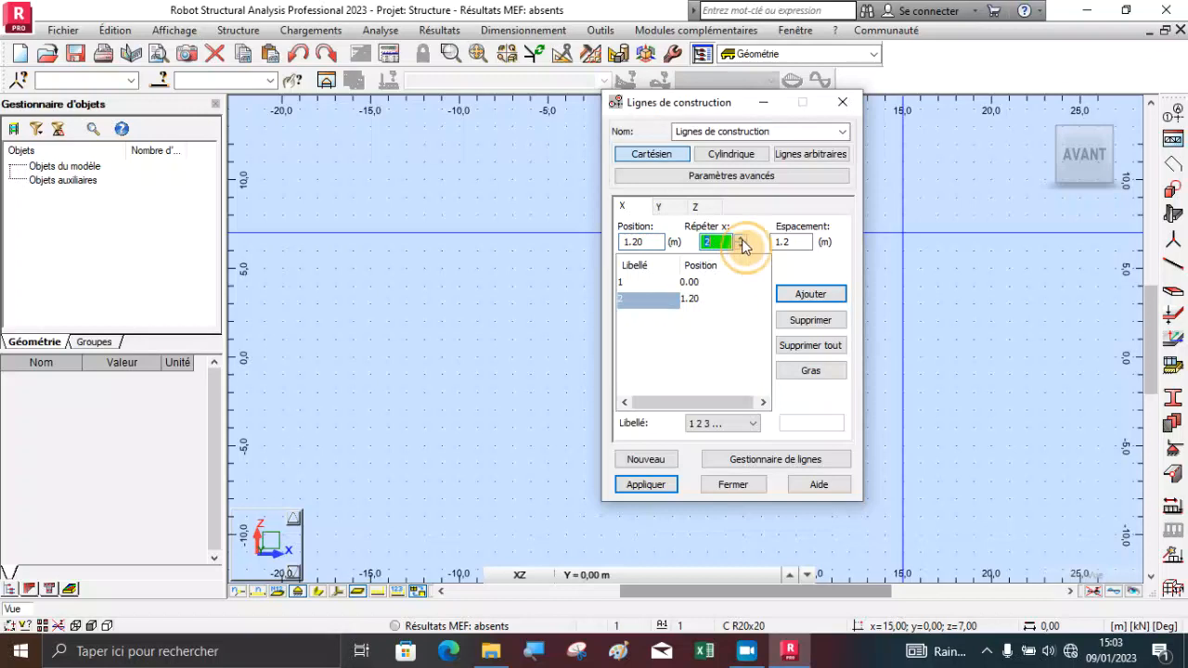
click(804, 294)
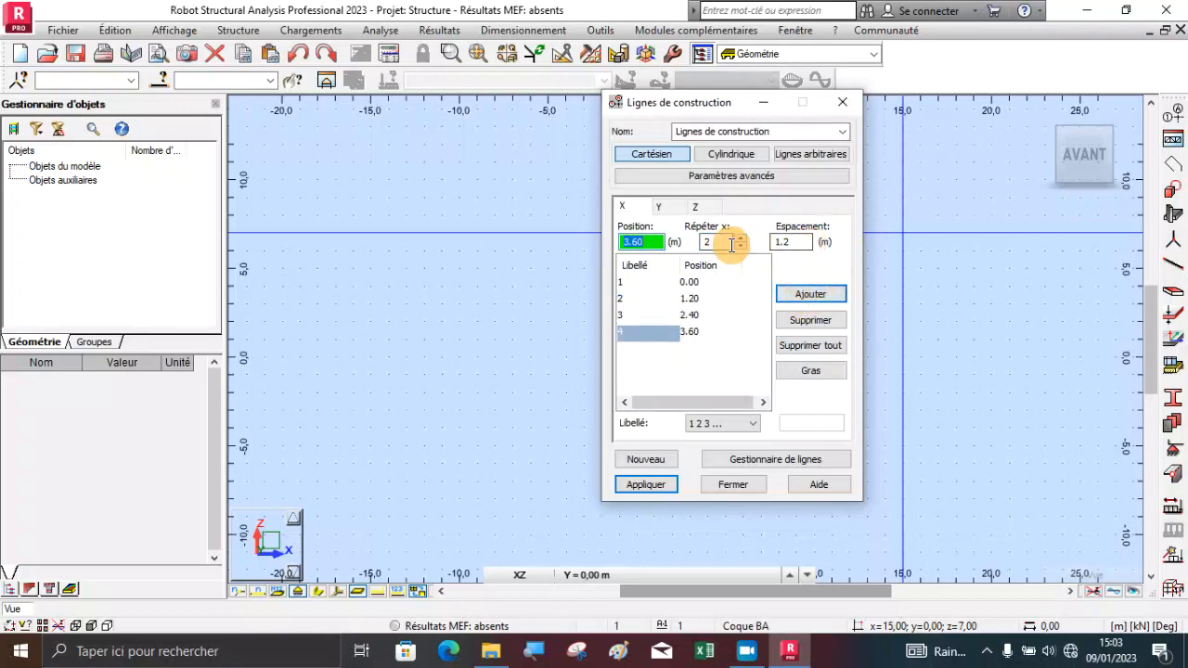
click(804, 295)
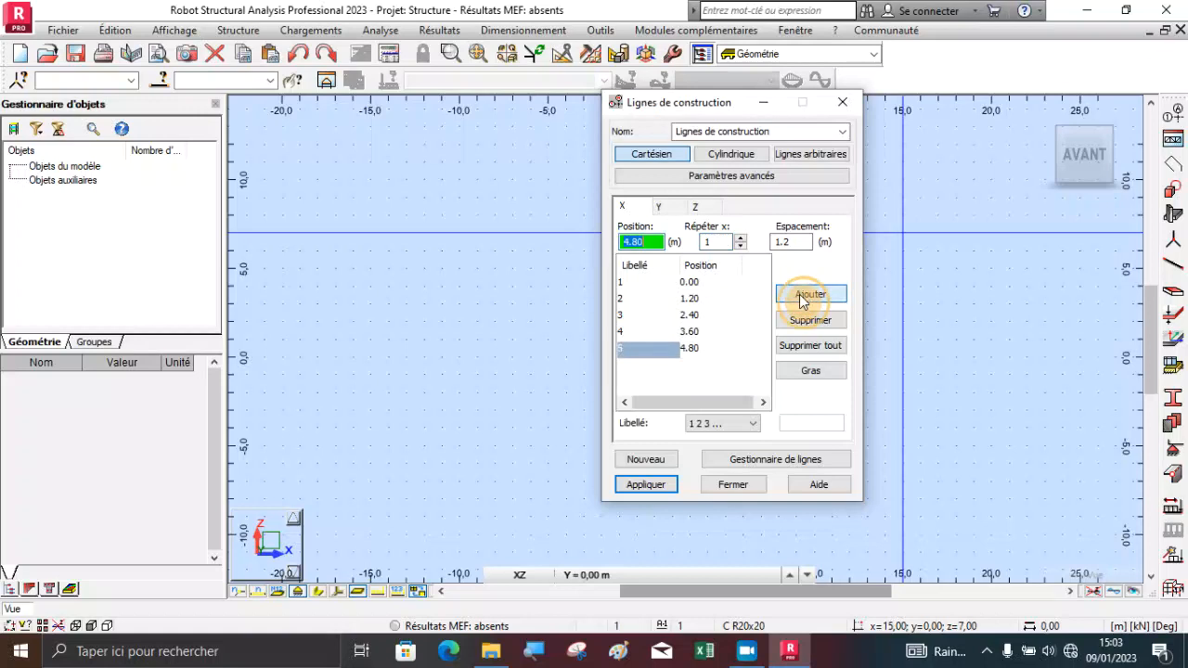
Define construction lines along Y starting at 0 m, repeated twice at 1.2 m spacing.
click(657, 207)
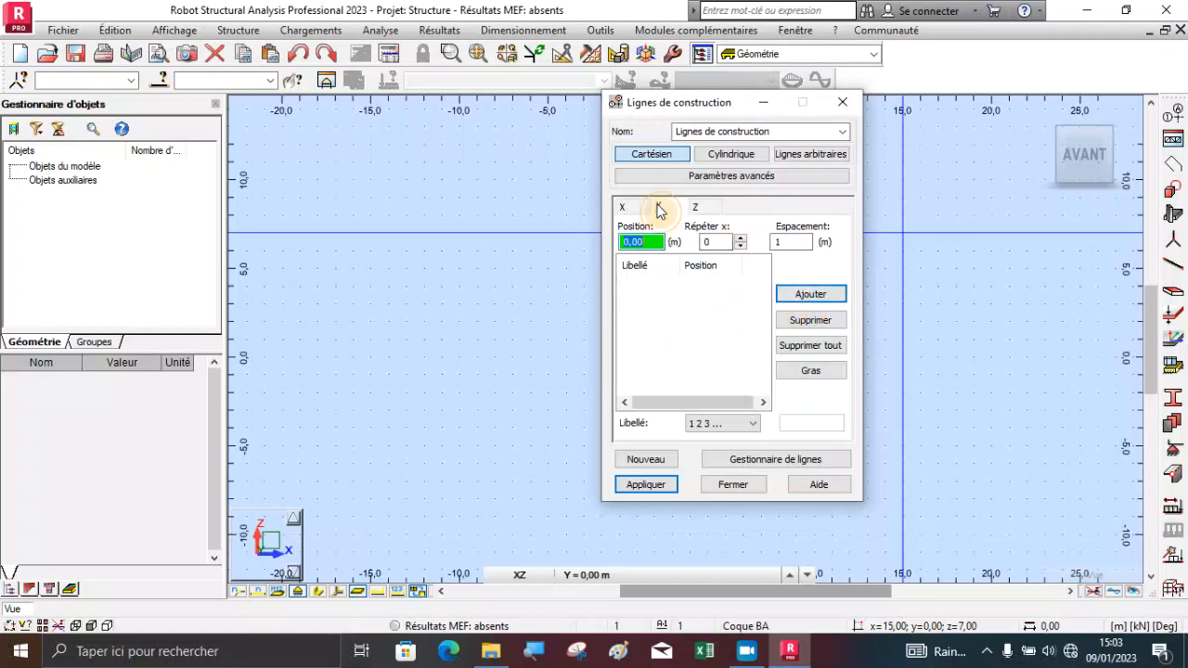
click(741, 238)
click(741, 238)
double_click(793, 244)
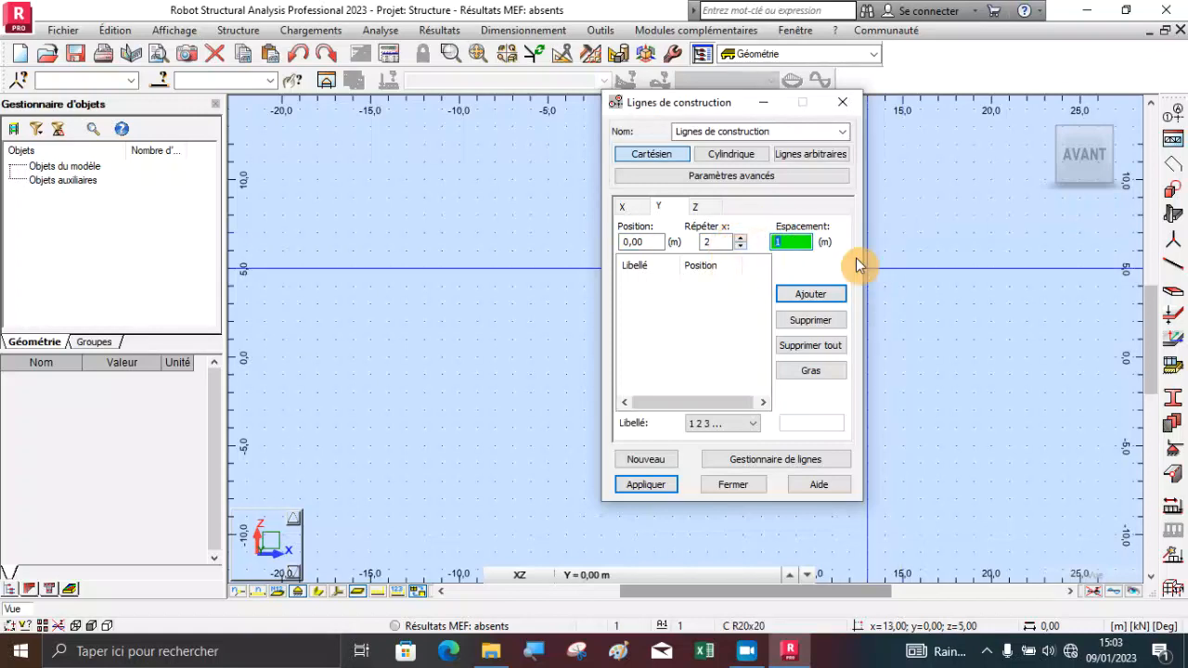
click(800, 295)
Define Z construction levels at 0 and 3 m labelled by value (Valeur), and apply the construction lines.
click(694, 206)
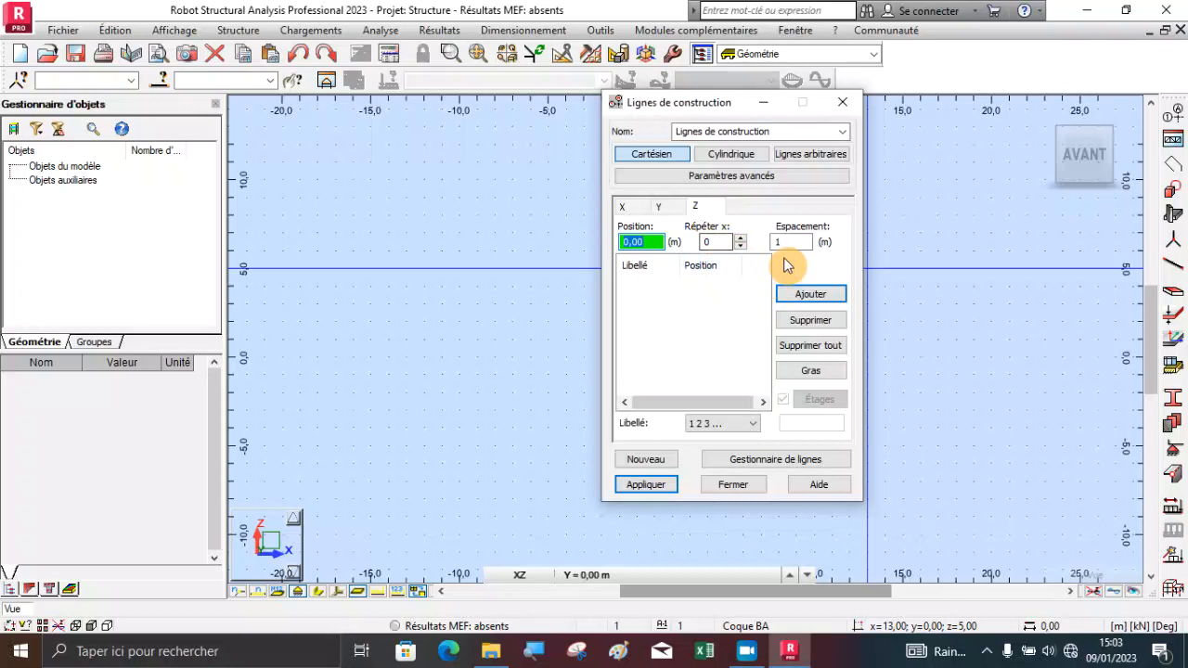
click(740, 238)
key(Tab)
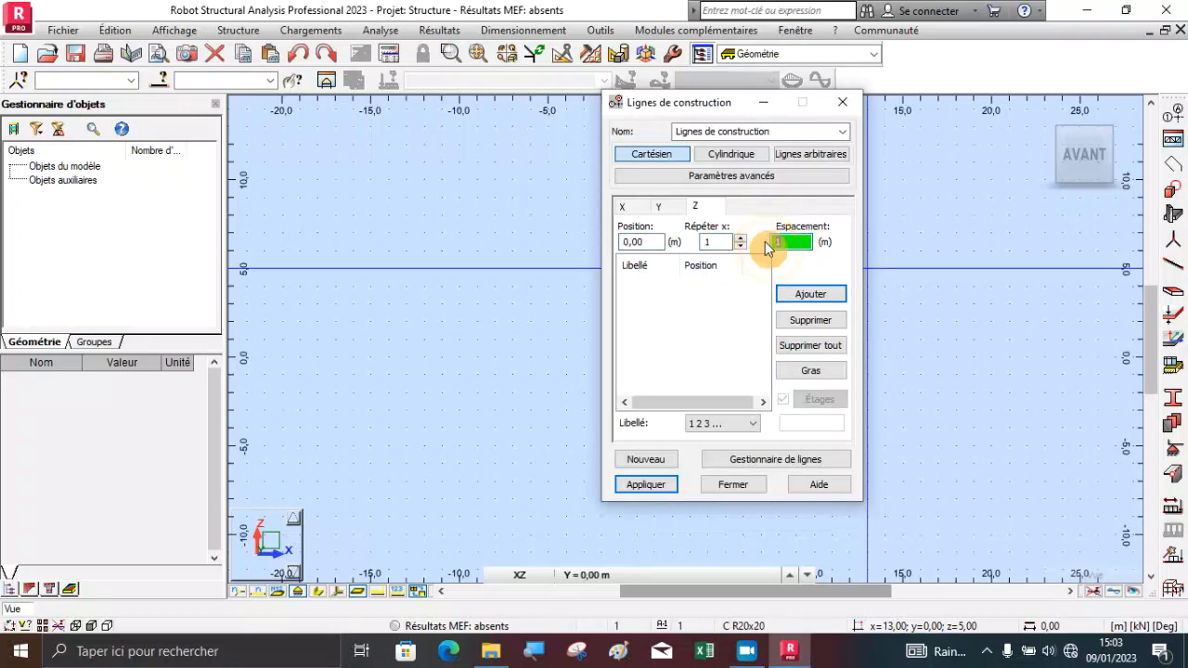
text(3)
click(719, 423)
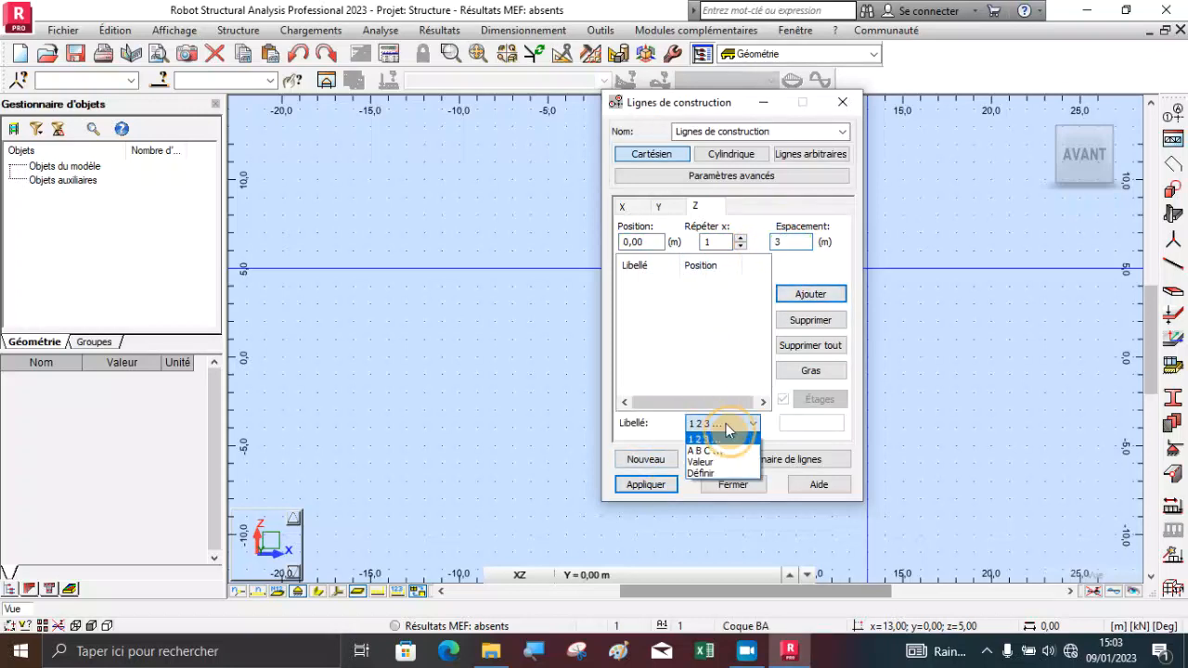
click(707, 462)
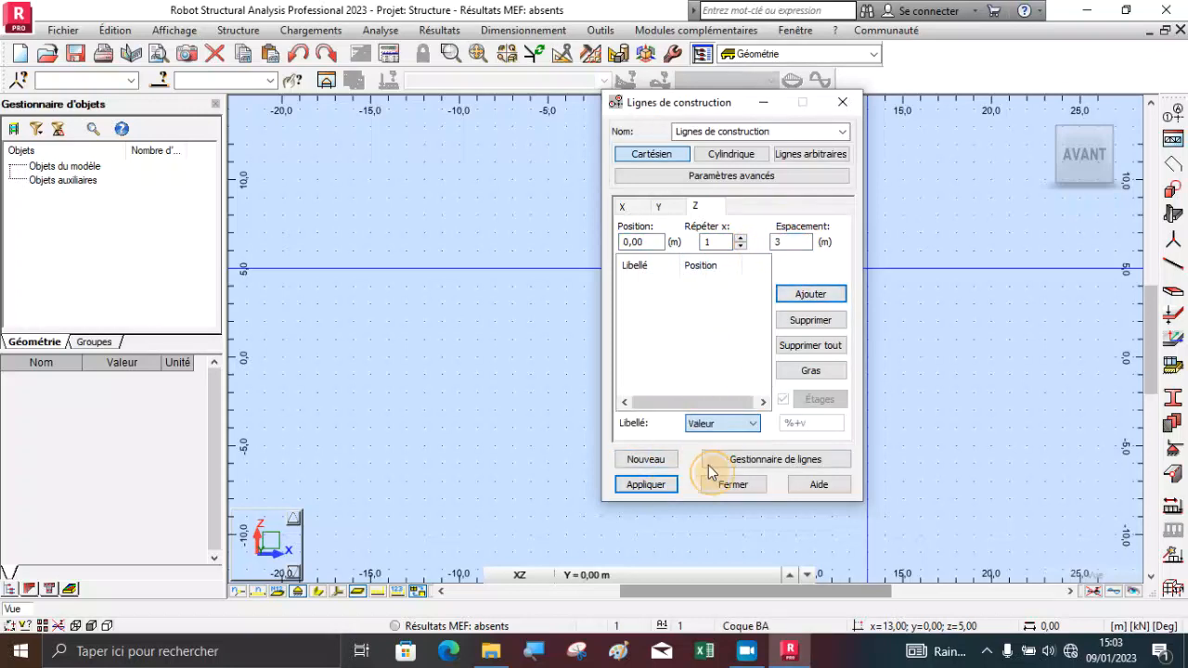
click(802, 295)
click(646, 484)
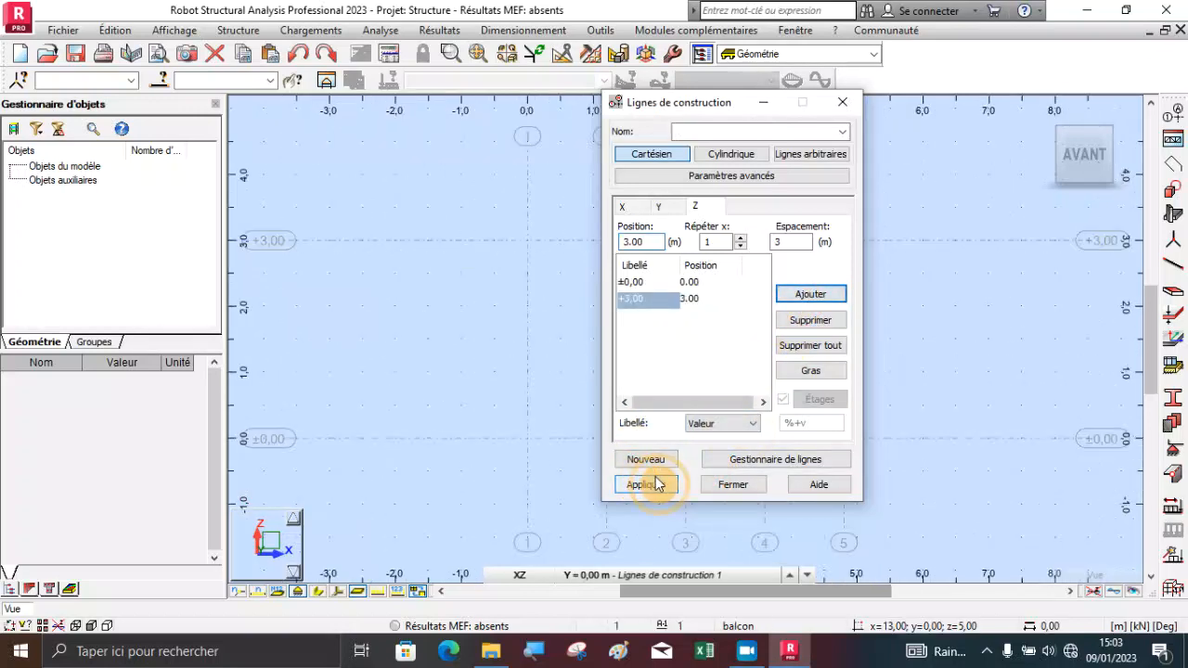
click(719, 485)
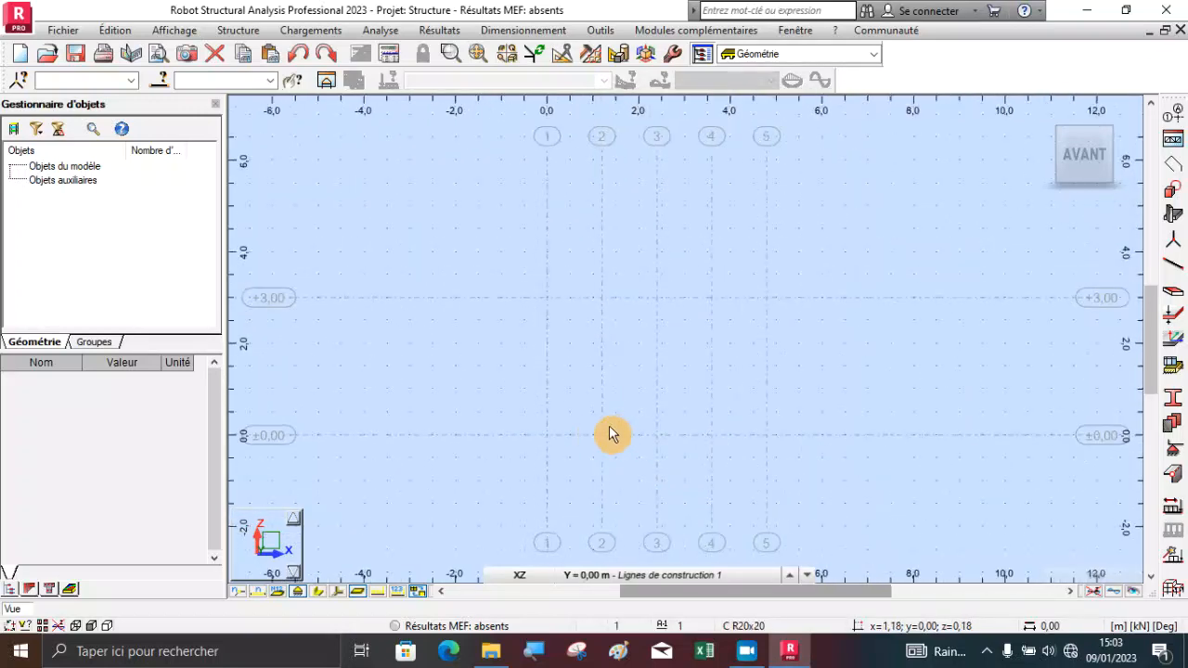
Switch the view to the XY plan at Z = 0.00 m.
scroll(655, 415, down, 3)
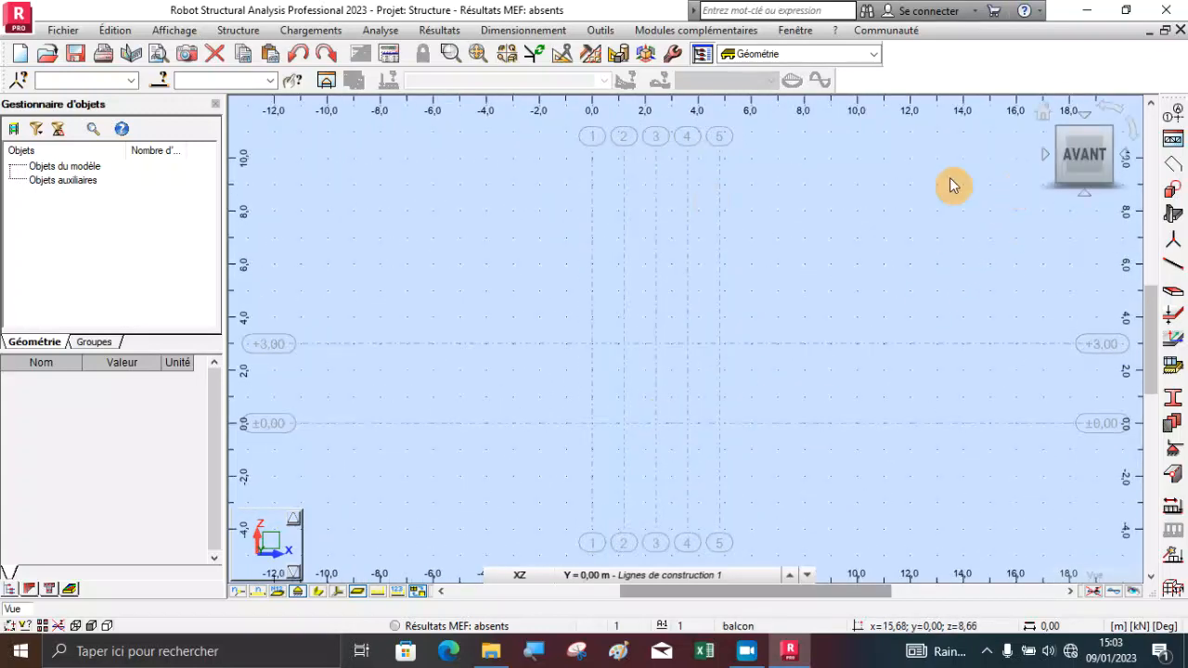
click(582, 576)
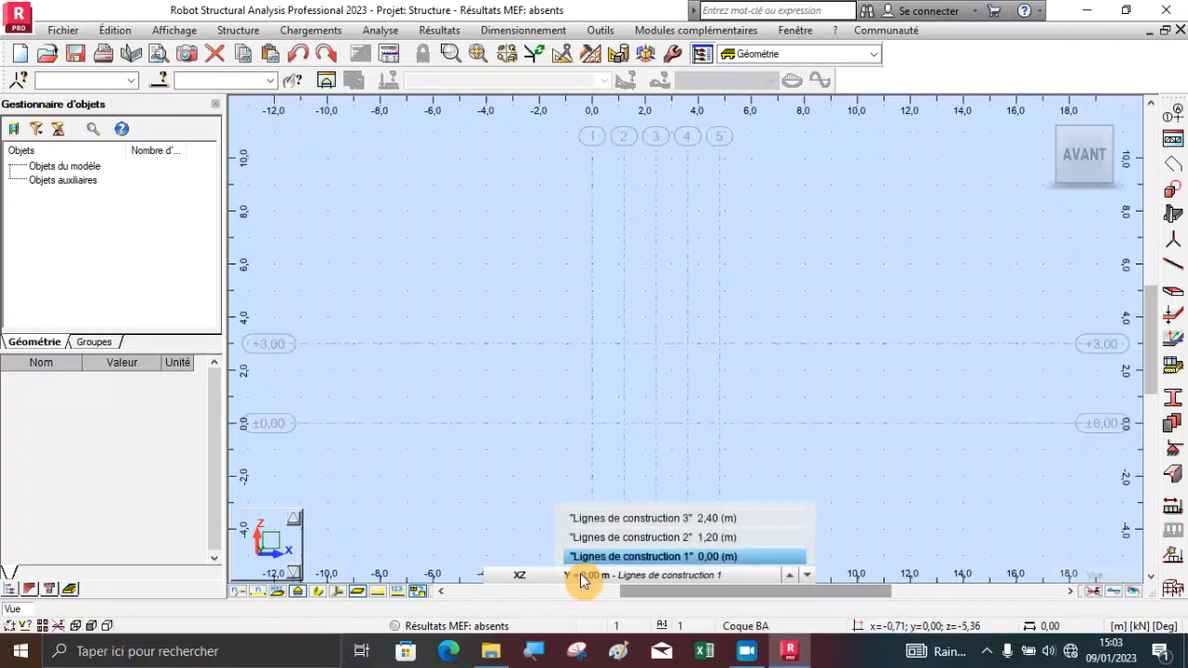
click(520, 573)
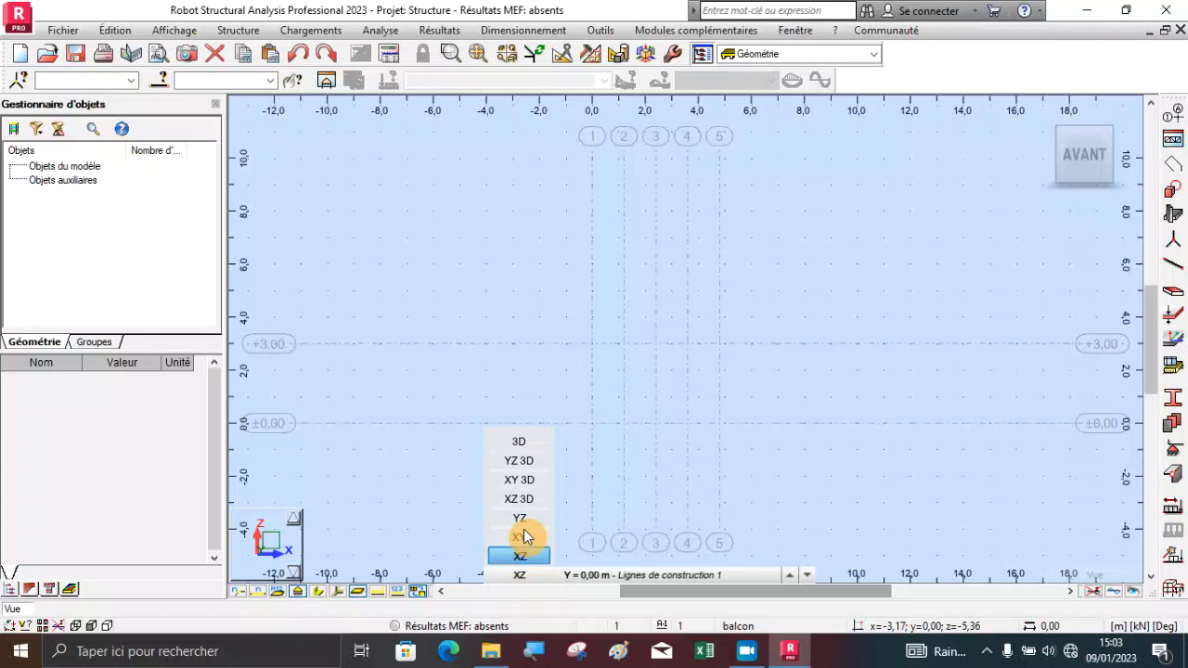
click(521, 538)
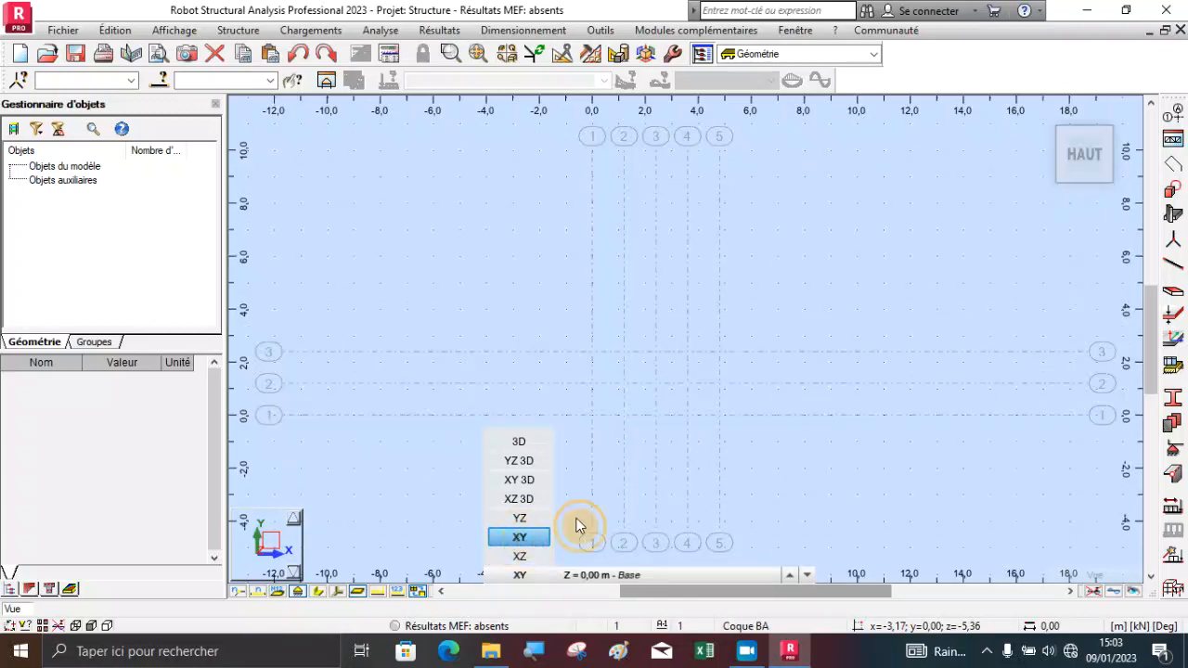
scroll(649, 423, up, 2)
scroll(666, 234, up, 2)
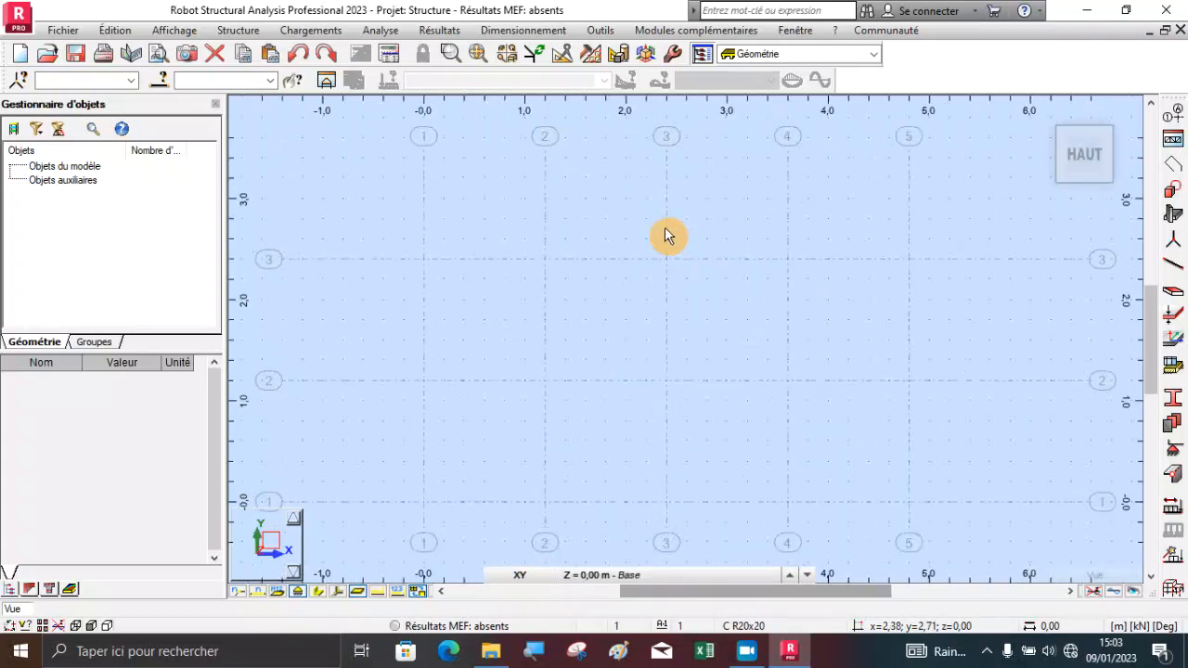
scroll(657, 235, down, 2)
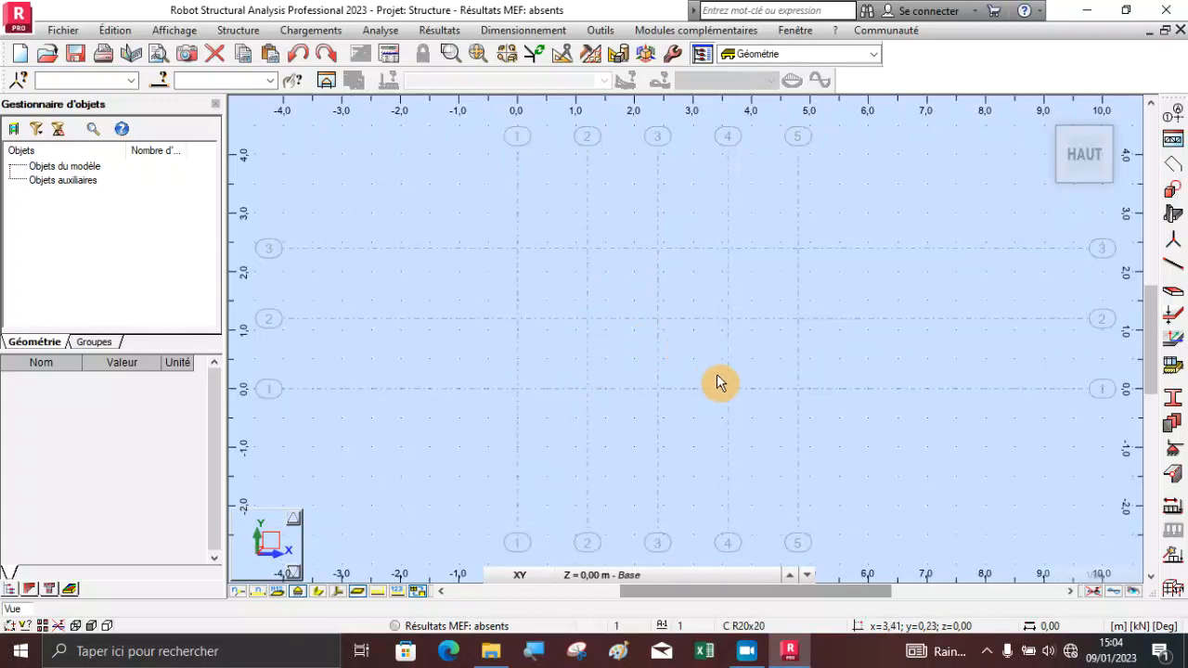
Draw a single line on Y axis 1 from X axis 1 (0, 0) to X axis 2 (1.2, 0).
click(1171, 190)
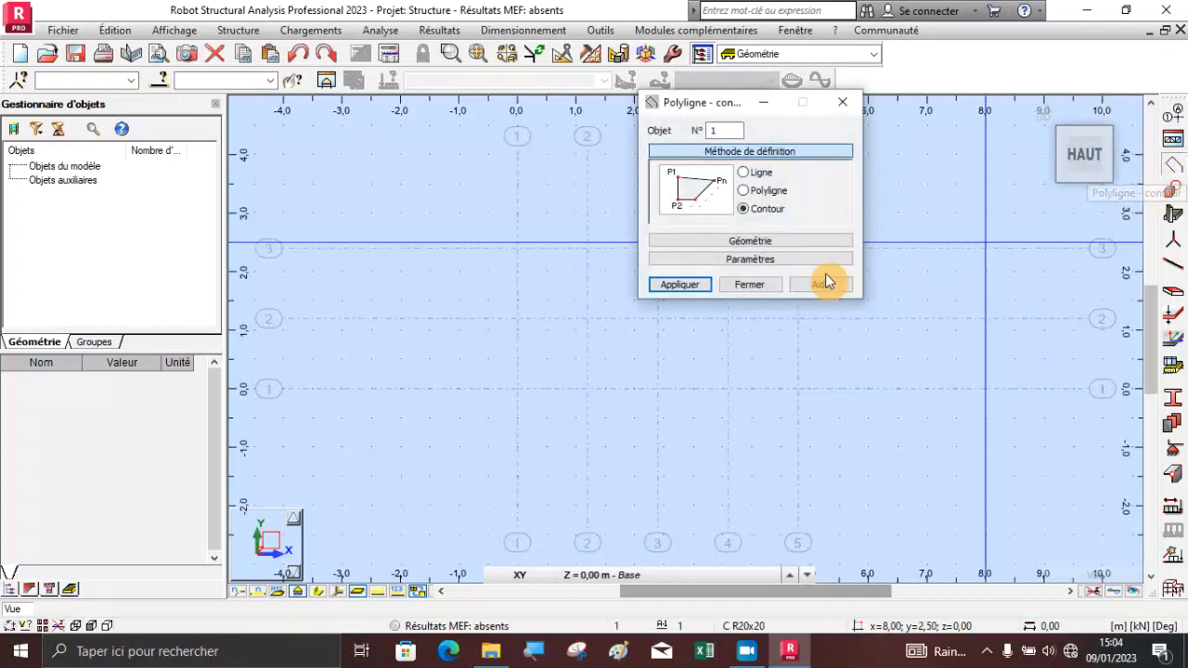
click(745, 195)
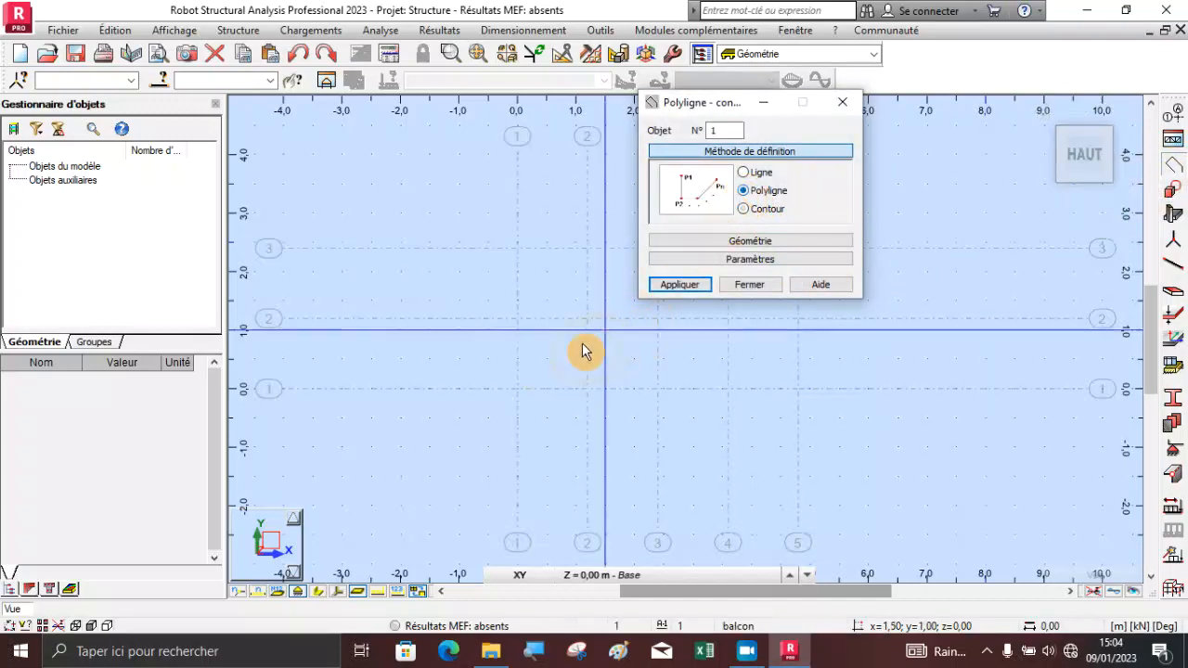
click(742, 174)
click(517, 389)
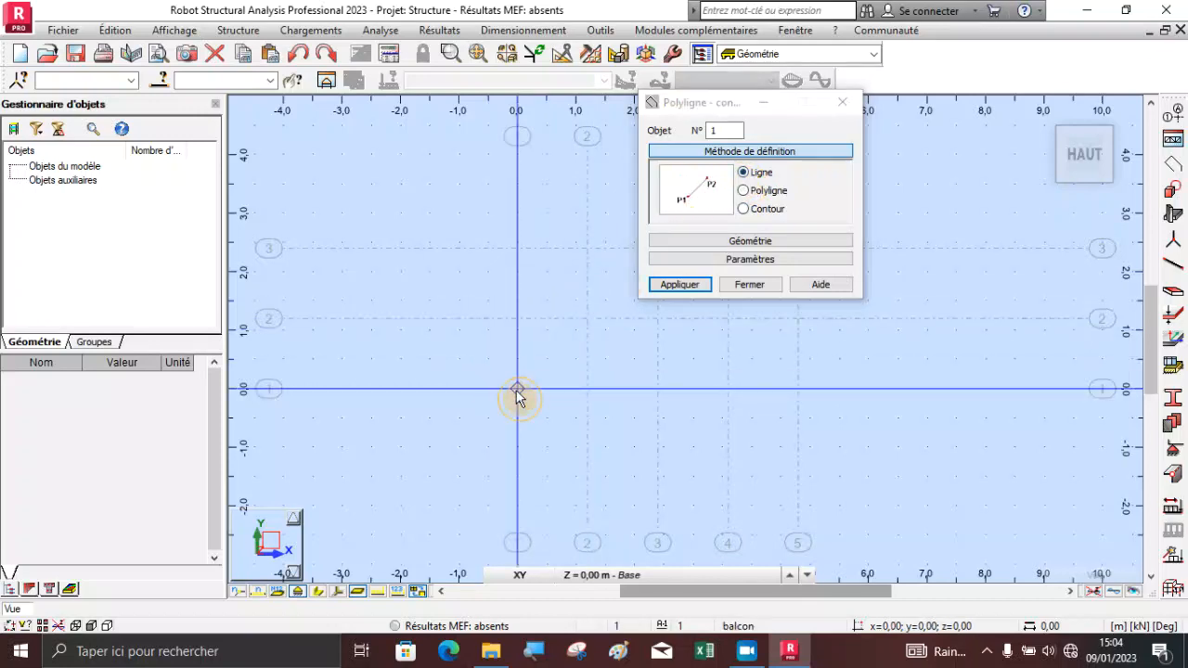
click(588, 389)
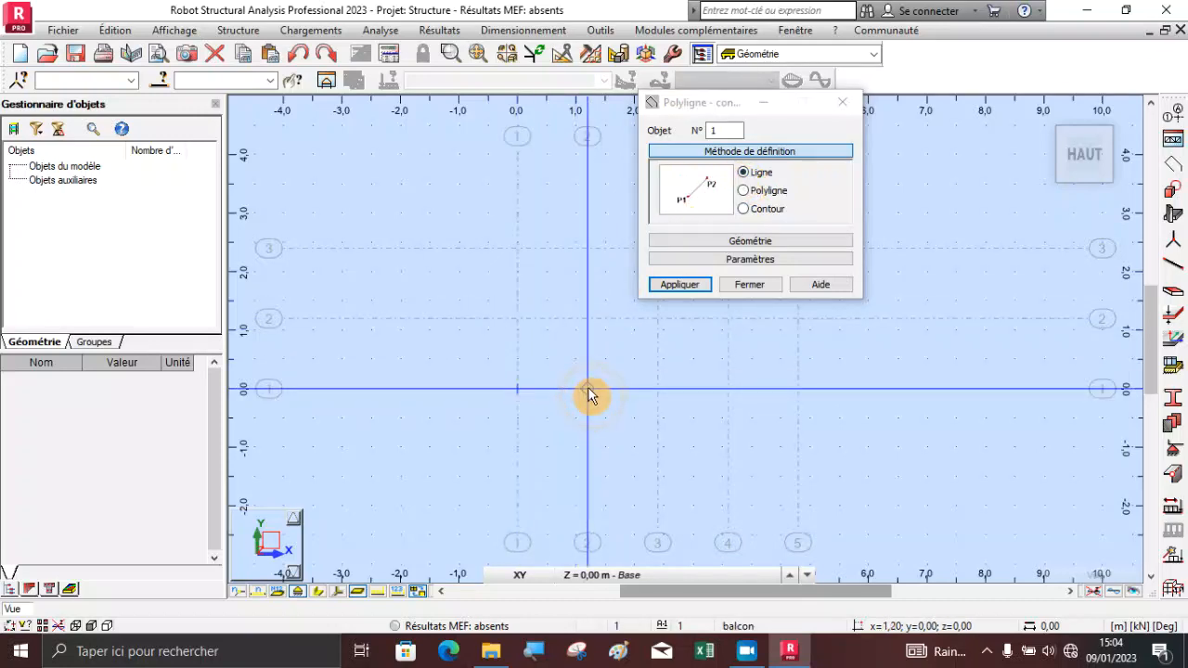
click(748, 286)
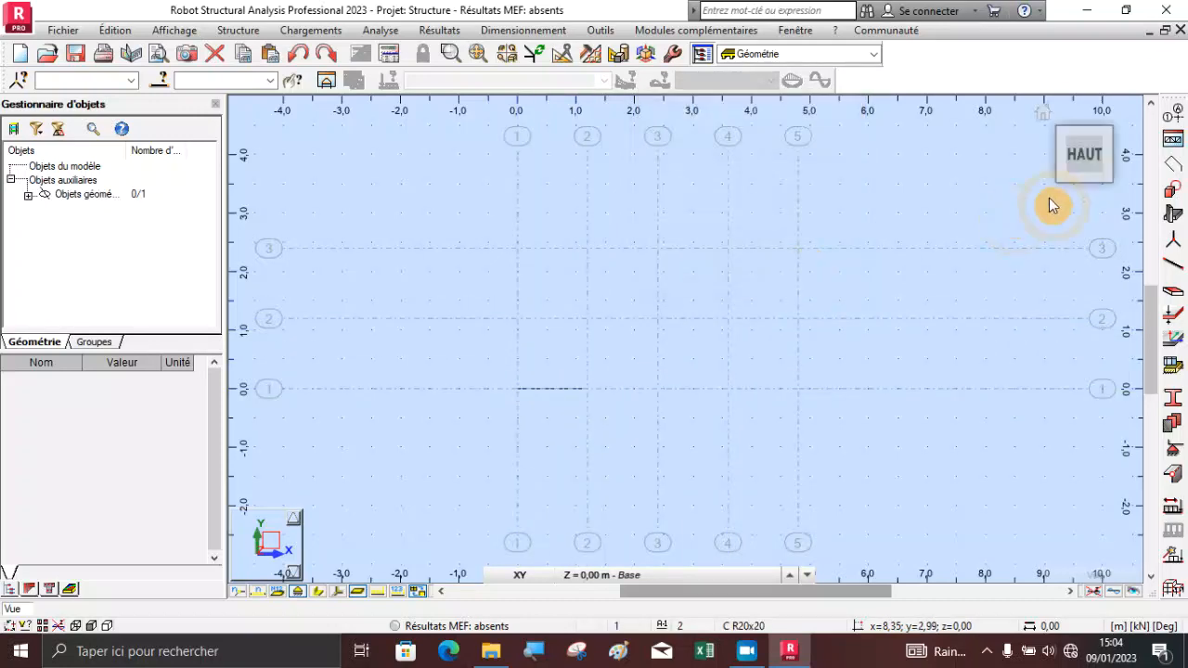
Draw an arc by start, end and centre (début - fin - centre) from (1.2, 0) to (3.6, 0) through (2.4, 1.2).
click(1172, 194)
click(933, 187)
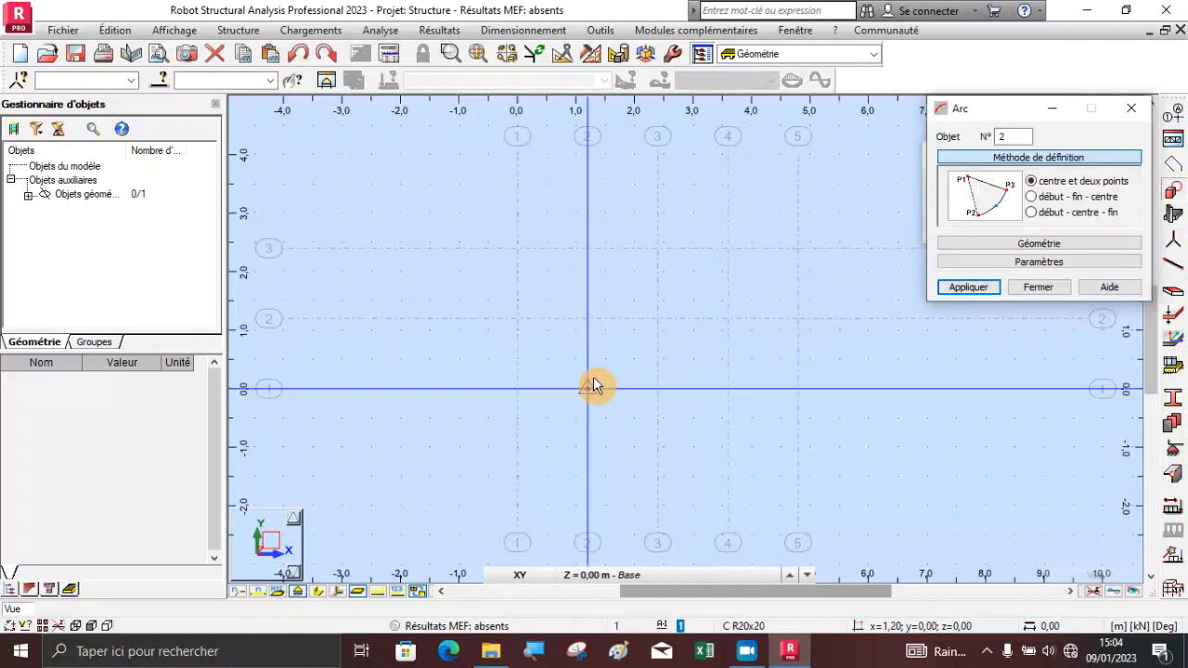
click(1031, 196)
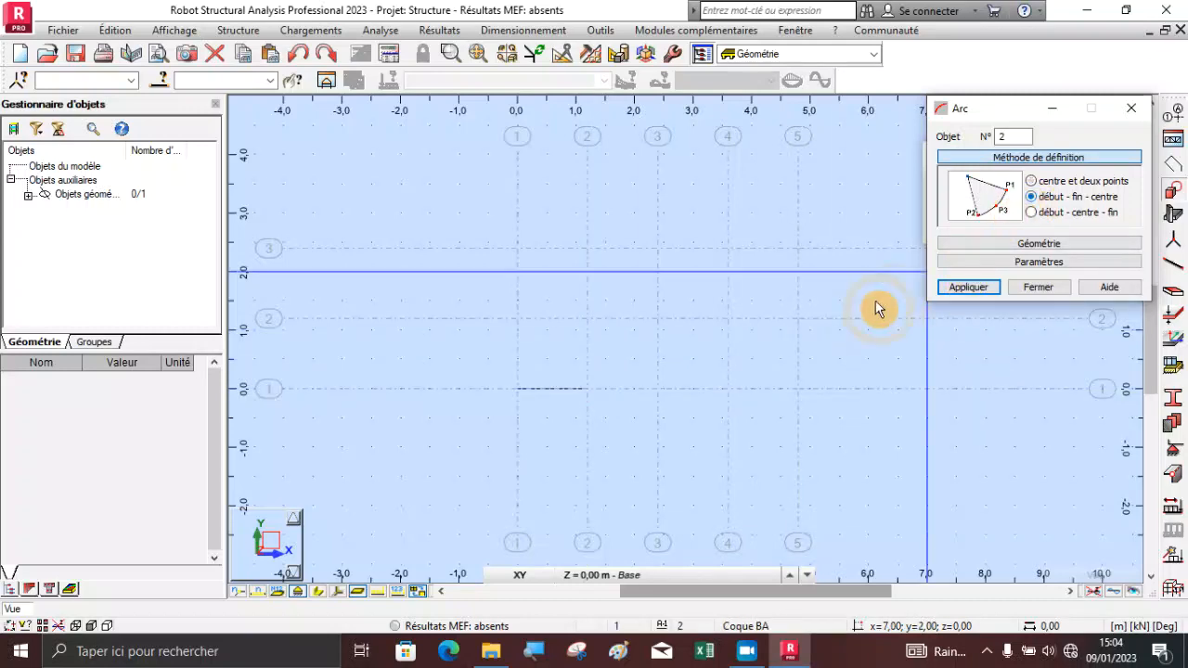
click(610, 391)
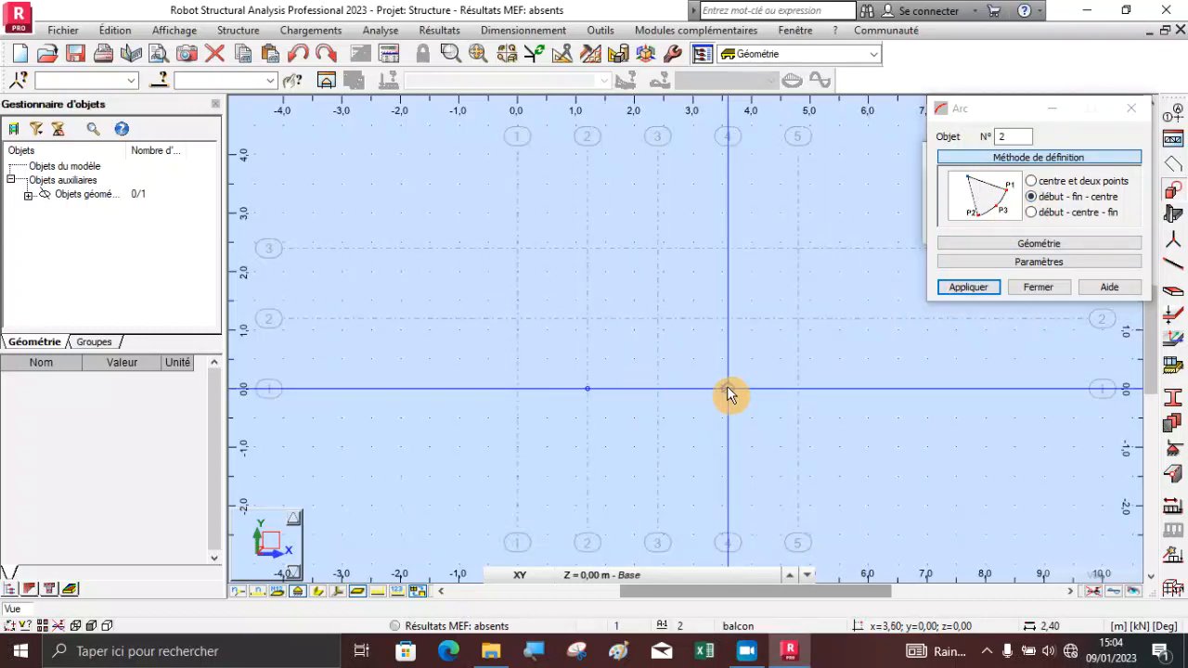
click(727, 389)
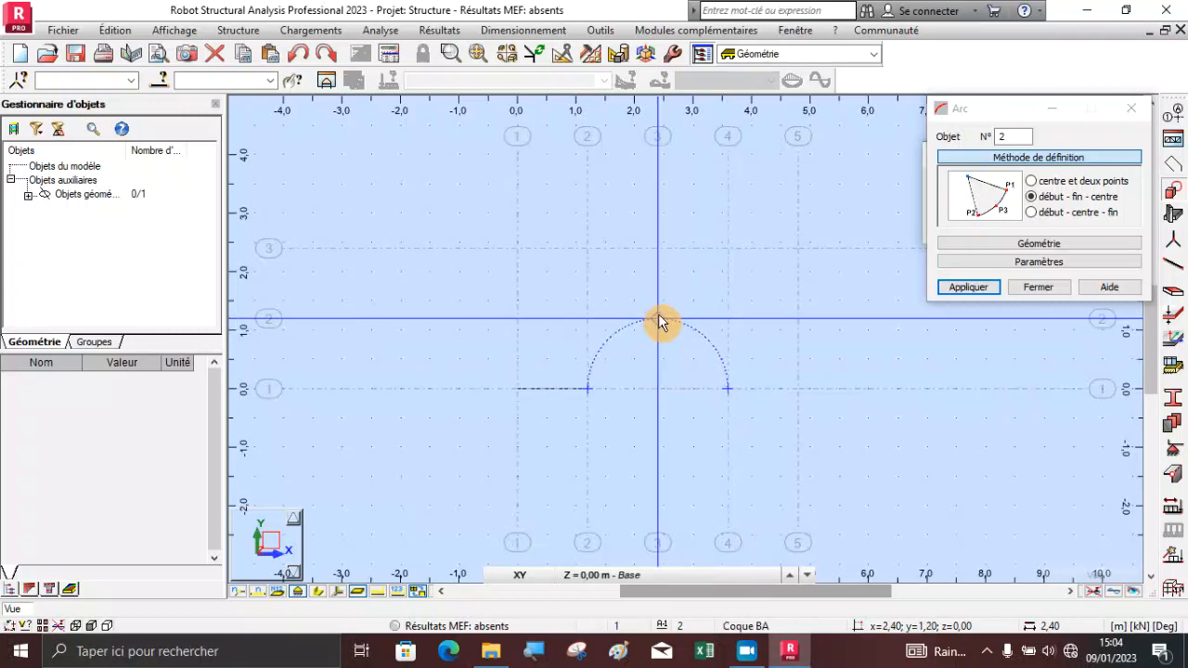
click(1036, 288)
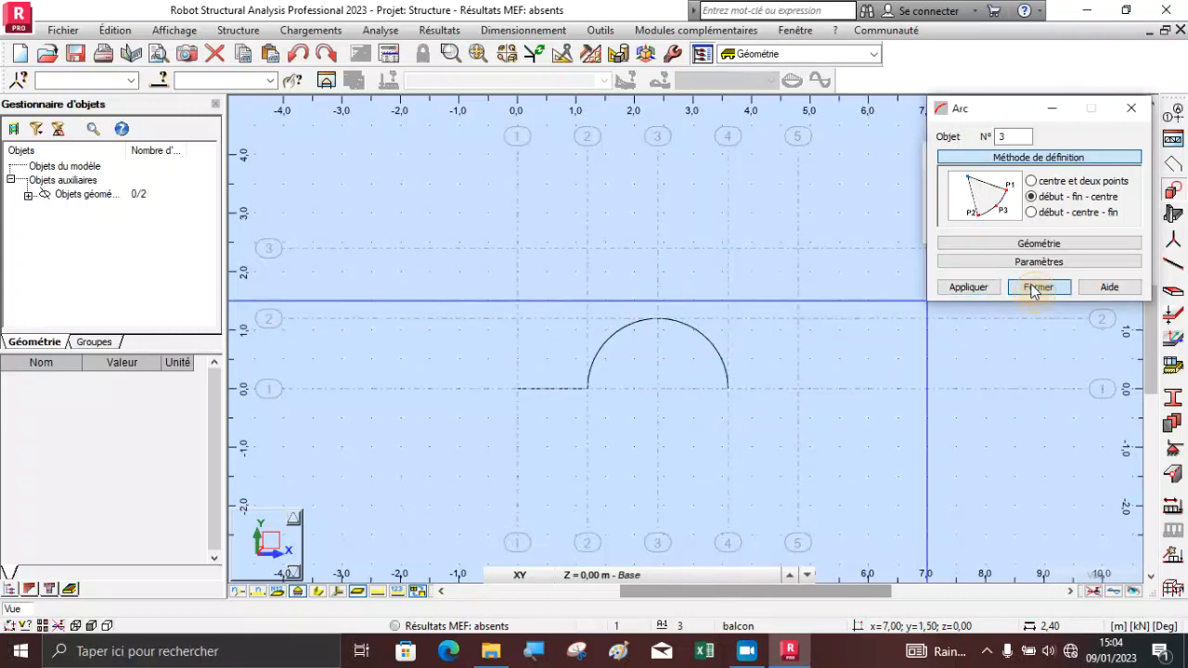
In a 3D view, start modifying the straight line, object 1, and add a revolution (Révolution) to it.
drag(1047, 114, 614, 363)
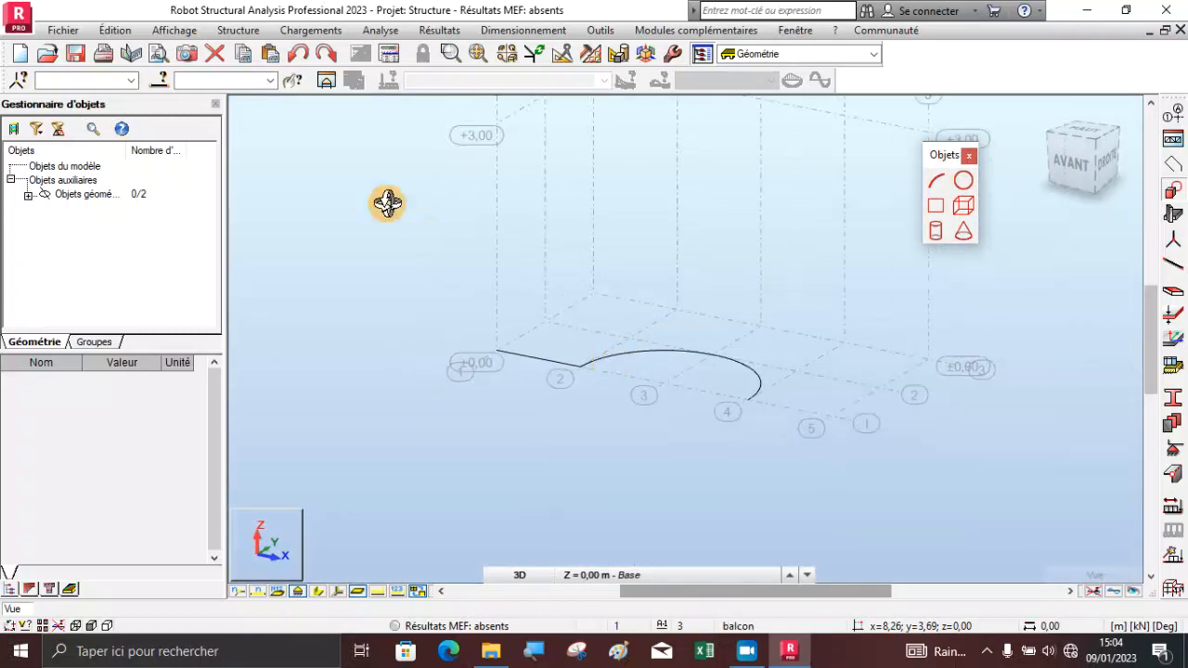
click(262, 33)
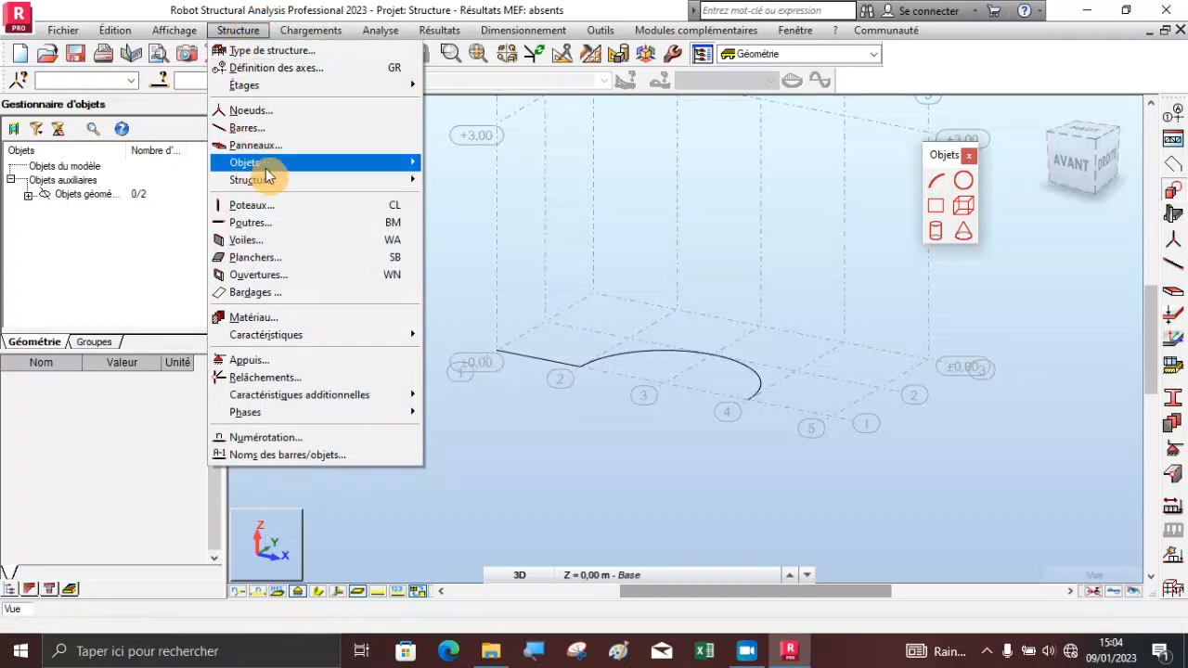
mouse_move(328, 339)
mouse_move(361, 396)
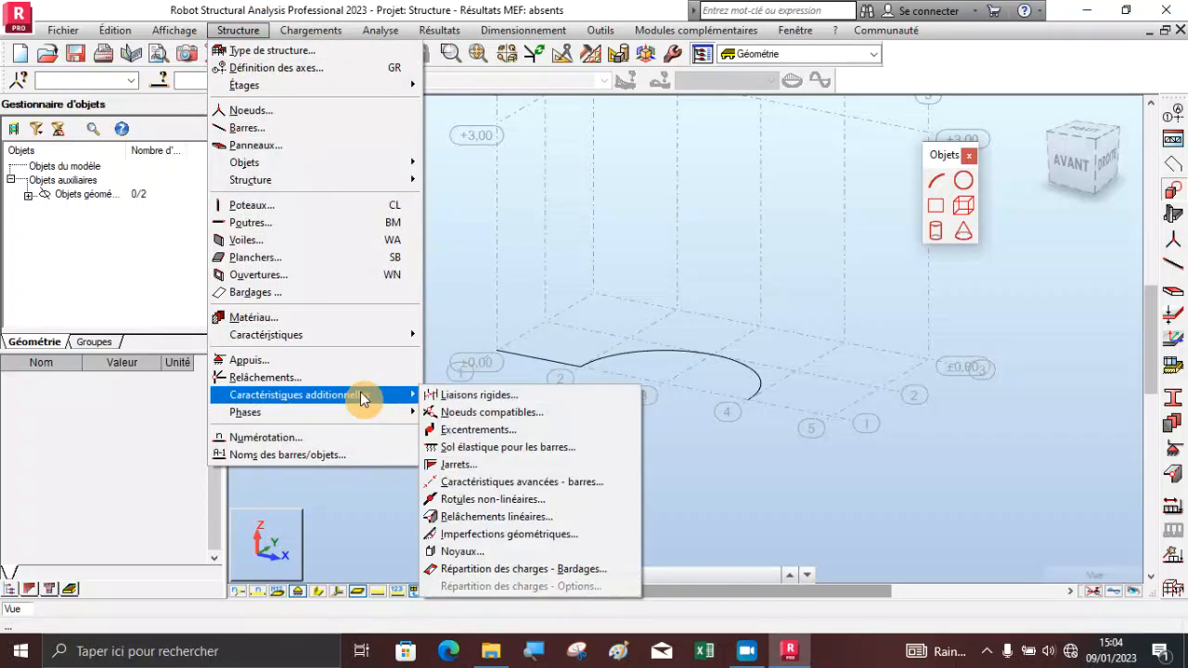
mouse_move(365, 338)
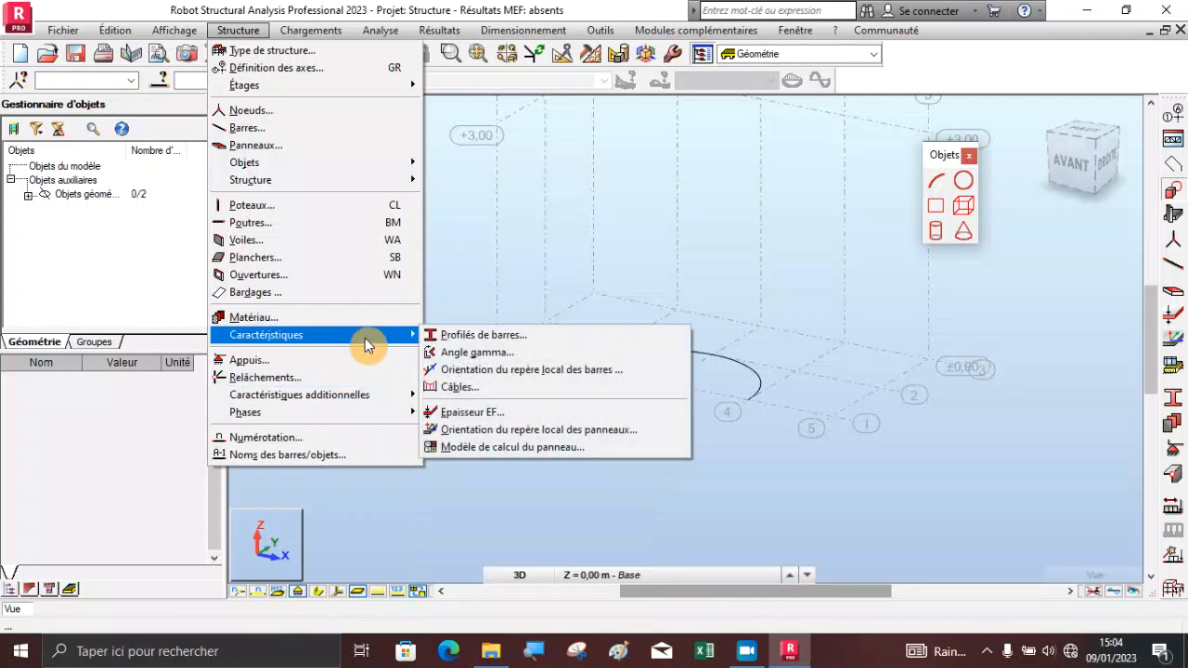
mouse_move(136, 39)
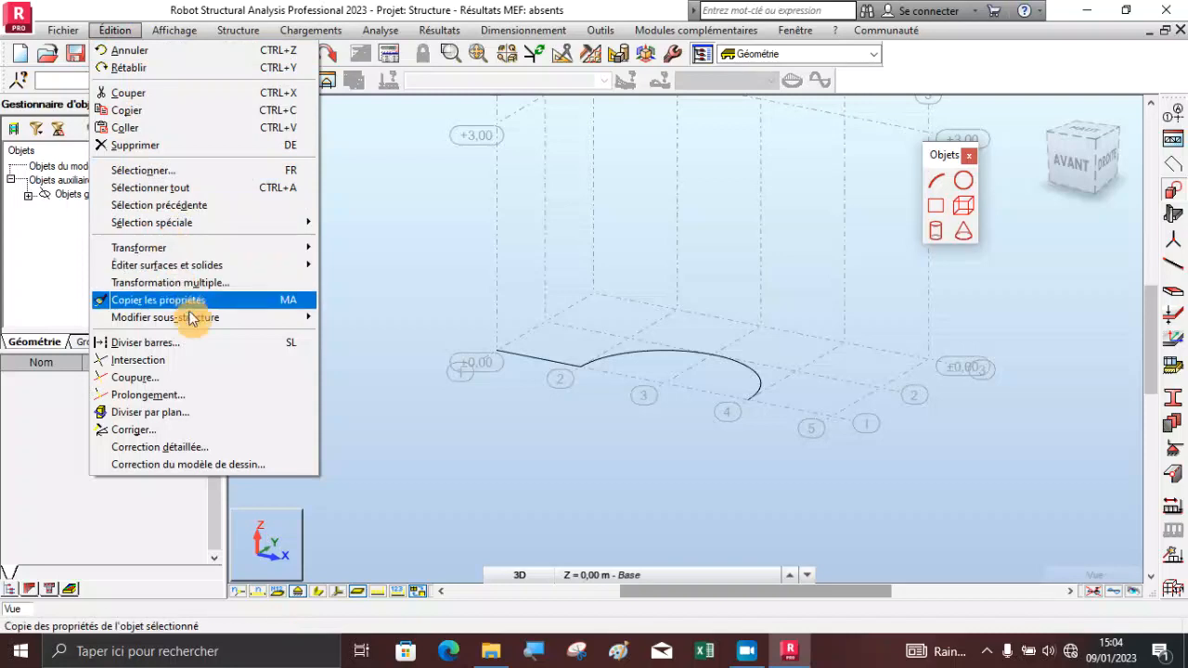
mouse_move(193, 317)
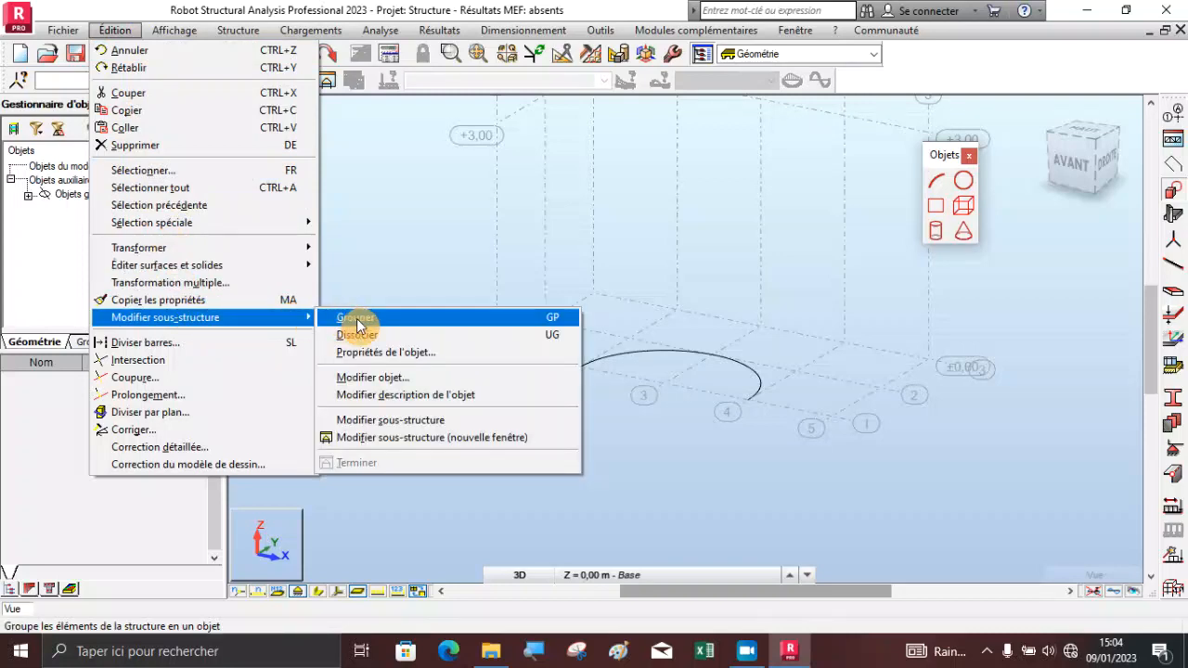
click(398, 376)
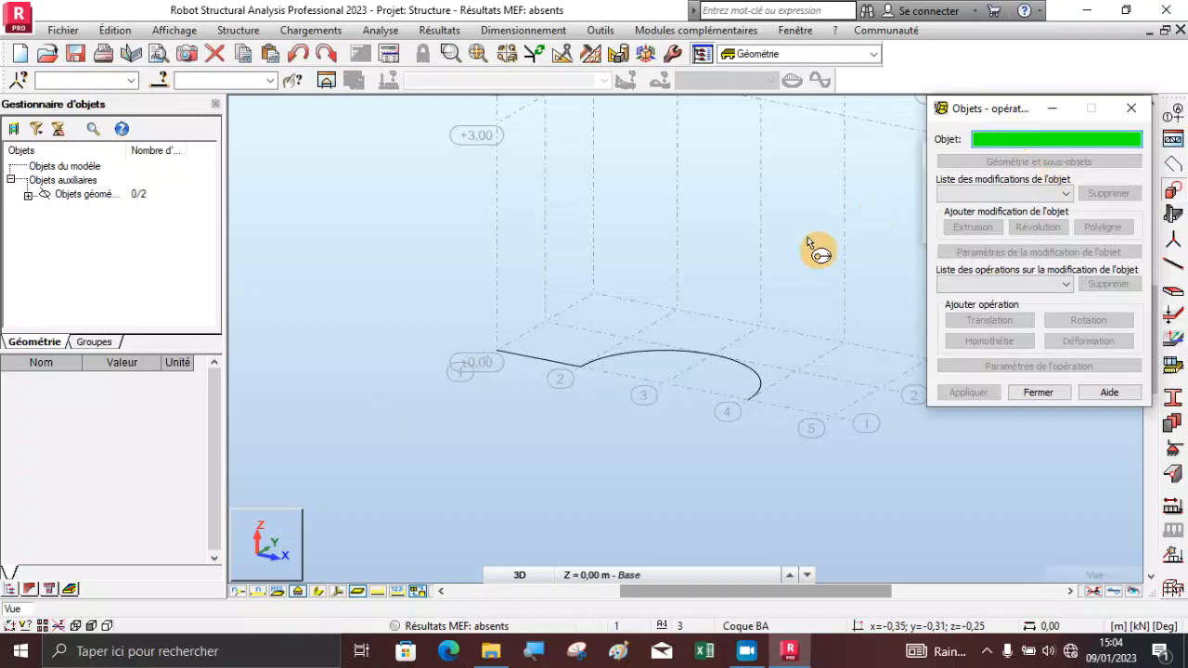
click(563, 369)
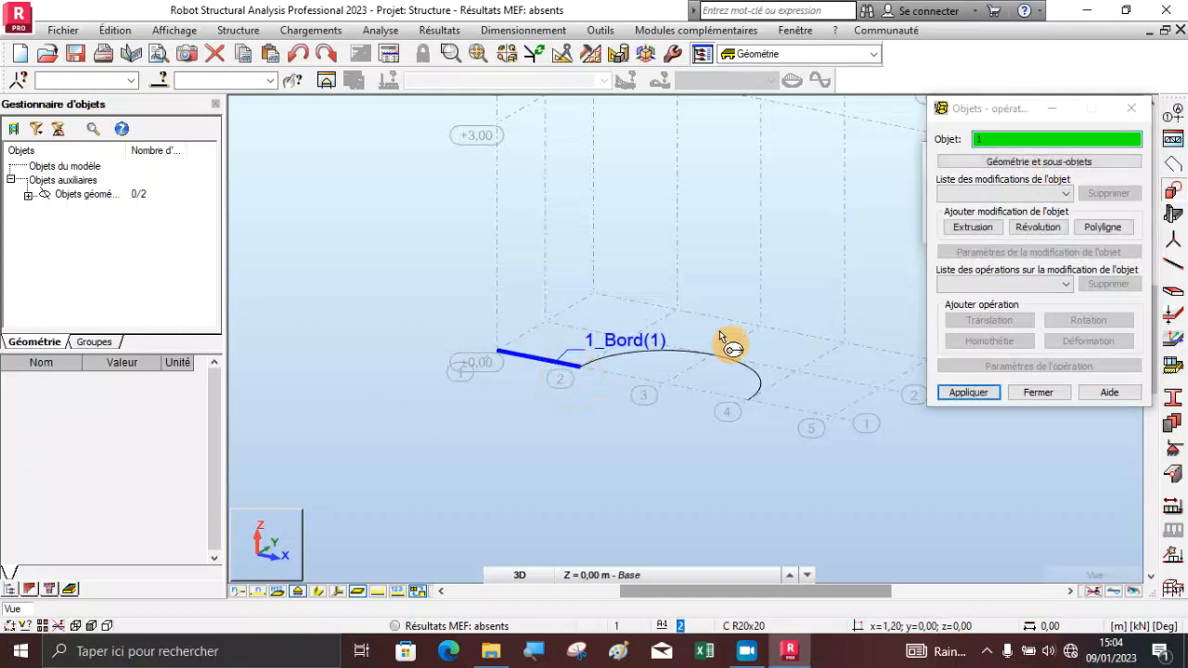
click(1035, 235)
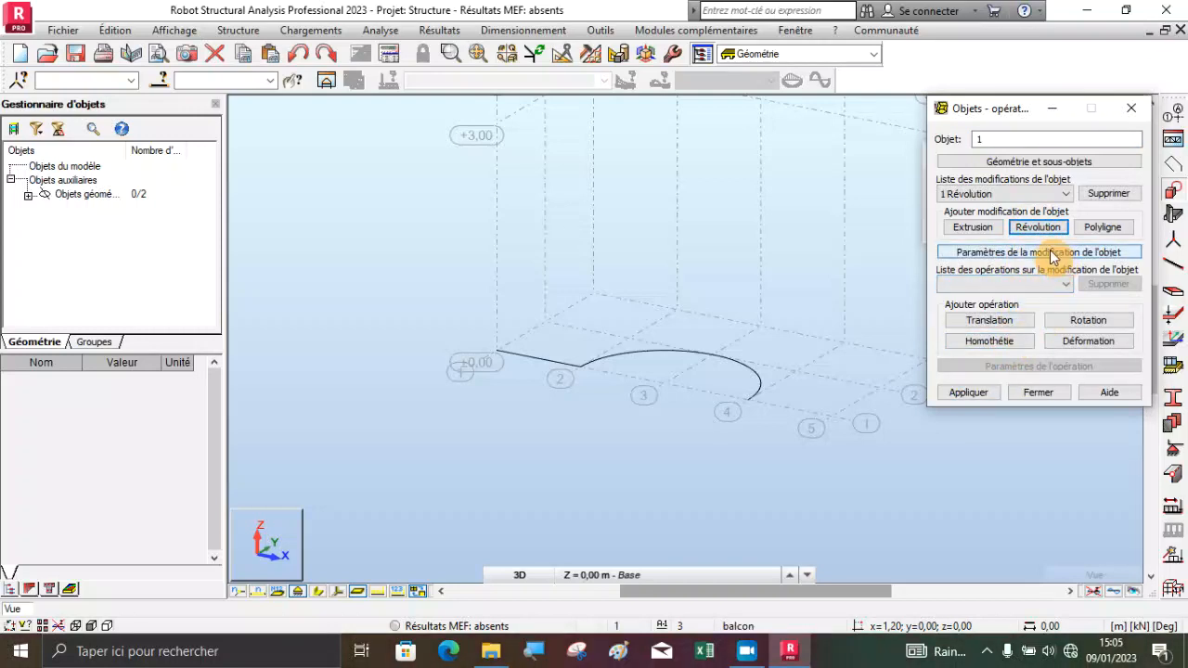
Define the vertical revolution axis from (2.40; 0; 0) to (2.40; 0; 3.00).
click(1048, 254)
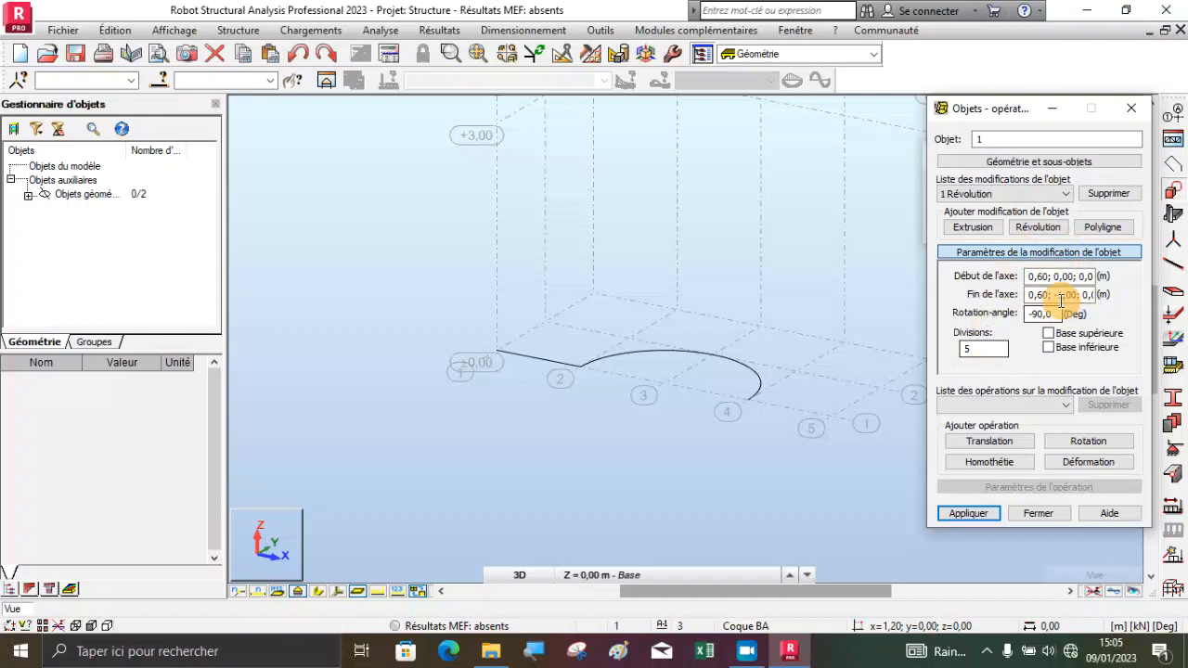
click(1031, 276)
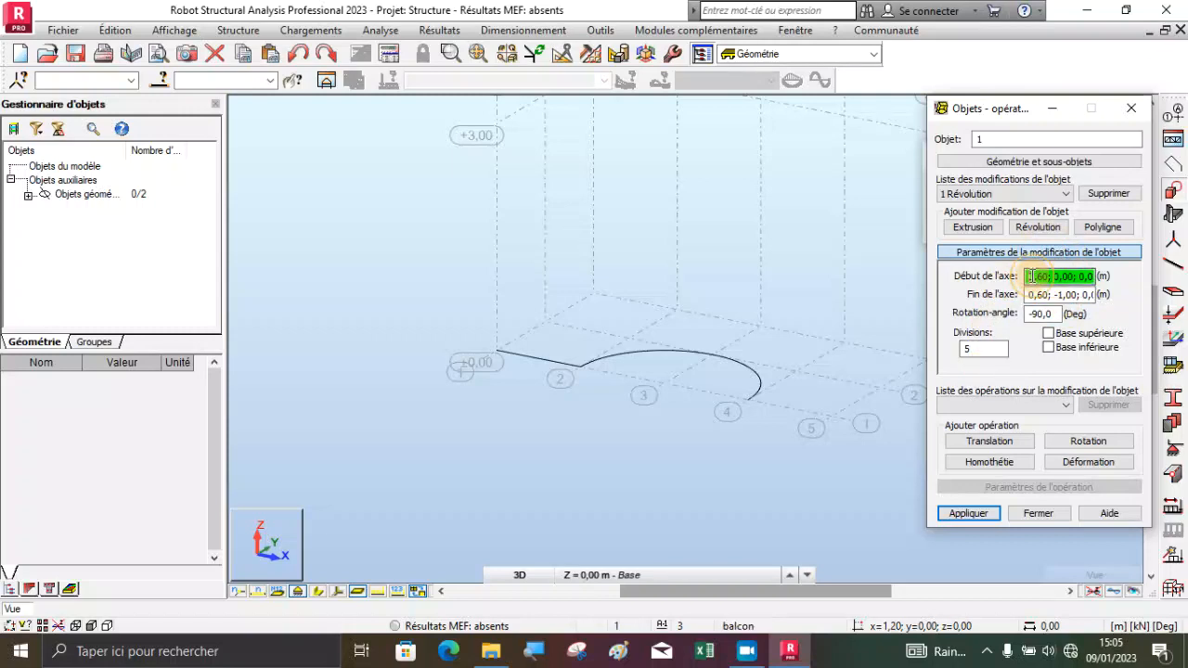
click(658, 386)
scroll(659, 386, down, 2)
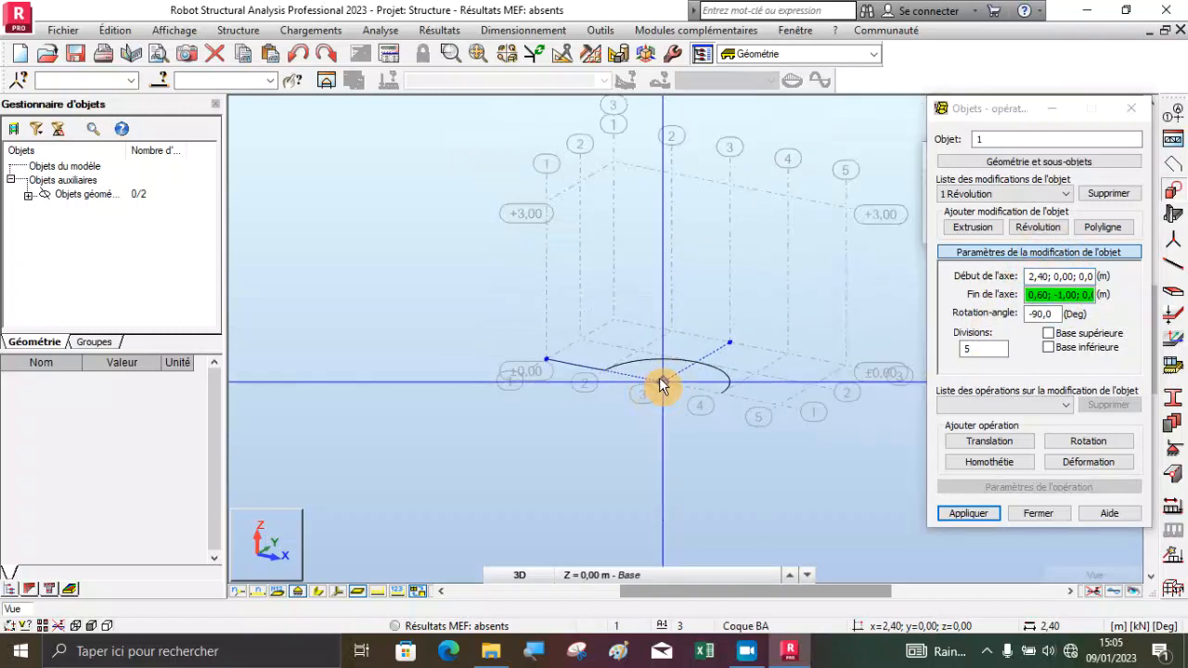
click(661, 226)
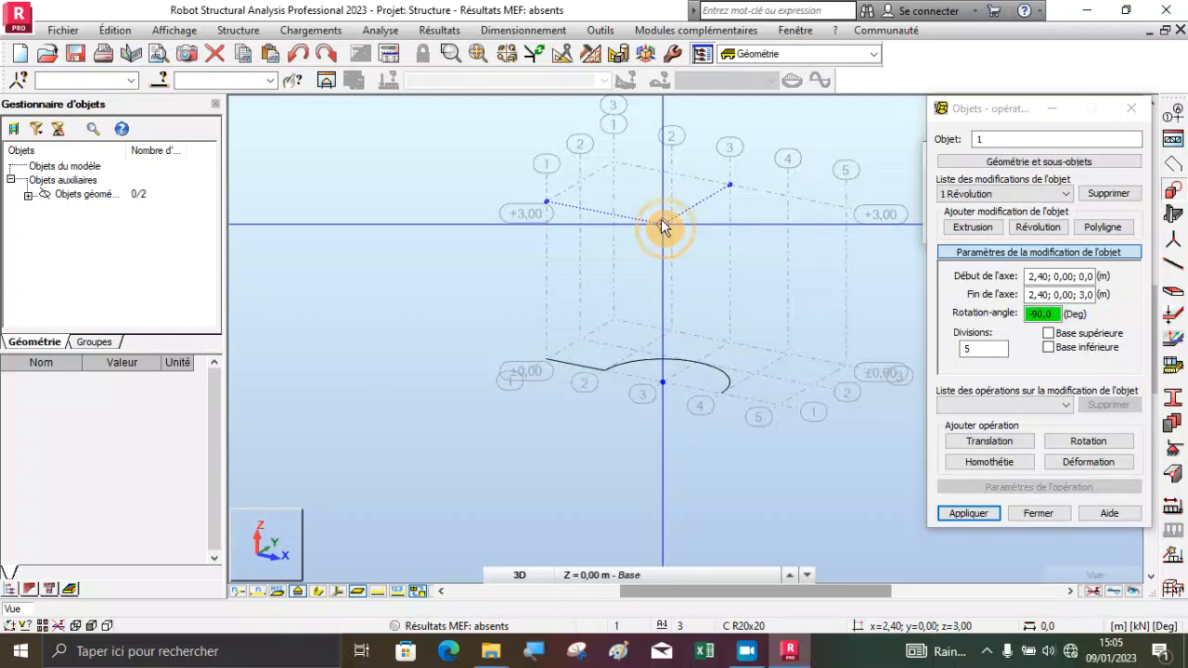
Set the rotation angle to 180° with 50 divisions and apply the revolution to the line.
click(1054, 314)
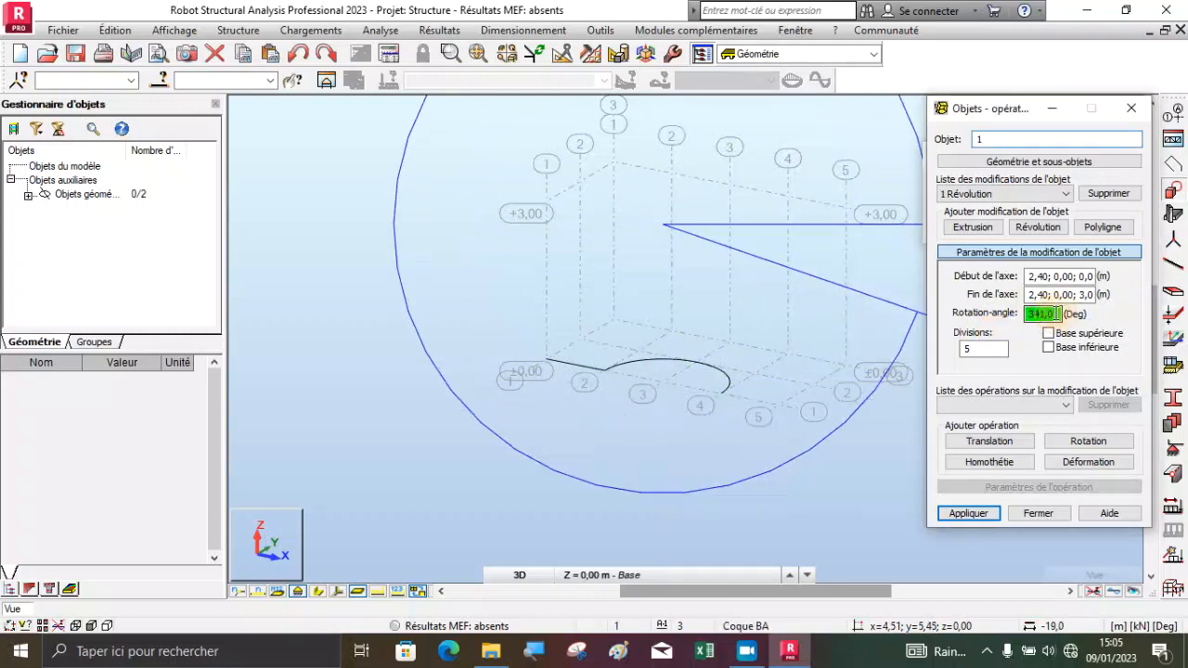
text(180)
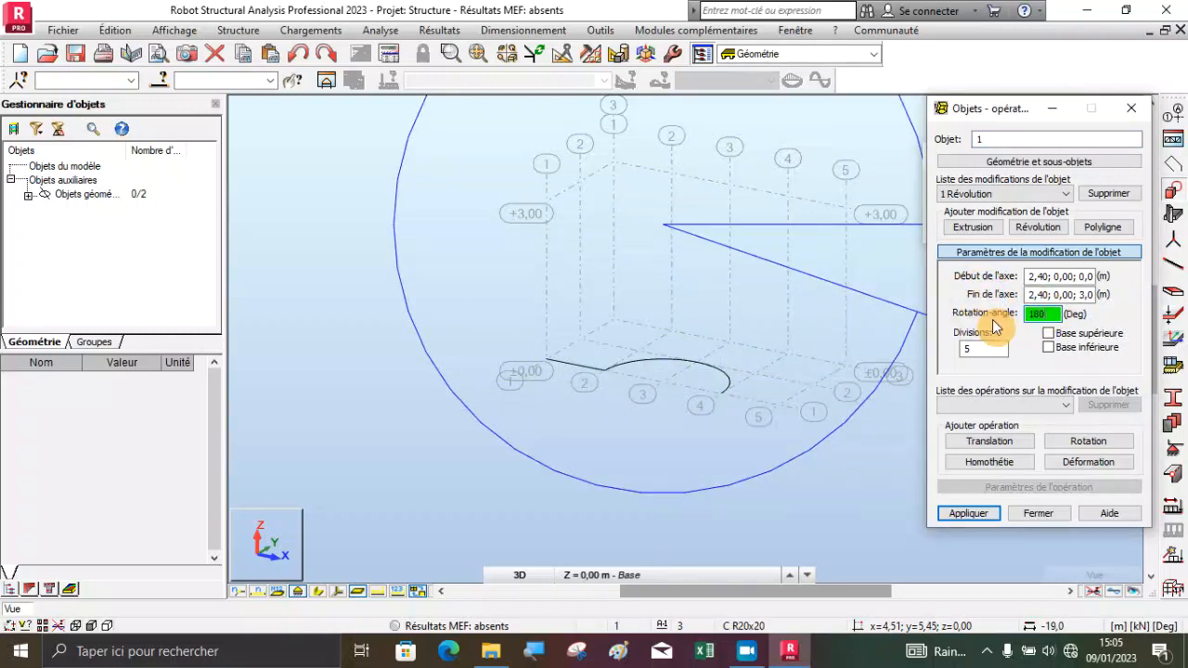
click(977, 349)
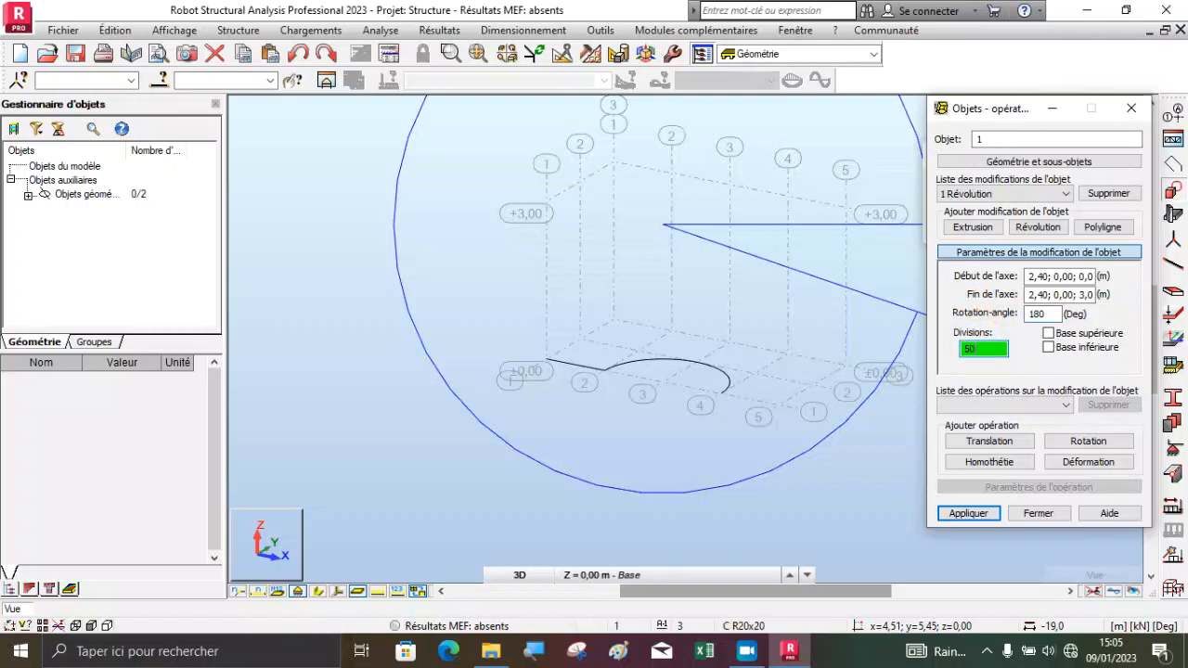
click(981, 514)
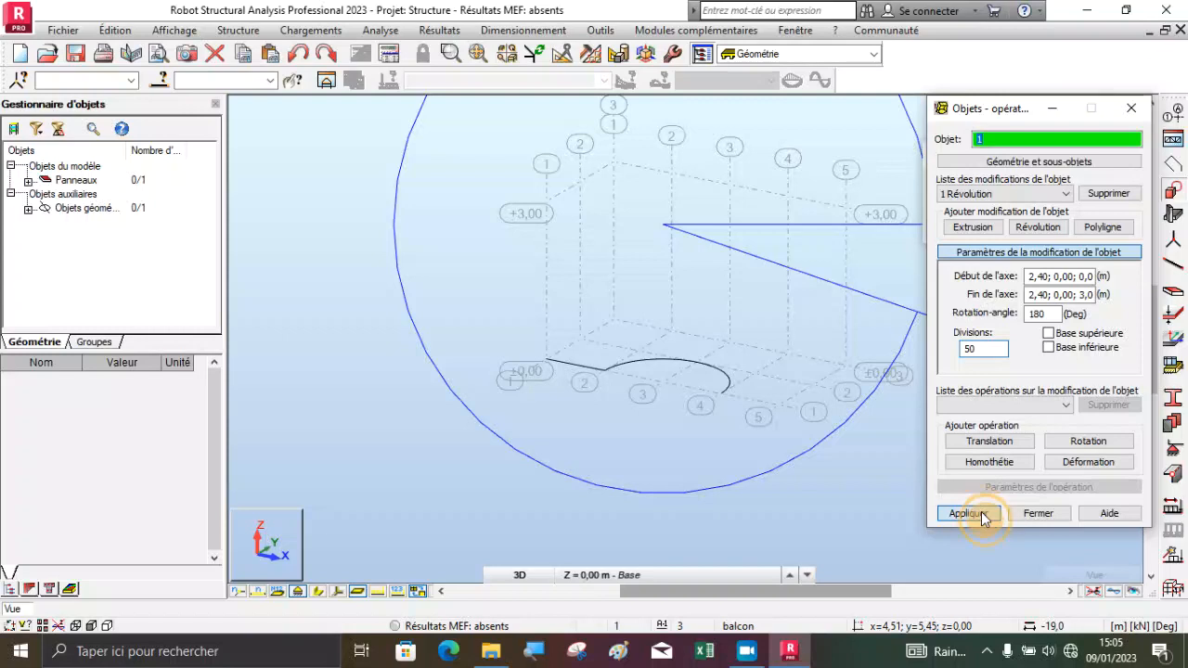
scroll(712, 409, up, 4)
scroll(661, 455, down, 4)
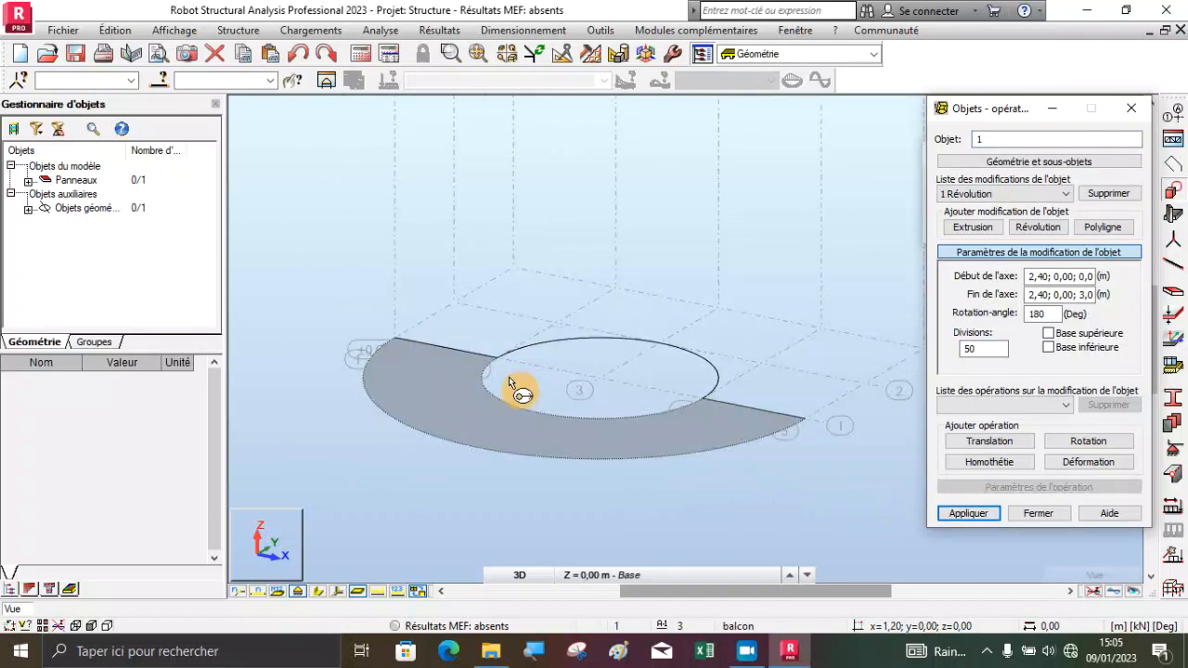
Undo the revolved panel and try applying the revolution with a rotation angle of -180°.
click(299, 52)
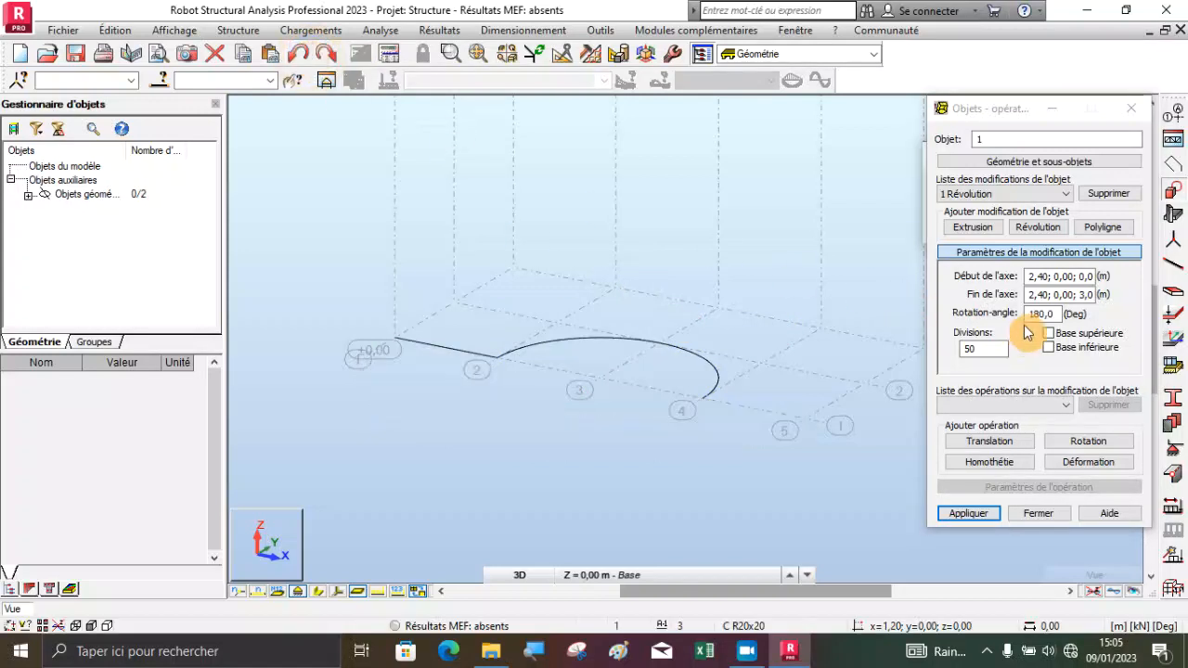
double_click(1032, 315)
text(-180,0)
key(Tab)
click(966, 511)
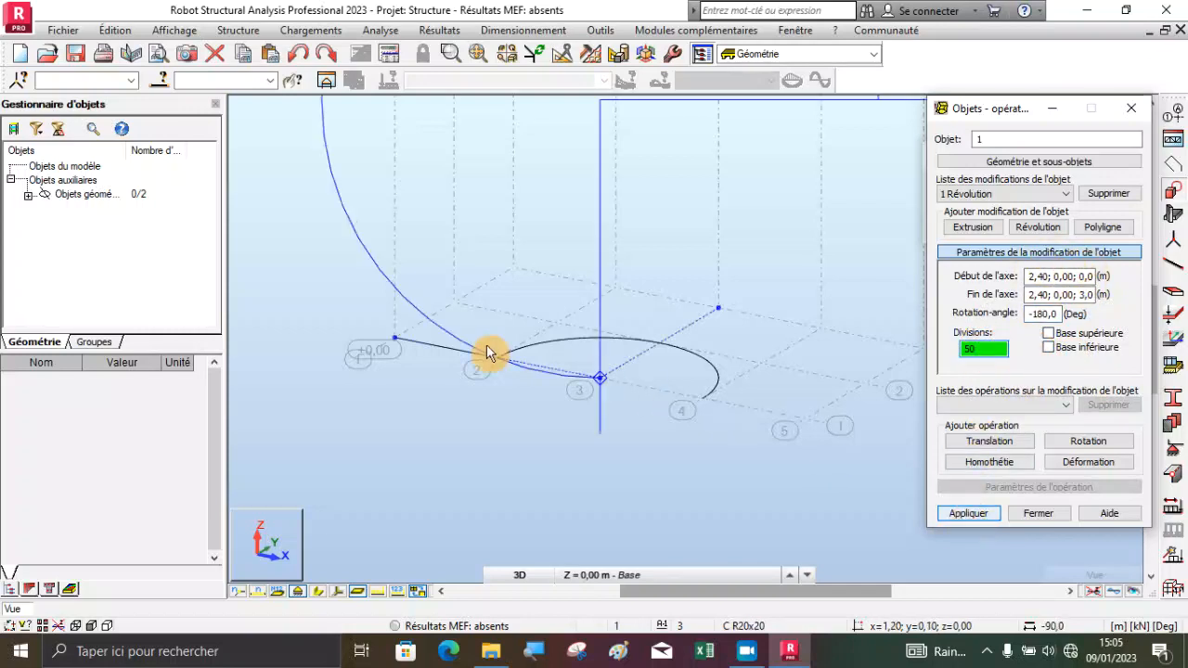
Reselect the straight line as the object to modify, add a revolution again and show its parameters.
click(1015, 140)
click(543, 385)
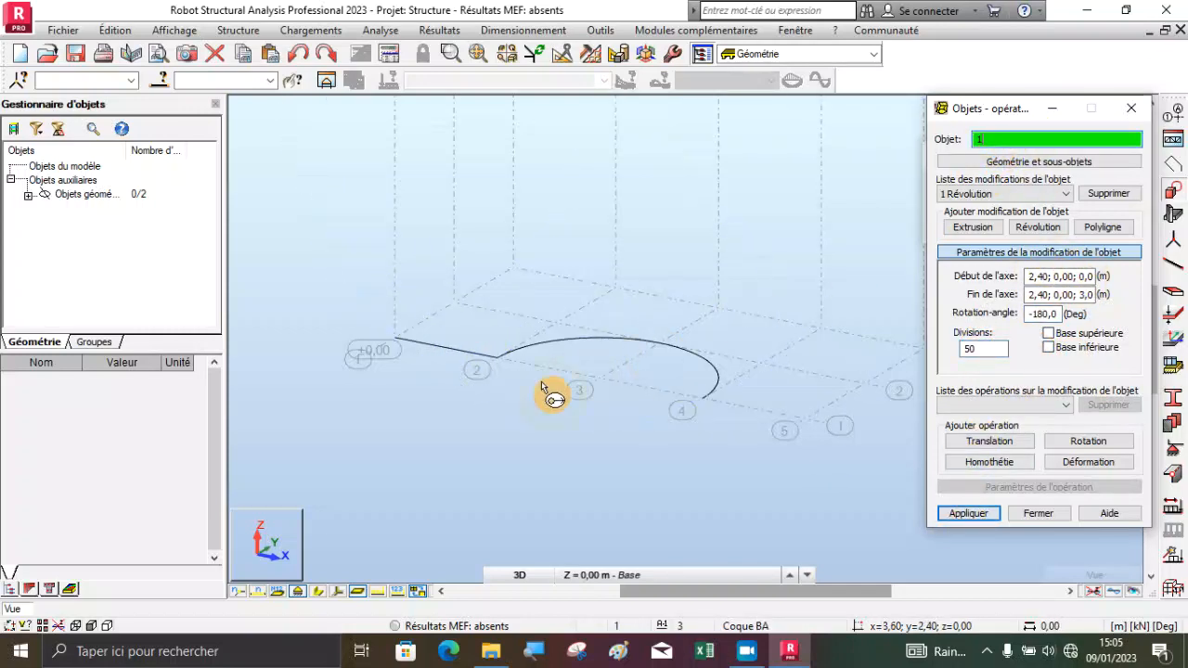
click(457, 350)
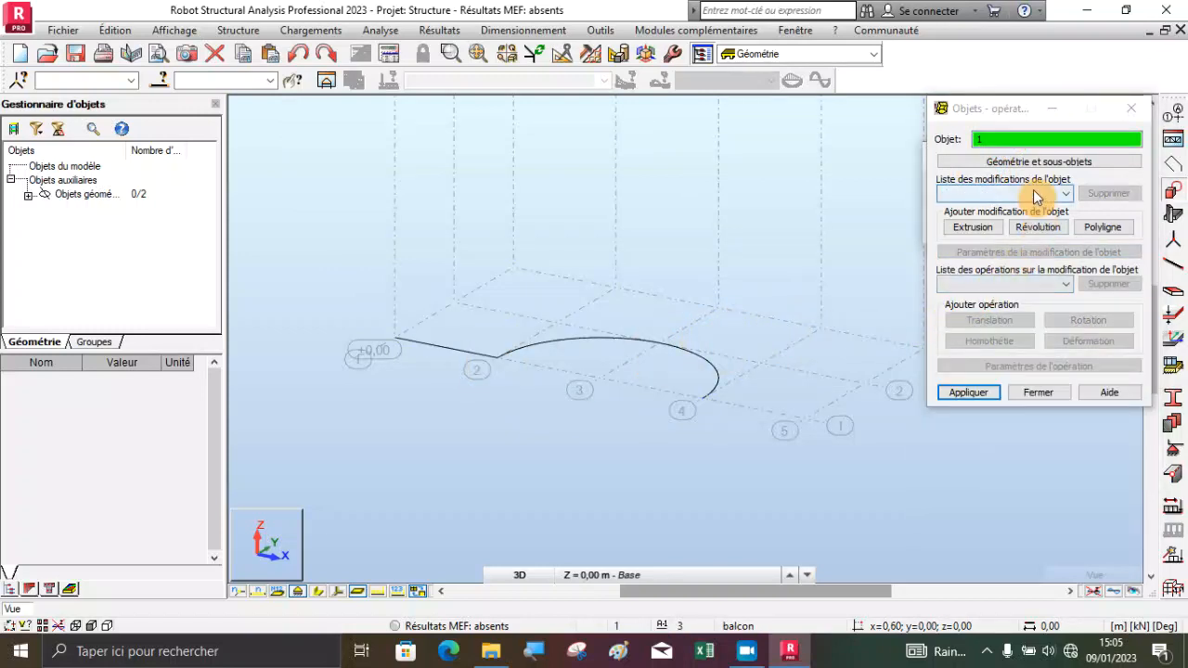
click(1015, 272)
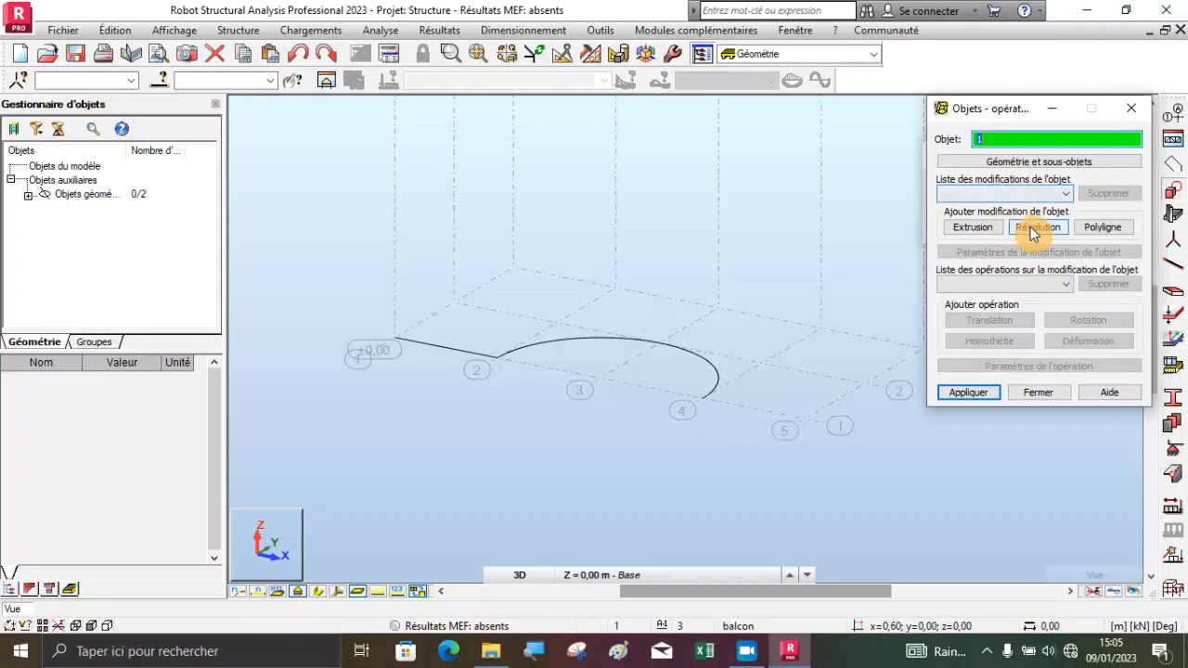
click(1028, 227)
click(1021, 252)
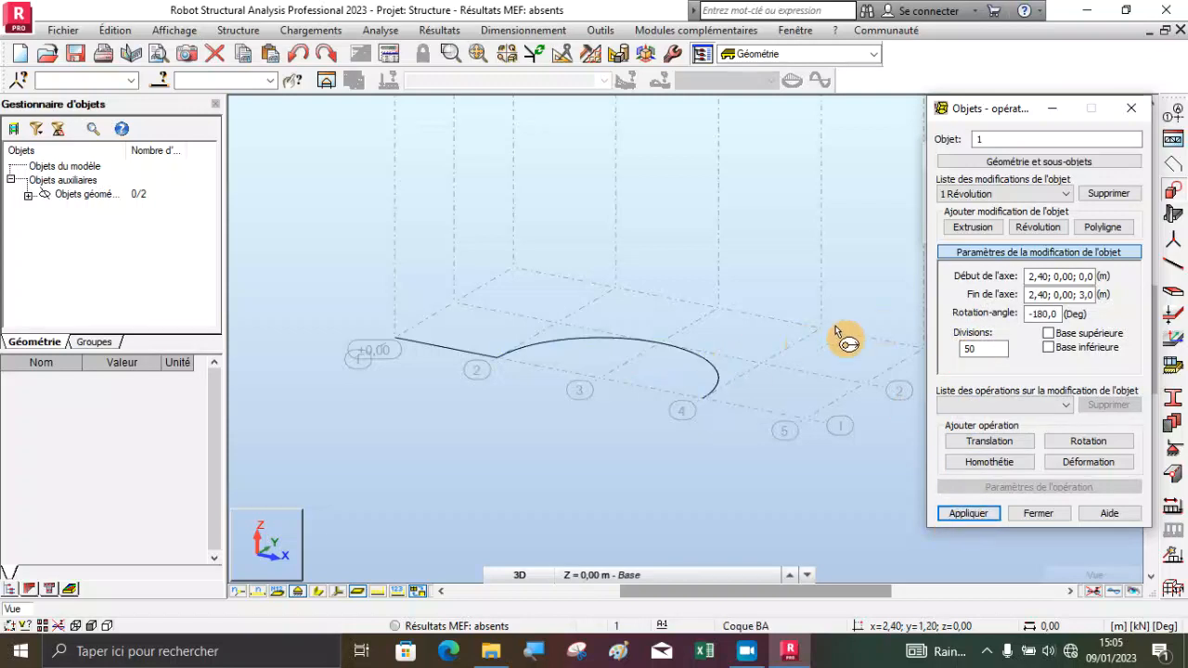
Try revolving the line by 322.5° with 50 divisions, and undo the resulting panel.
click(1037, 313)
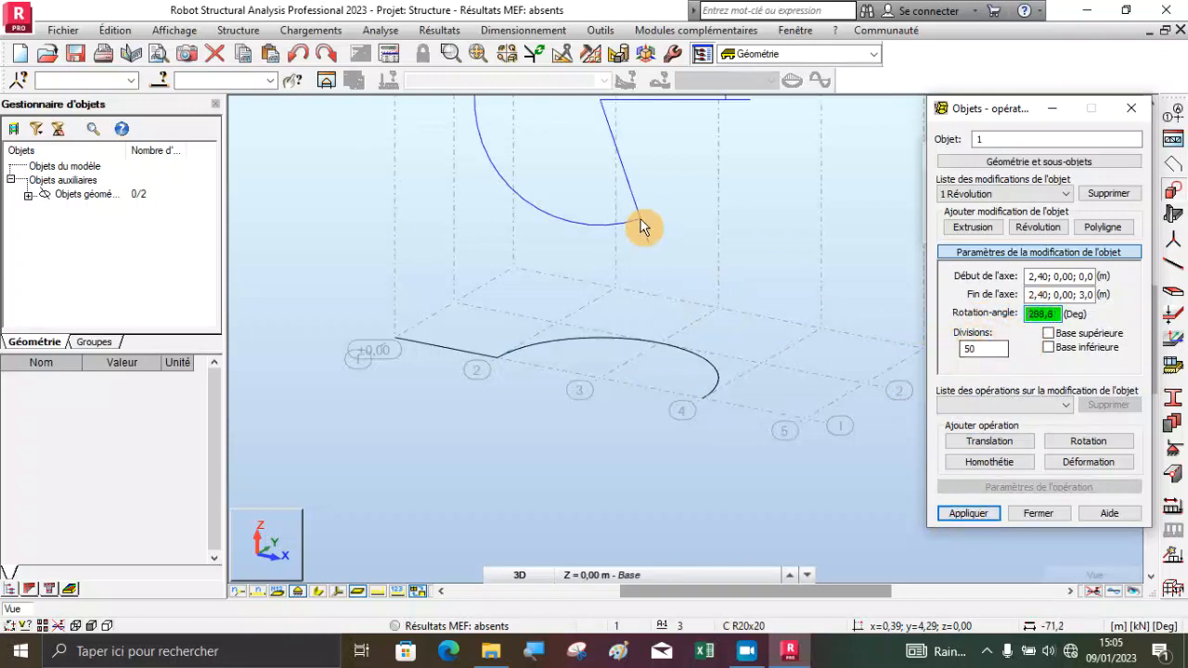
click(988, 348)
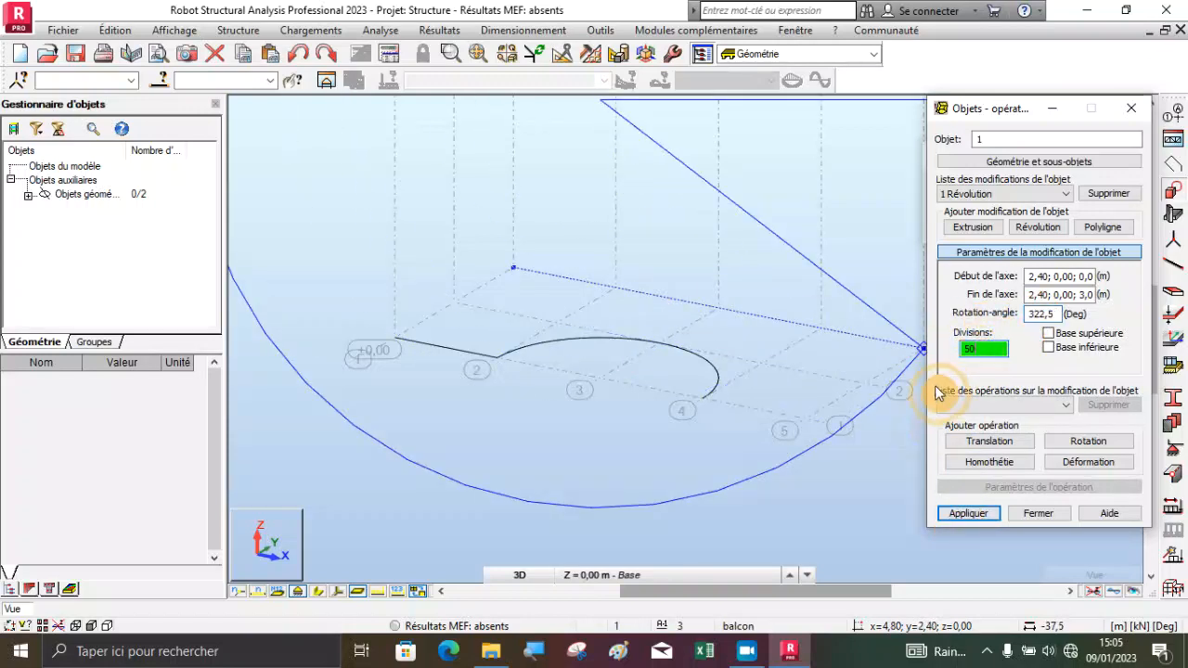
click(969, 515)
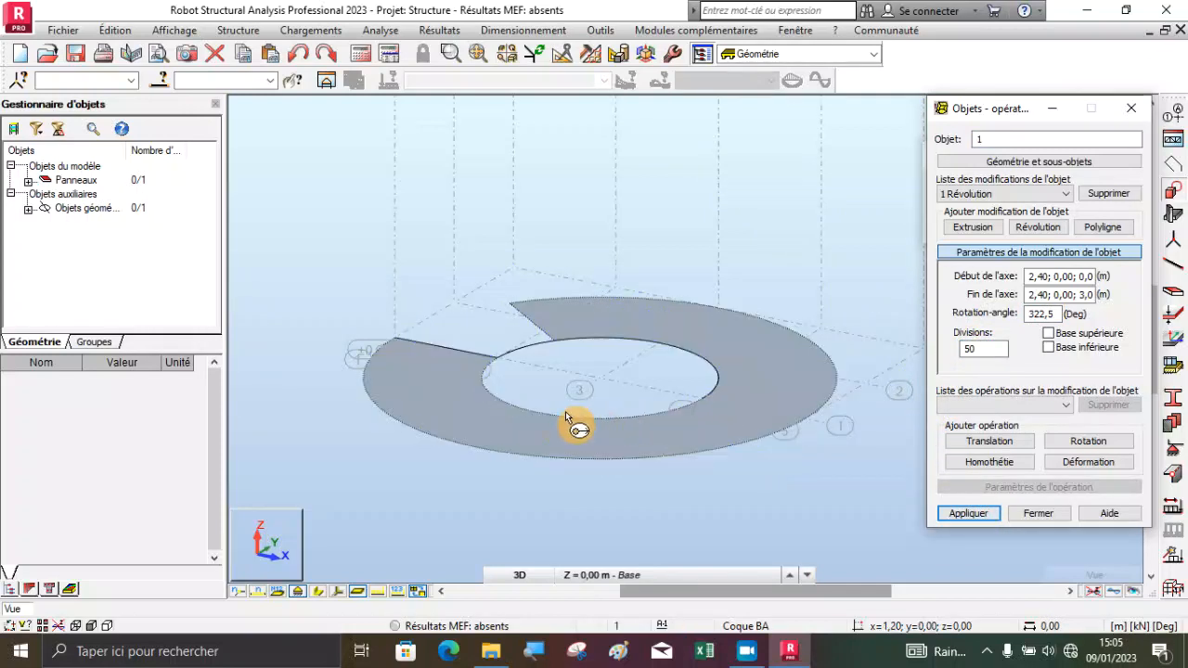
scroll(703, 388, up, 3)
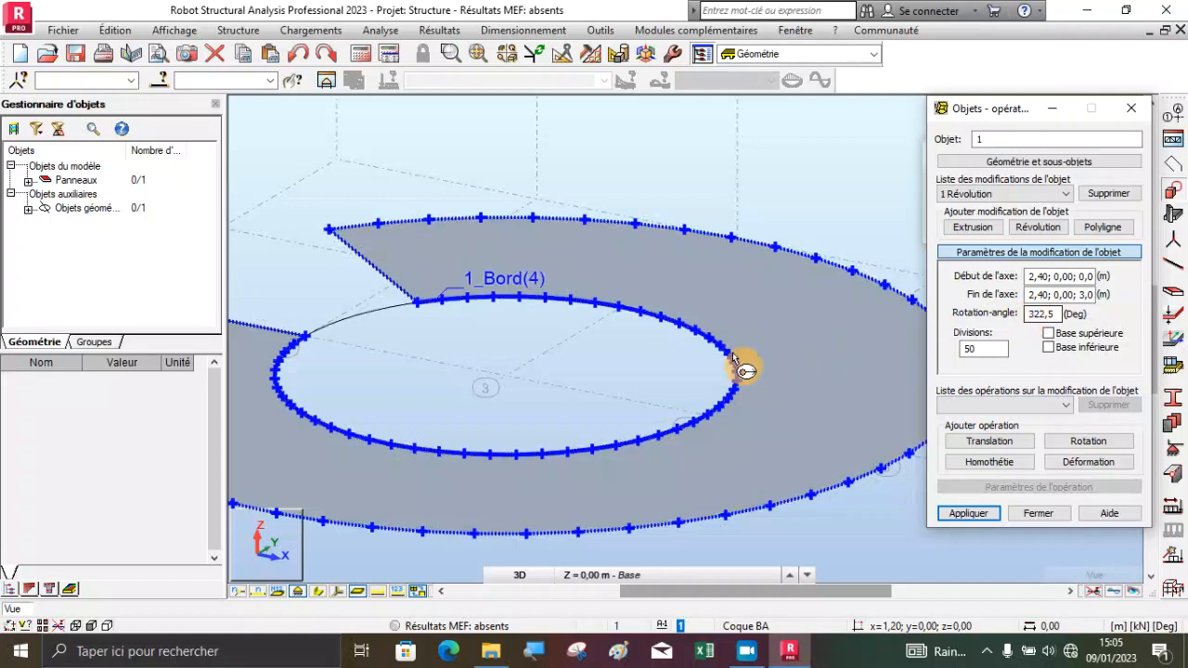
scroll(710, 374, down, 3)
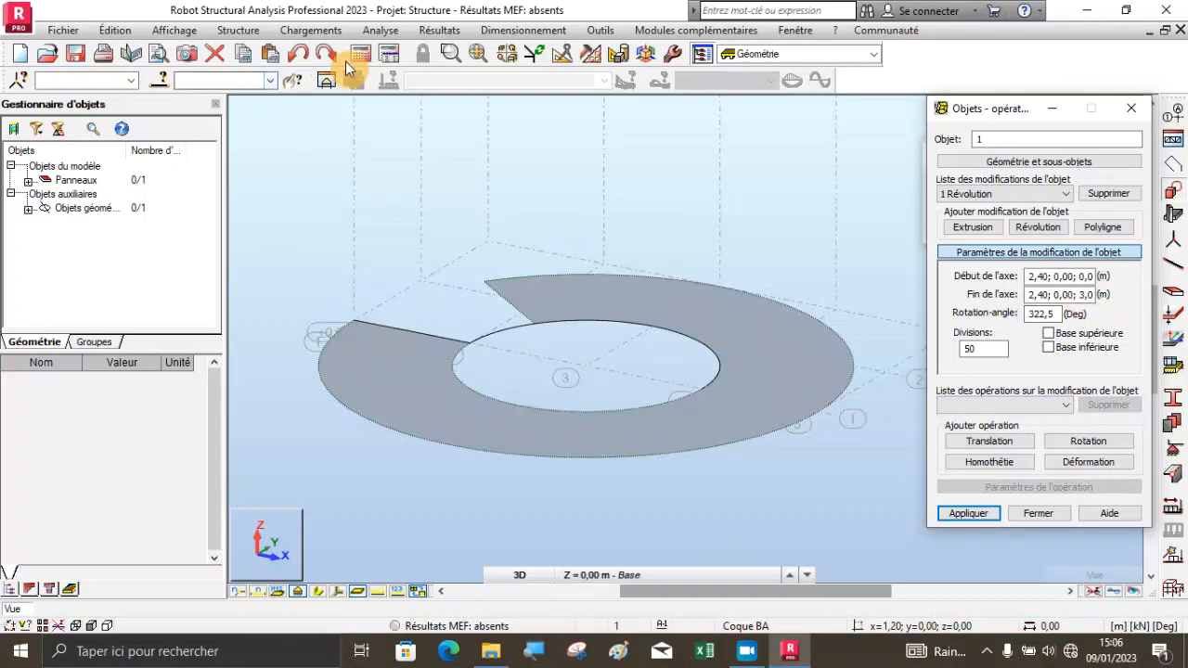
click(308, 56)
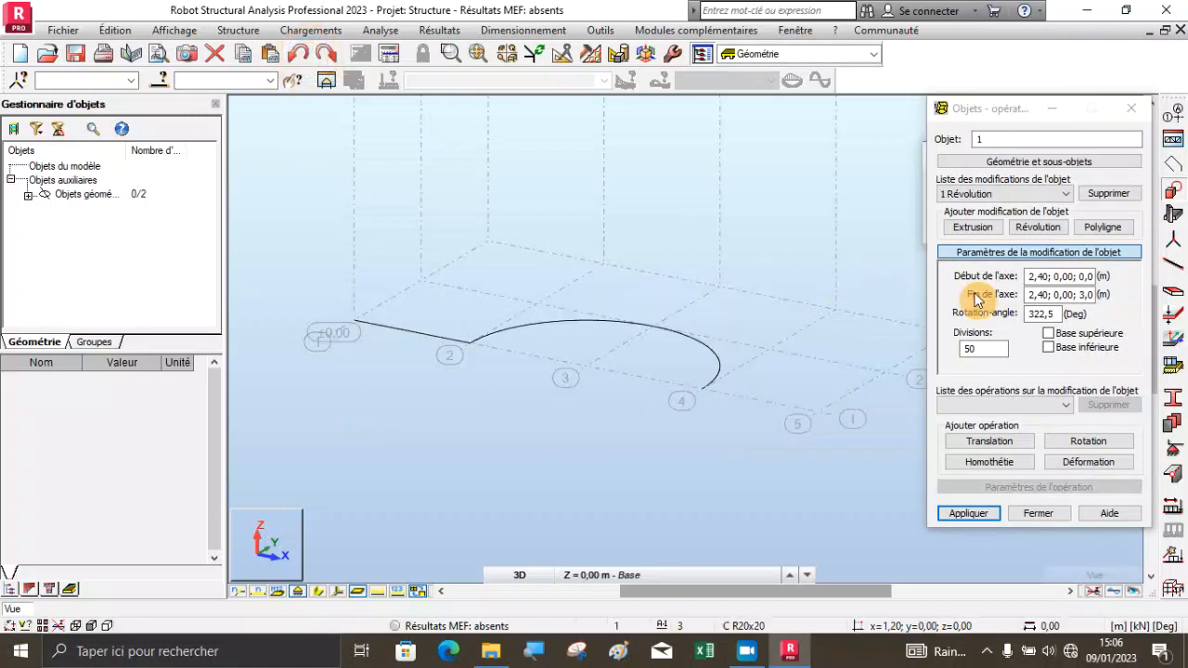
Set the revolution's rotation angle to -180° with 50 divisions and apply it to the line.
click(1061, 314)
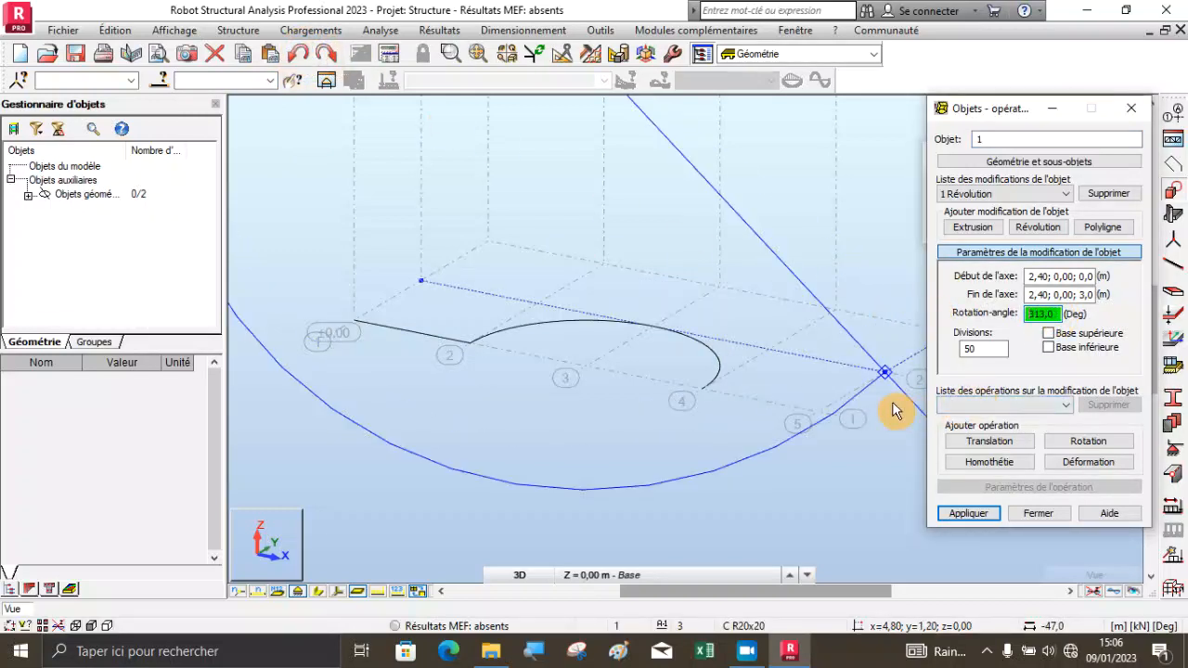
key(BackSpace)
key(BackSpace)
key(BackSpace)
key(BackSpace)
key(BackSpace)
text(-180)
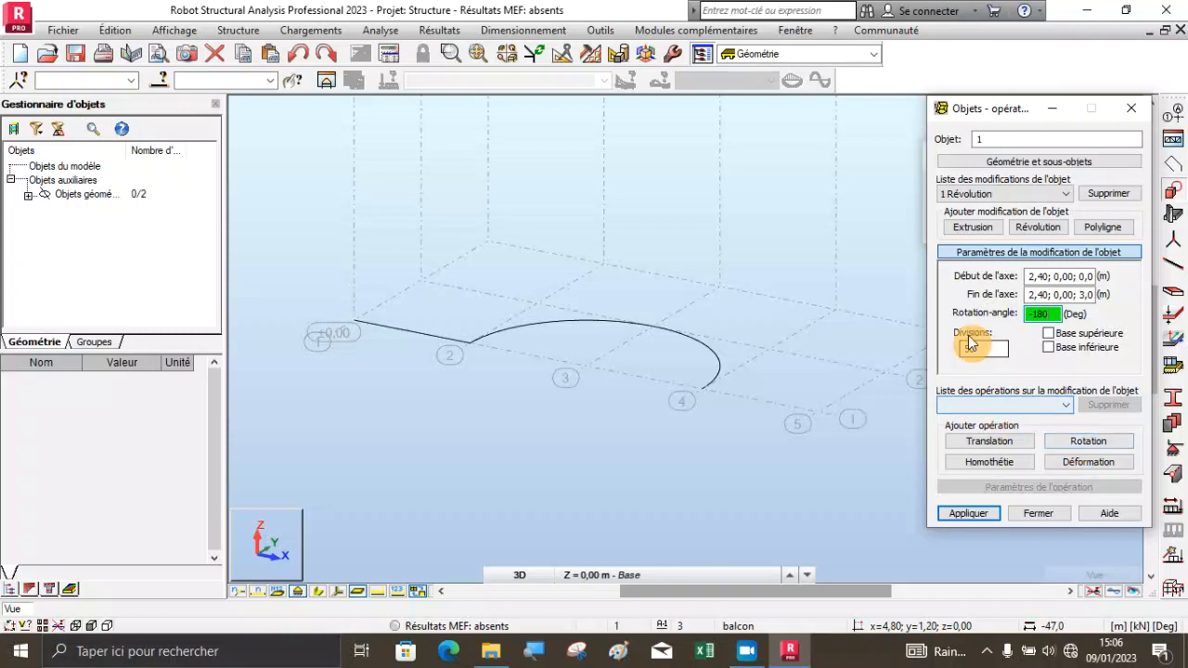
click(988, 346)
click(965, 512)
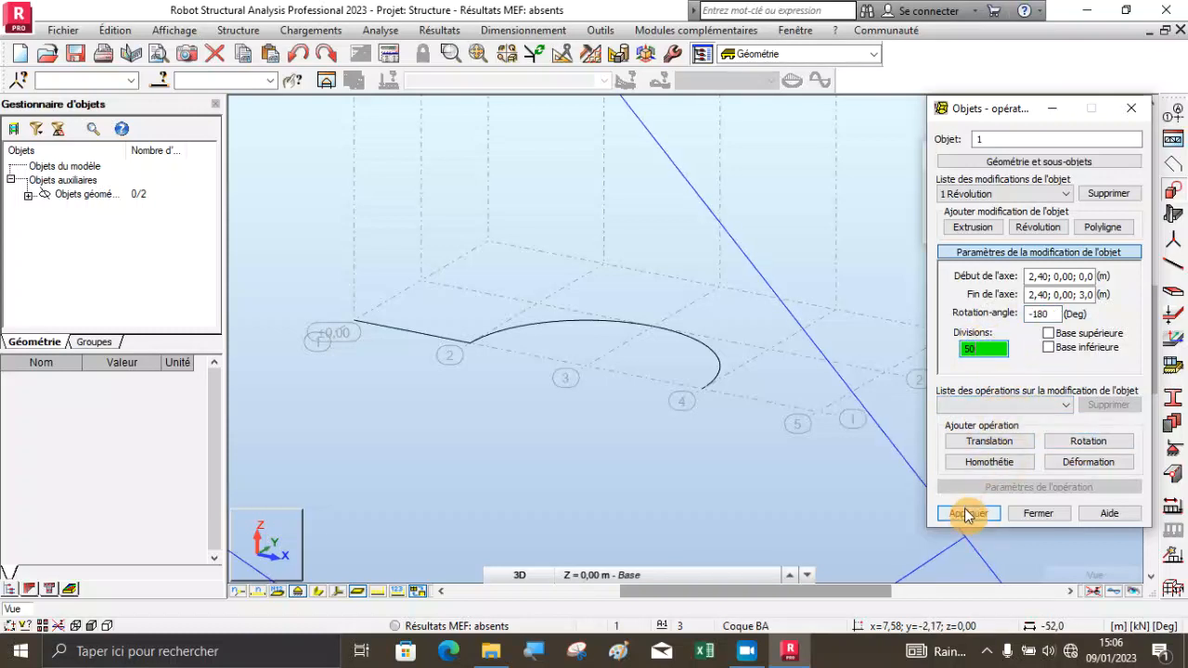
drag(591, 378, 834, 419)
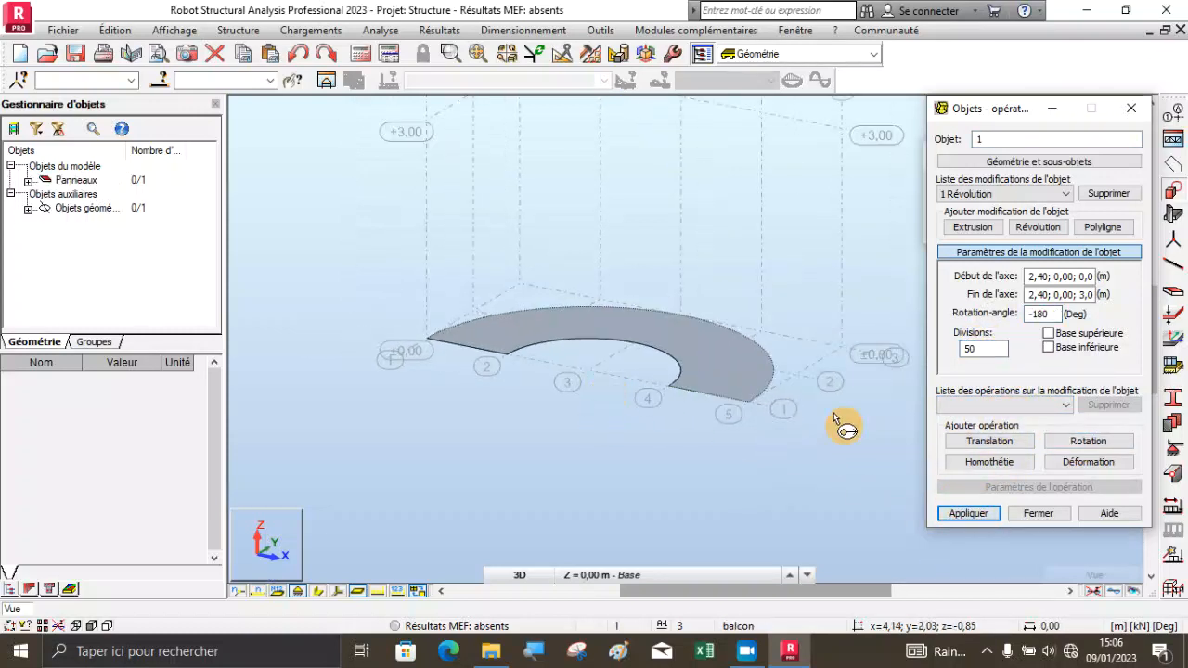
scroll(761, 413, up, 2)
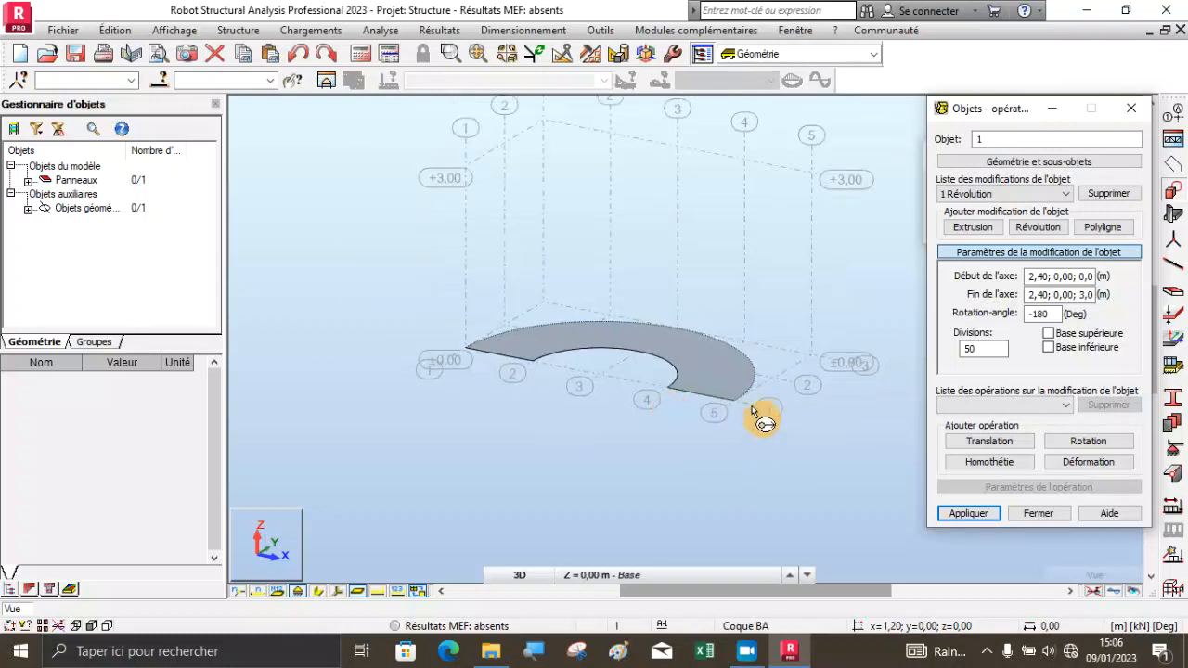
Add a translation operation to the revolution and show the operation's parameters.
click(989, 483)
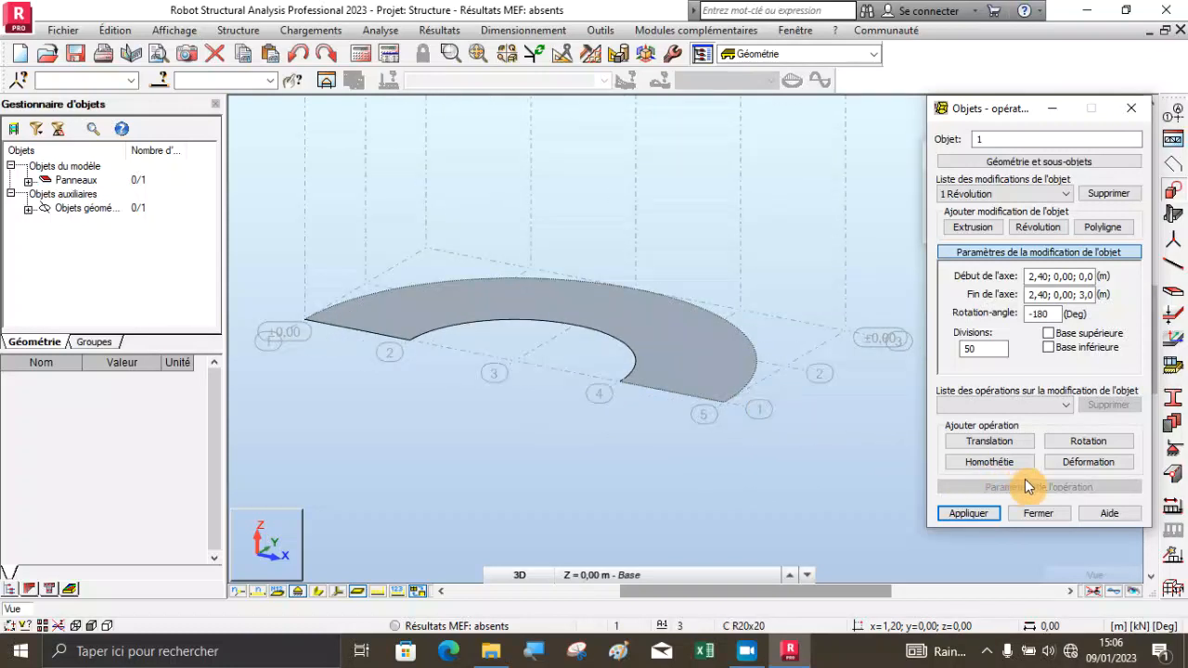
click(1055, 413)
click(1039, 431)
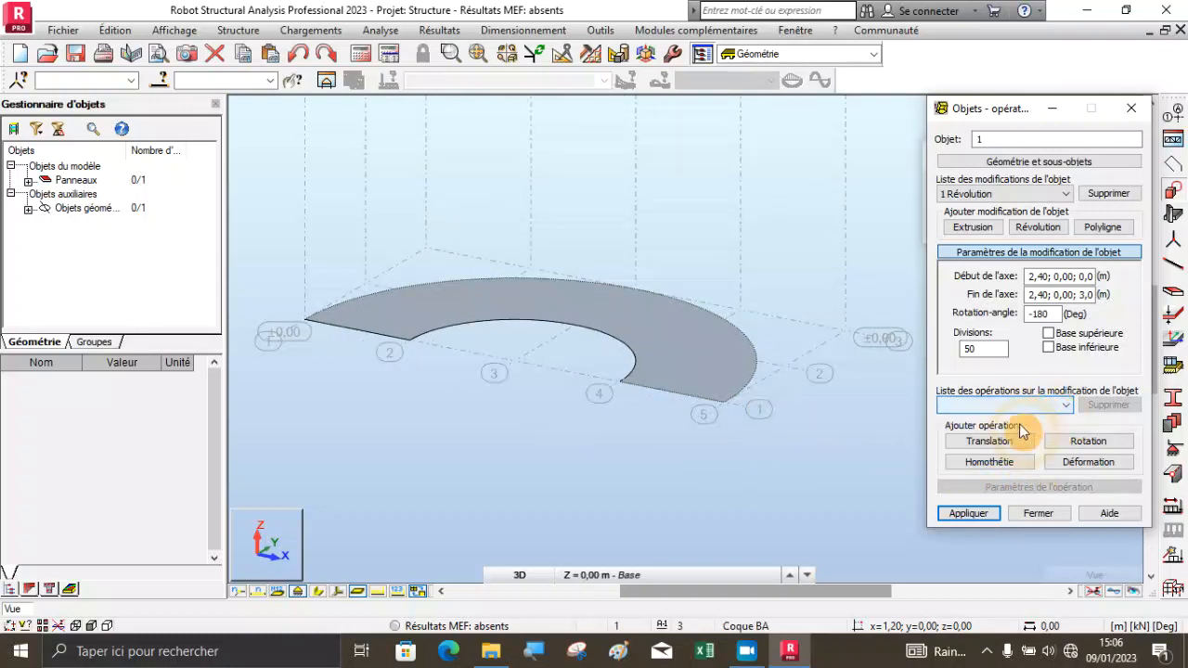
click(1000, 449)
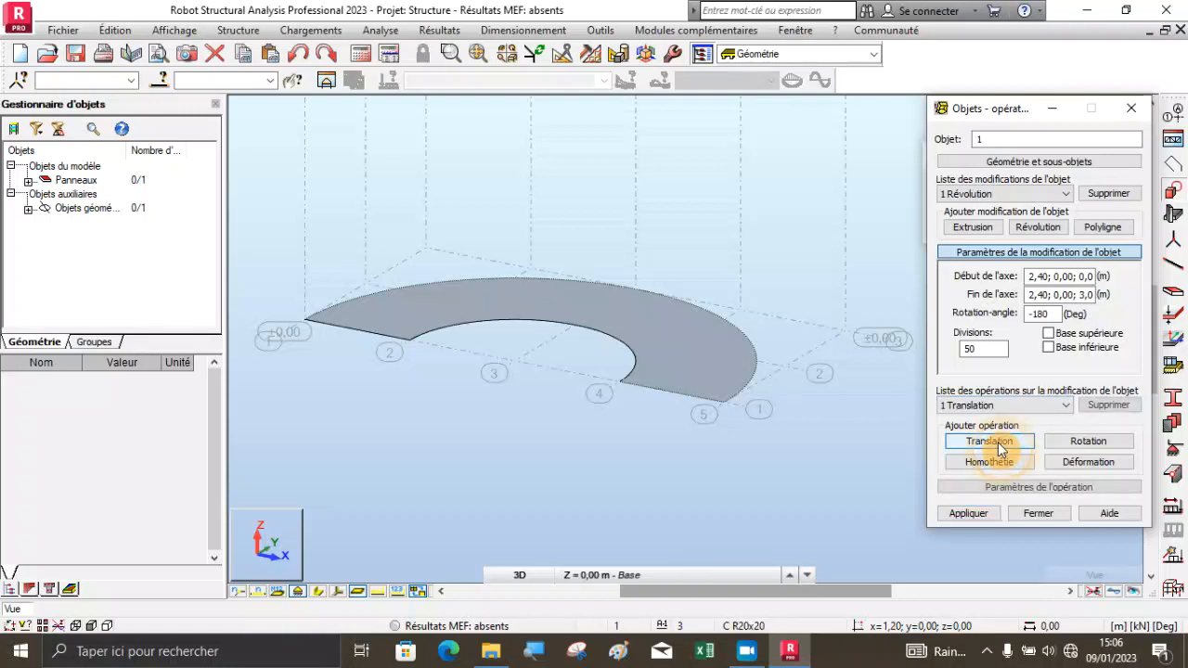
click(1019, 487)
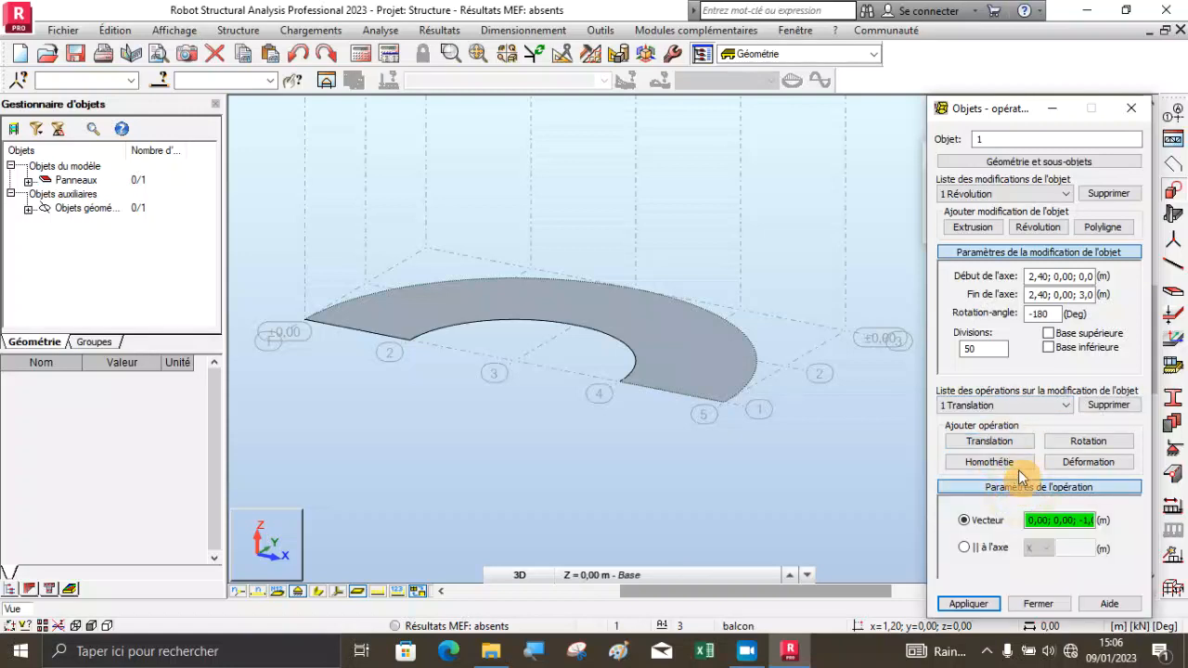
drag(965, 110, 923, 65)
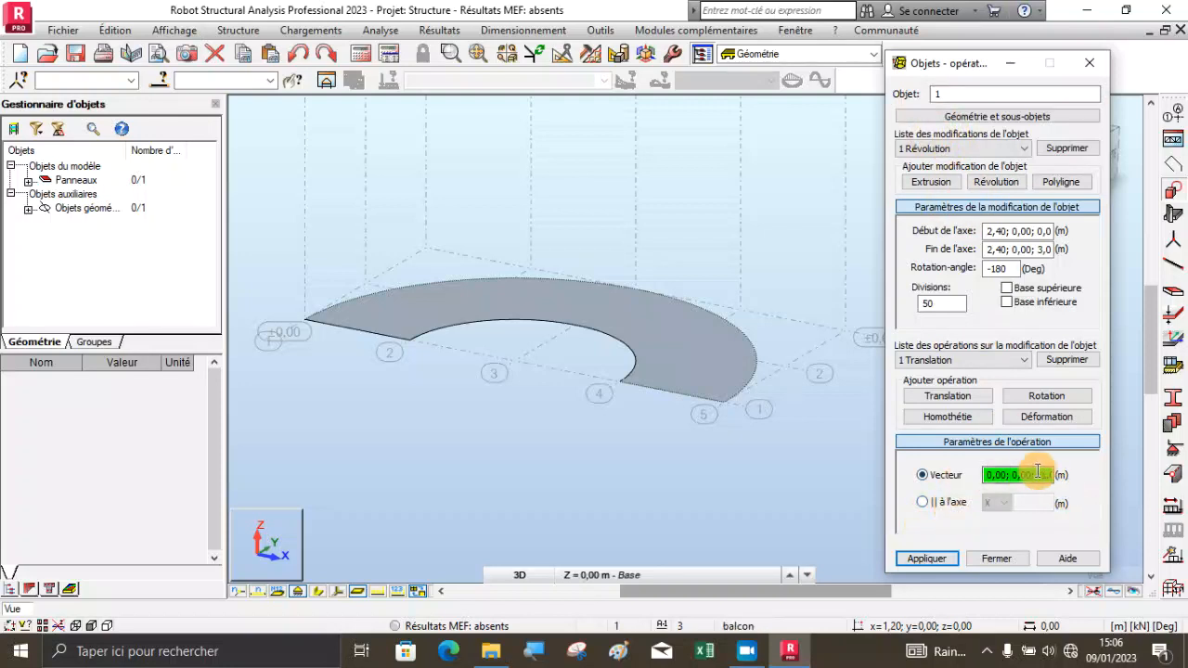
Define the translation vector as 0,00; 0,00; 3,0 m from the base to the +3,00 level, apply it and close the dialog.
click(709, 408)
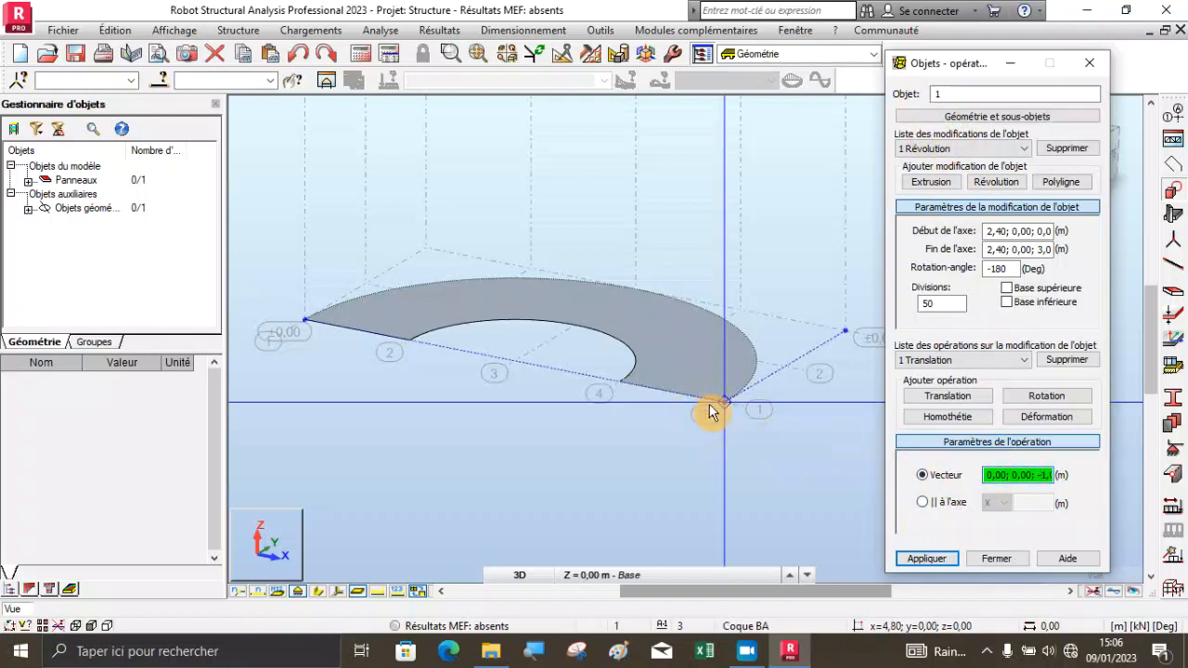
click(723, 403)
scroll(723, 403, down, 4)
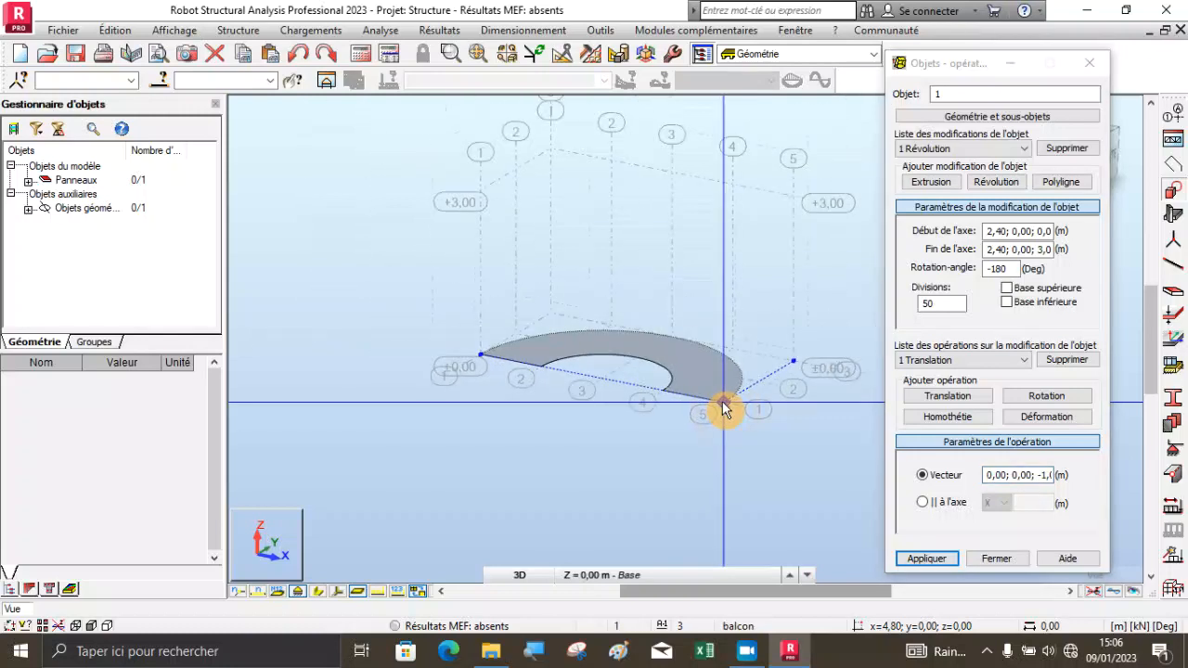
click(724, 264)
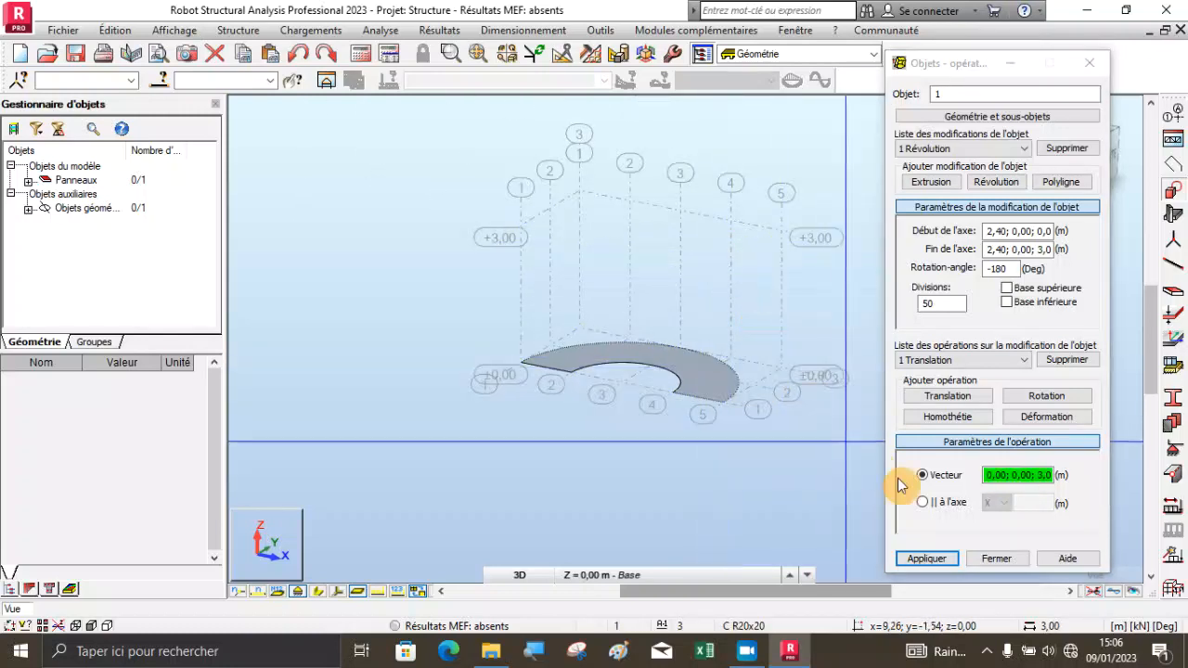
click(927, 559)
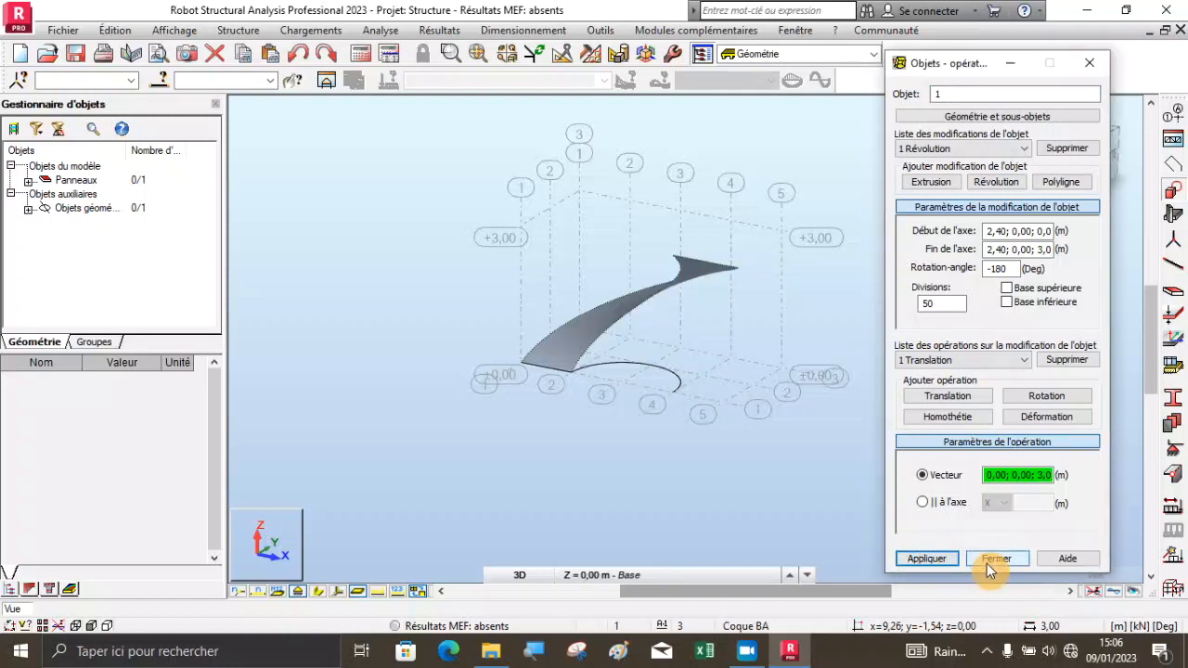
click(991, 560)
Close the Objets toolbar and apply an Encastrement linear support to the panel's lower straight edge, Bord(1).
right_click(375, 279)
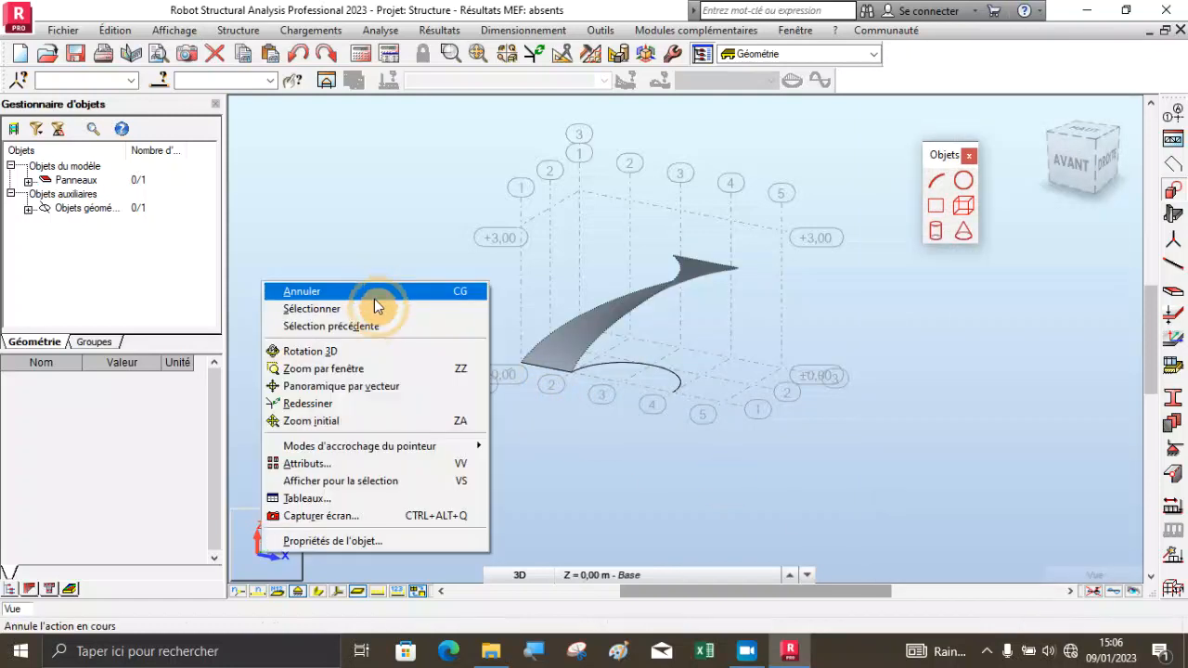
click(362, 347)
drag(585, 398, 692, 379)
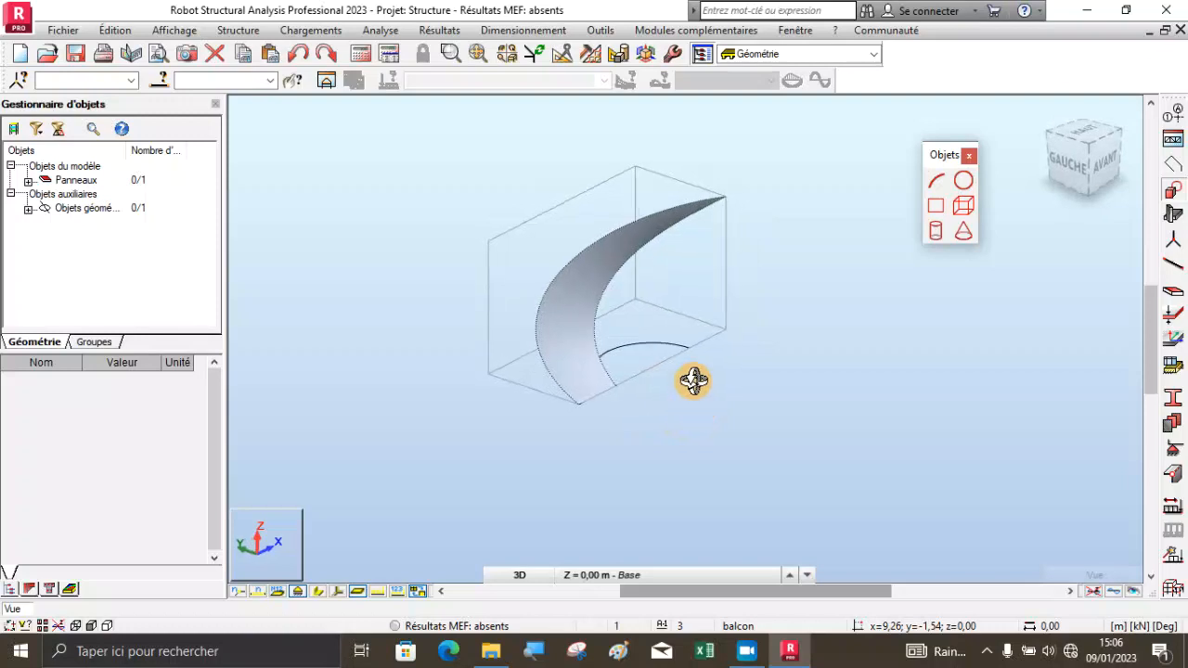
drag(636, 246, 783, 228)
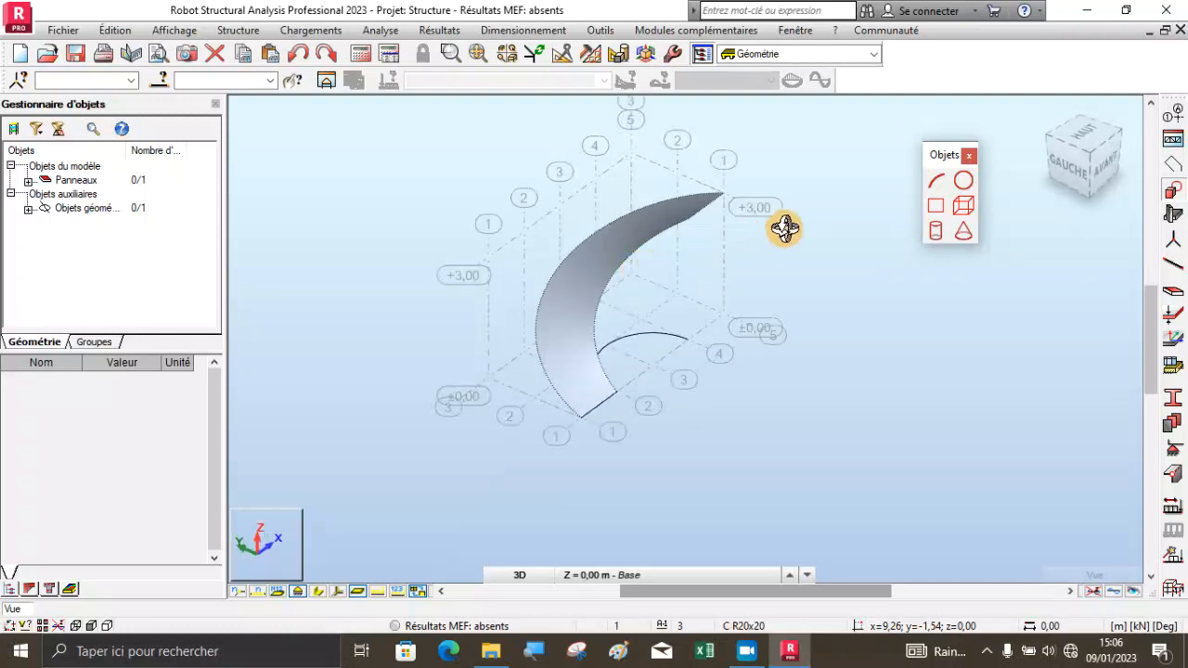
click(965, 155)
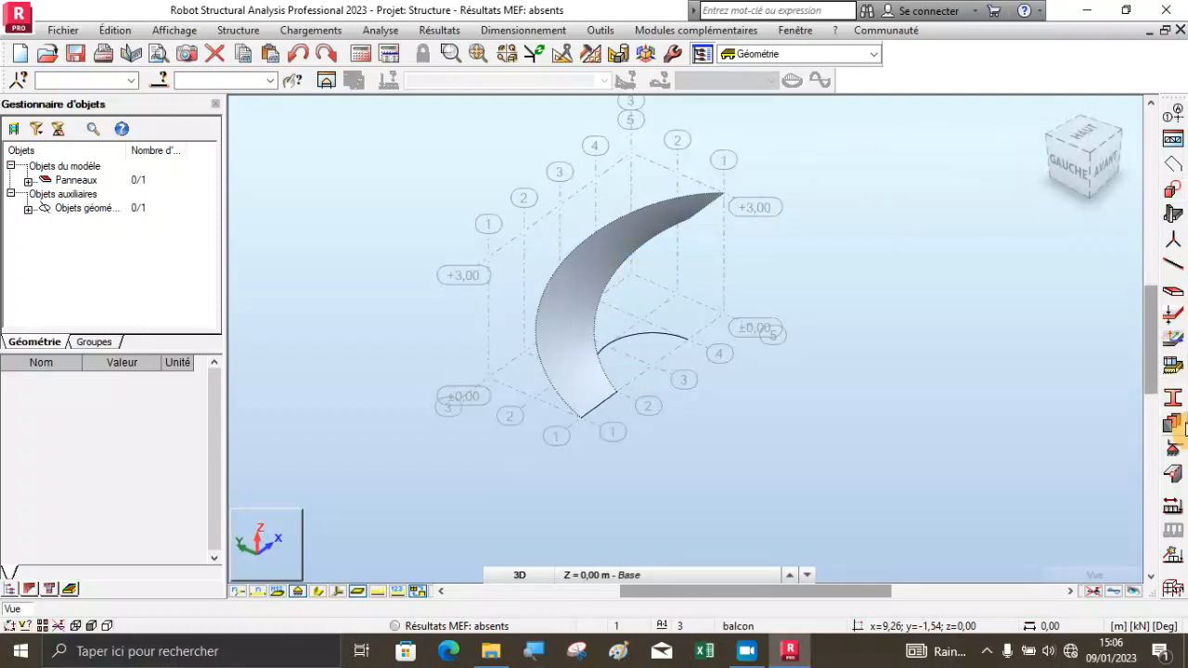
click(1176, 450)
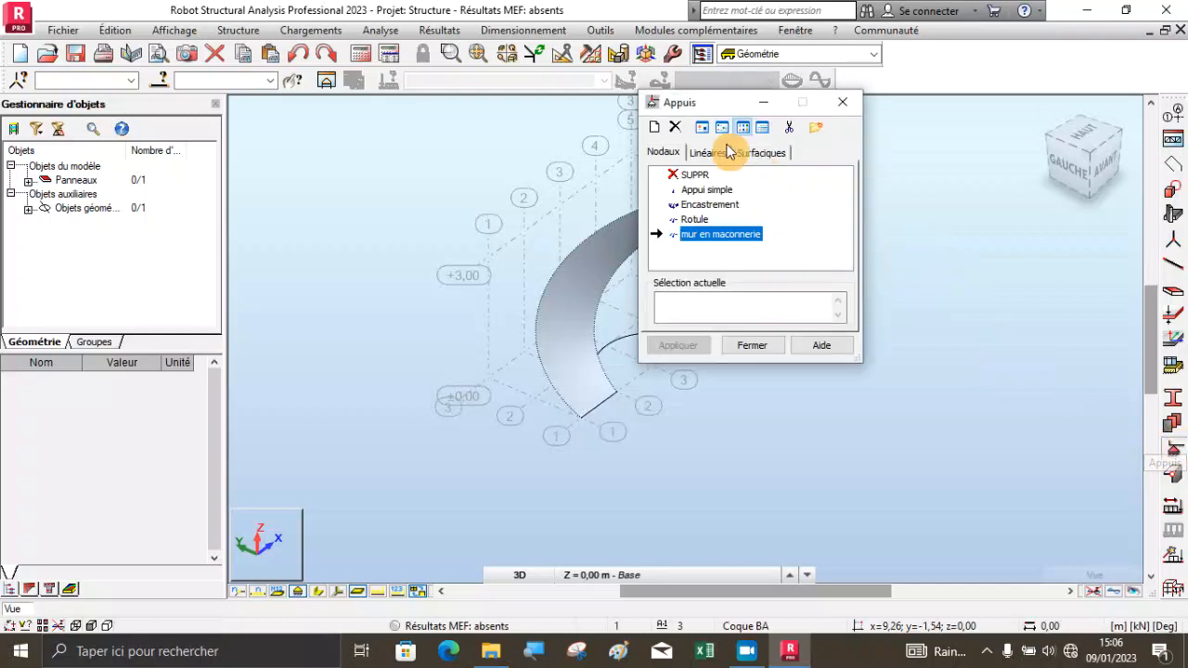
click(709, 205)
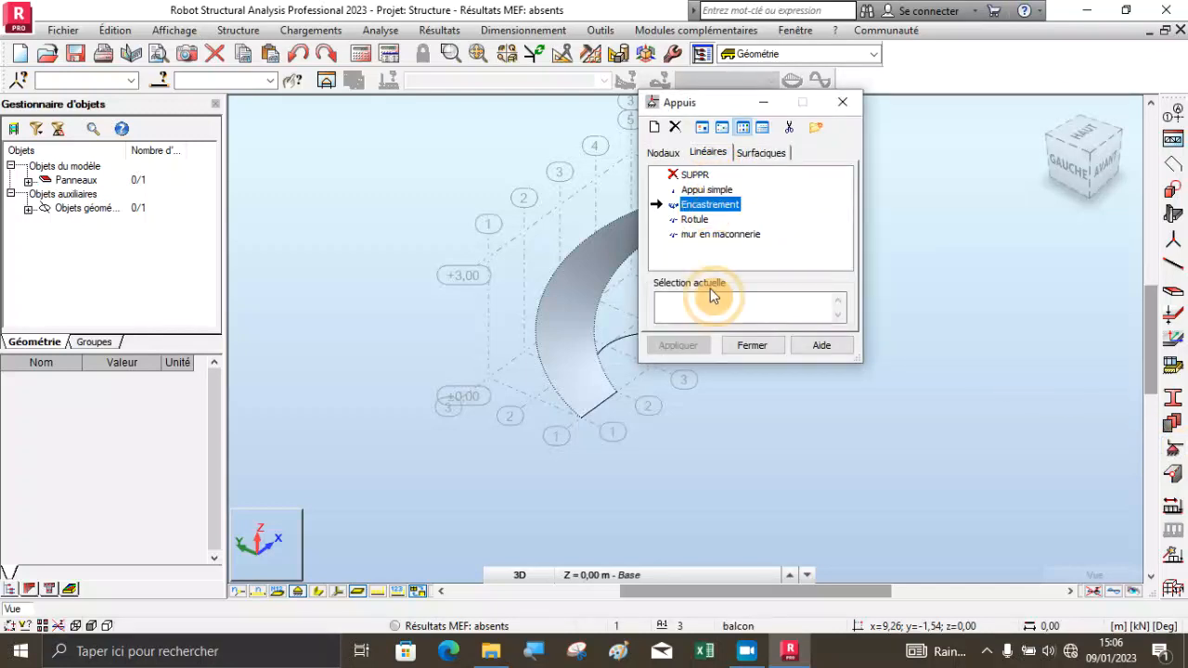
click(596, 410)
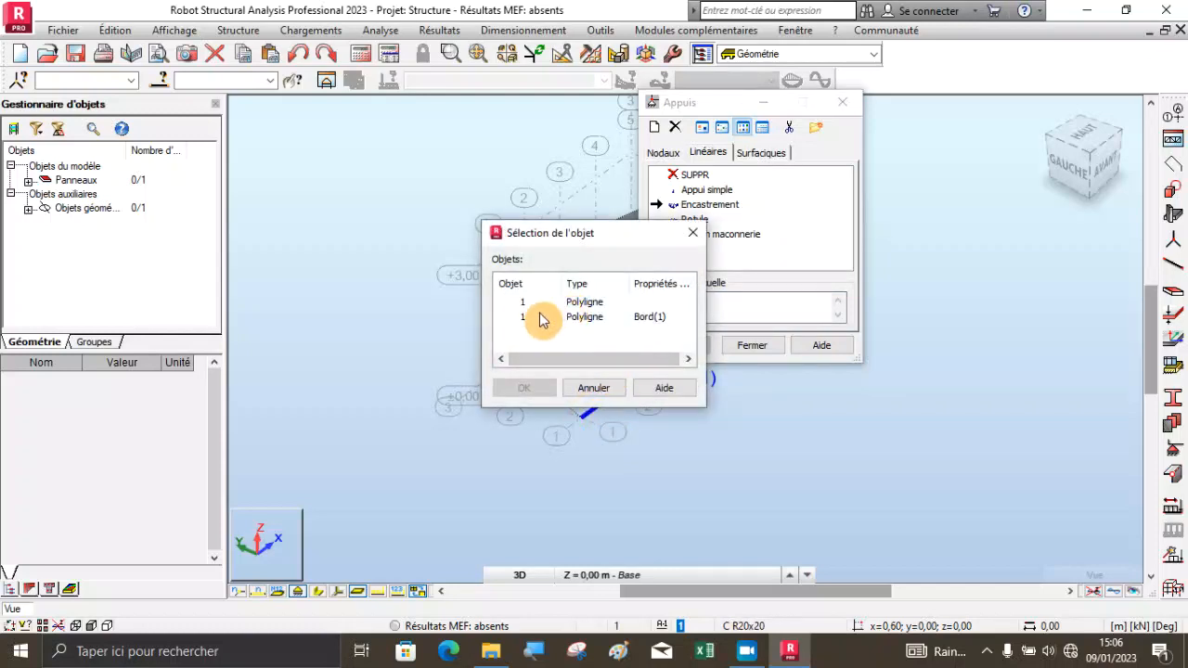
click(517, 318)
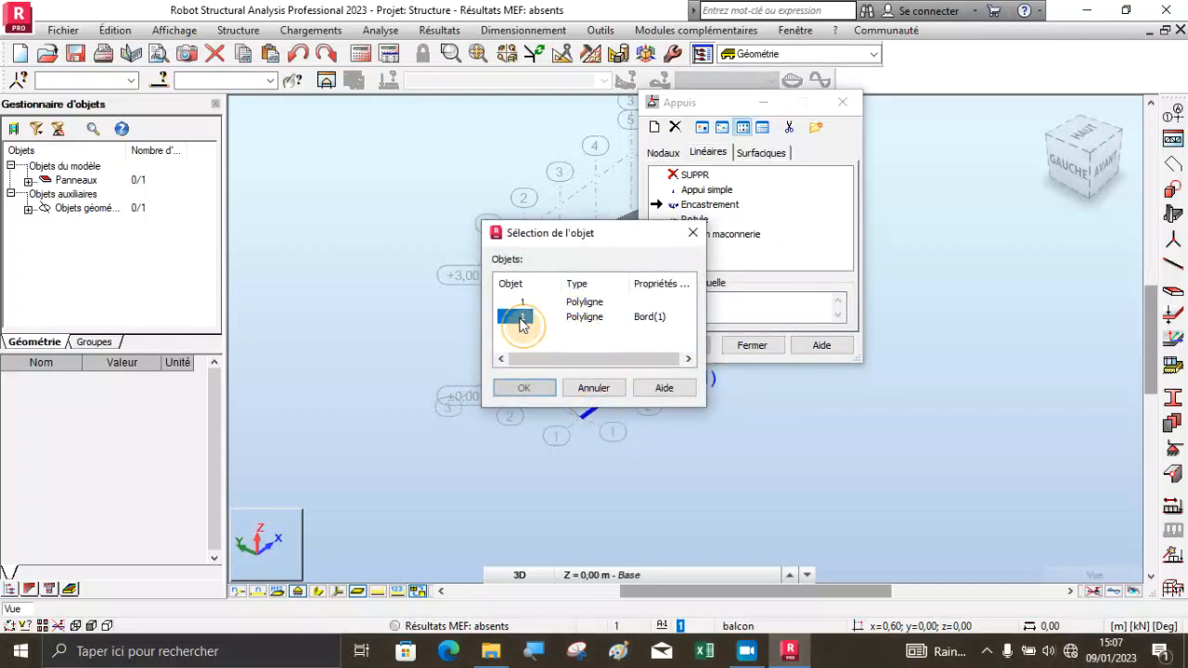
click(525, 387)
scroll(438, 395, down, 3)
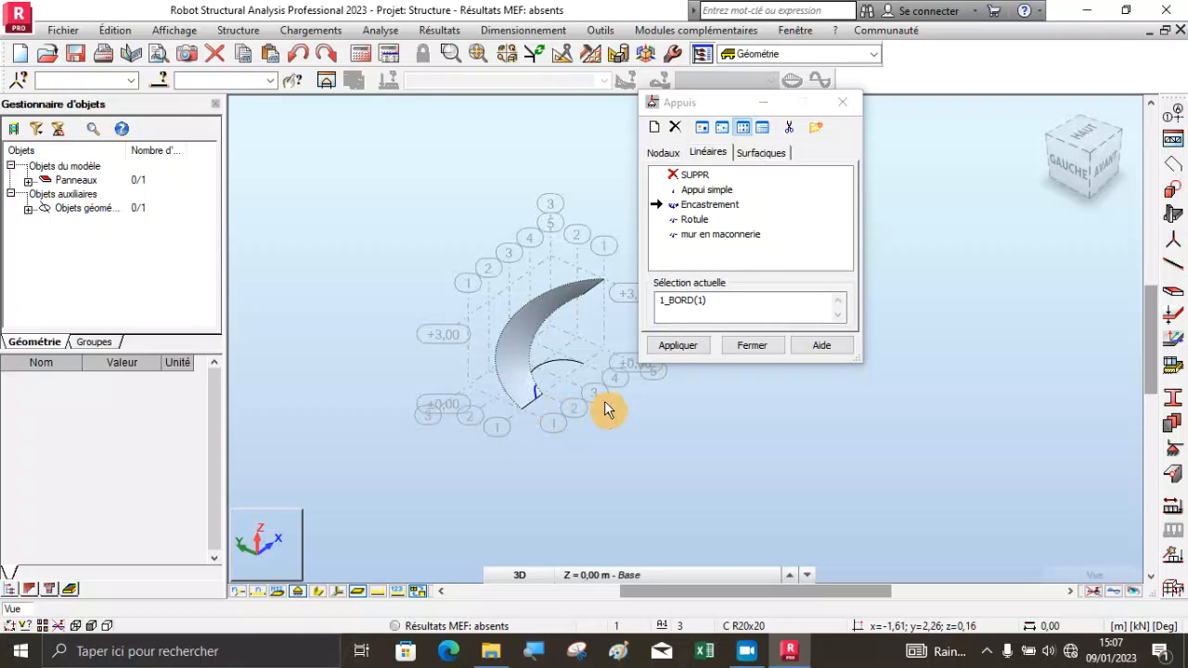
click(677, 347)
Apply an Encastrement linear support to the panel's upper straight edge, Bord(2), and close the supports dialog.
scroll(602, 288, up, 3)
click(592, 287)
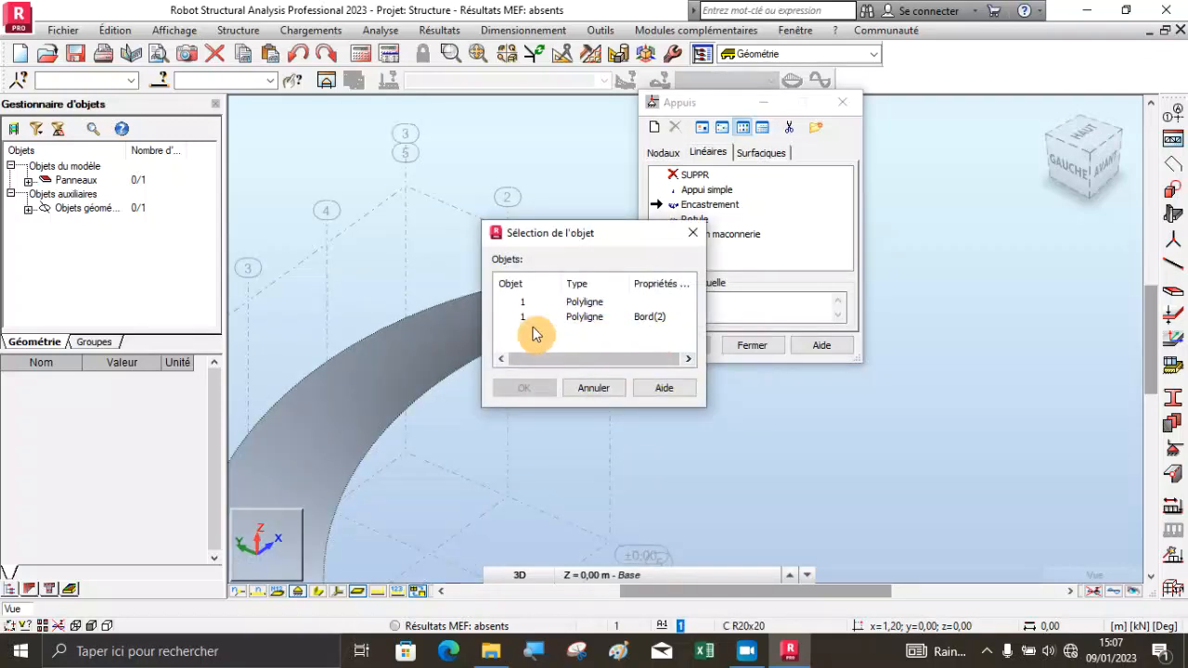
click(519, 389)
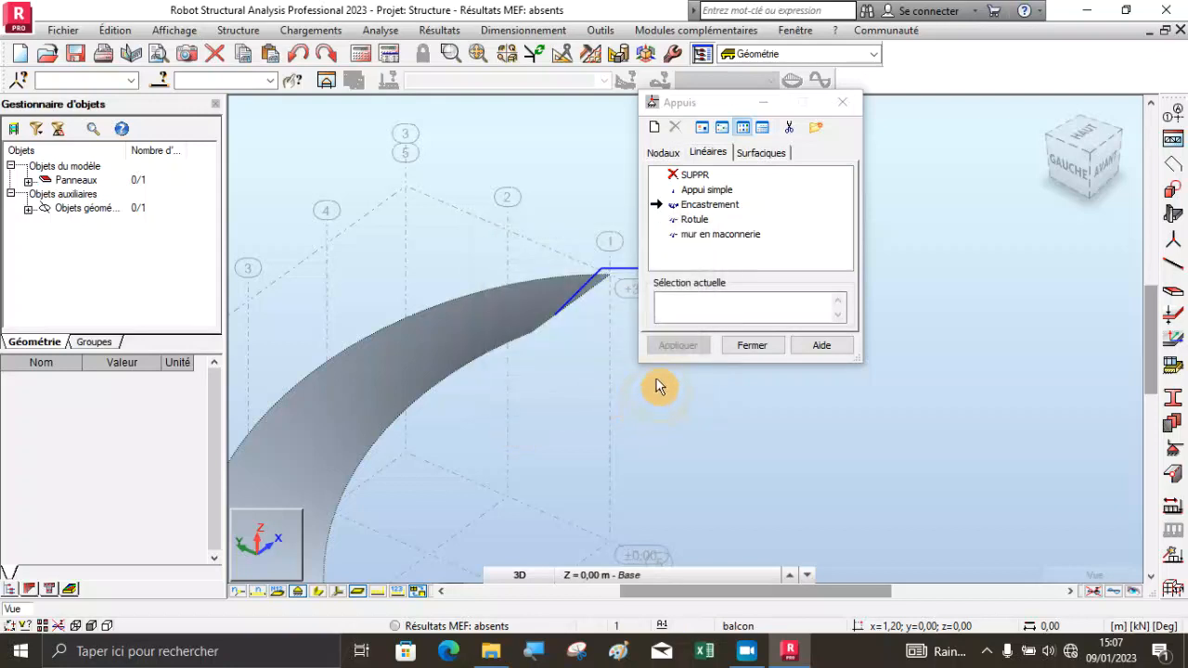
click(671, 352)
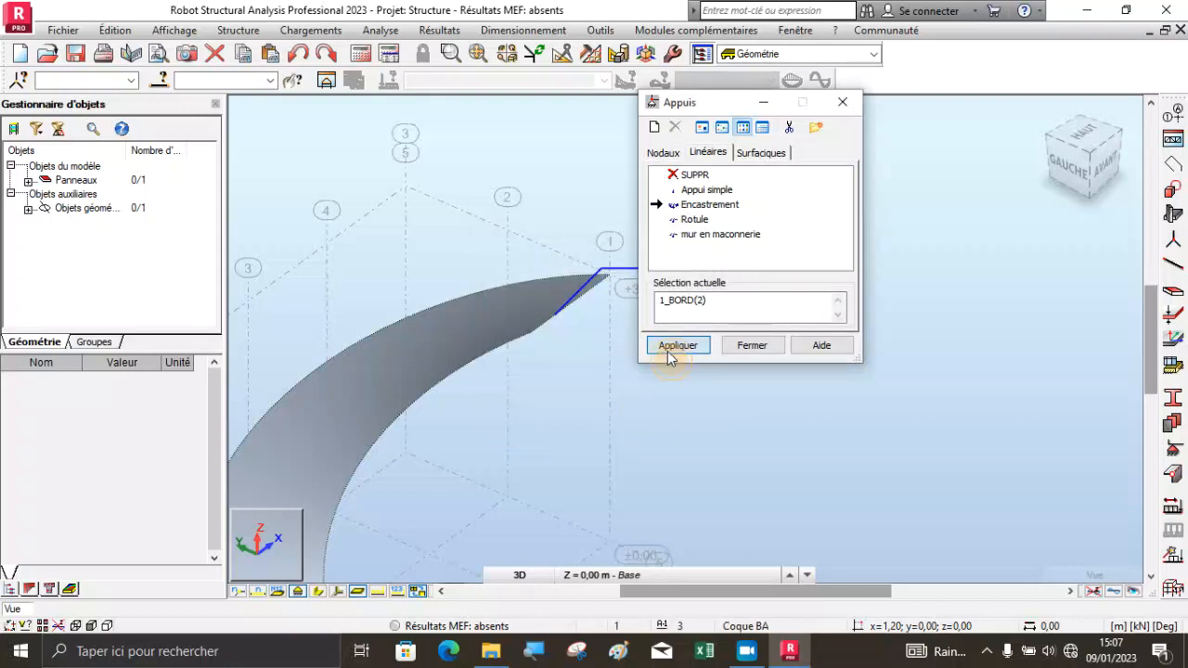
click(765, 353)
scroll(615, 222, down, 3)
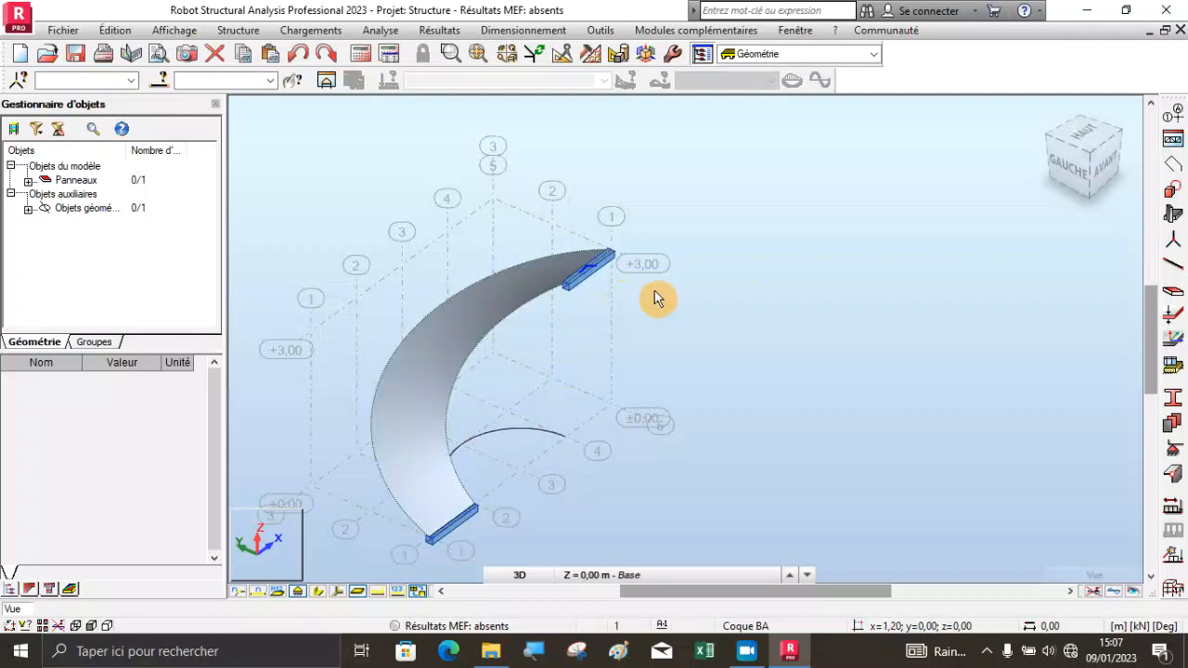
Delete the auxiliary arc lying at base level below the helical panel.
right_click(810, 293)
click(770, 353)
drag(721, 403, 544, 400)
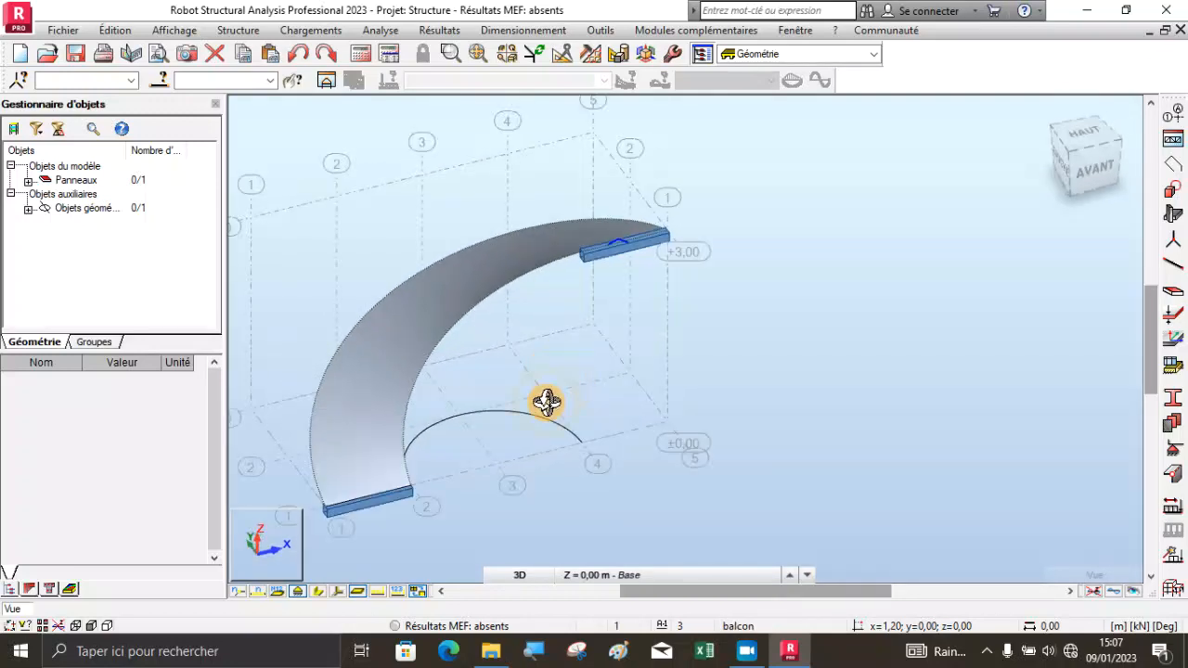
click(519, 414)
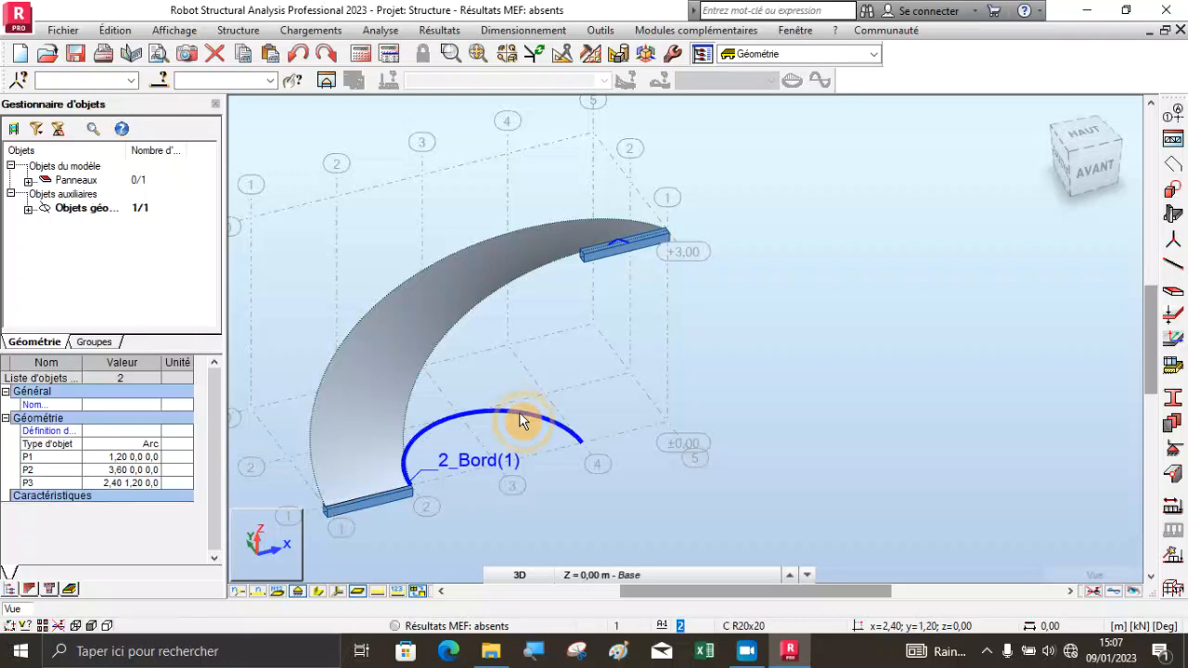
key(Delete)
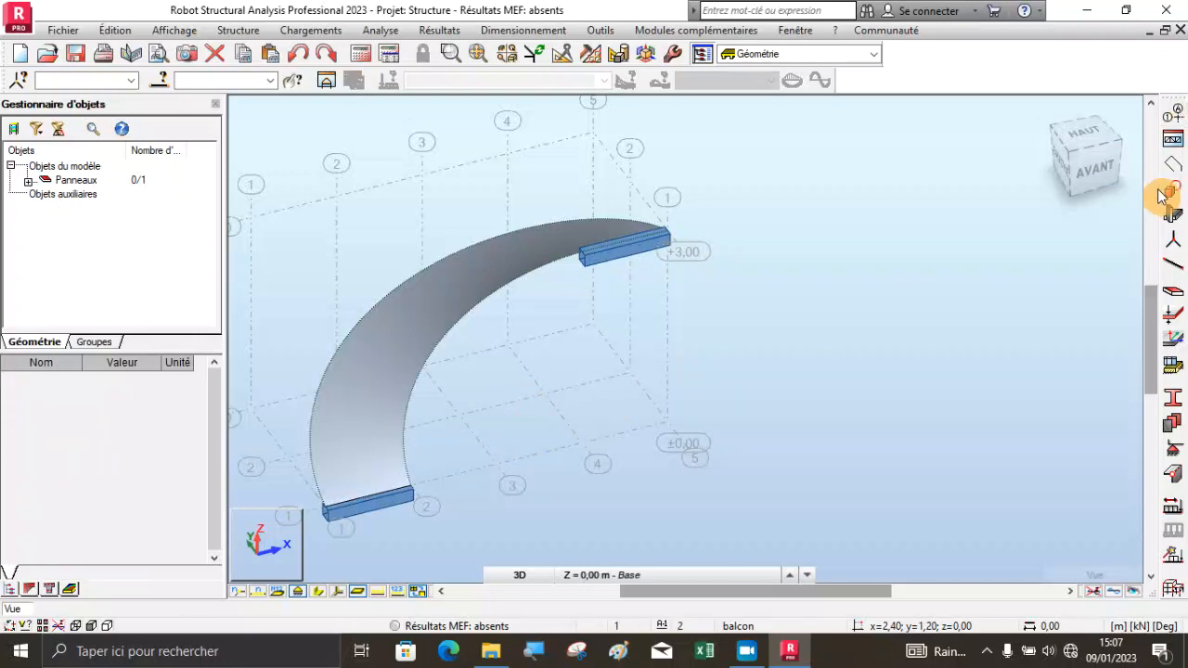
Start a Contour polyline at 1,20; 0,00; 0,00 and set its creation type to Panneau.
click(1175, 169)
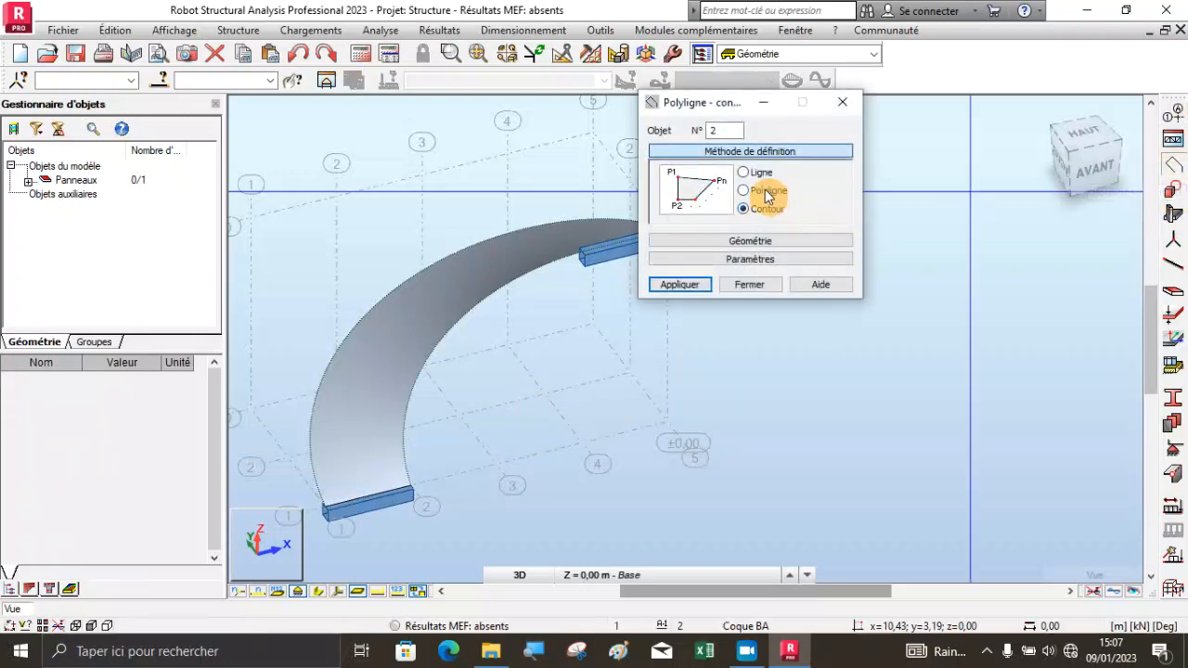
click(409, 487)
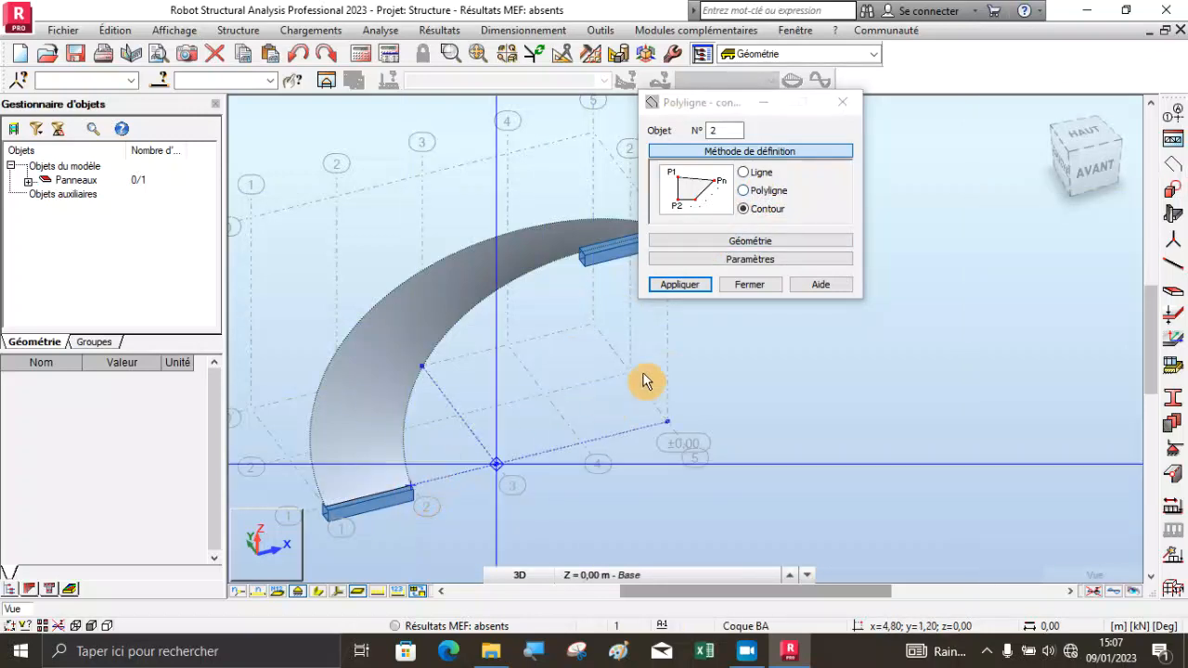
click(754, 244)
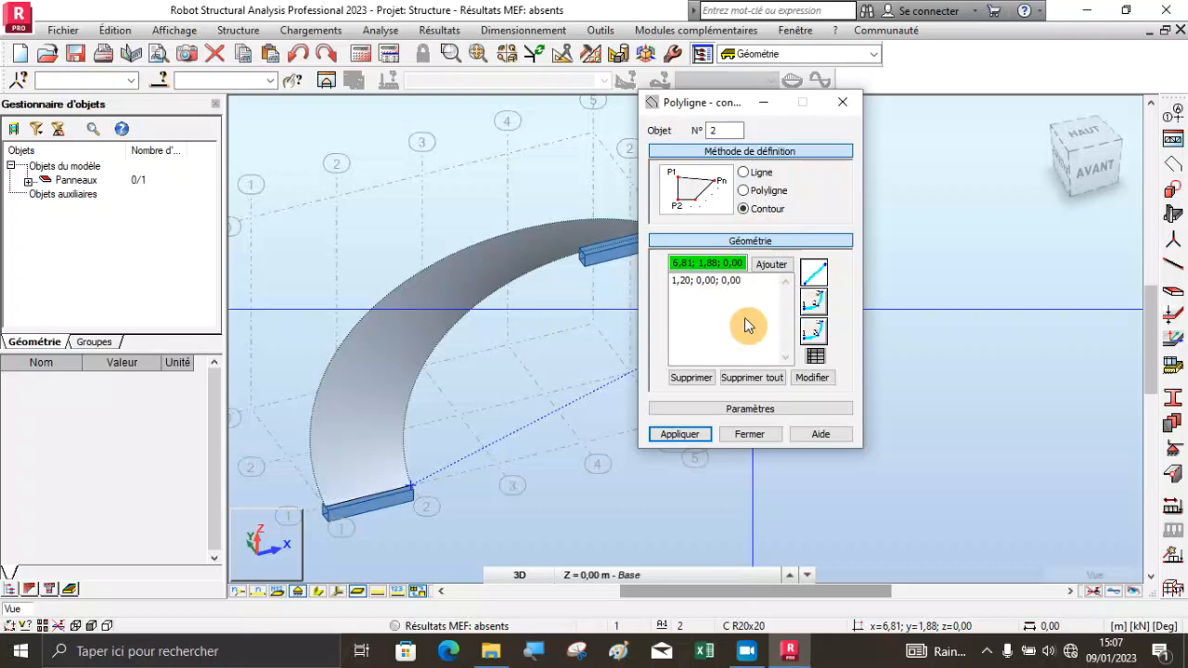
click(752, 409)
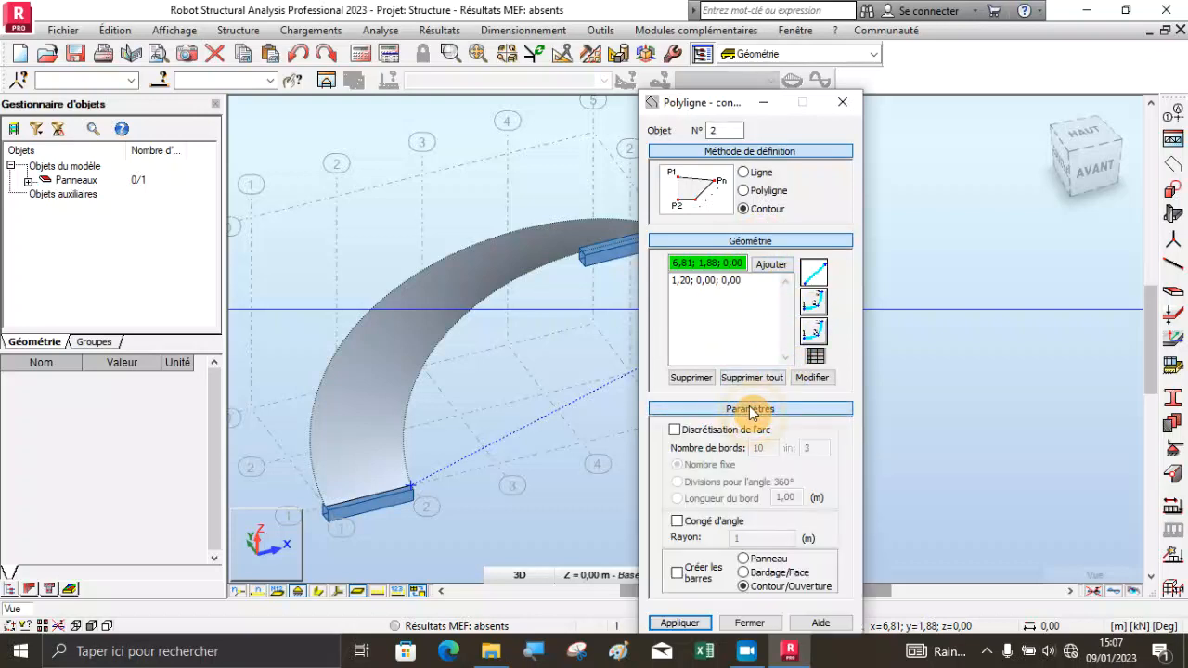
click(750, 409)
click(750, 409)
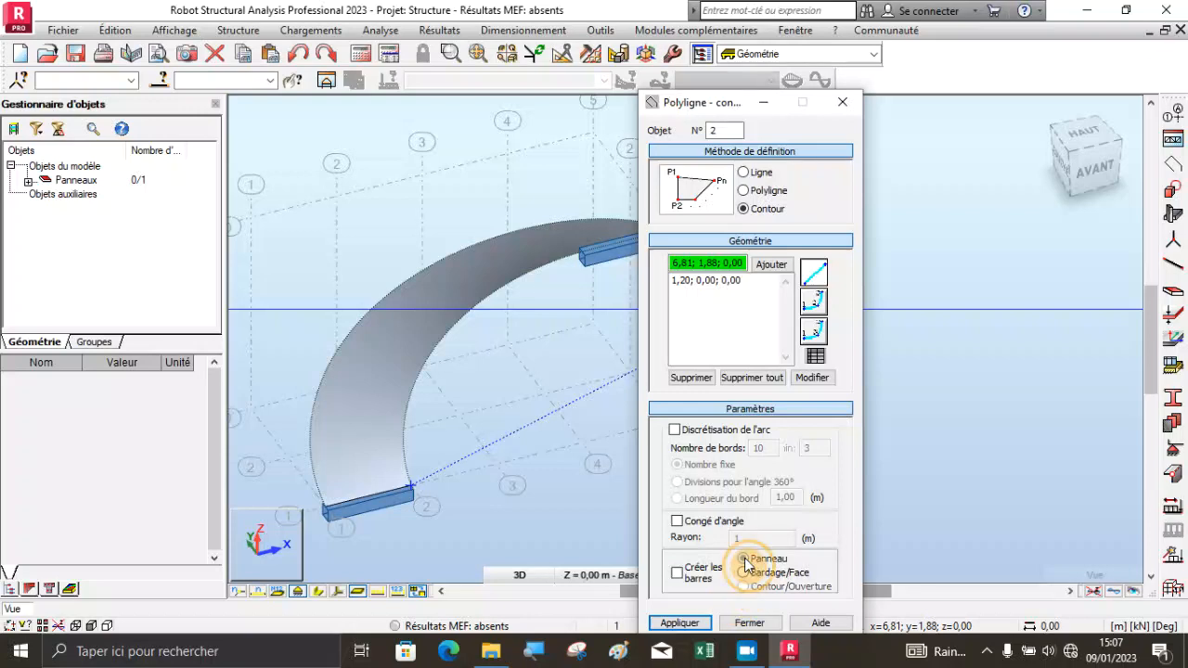
scroll(371, 445, down, 2)
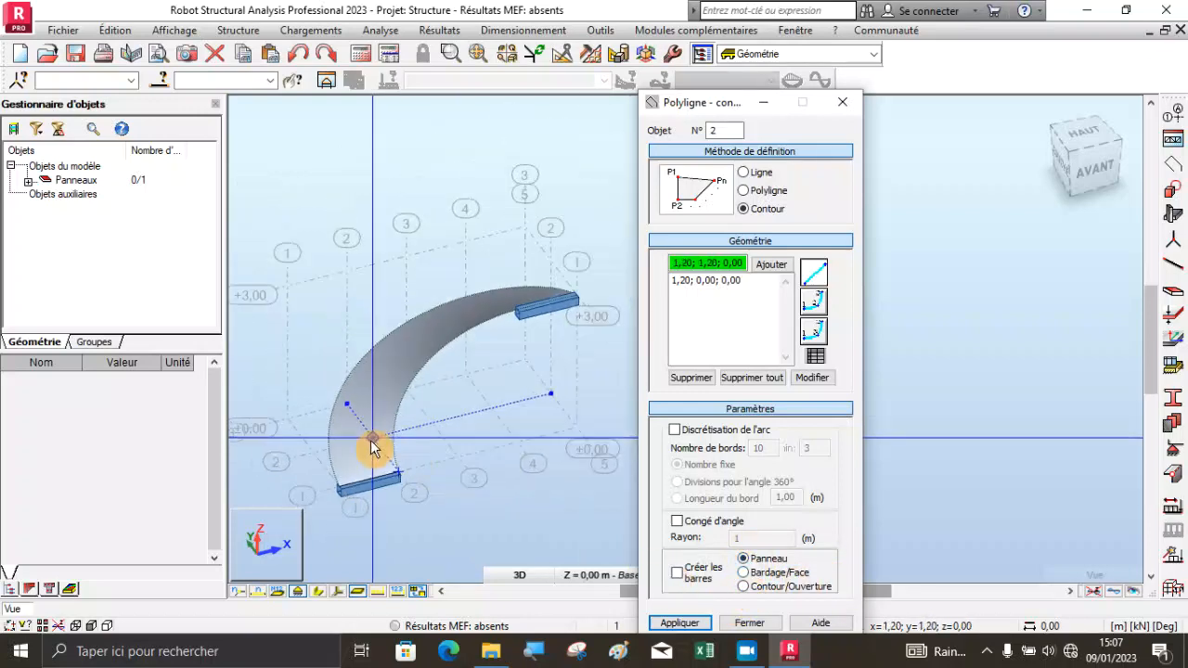
Add a base arc to 3,60; 0,00; 0,00 through 2,40; 1,20; 0,00, and a straight segment to 3,60; 0,00; 3,00.
click(812, 338)
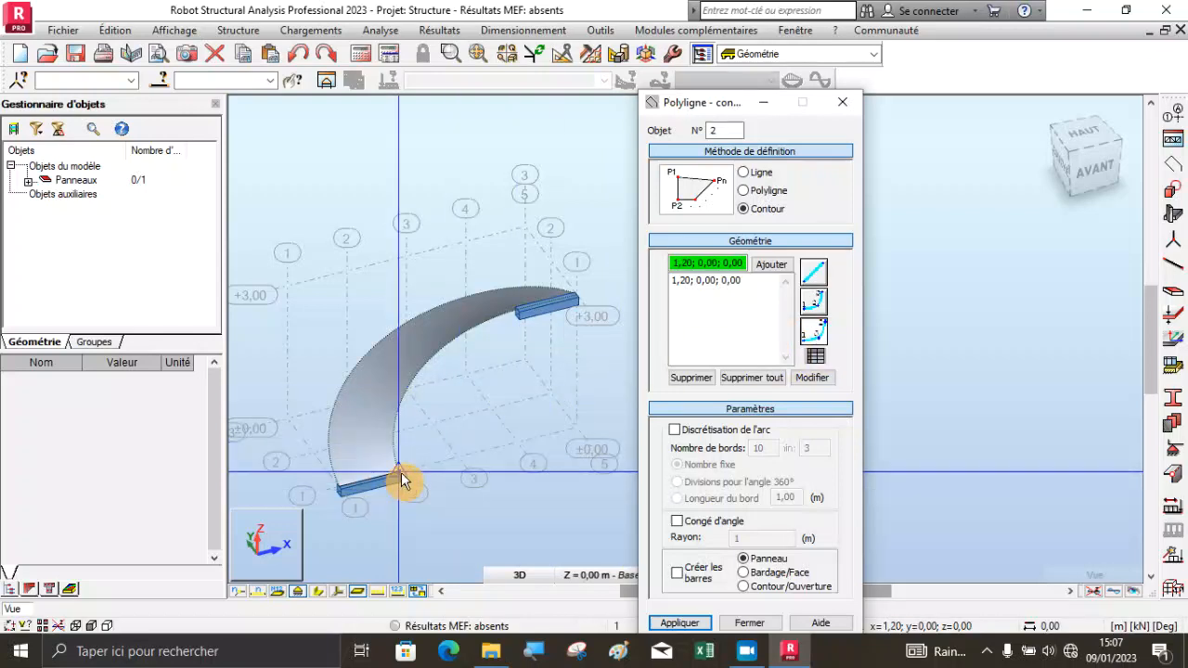
click(521, 452)
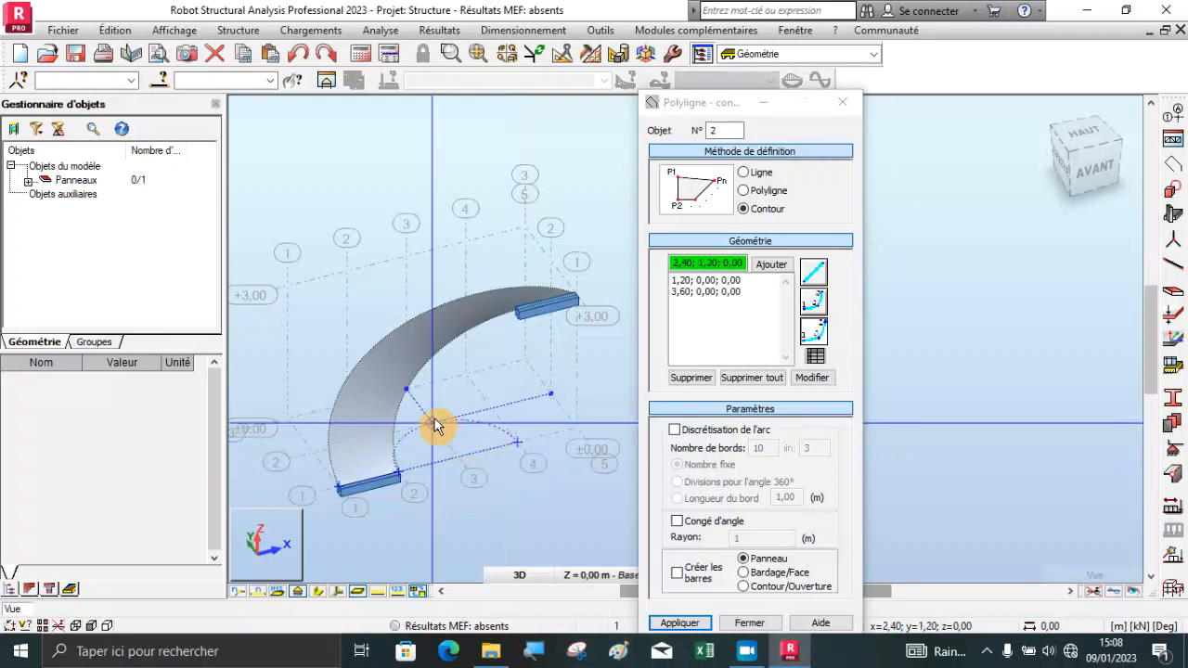
click(809, 275)
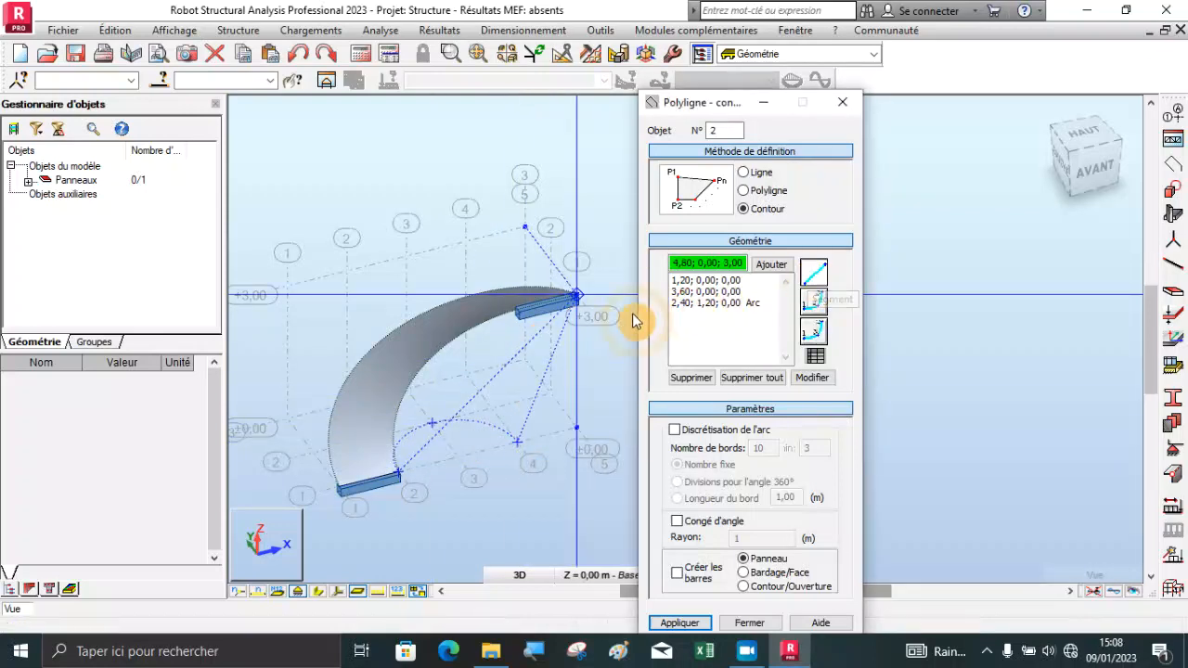
click(521, 319)
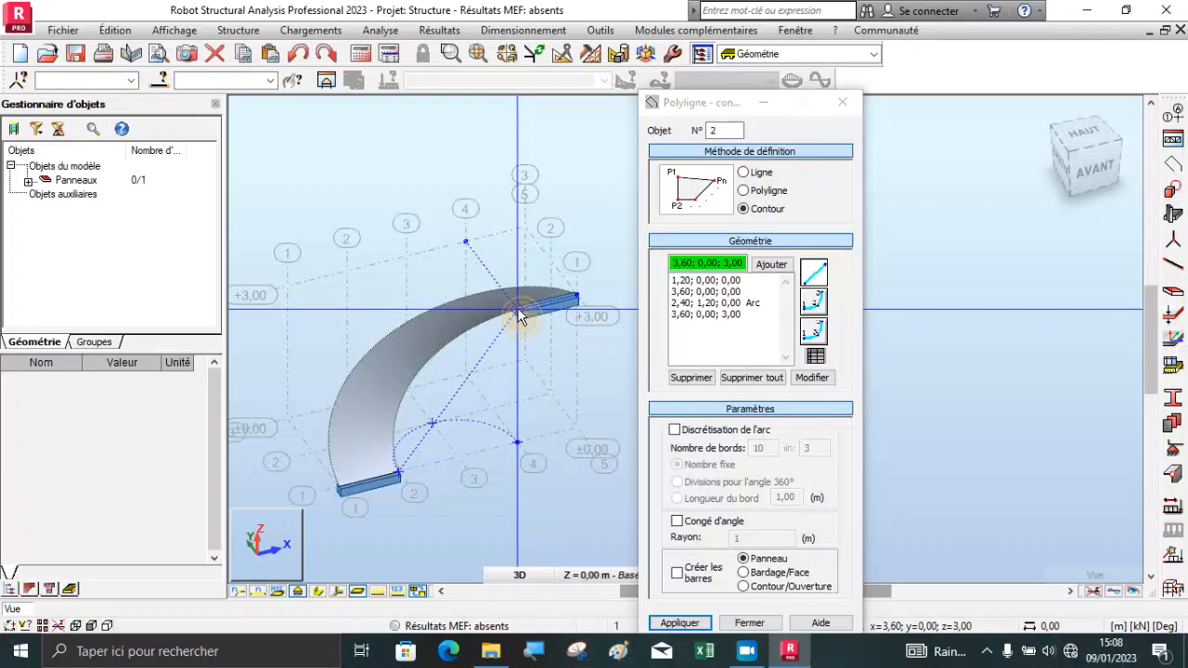
Add an upper arc to 1,20; 0,00; 3,00 through 2,40; 2,40; 3,00, close the contour near its start and apply it as a panel.
click(815, 329)
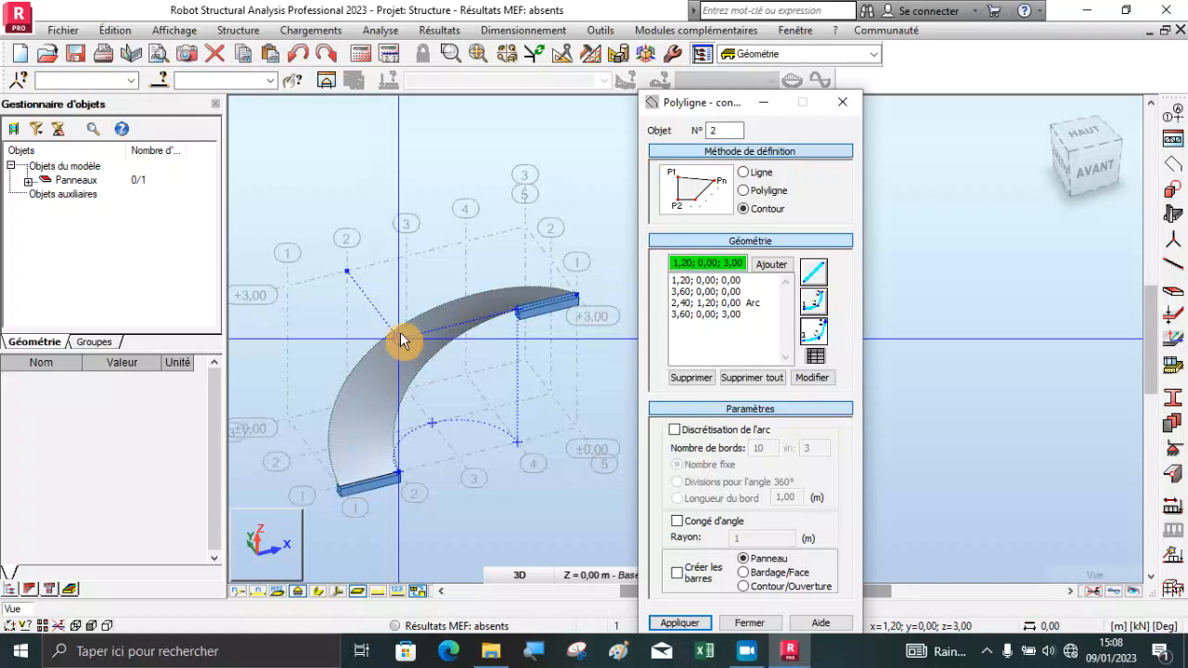
click(400, 334)
click(408, 260)
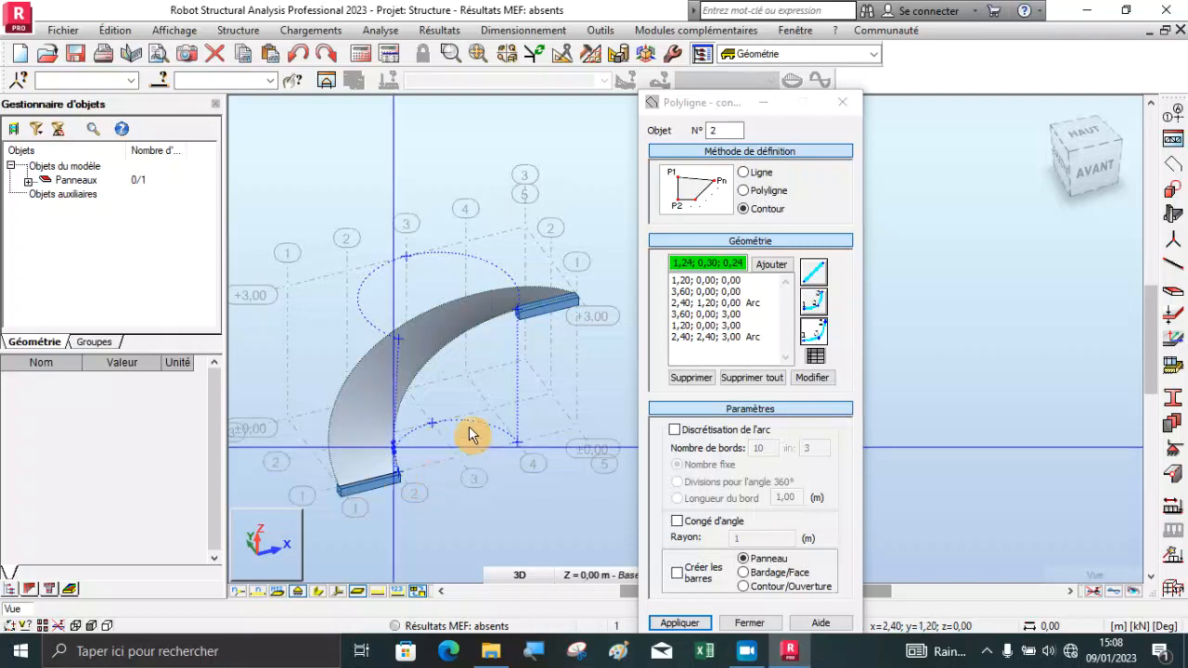
click(809, 280)
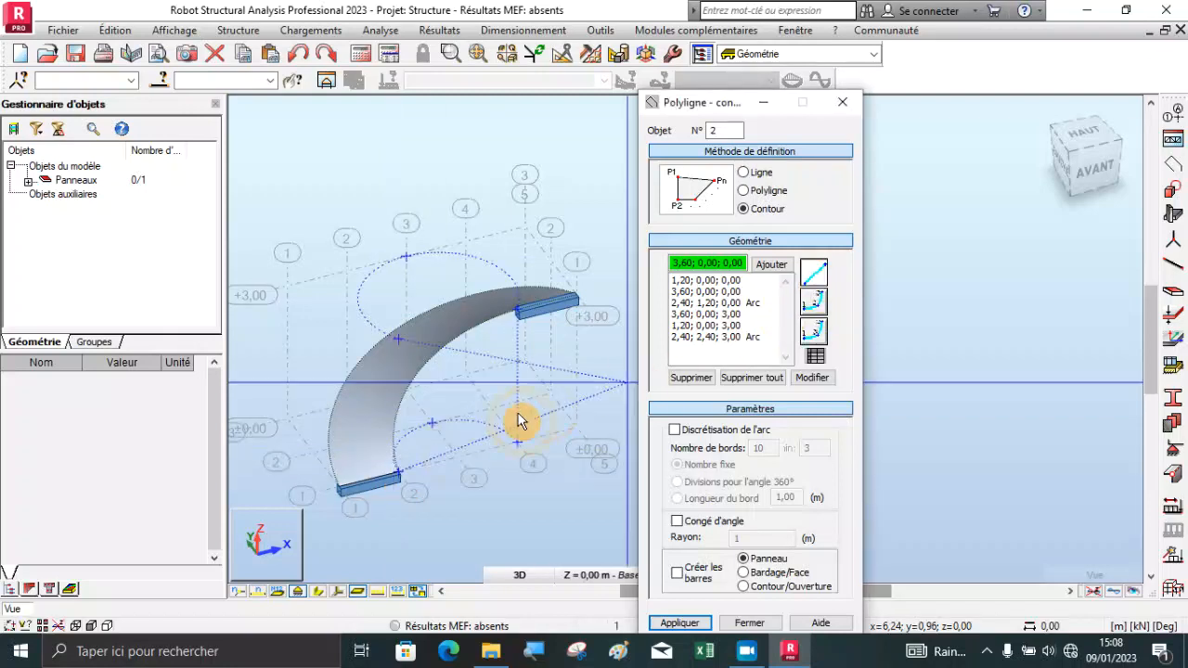
click(399, 466)
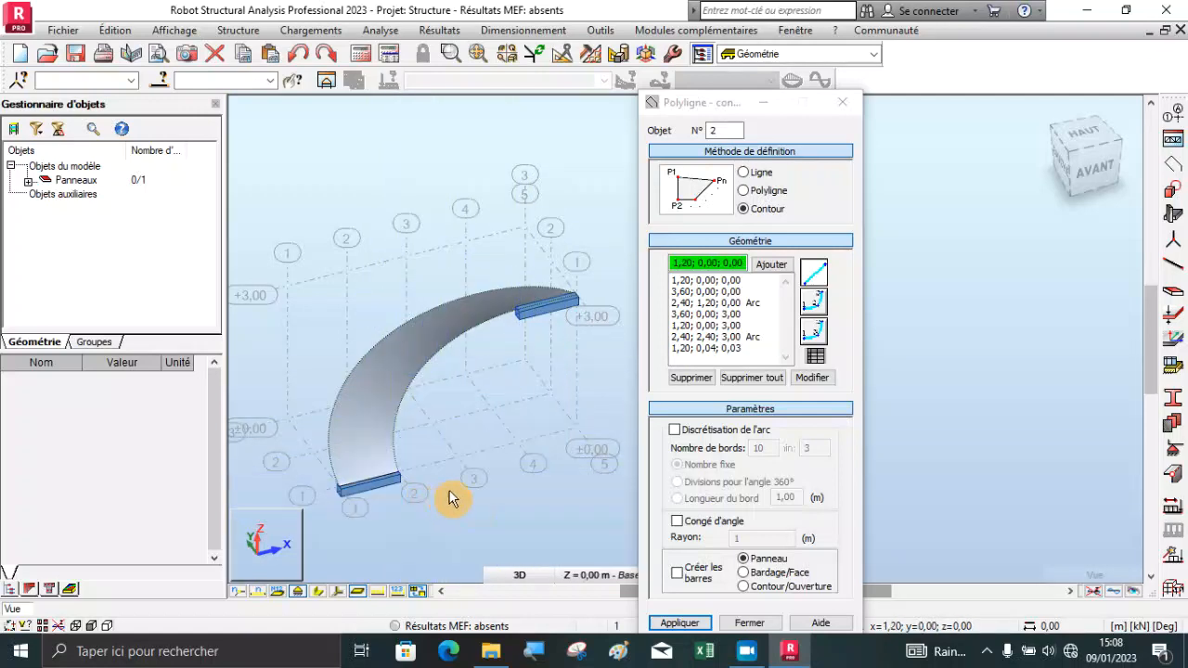
click(679, 623)
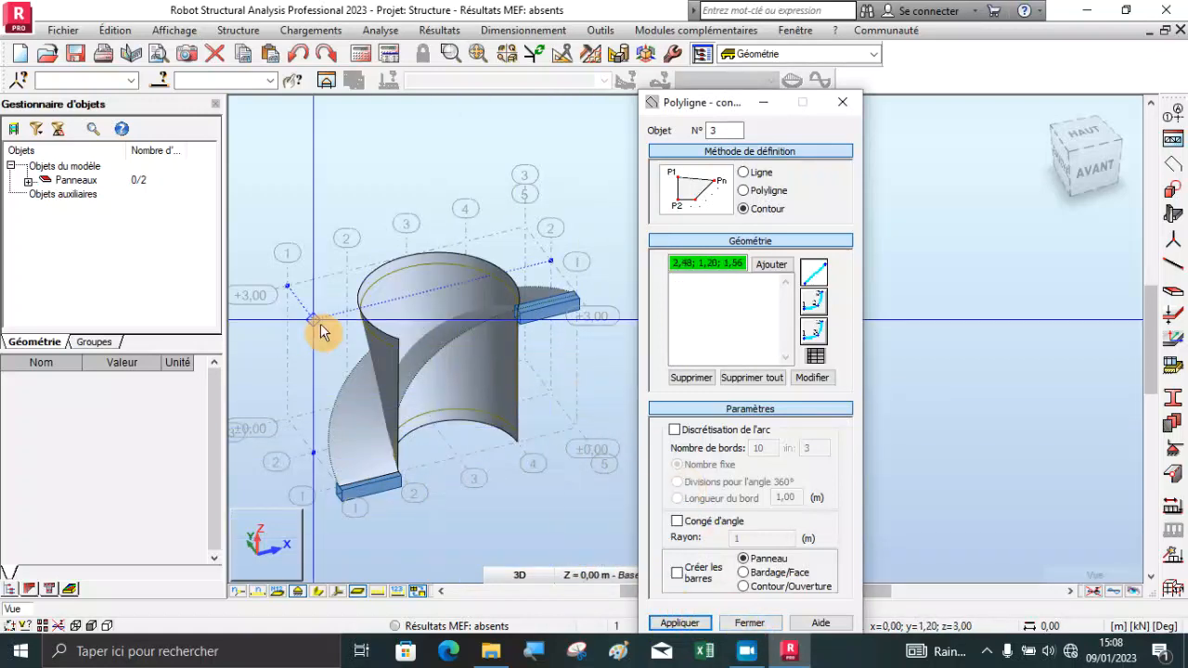
Close the contour dialog and delete the curved wall panel just created.
right_click(308, 257)
click(292, 320)
drag(340, 390, 509, 369)
click(509, 369)
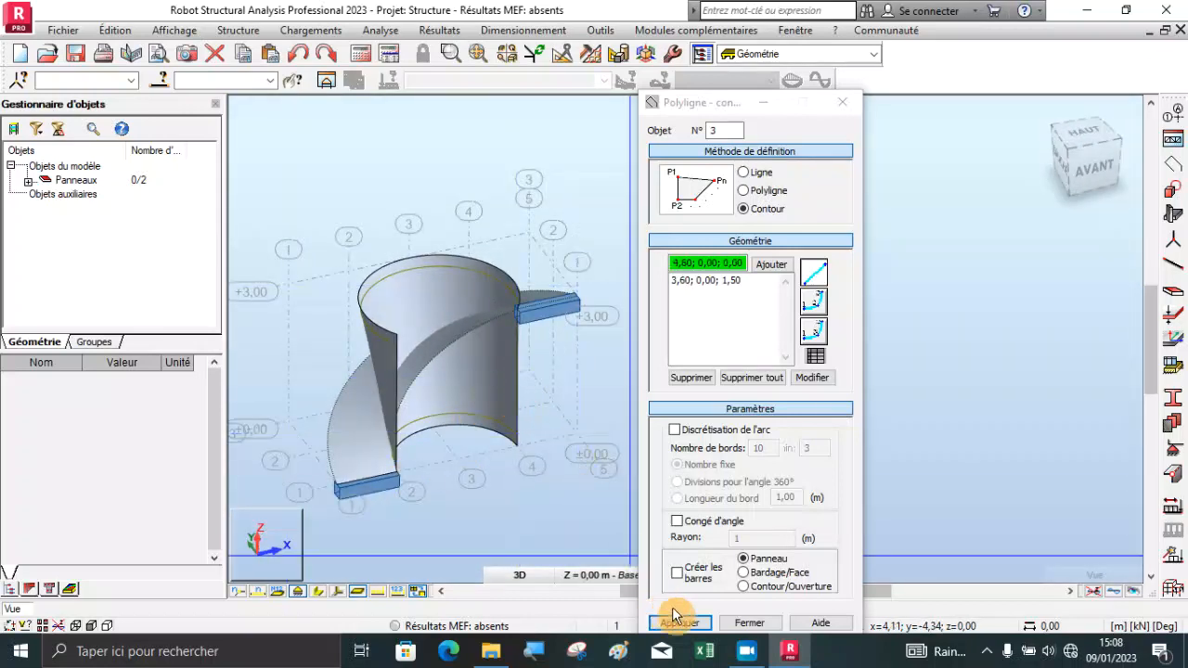
click(749, 622)
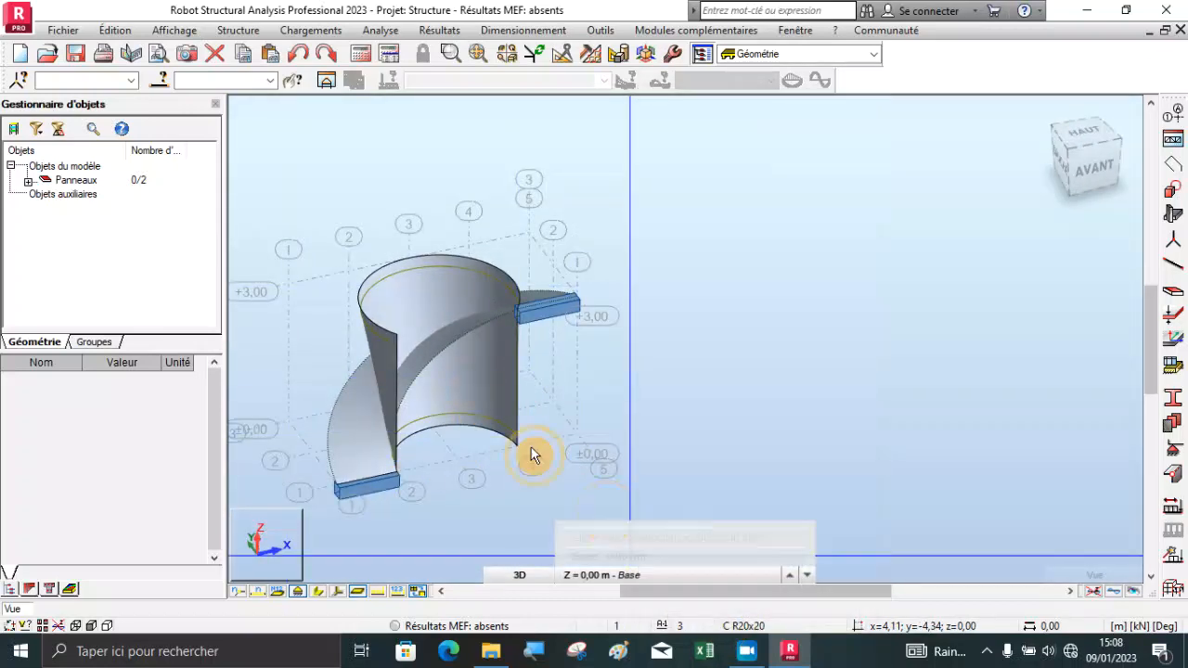
click(491, 377)
key(Delete)
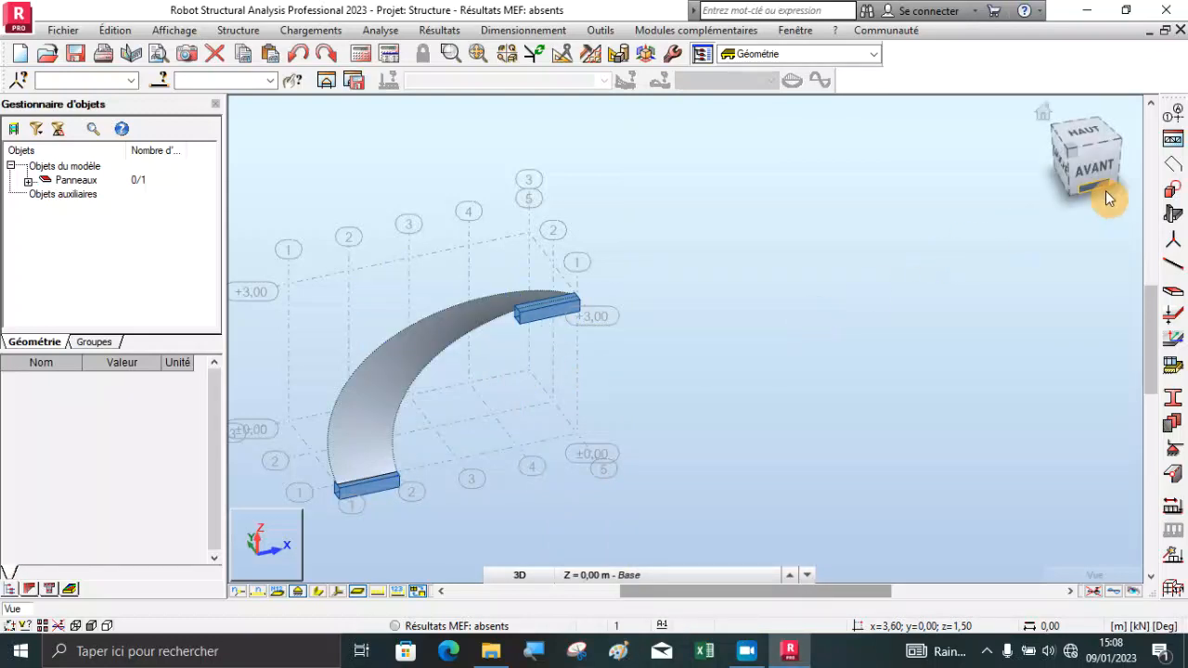
Start a new Contour/Ouverture outline at 1,20; 0,00; 0,00 with a base arc to 3,60; 0,00; 0,00 through 2,40; 1,20; 0,00.
click(1175, 166)
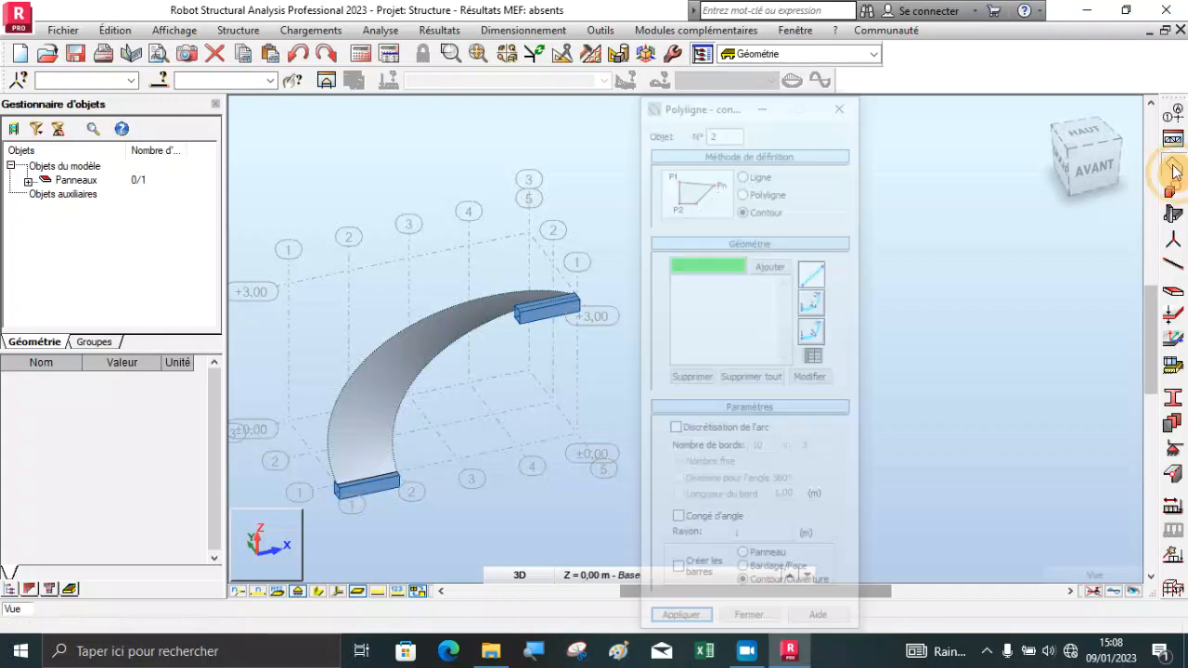
click(1086, 132)
drag(1065, 154, 332, 349)
drag(356, 402, 528, 413)
click(810, 316)
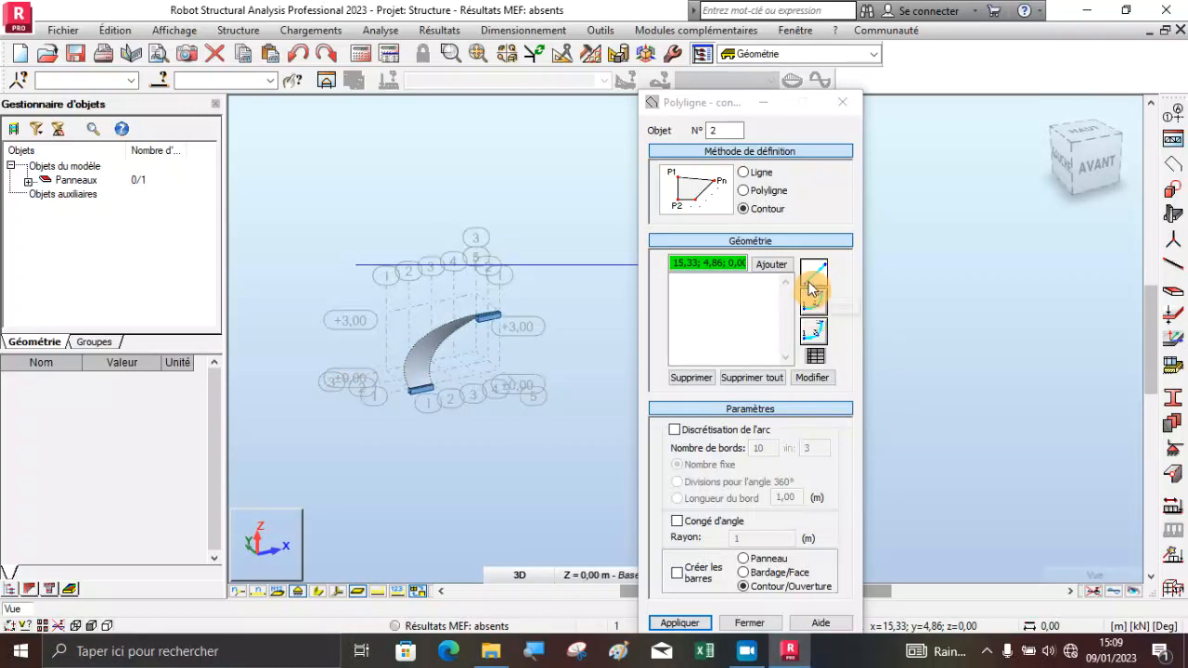
click(807, 330)
scroll(438, 391, up, 6)
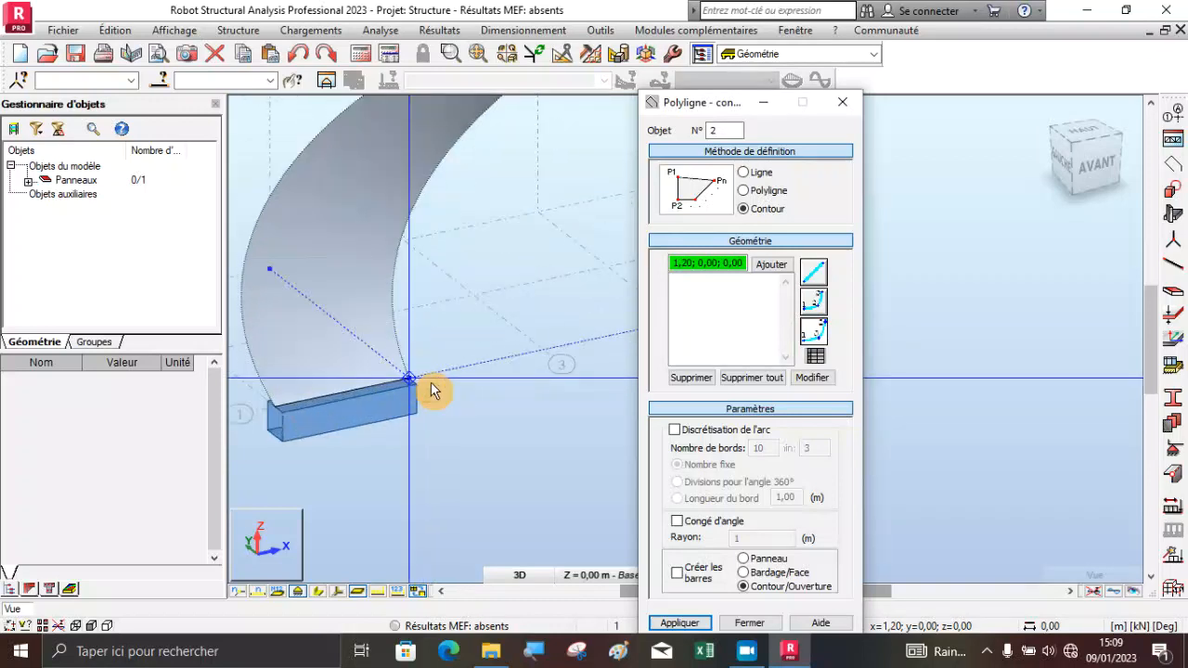
click(416, 376)
scroll(417, 377, down, 3)
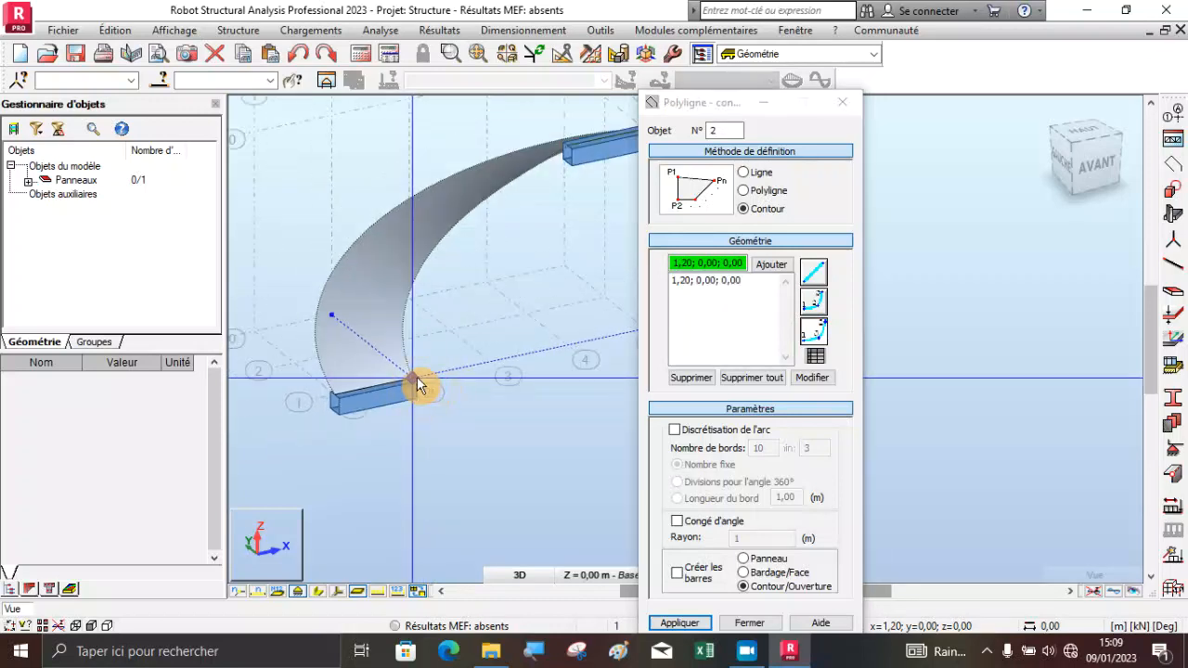
click(568, 347)
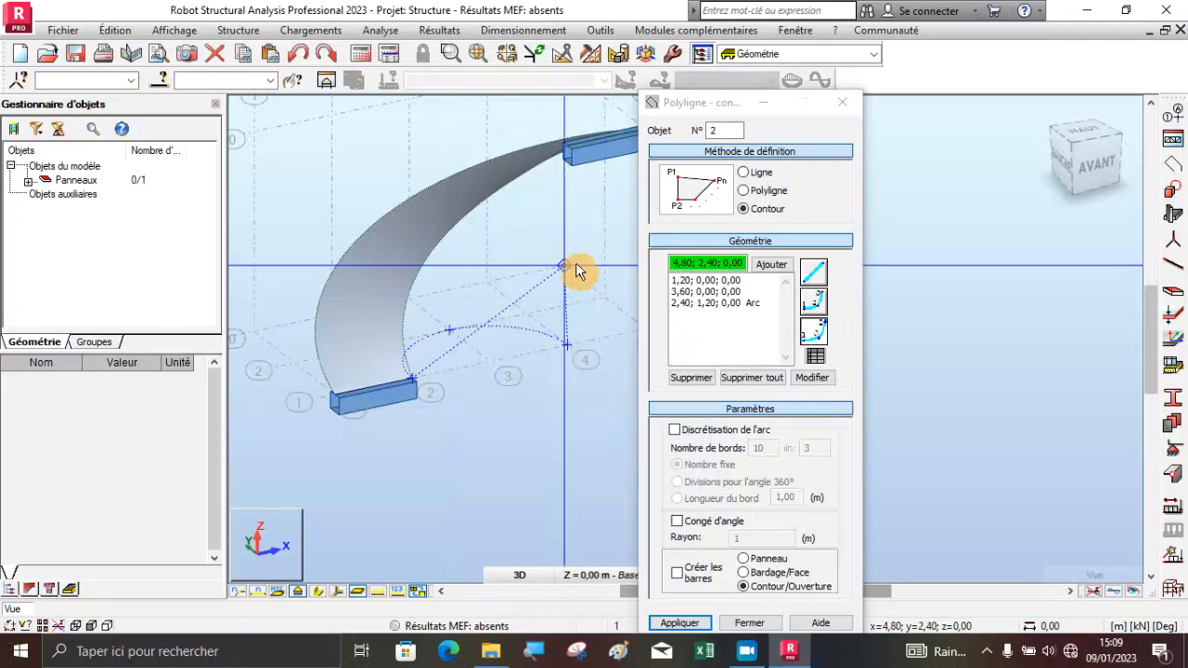
Add a straight segment to 3,60; 0,00; 3,00 and an upper arc to 1,20; 0,00; 3,00 through 2,40; 1,20; 3,00.
click(813, 273)
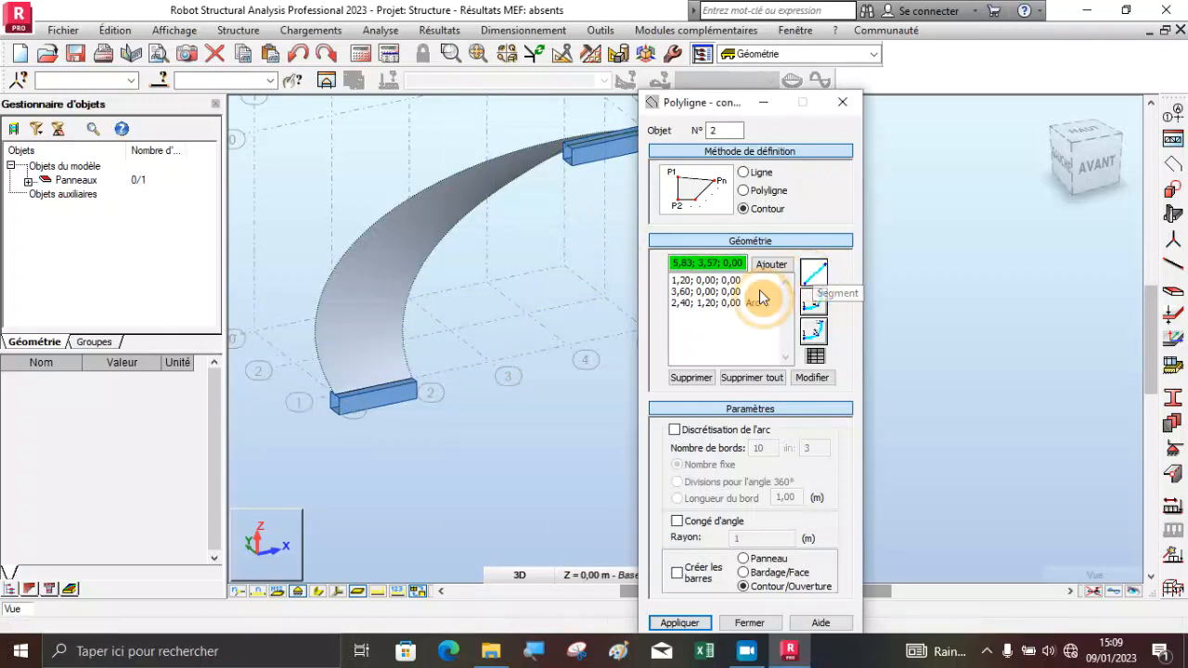
click(575, 146)
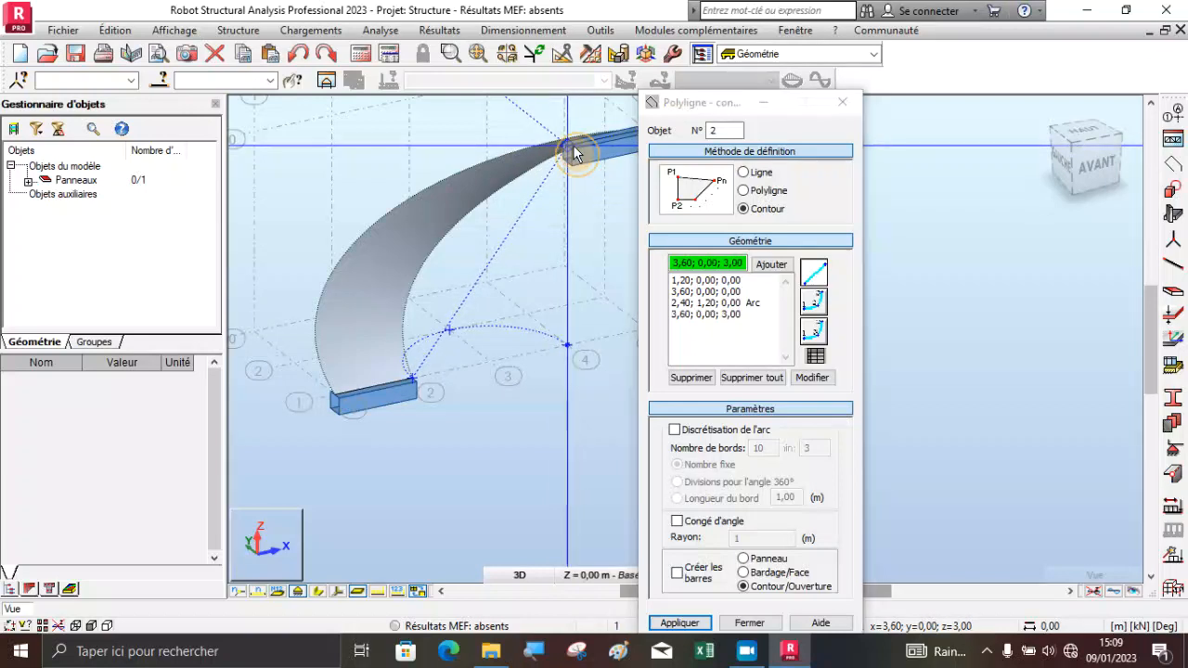
click(814, 332)
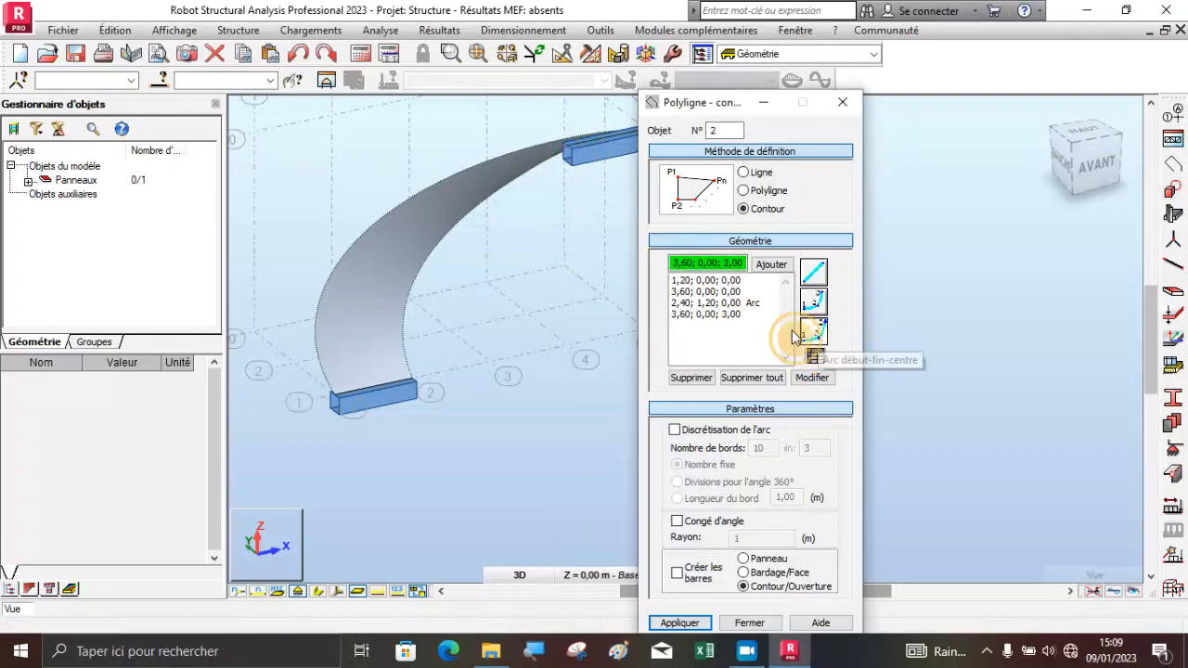
scroll(475, 320, down, 3)
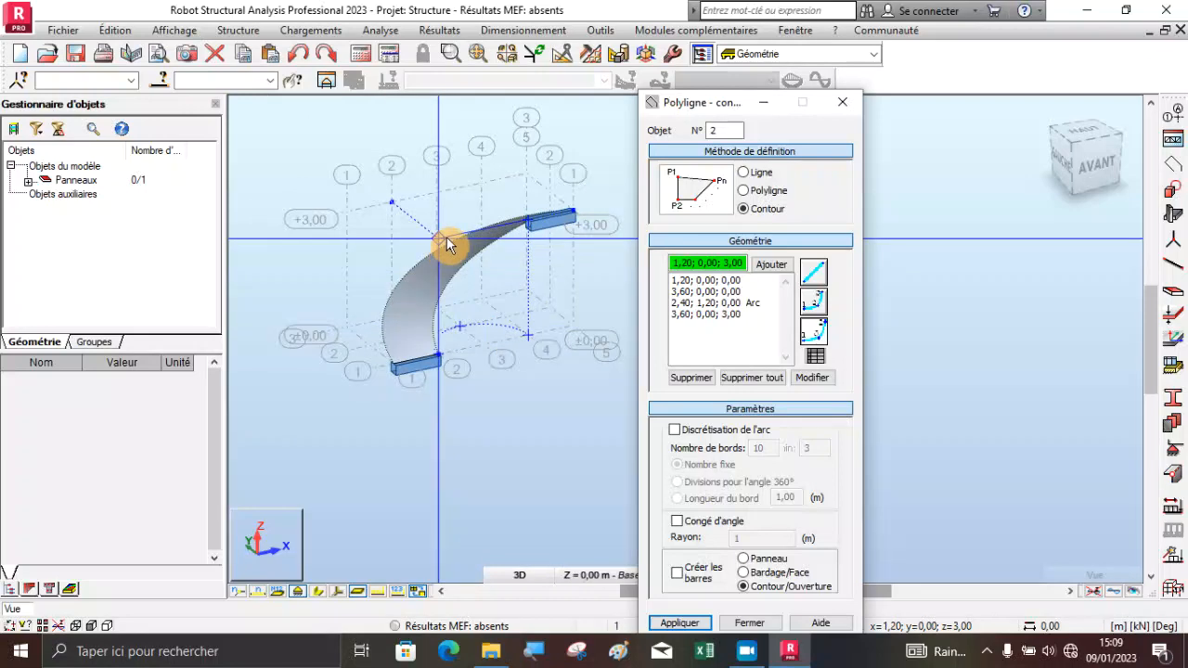
click(446, 238)
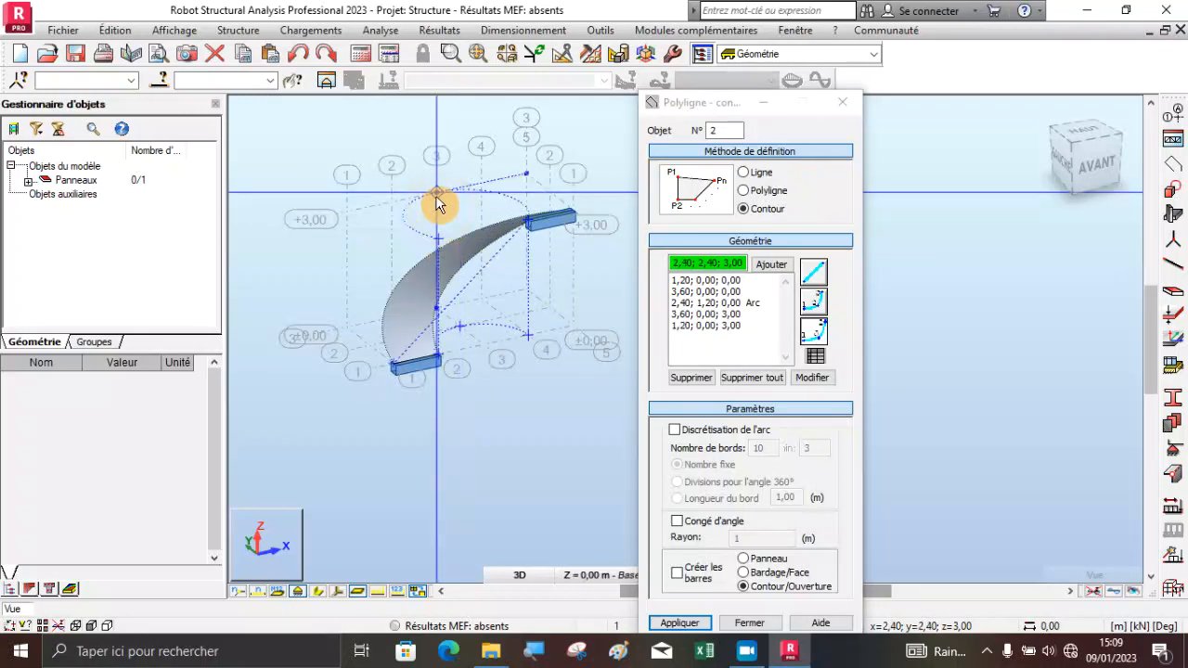
scroll(439, 204, up, 3)
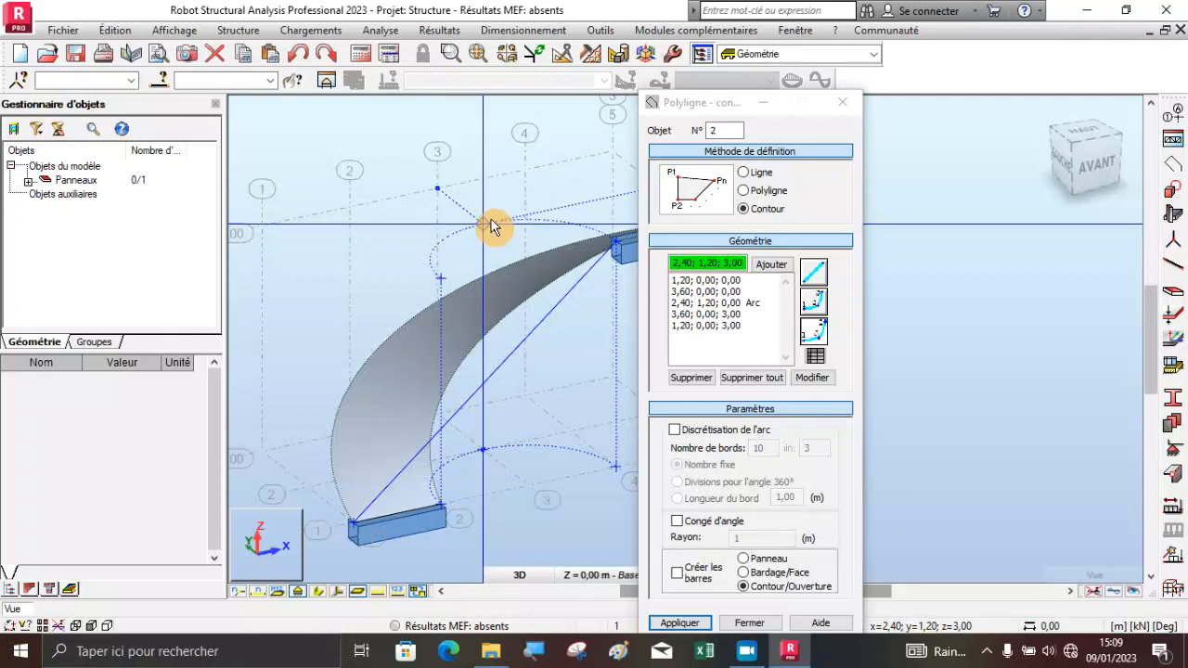
click(492, 227)
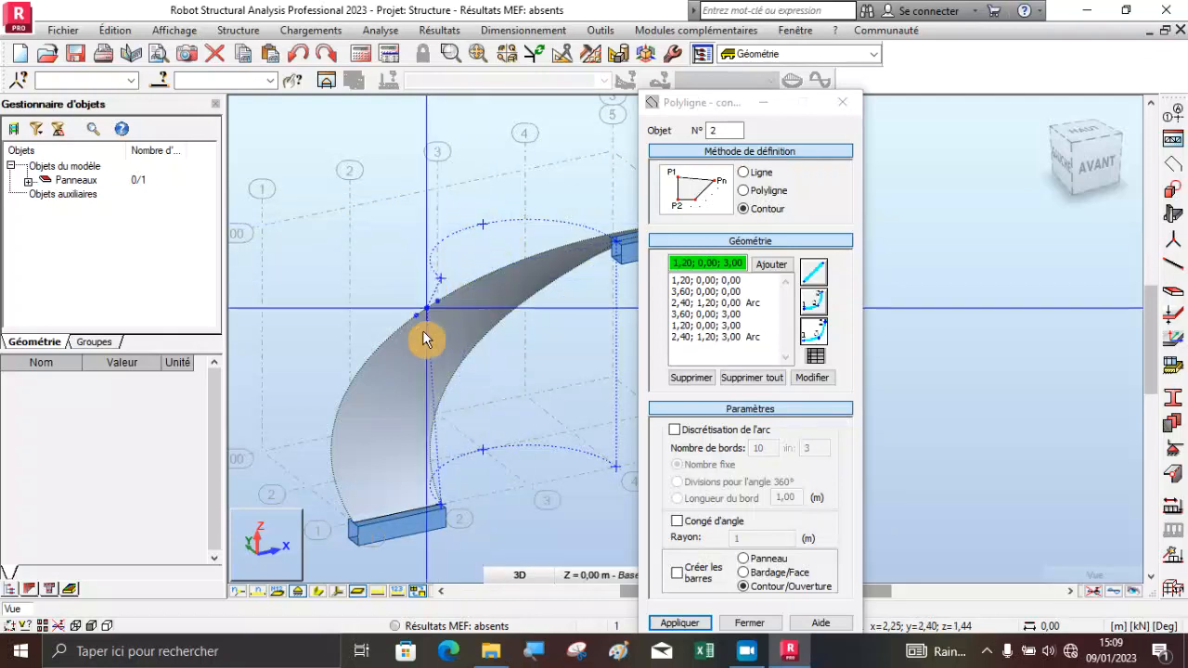
Close the contour with a straight segment back to its starting point, then close the polyline dialog.
click(813, 274)
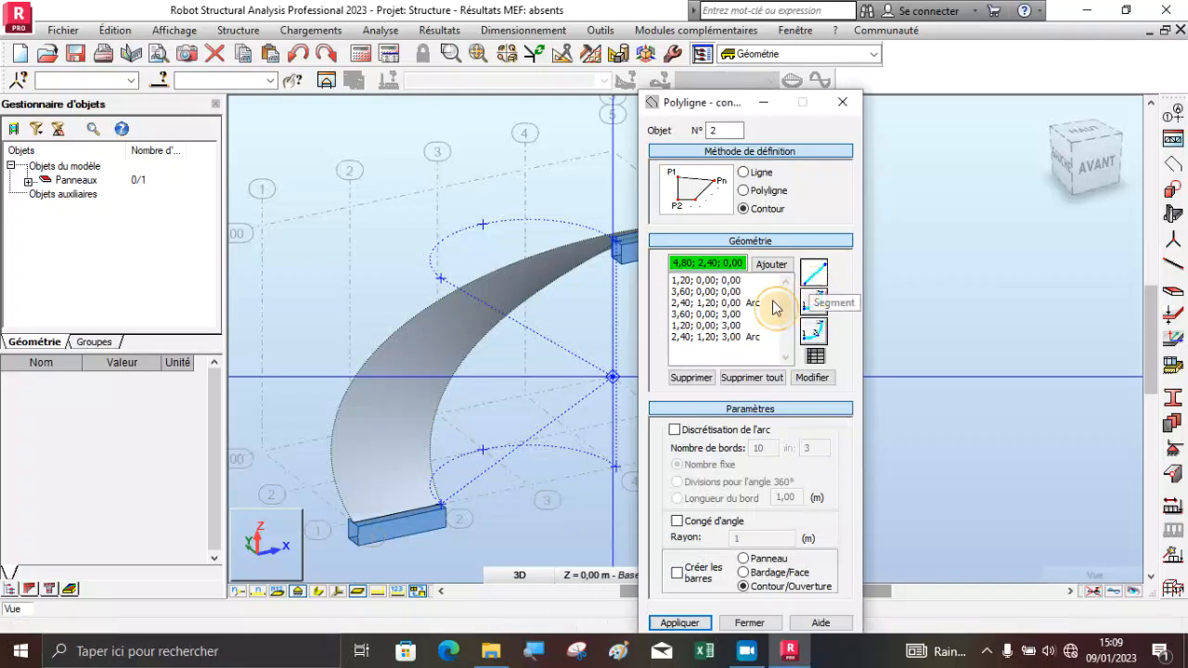
click(443, 503)
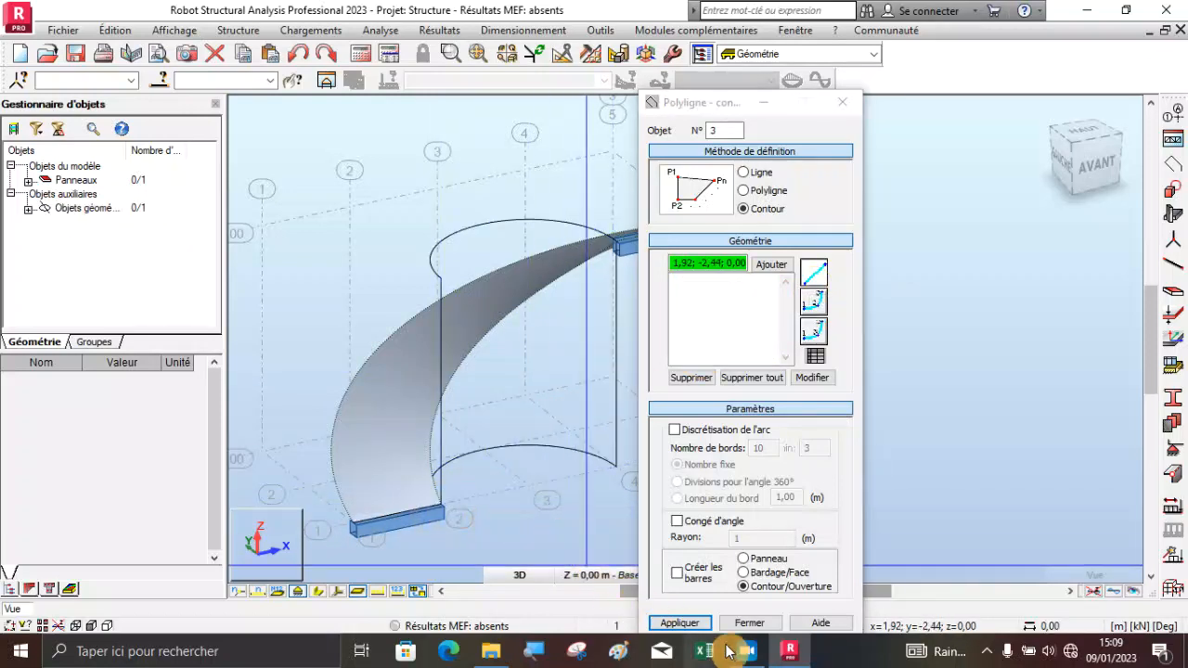
click(748, 622)
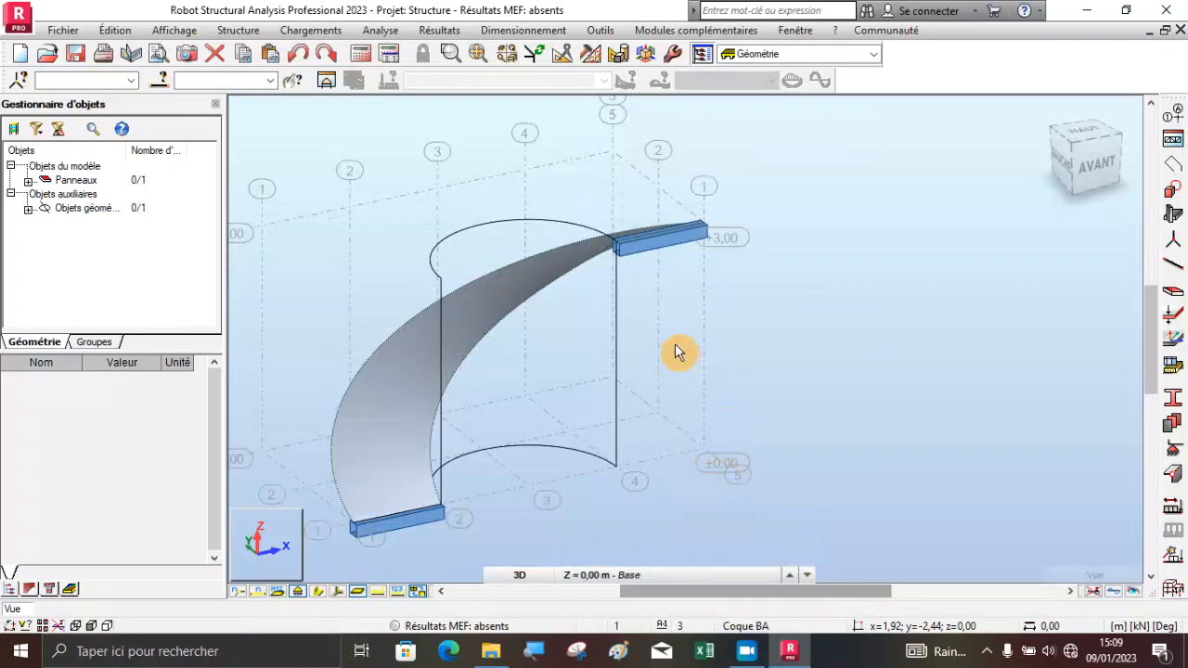
Create a Coque BA panel with thickness VOILE 1 inside the curved wall contour, then close the panel dialog.
scroll(654, 349, down, 3)
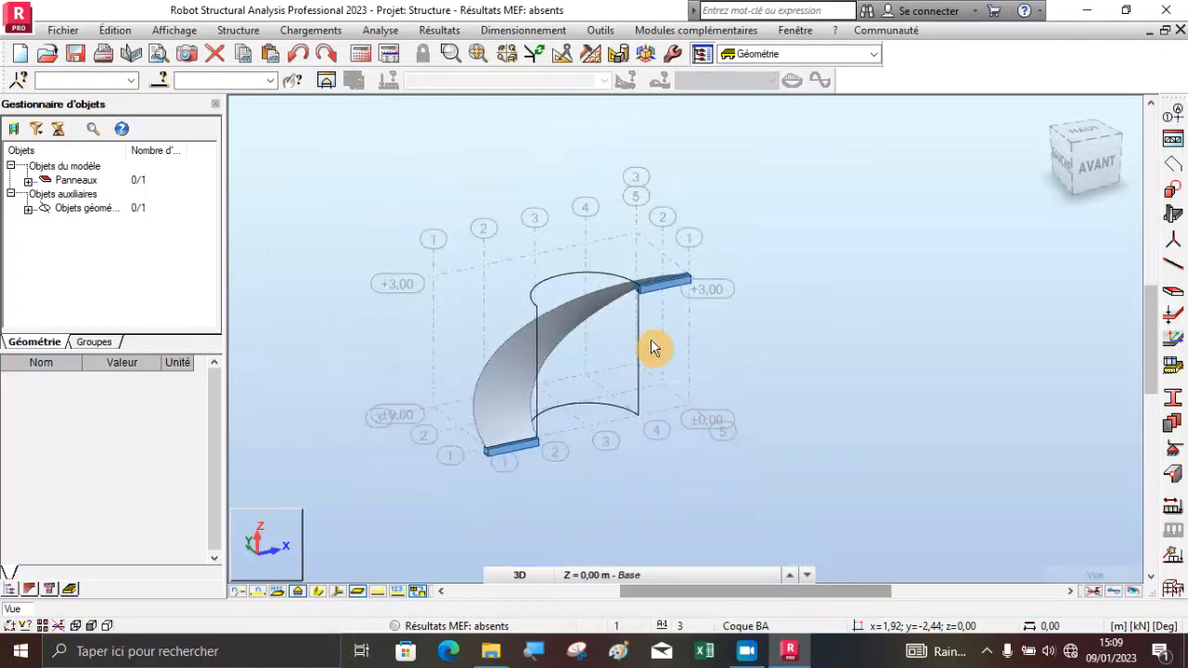
click(238, 34)
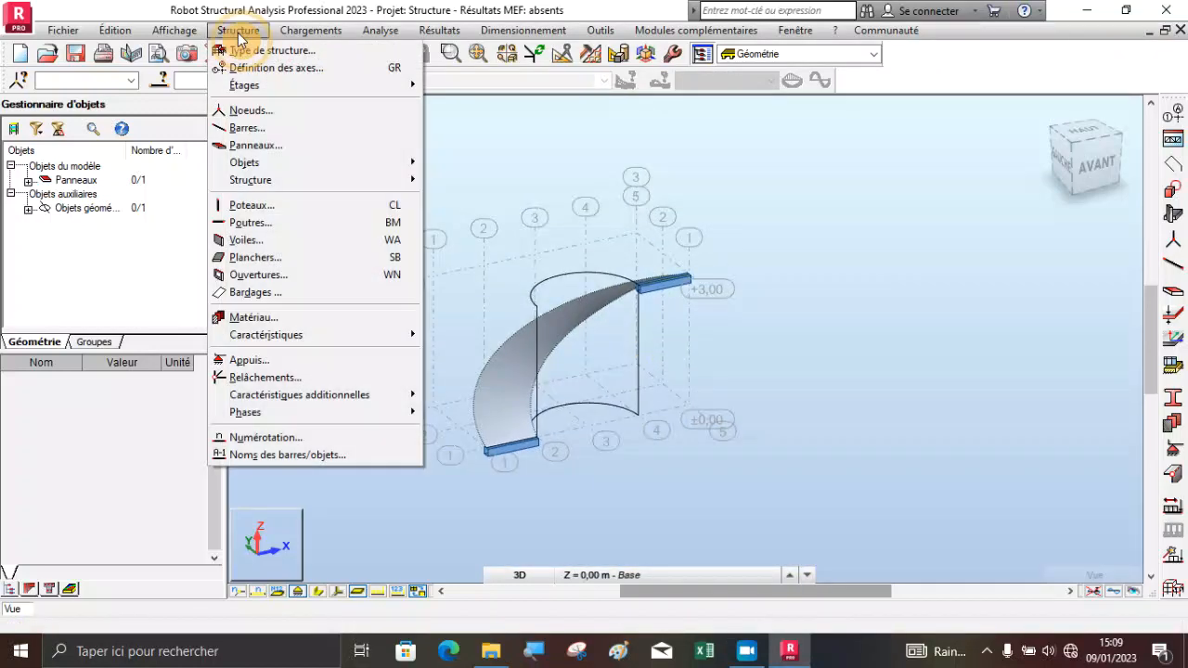
click(269, 145)
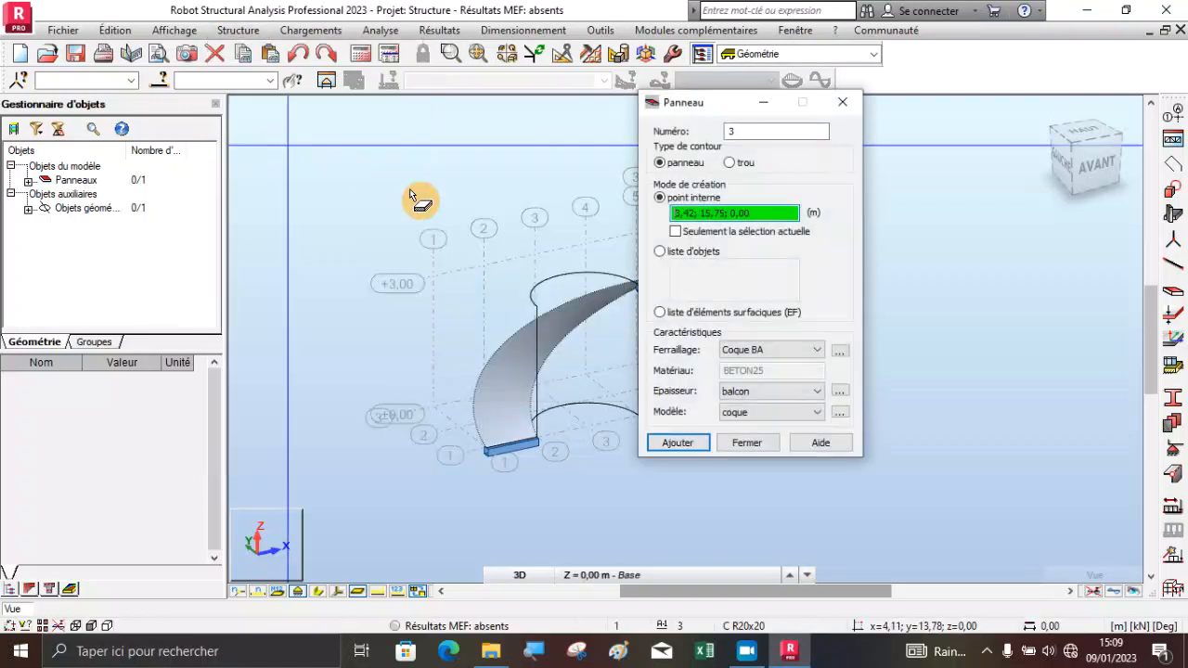
click(777, 390)
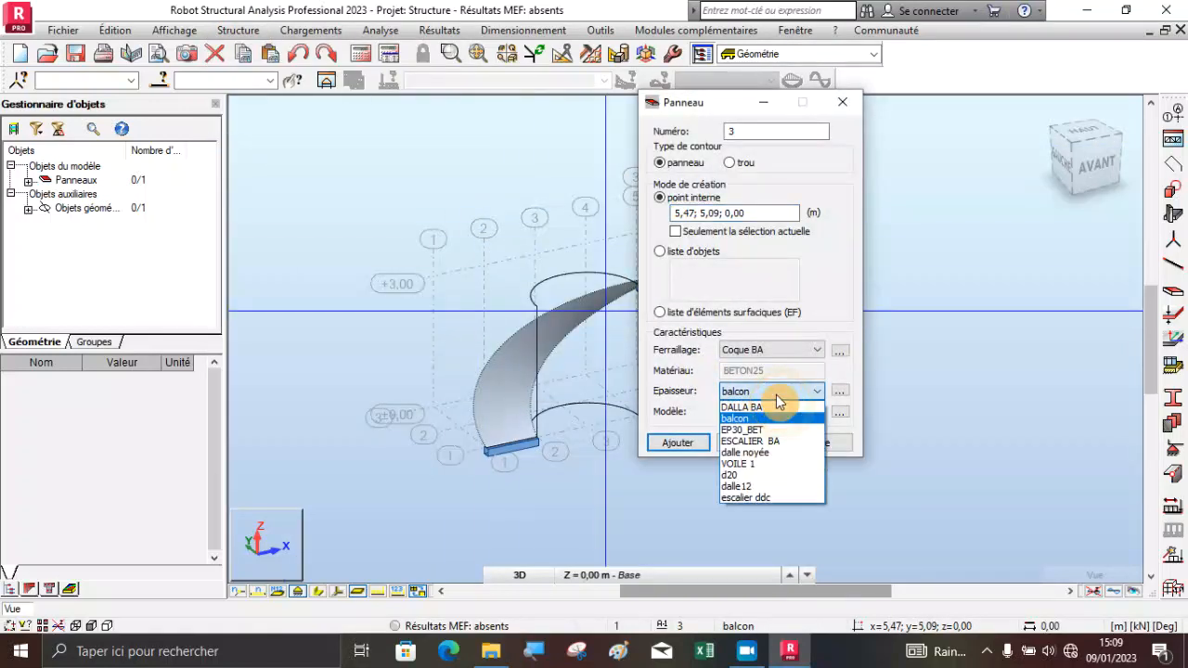
click(754, 464)
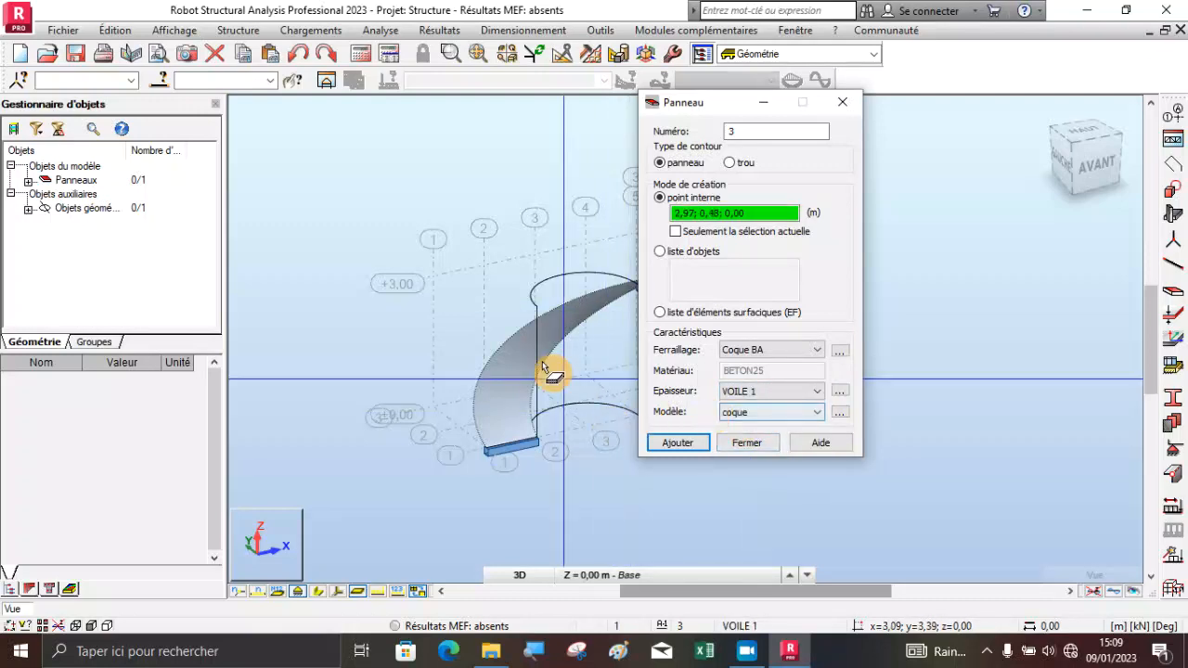
scroll(464, 403, down, 2)
scroll(424, 353, up, 3)
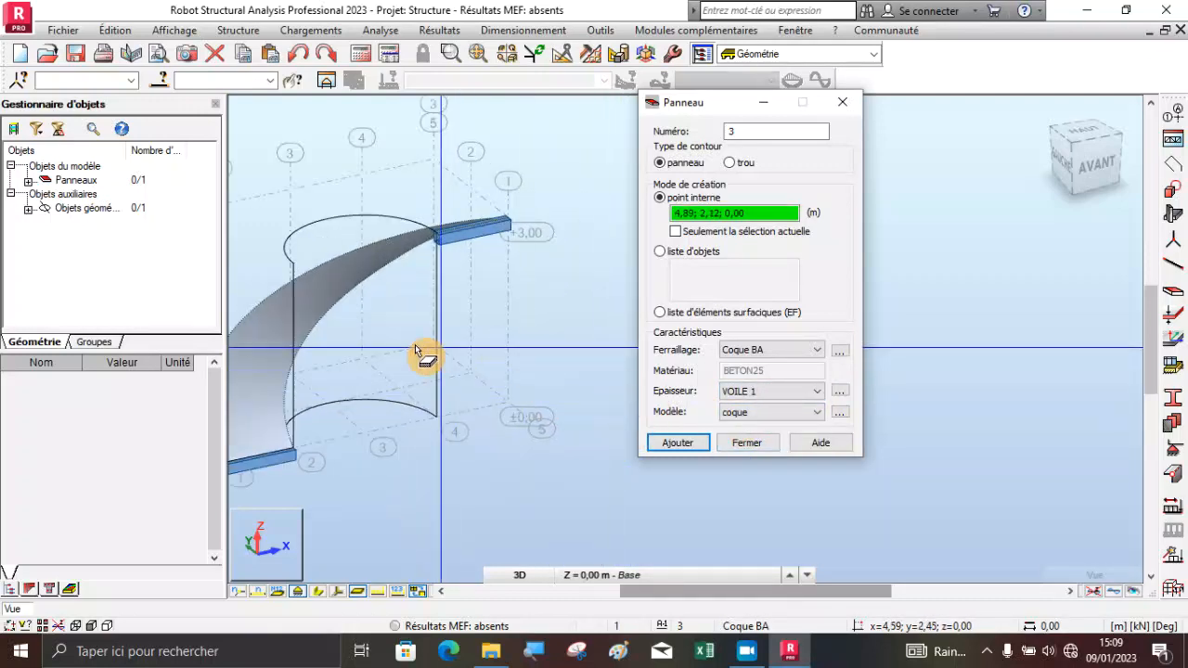
click(424, 352)
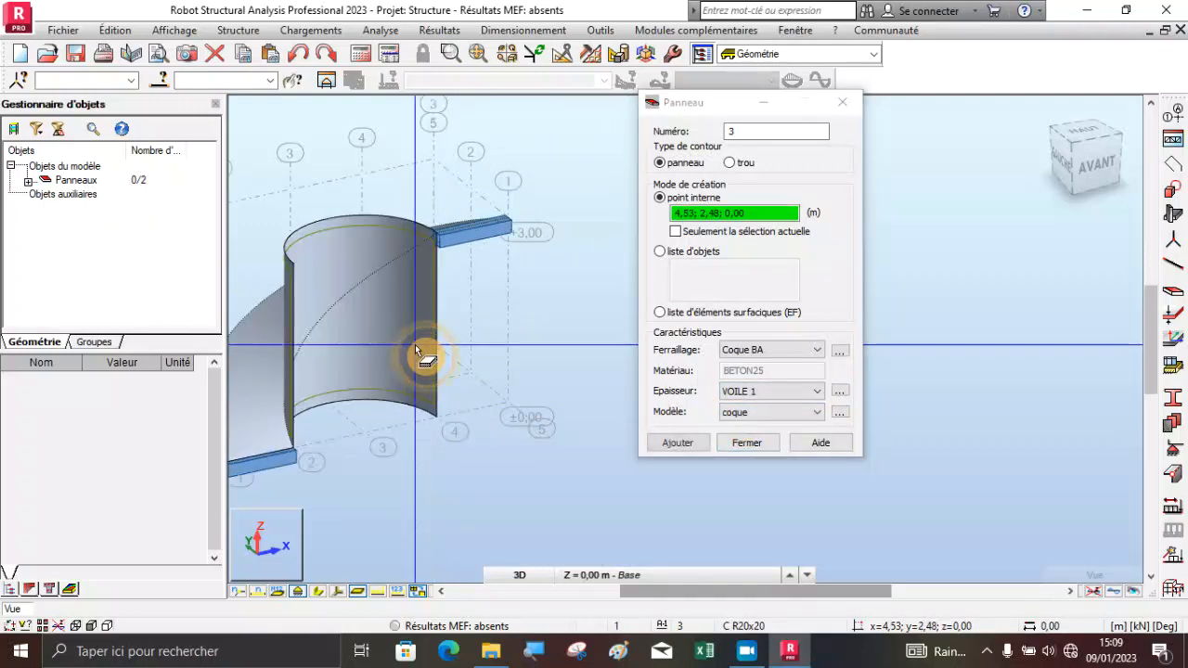
click(747, 447)
Apply a linear fixed support (Encastrement) to the curved wall's bottom edge and close the supports dialog.
scroll(822, 445, down, 1)
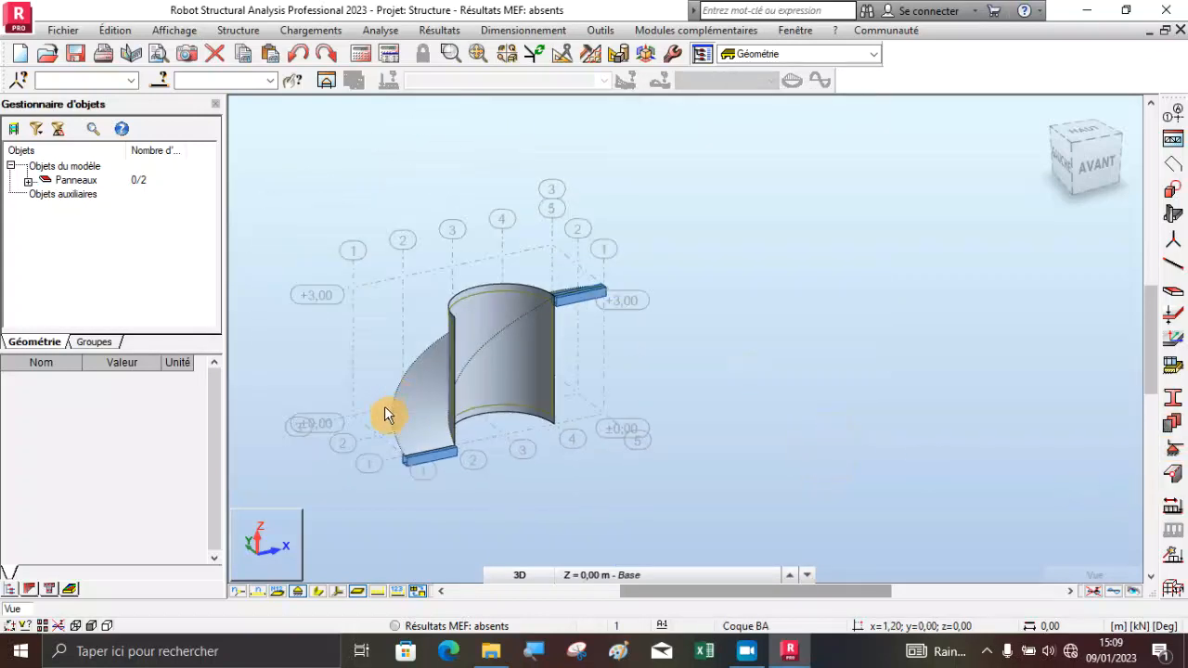
scroll(450, 418, up, 3)
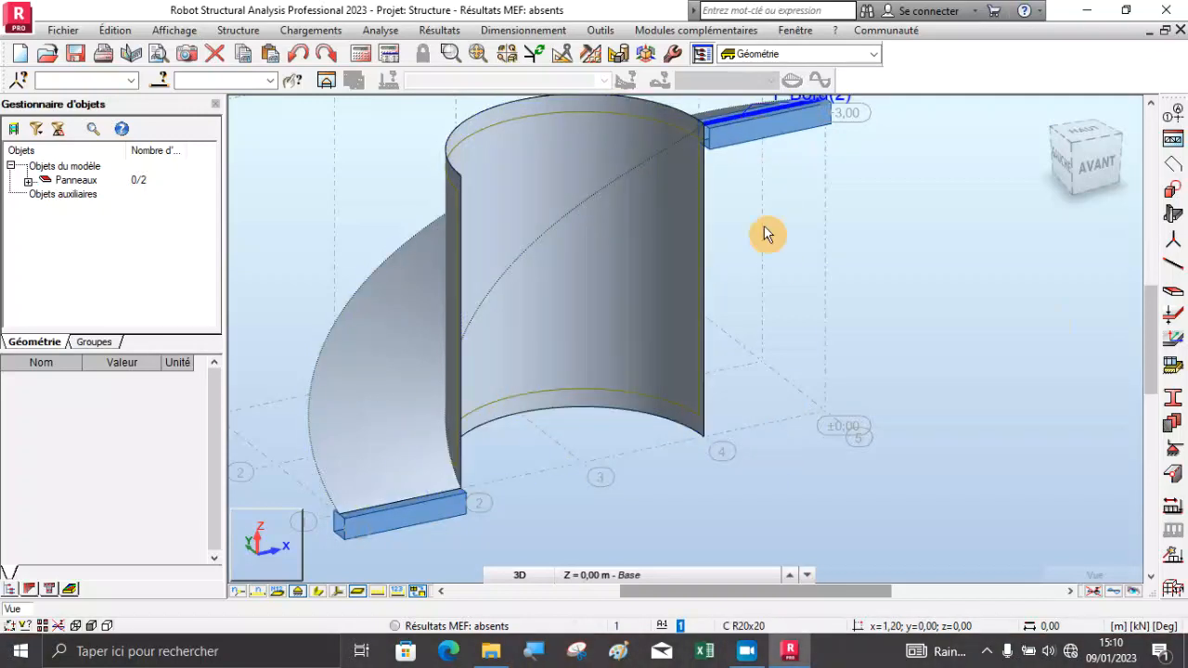
click(1172, 471)
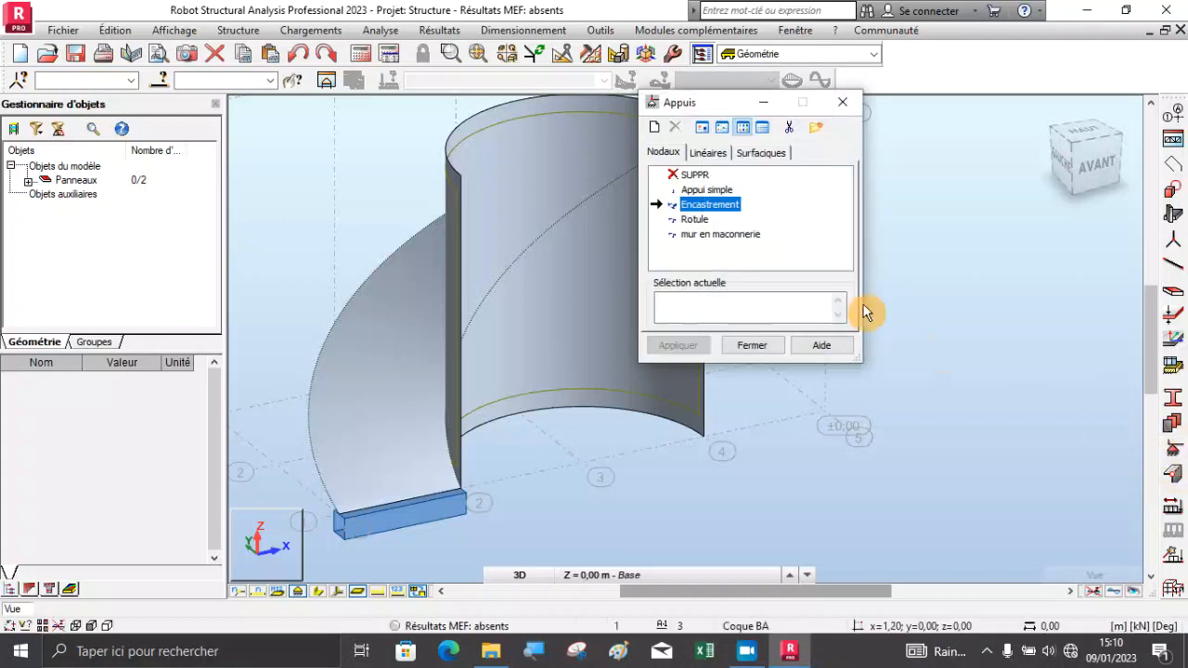
click(696, 157)
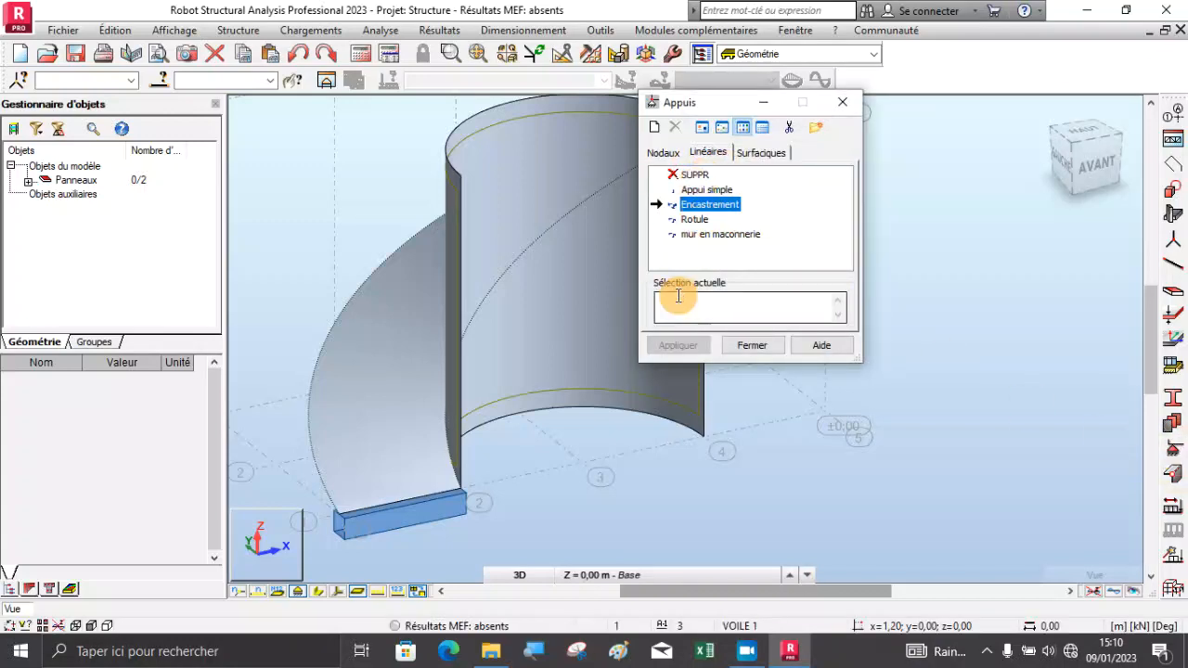
click(543, 416)
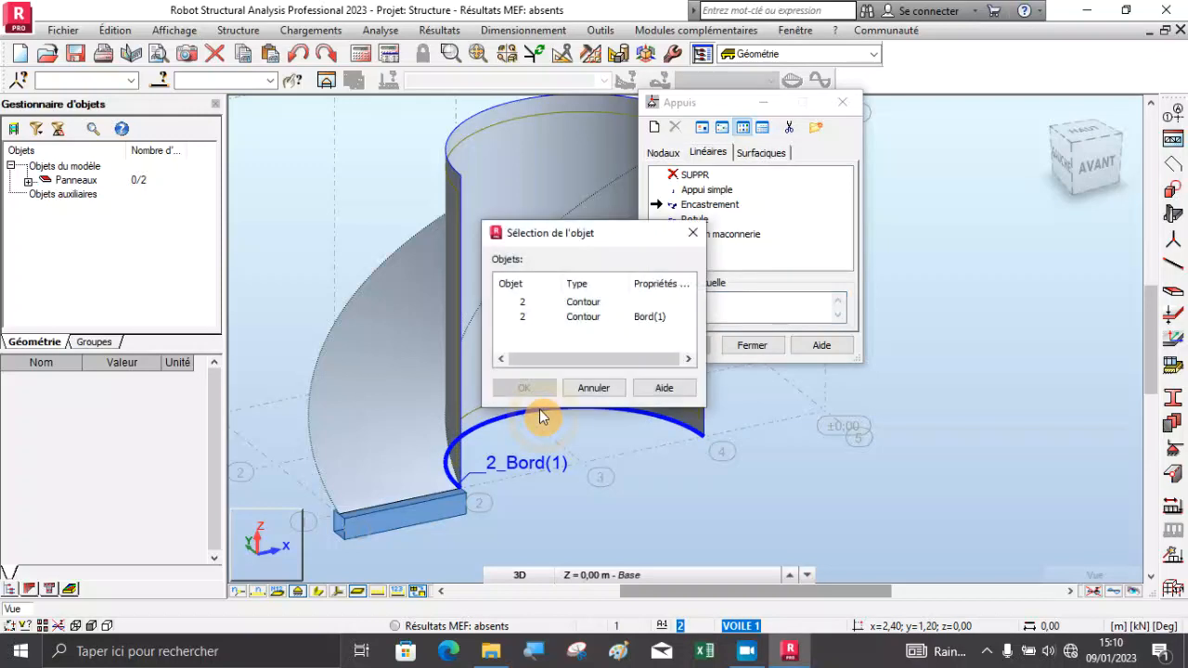
click(524, 386)
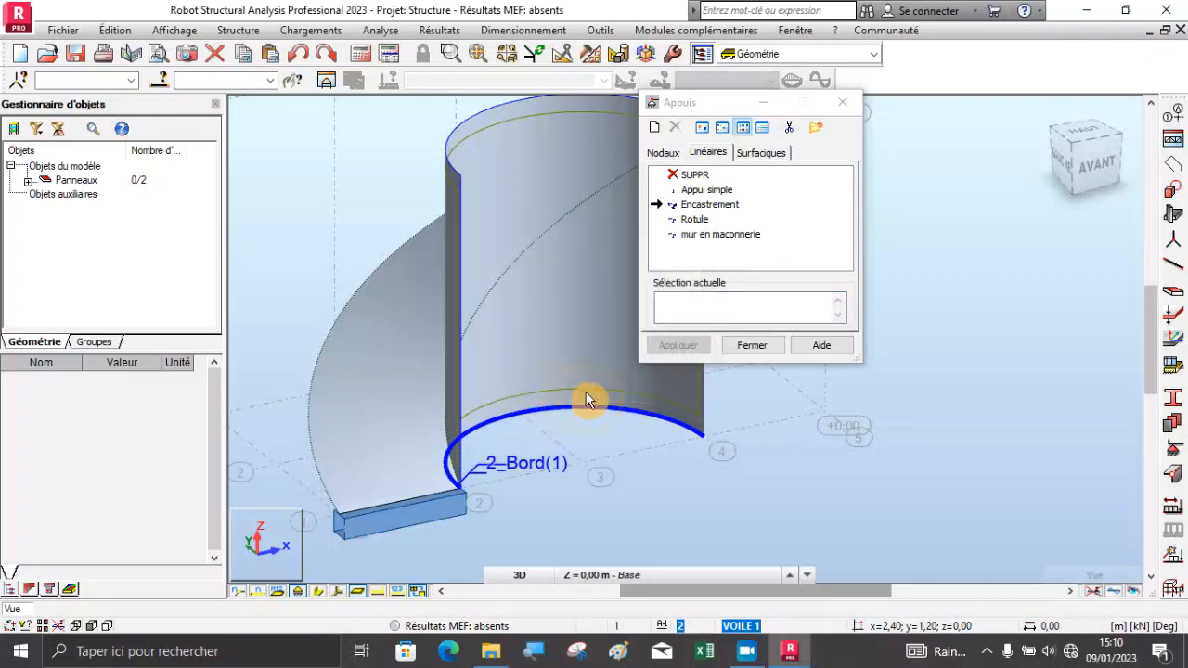
click(678, 347)
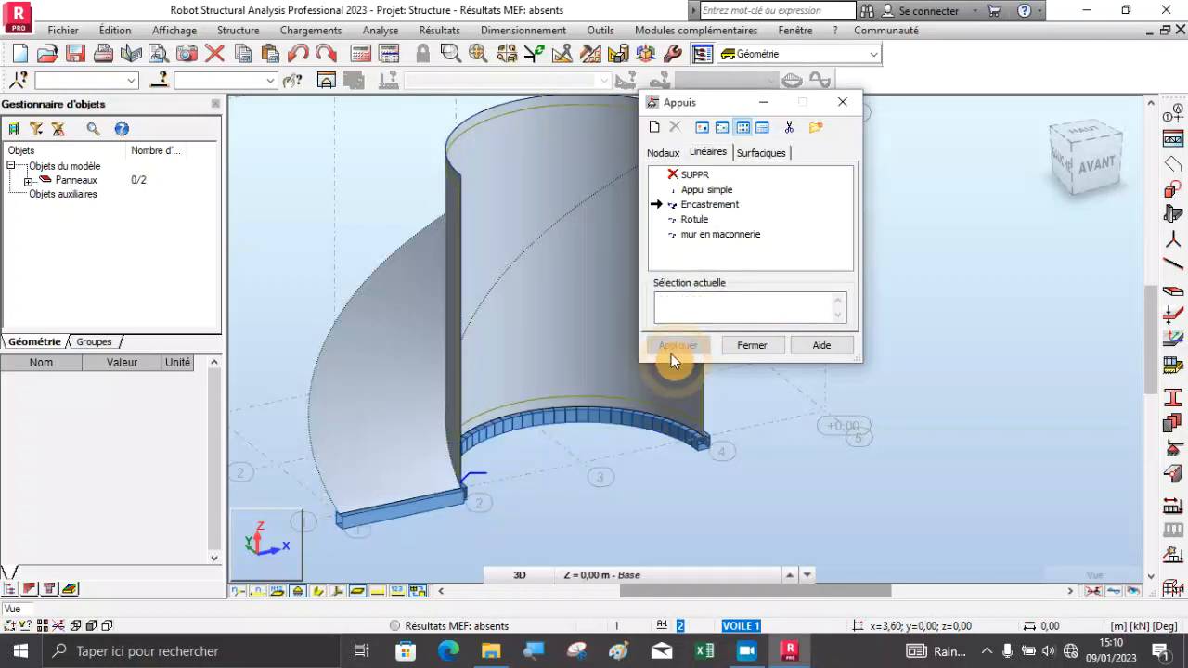
click(743, 350)
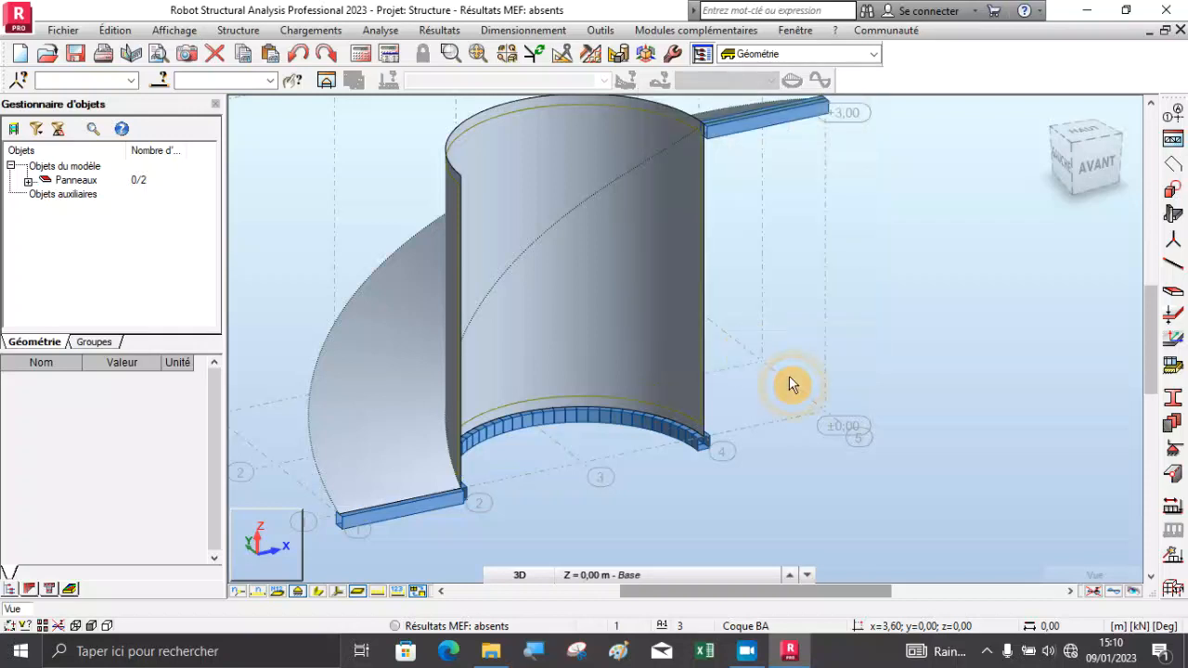
Turn on the display of panel thickness (Epaisseur des panneaux) in the Panneaux / EF display attributes.
scroll(800, 341, down, 2)
right_click(804, 243)
click(913, 315)
drag(862, 316, 443, 297)
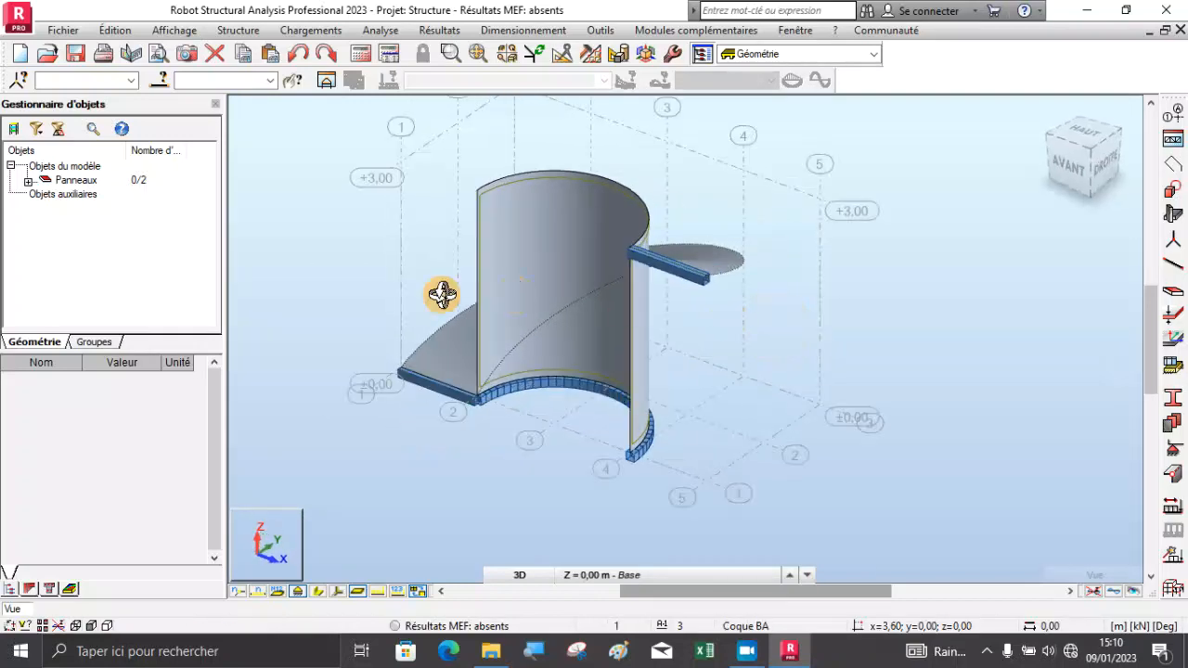
right_click(245, 234)
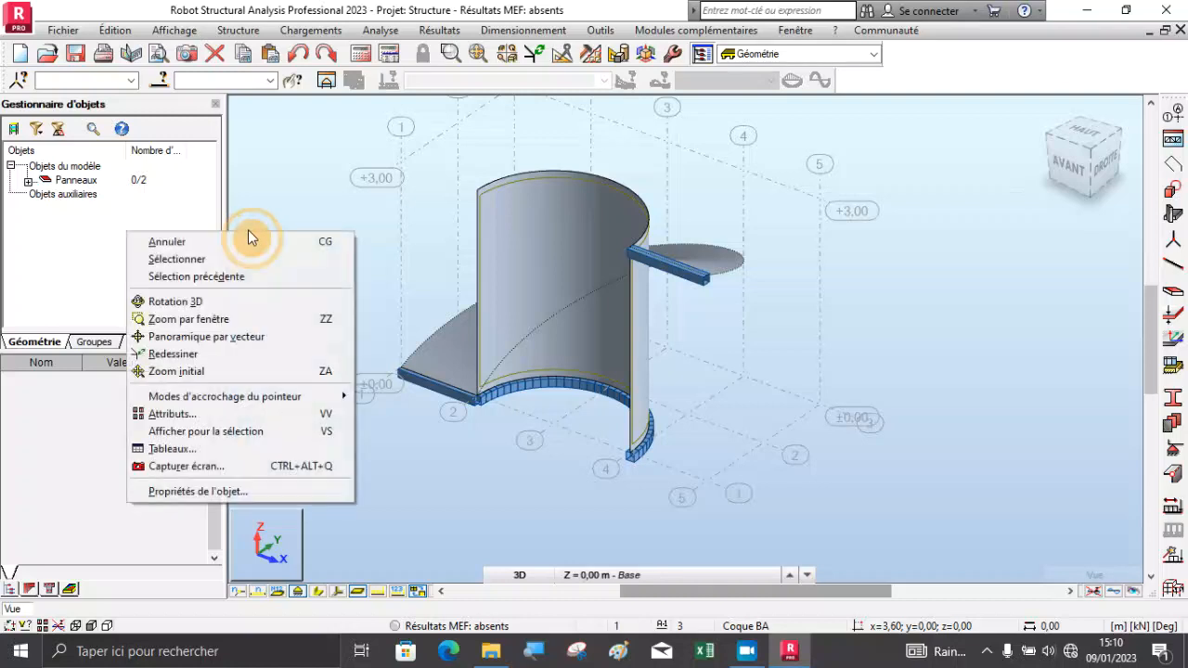
click(191, 414)
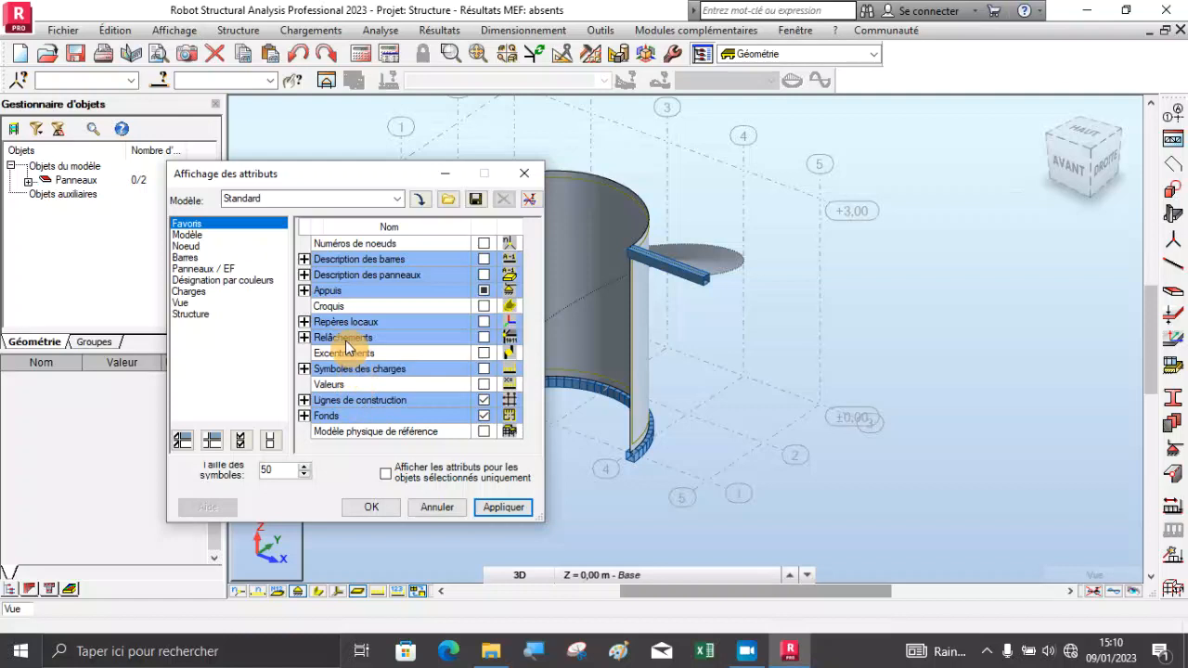
click(188, 234)
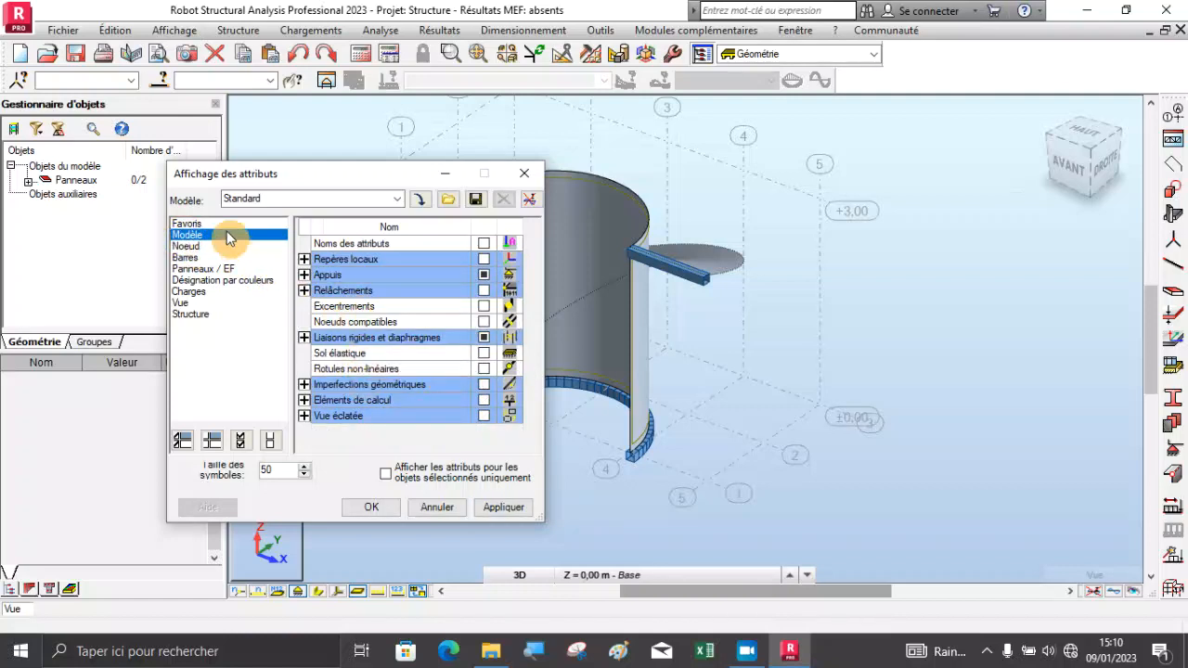
click(192, 268)
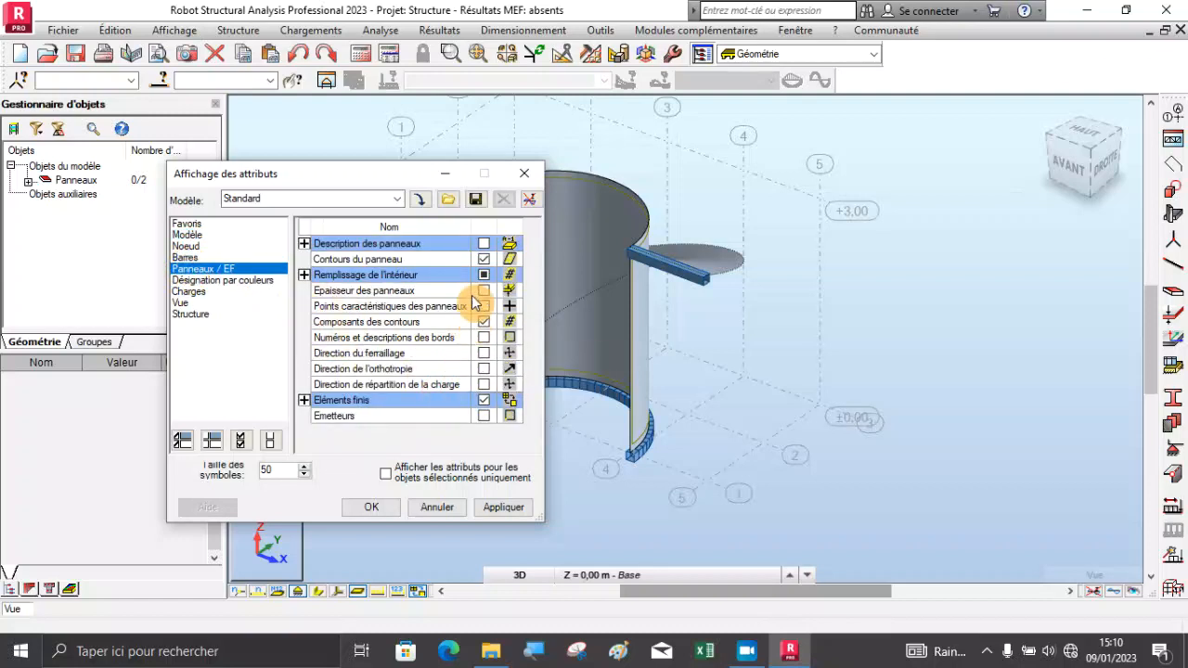
click(484, 291)
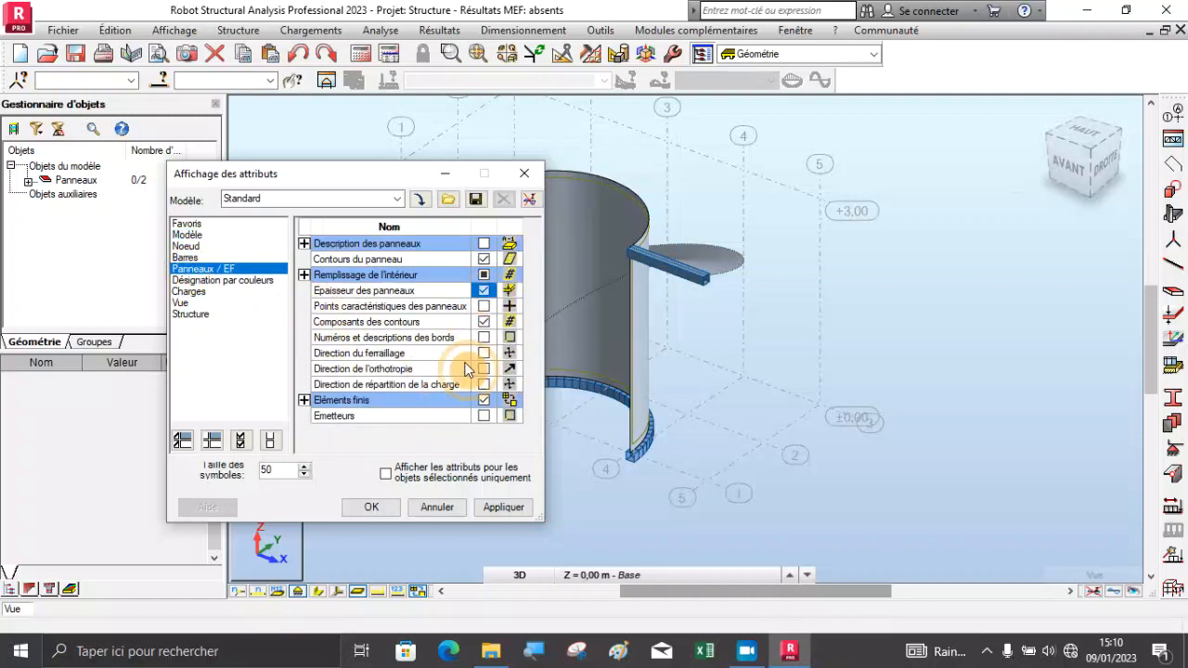
click(503, 511)
click(371, 508)
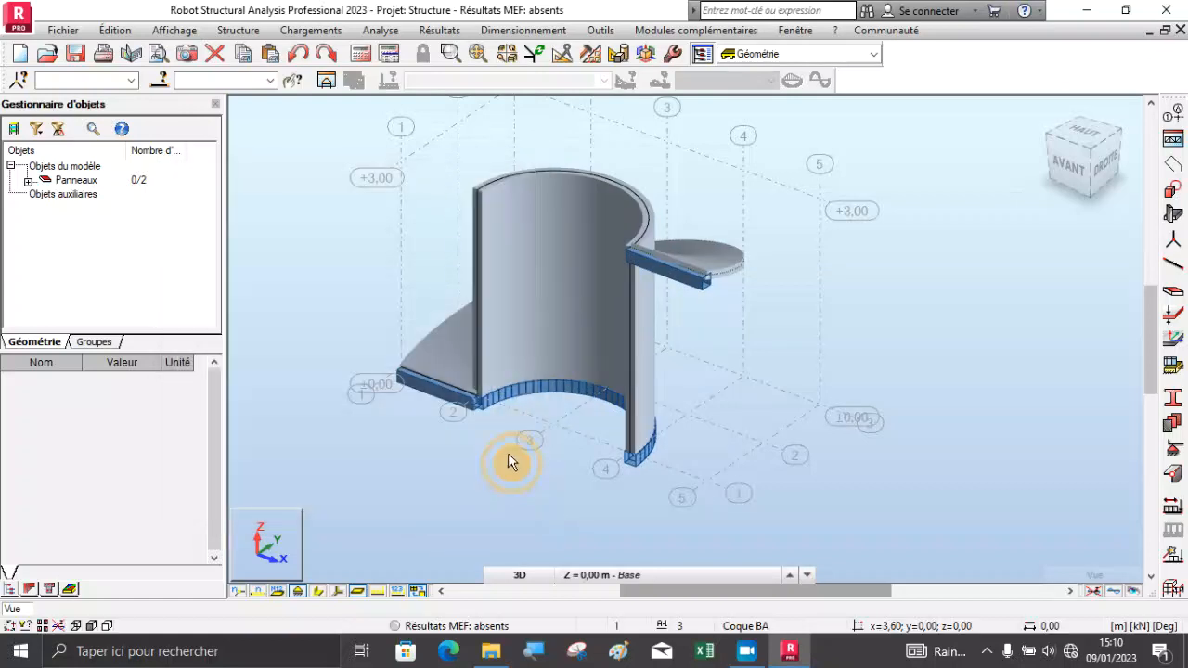
Run the structure verification on the staircase and wall model, then close its report.
right_click(313, 274)
click(299, 340)
drag(353, 357, 514, 369)
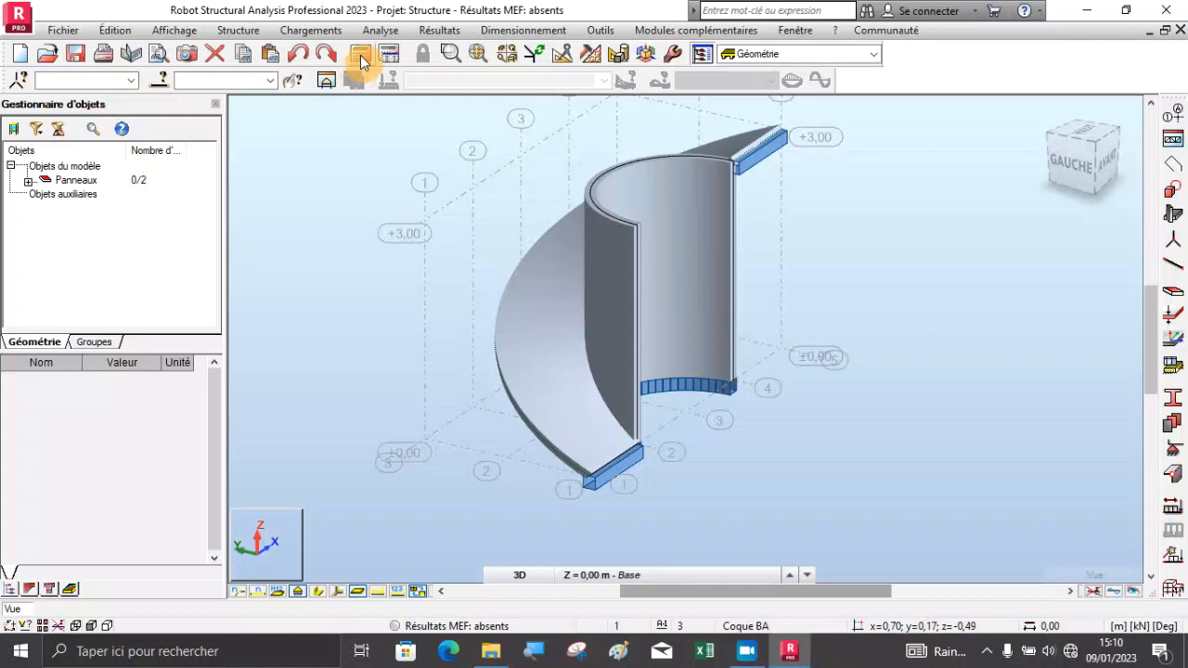
click(381, 30)
click(428, 189)
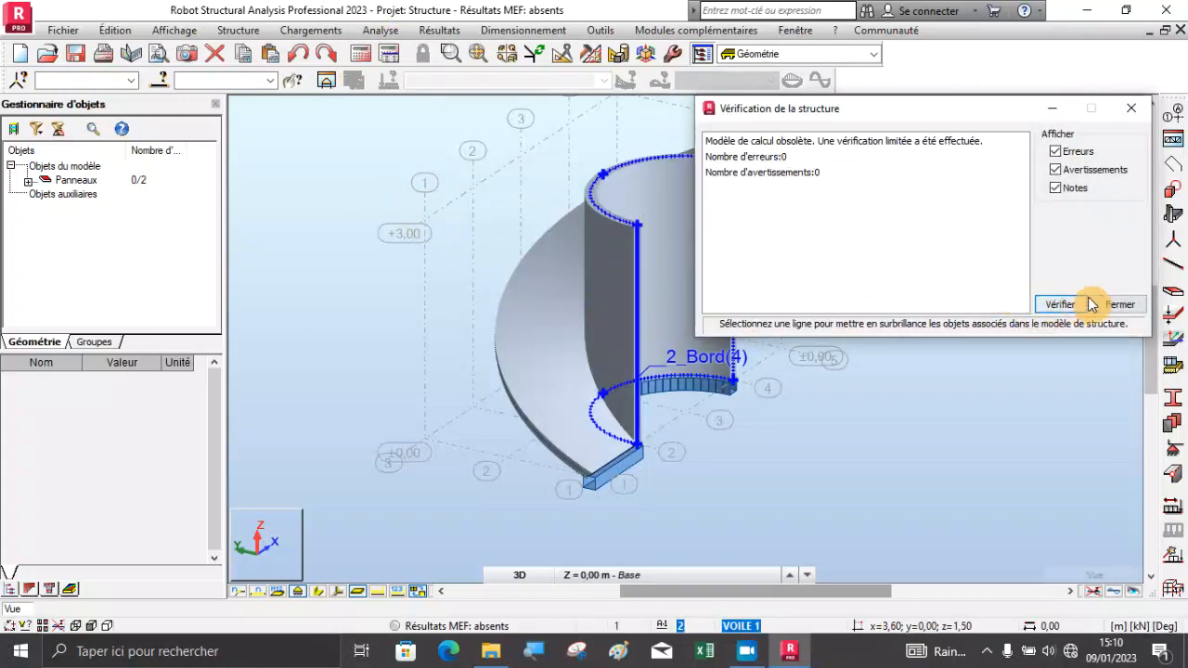
click(1119, 304)
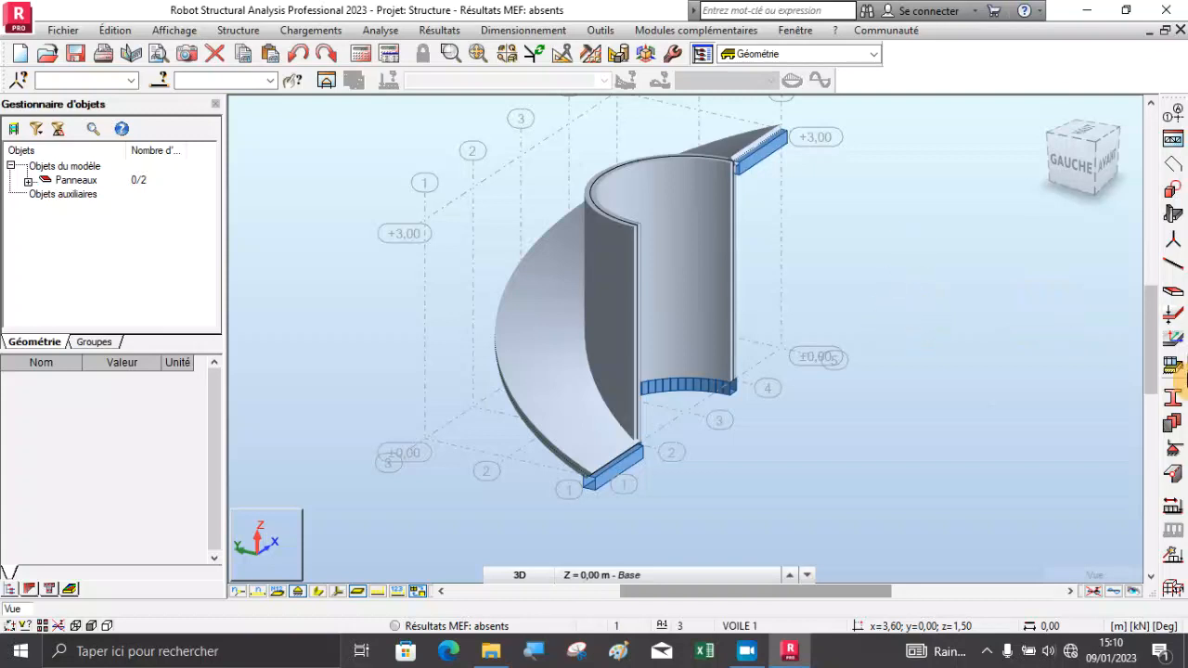
Add a permanent load case named PP with sub-nature poids propre.
click(1172, 506)
click(778, 178)
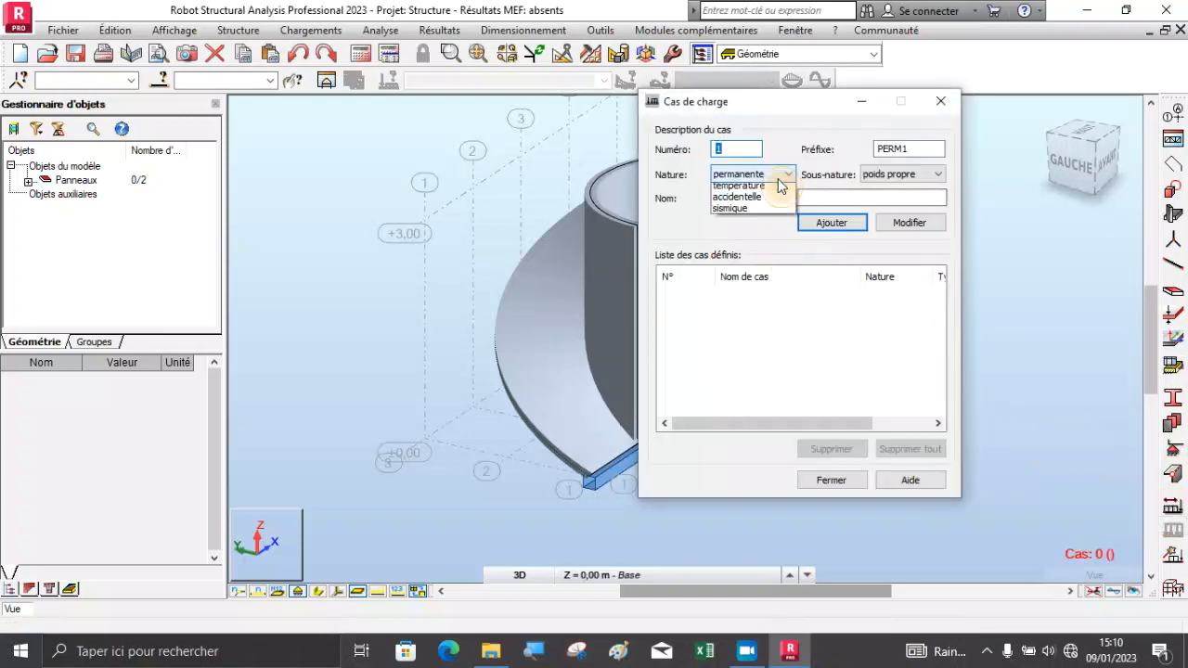
click(777, 184)
double_click(771, 196)
text(PP)
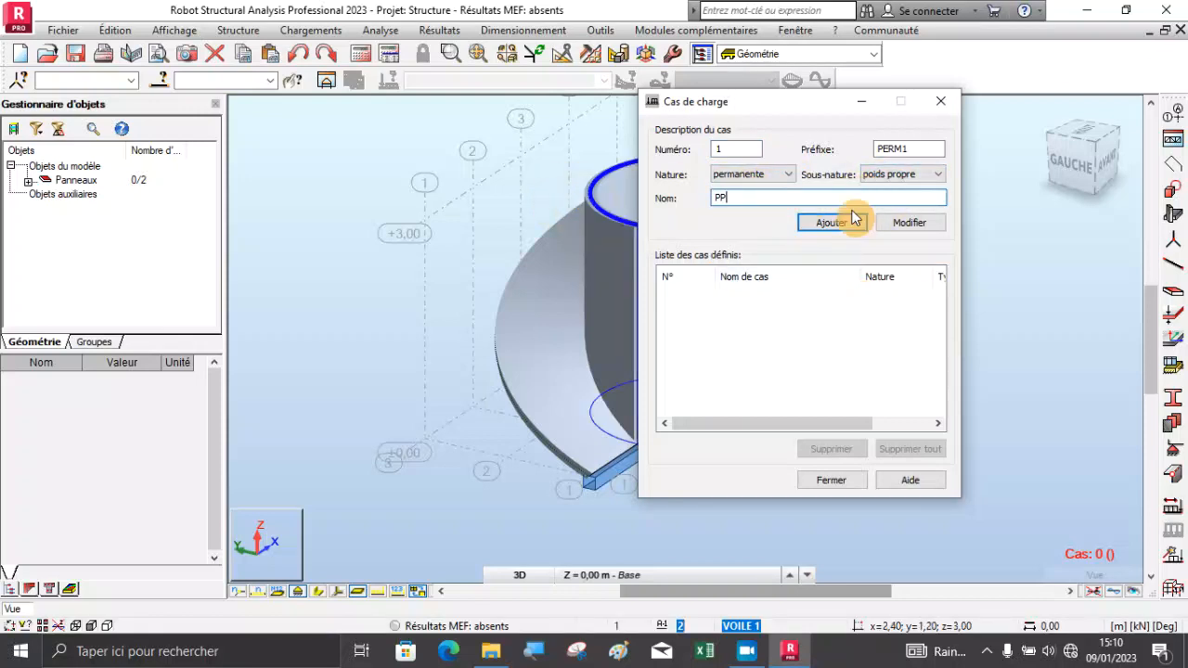
key(Return)
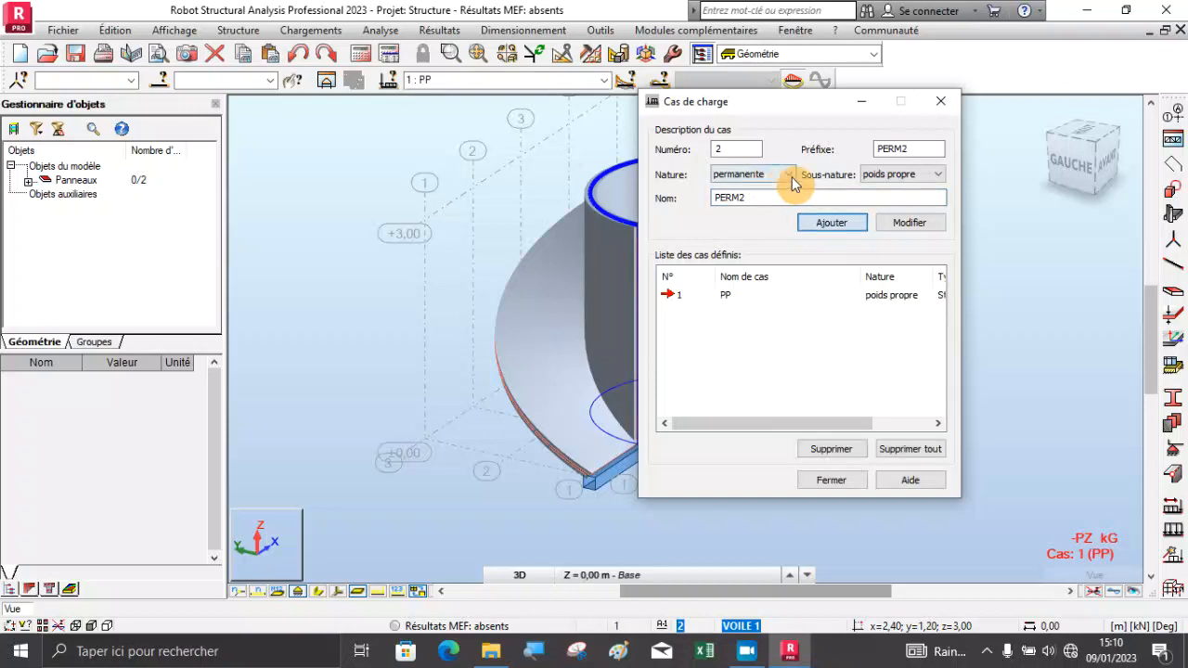
Add a second permanent load case named G with a blank sub-nature.
click(900, 174)
click(898, 201)
drag(800, 196, 683, 201)
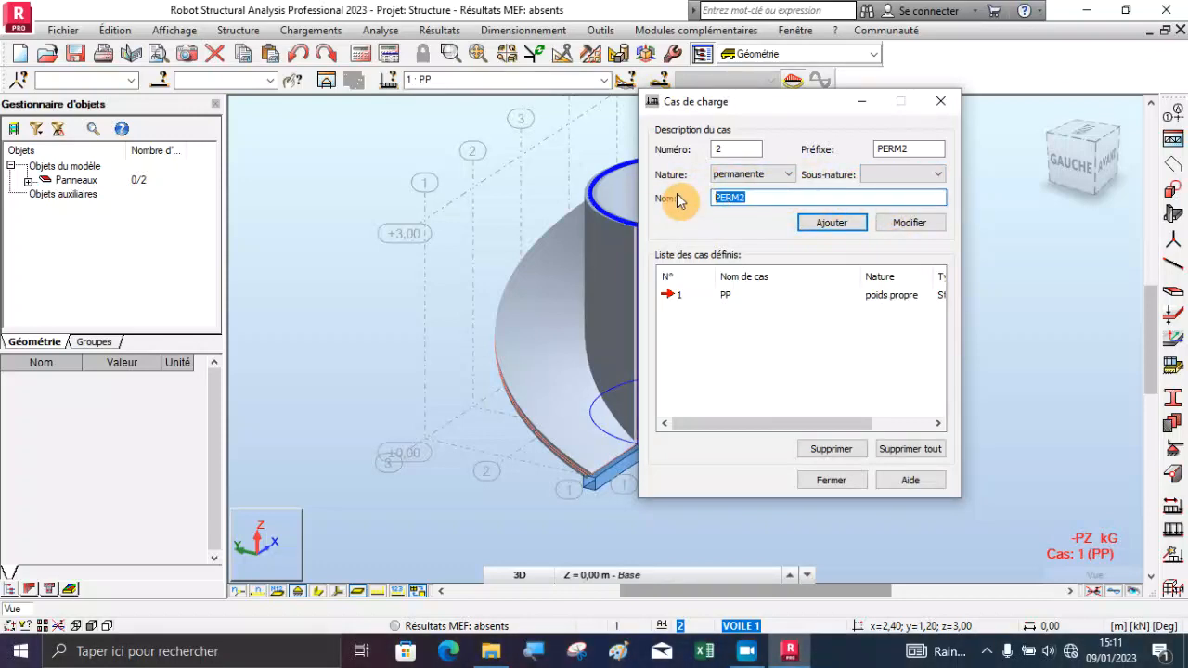
click(833, 228)
Add a load case named Q of nature d'exploitation and close the load case dialog.
click(755, 175)
click(737, 199)
drag(738, 199, 698, 197)
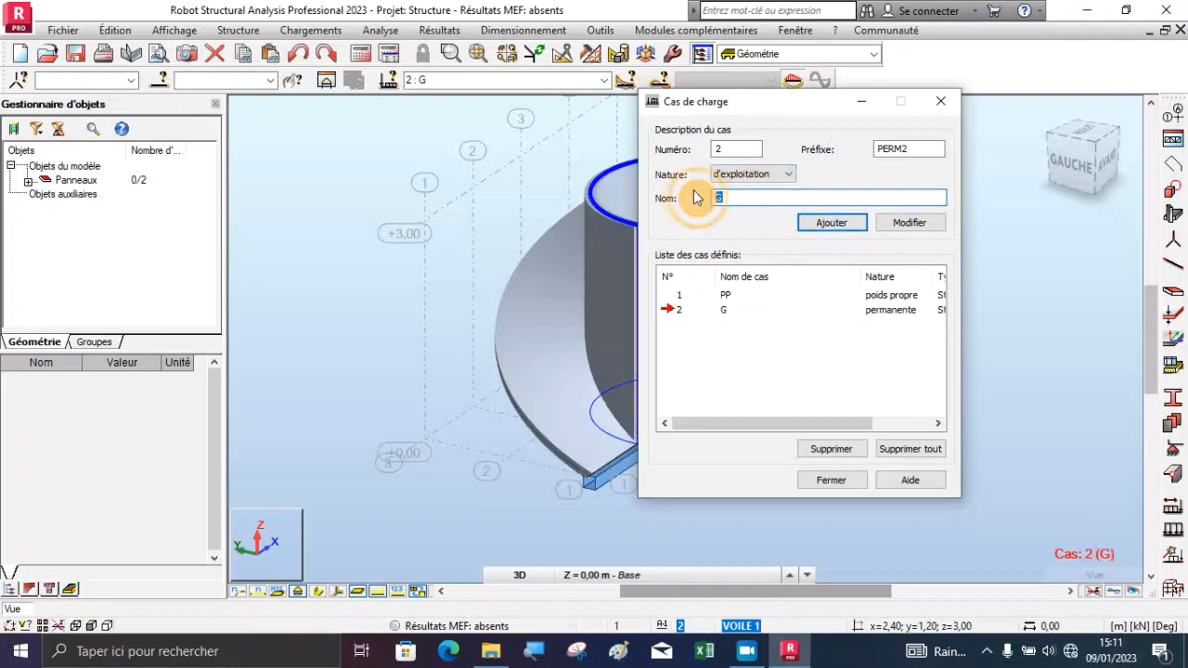
text(Q)
click(831, 475)
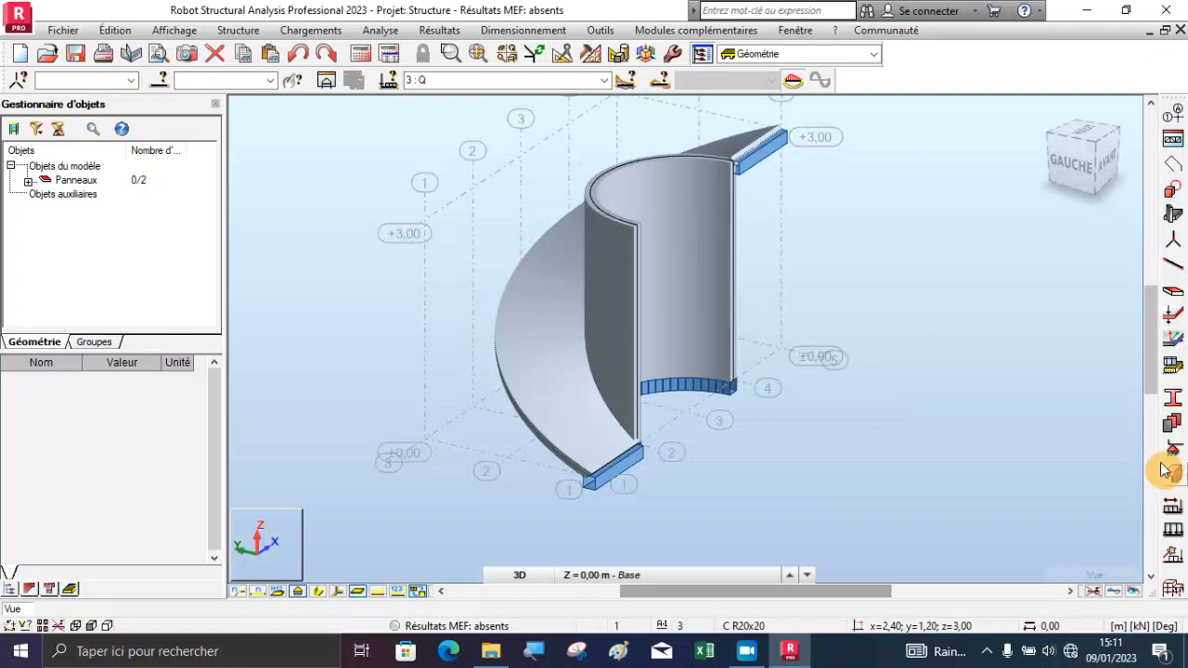
Apply a uniform surface load of -3.5 kPa in global Z to the helical stair panel in load case G.
click(1174, 529)
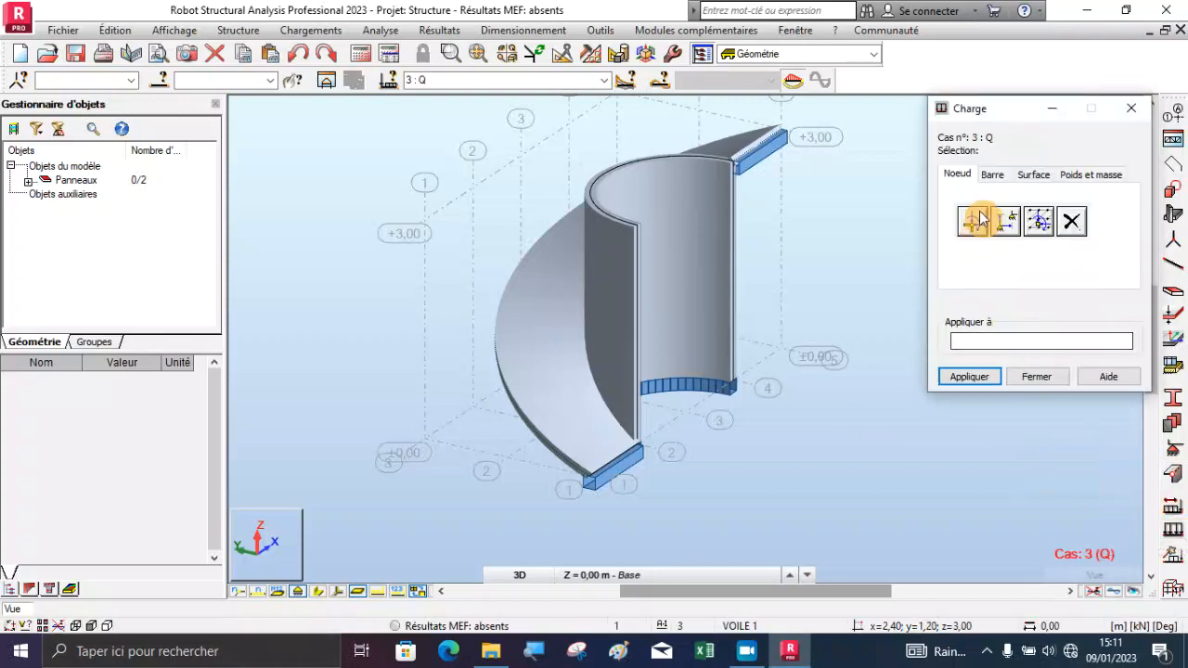
click(602, 81)
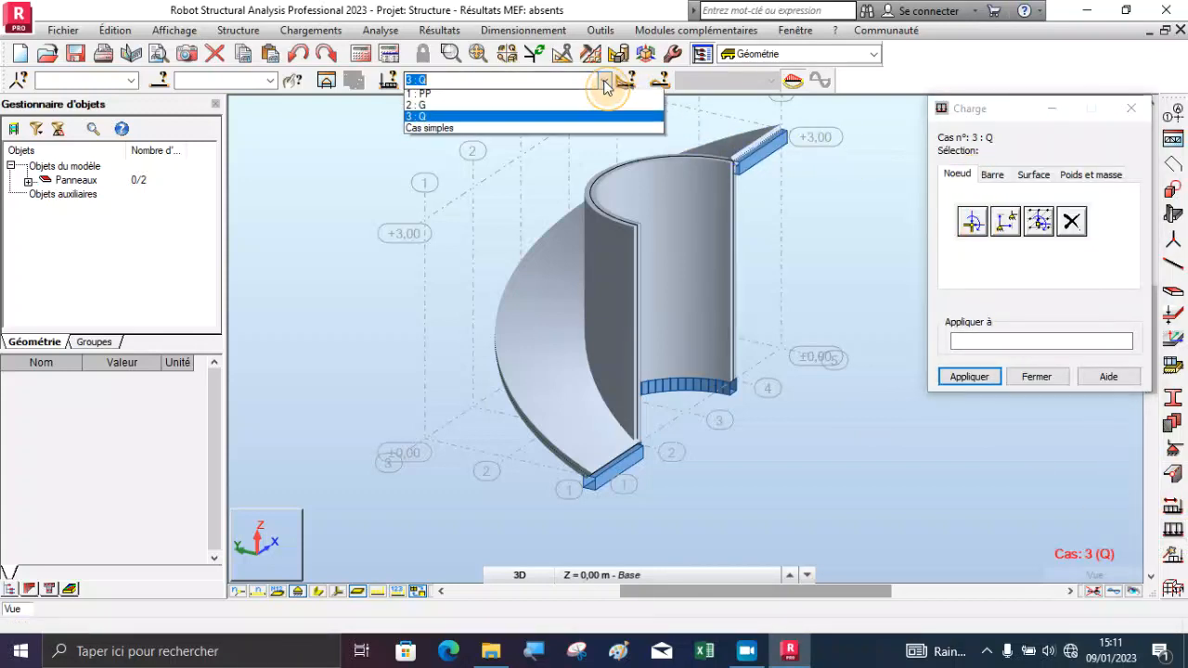
click(452, 108)
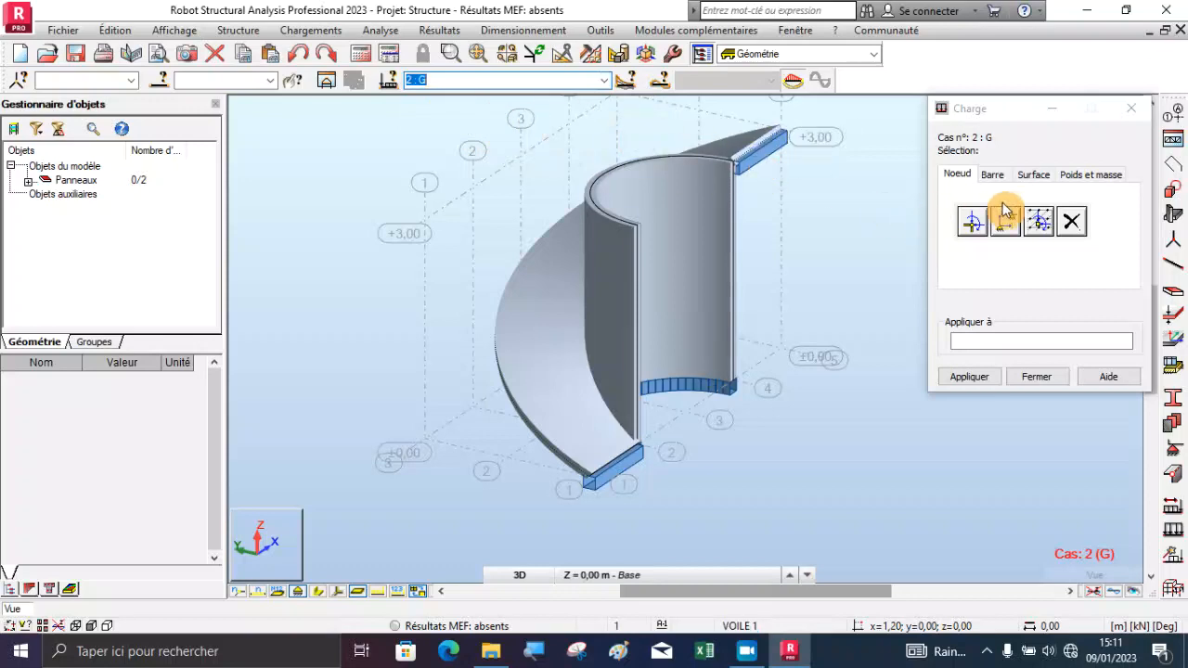
click(1029, 176)
click(974, 223)
click(1062, 332)
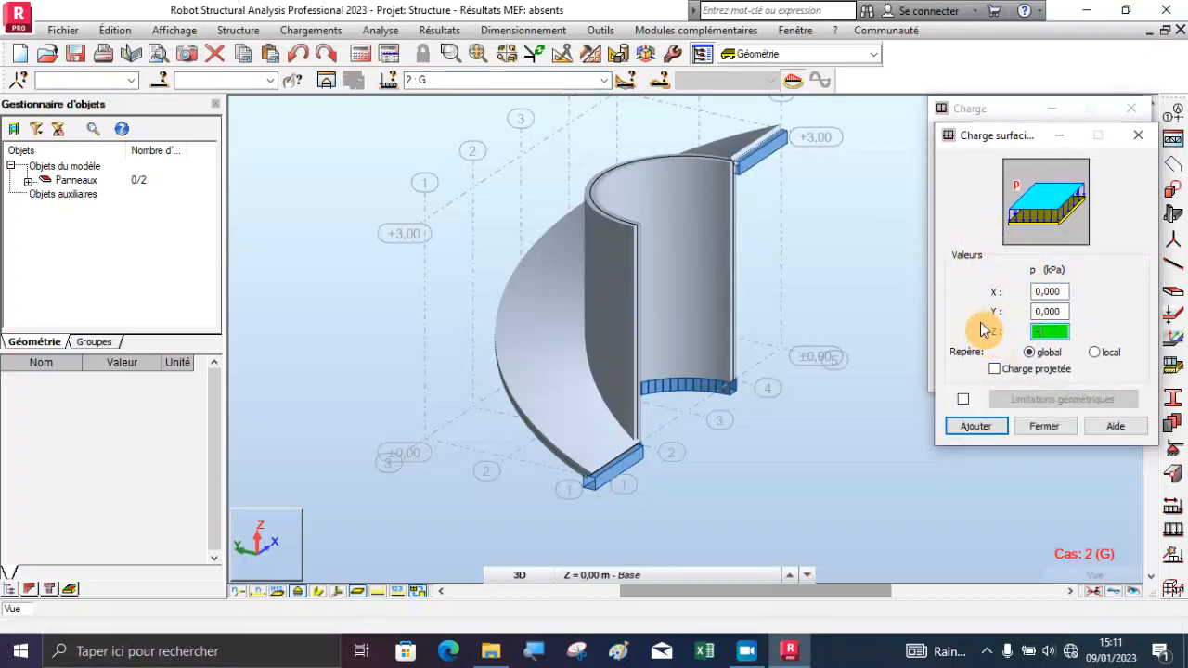
text(-3.5)
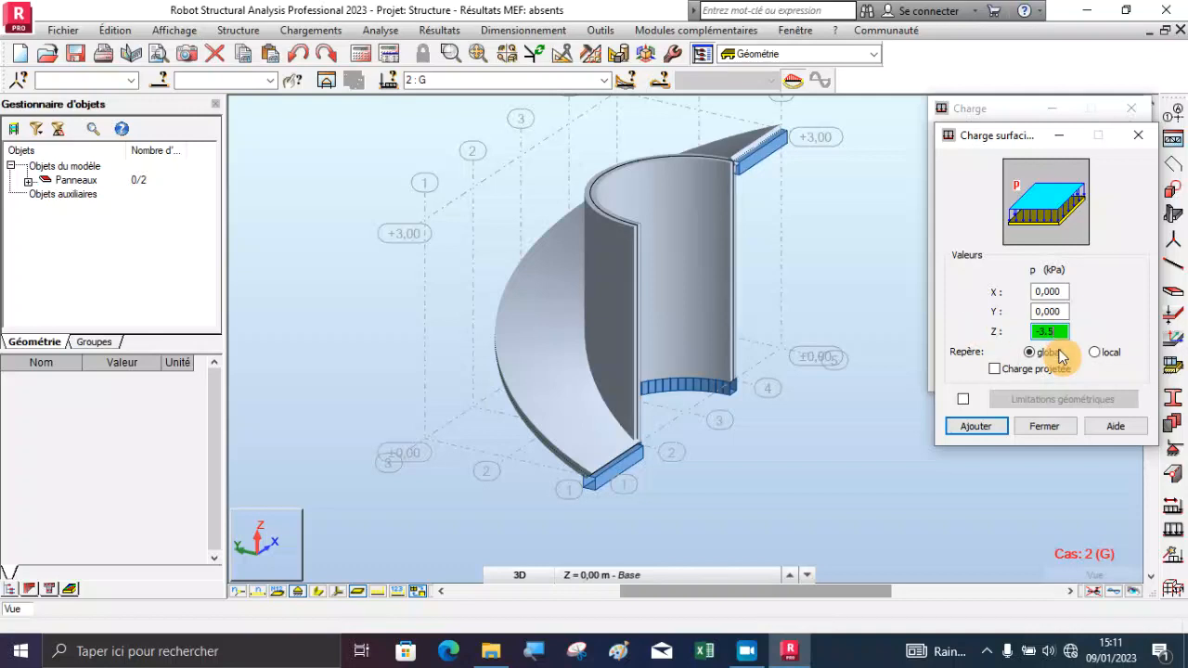
click(975, 426)
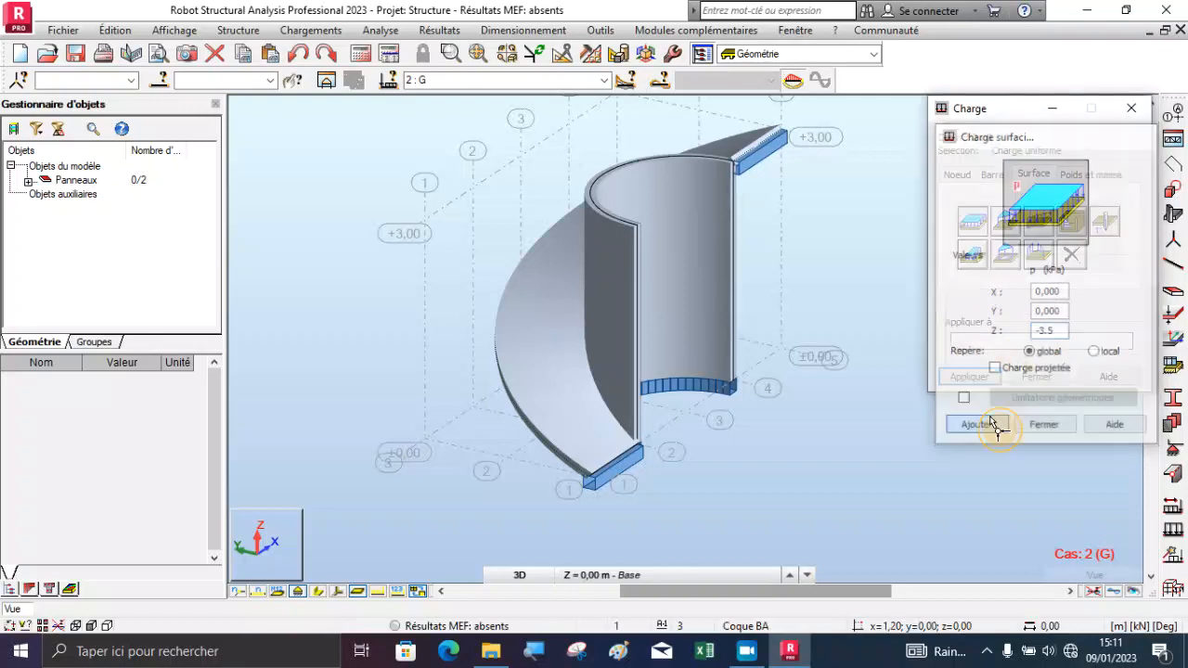
click(572, 395)
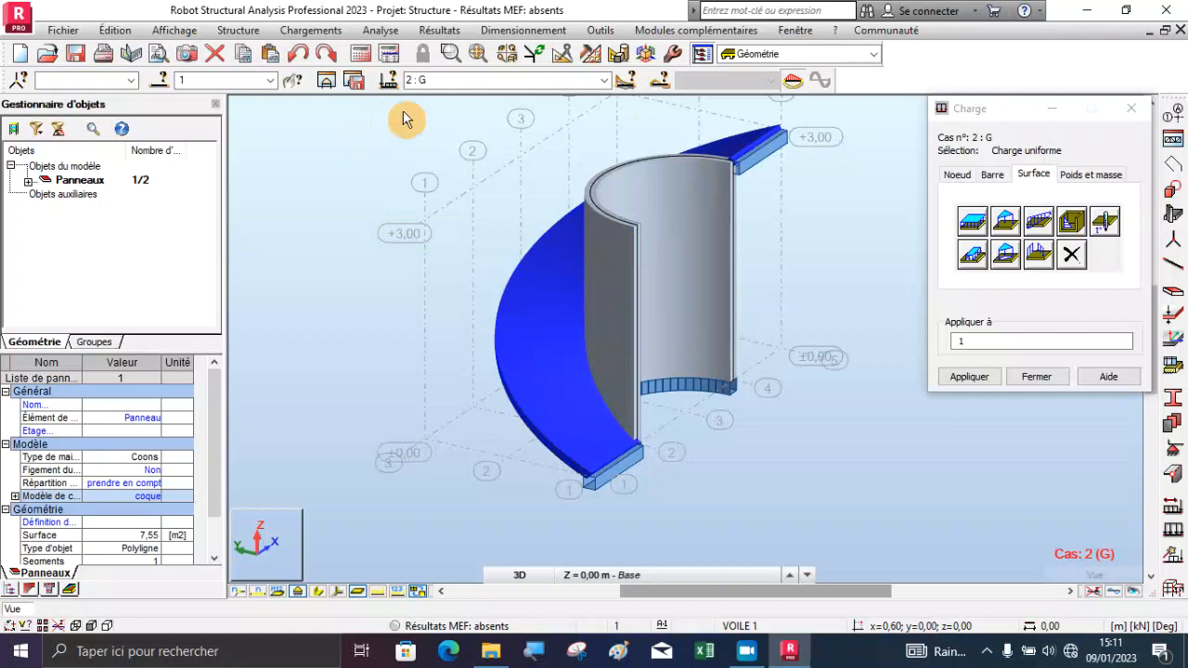
click(969, 376)
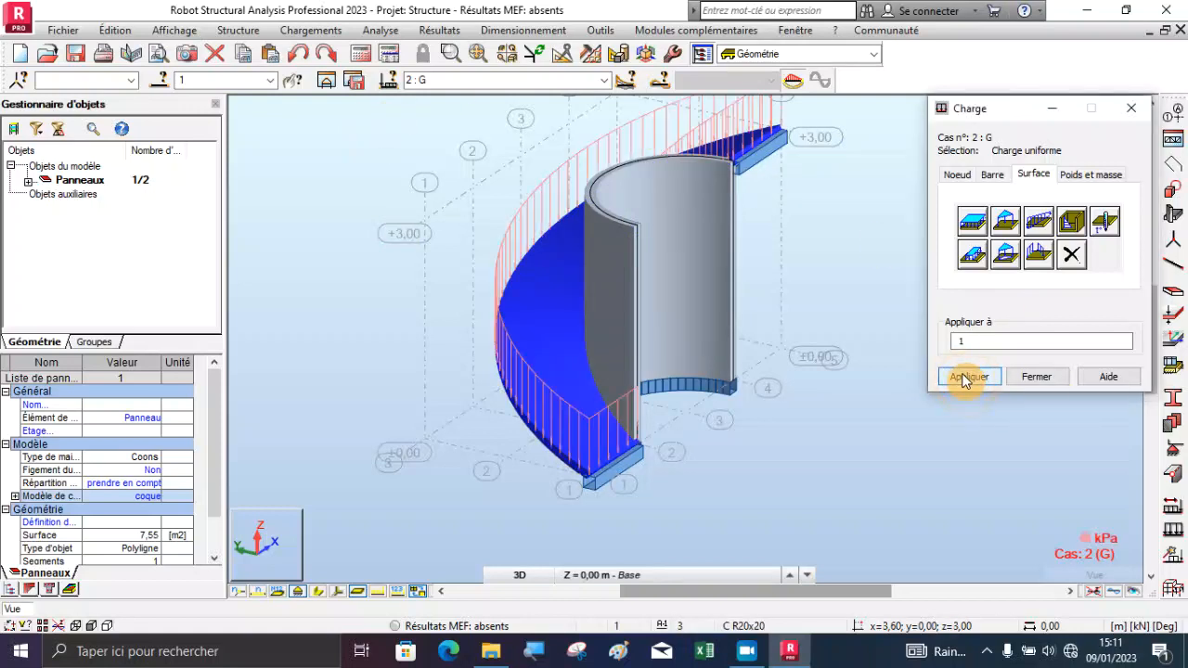
Apply a uniform surface load of -2.5 kPa in global Z to the stair panel in load case Q.
click(605, 80)
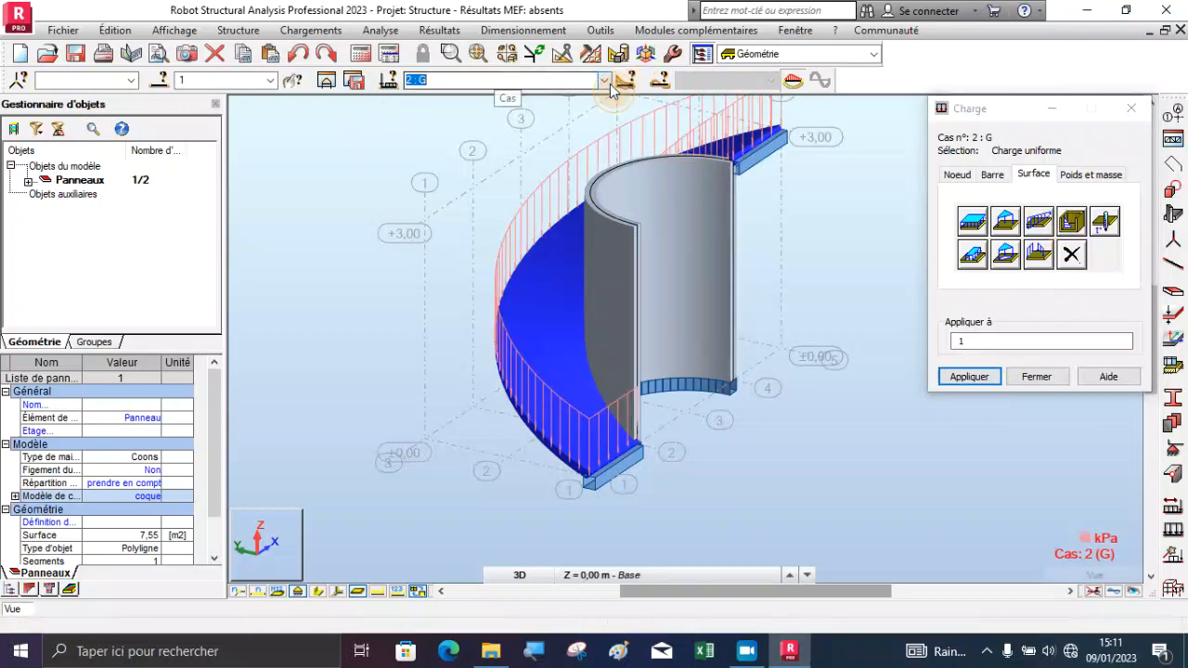
click(508, 120)
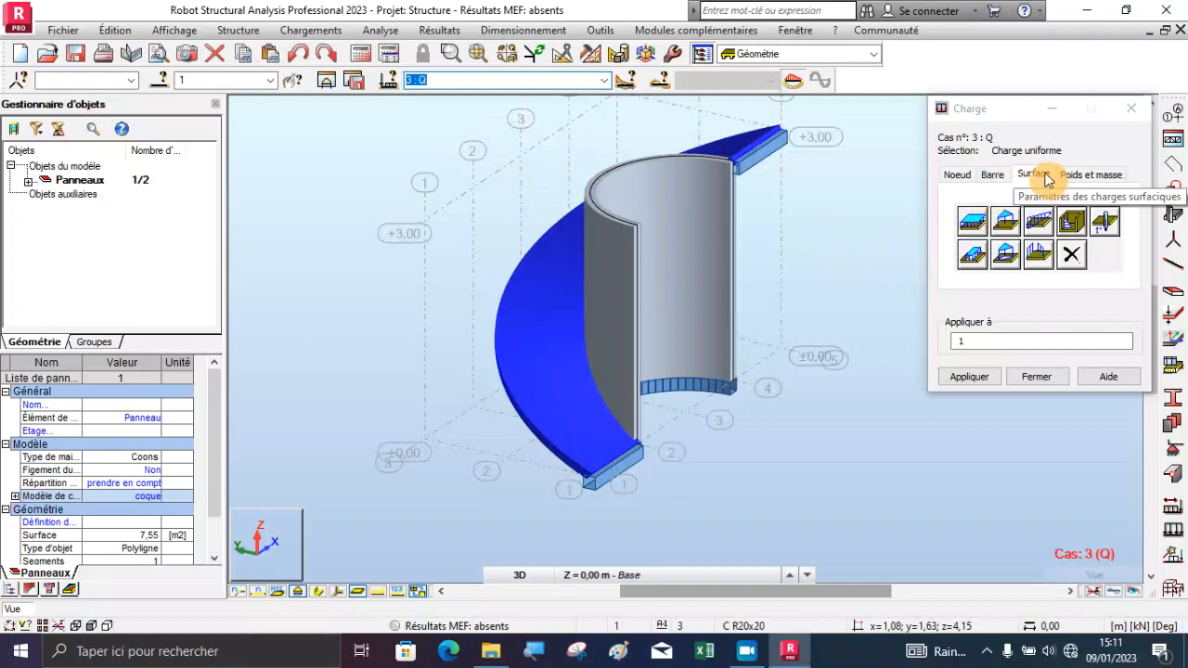
click(969, 223)
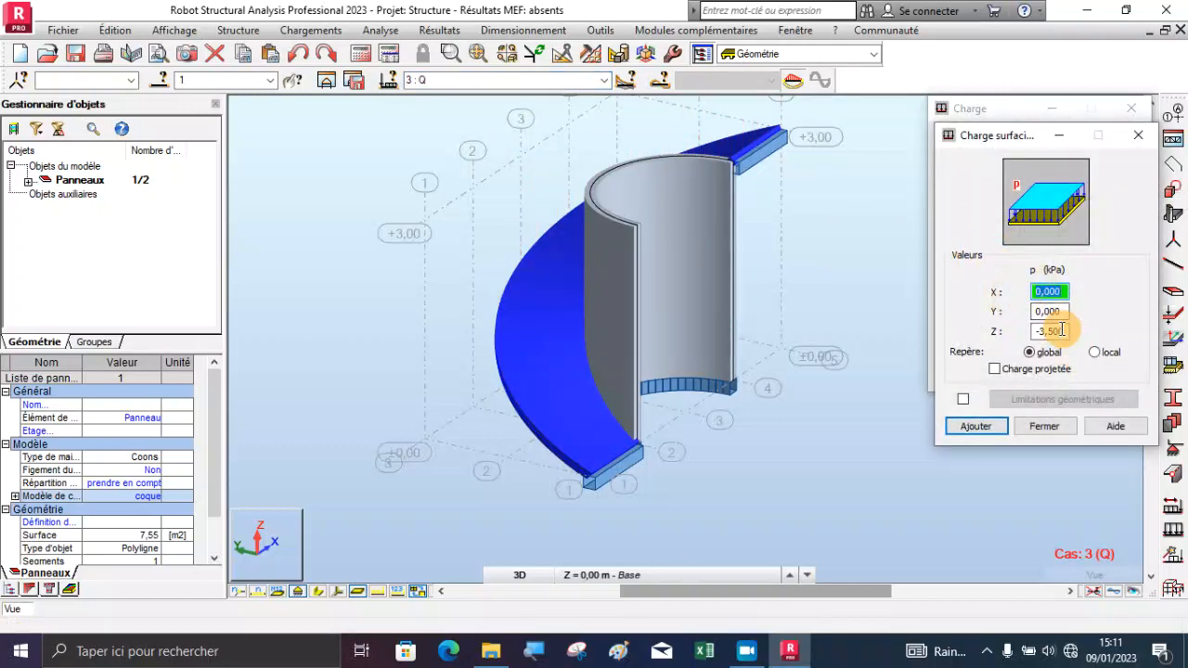
drag(1067, 332, 983, 331)
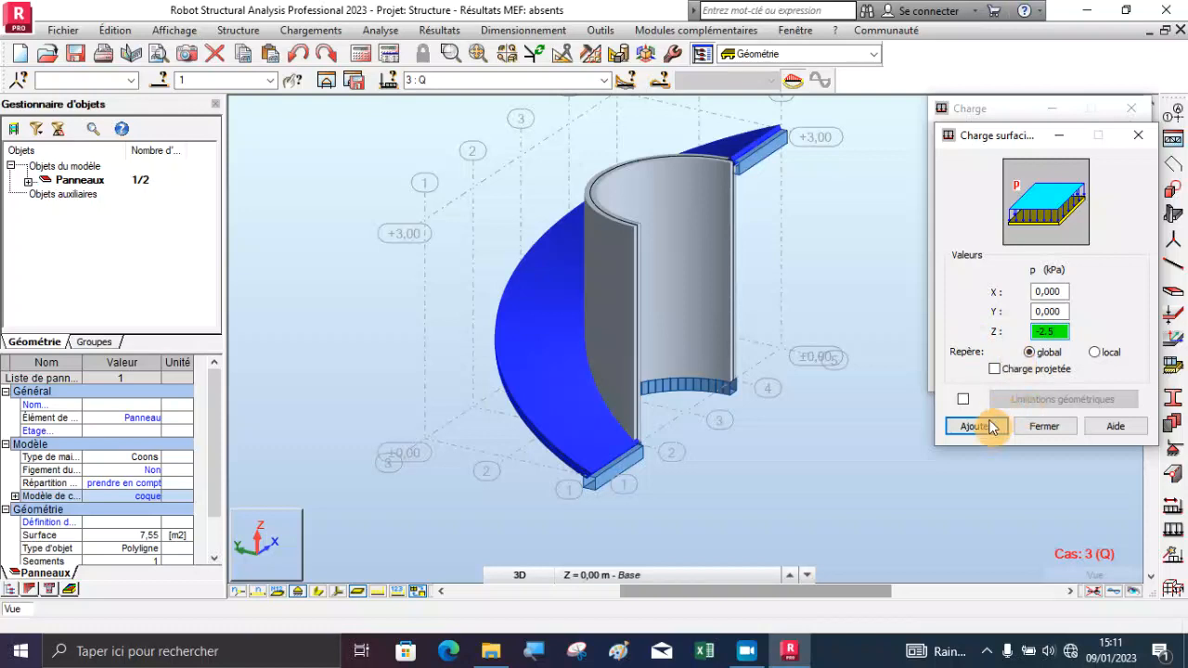
click(975, 426)
click(967, 343)
click(967, 375)
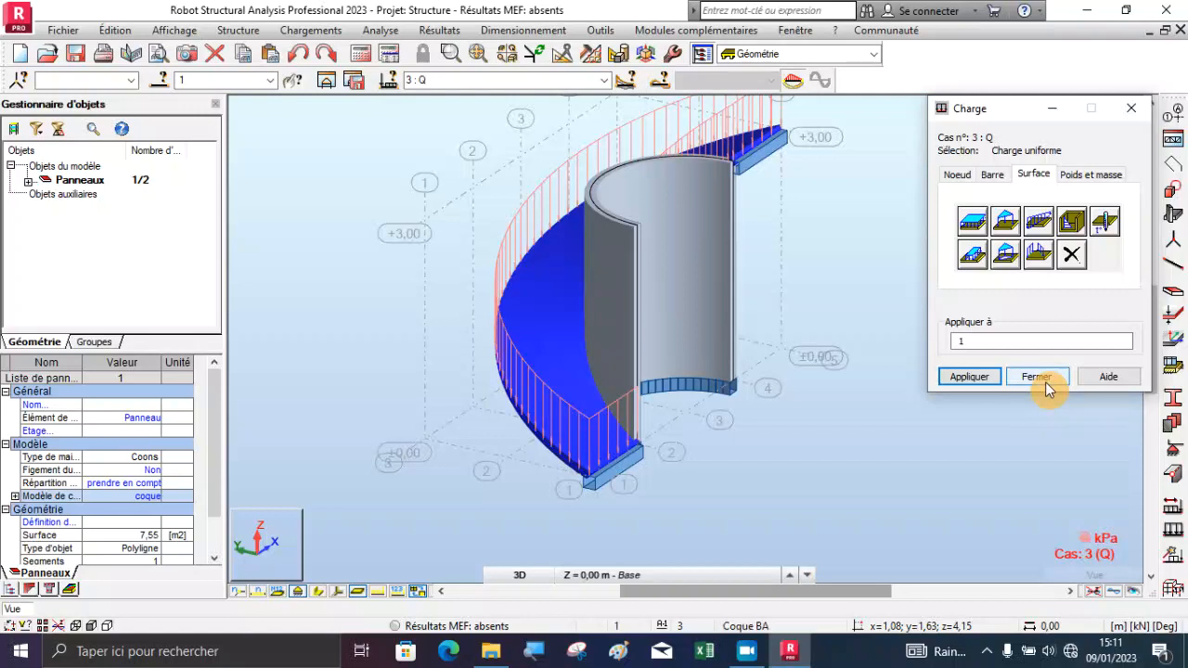
Review the self-weight load in case PP, then close the load definition dialog and clear the panel selection.
click(605, 80)
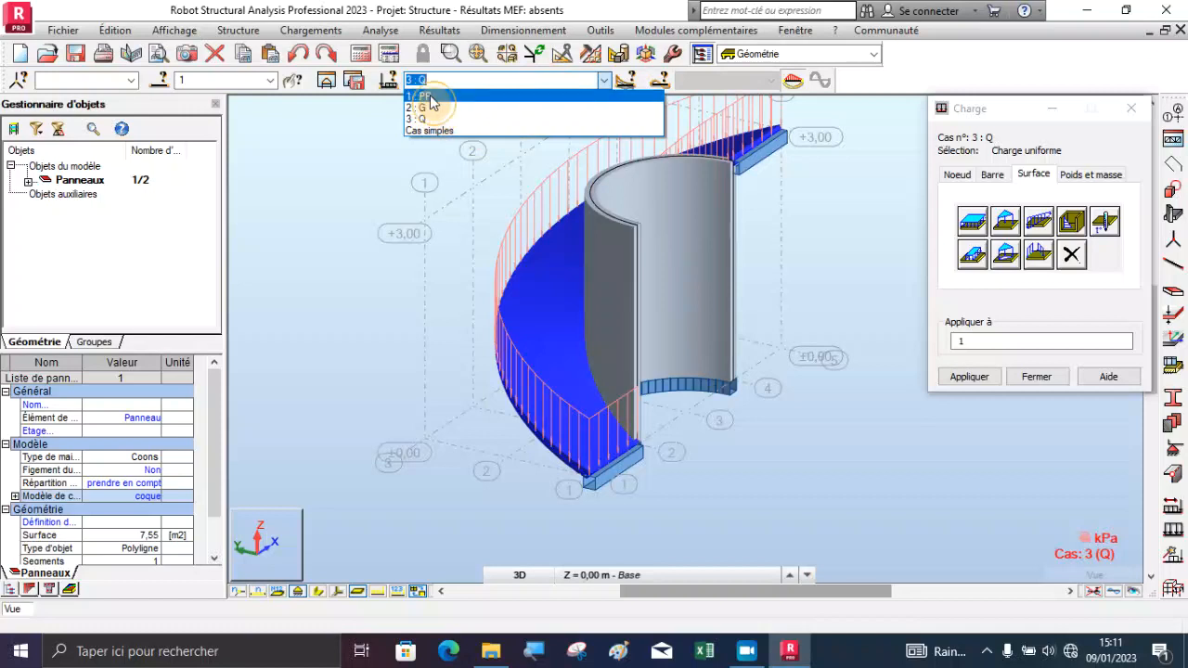
click(433, 98)
click(1090, 176)
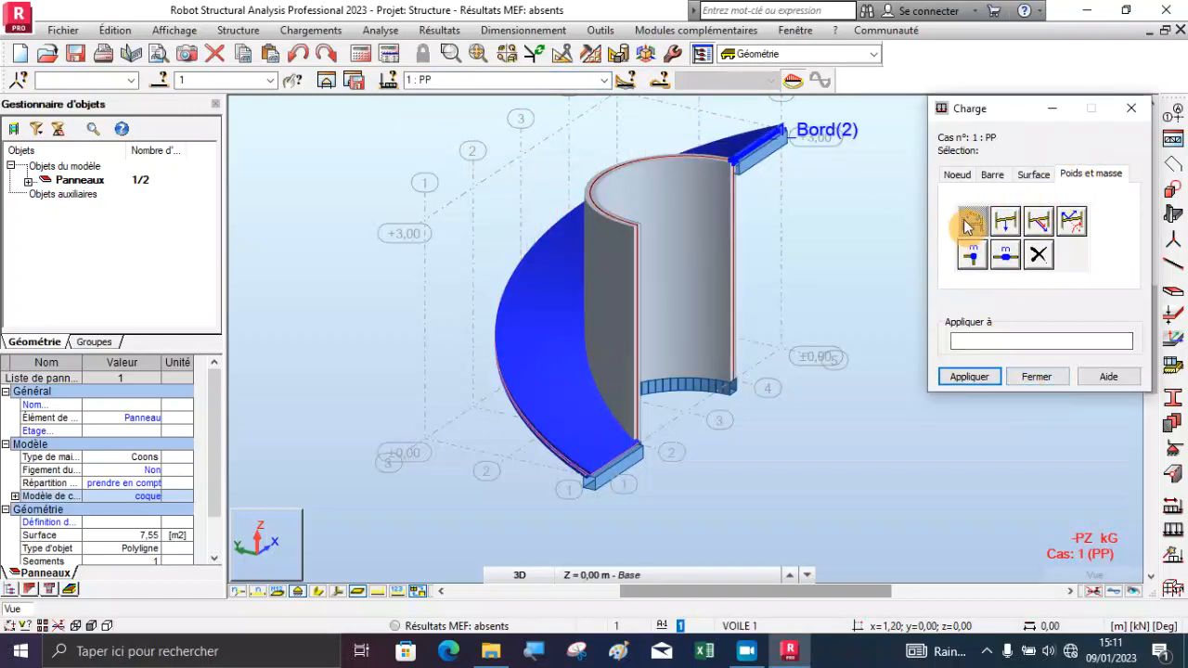
click(1045, 376)
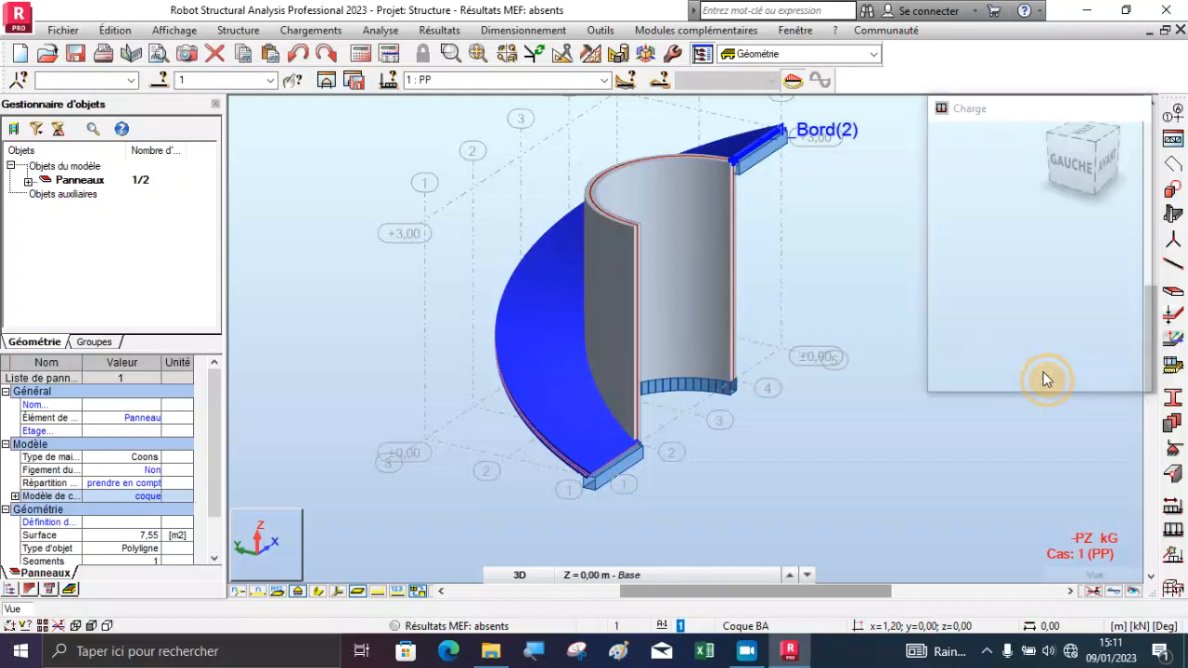
click(862, 241)
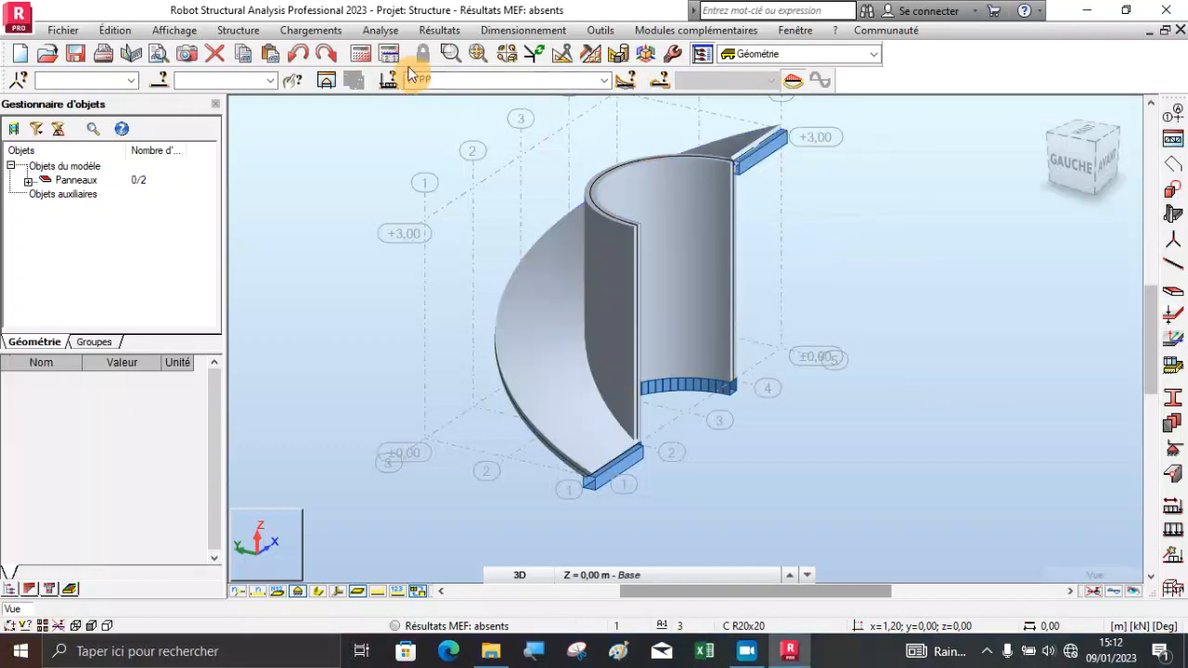
Create a manual ELU-type combination named ELU containing cases PP, G and Q with automatic coefficients.
click(311, 30)
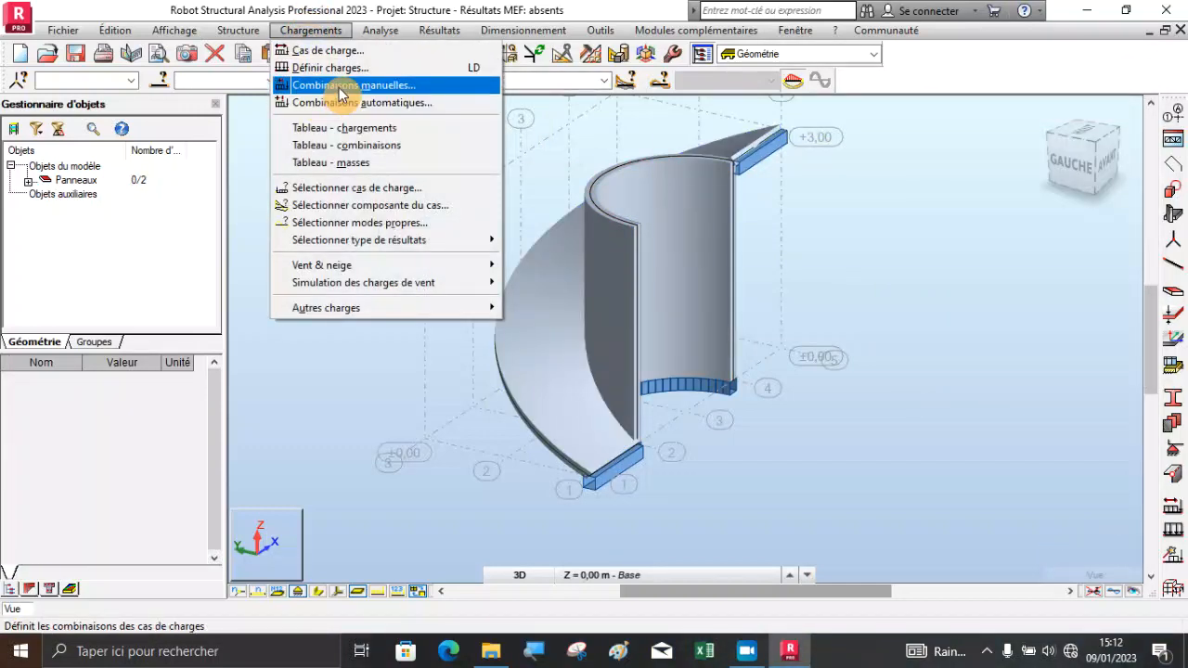
click(343, 88)
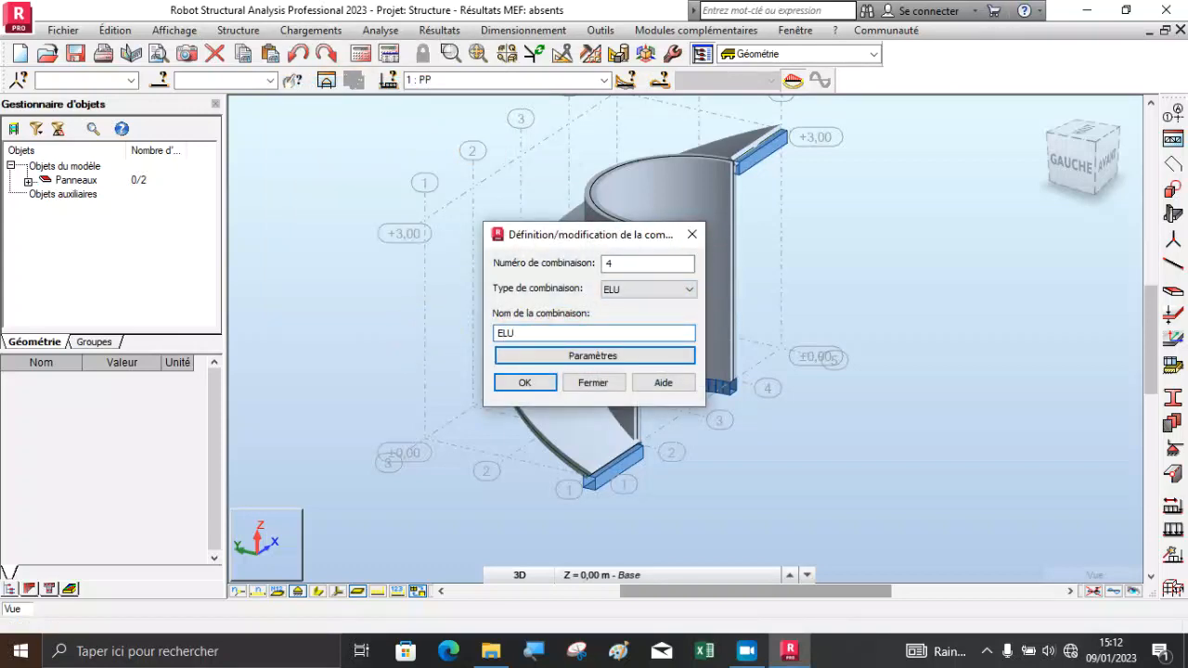
click(525, 383)
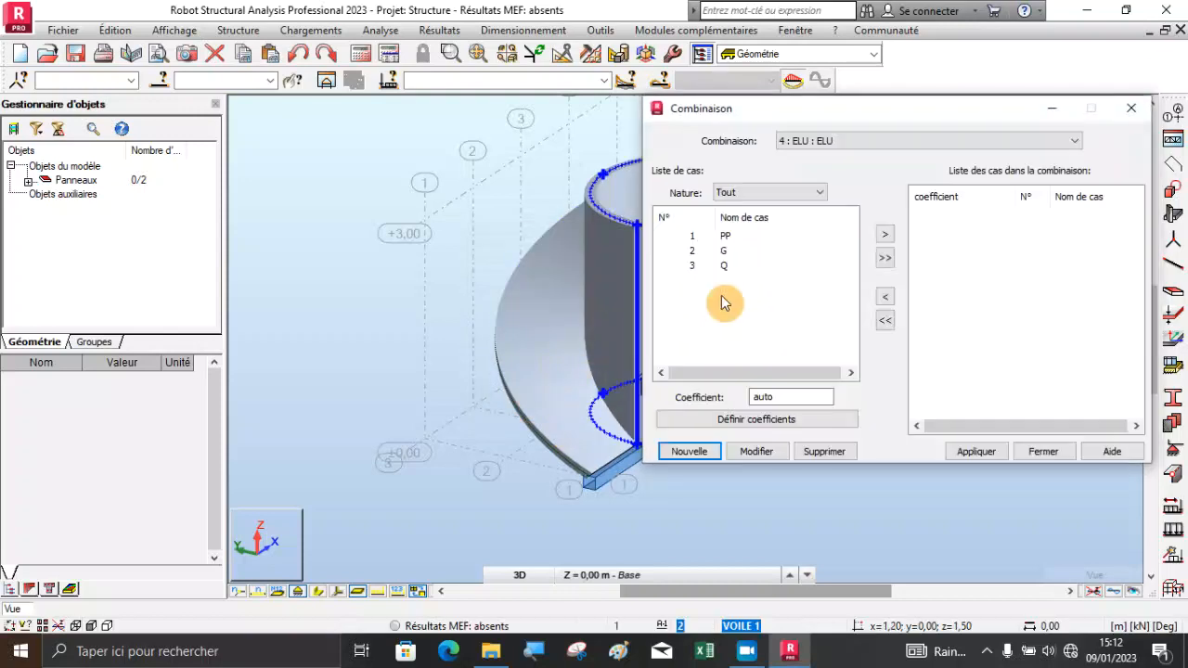
click(885, 260)
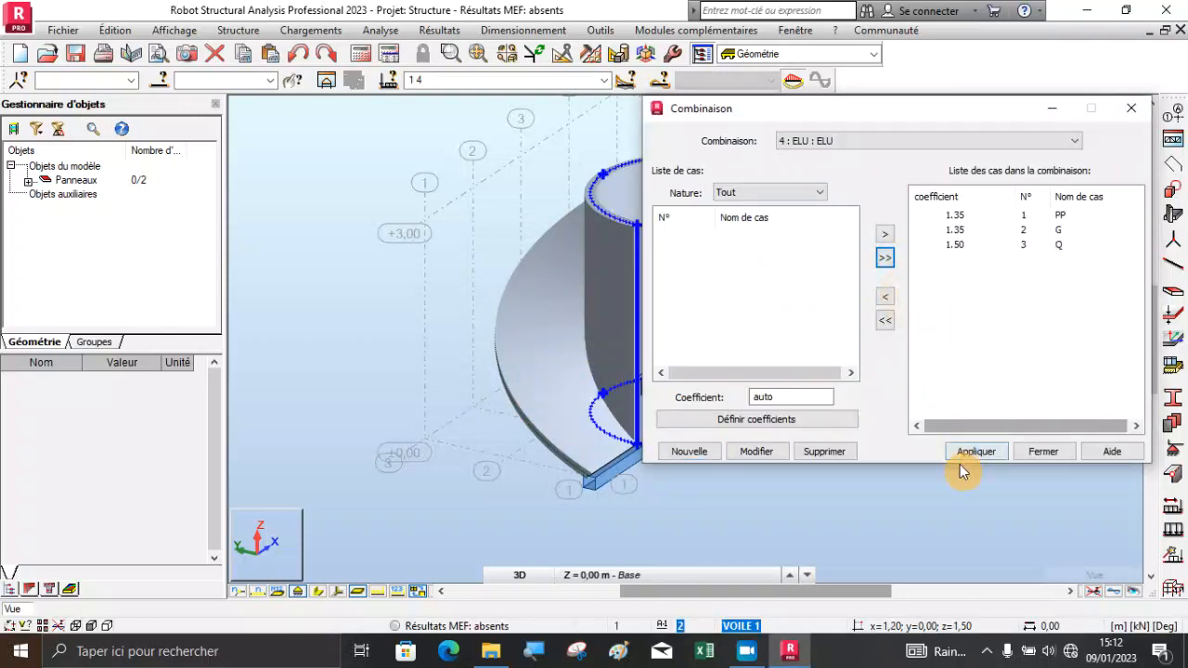
Create an ELS-type combination named ELS from cases PP, G and Q with automatic coefficients, then apply it and close the dialog.
click(695, 454)
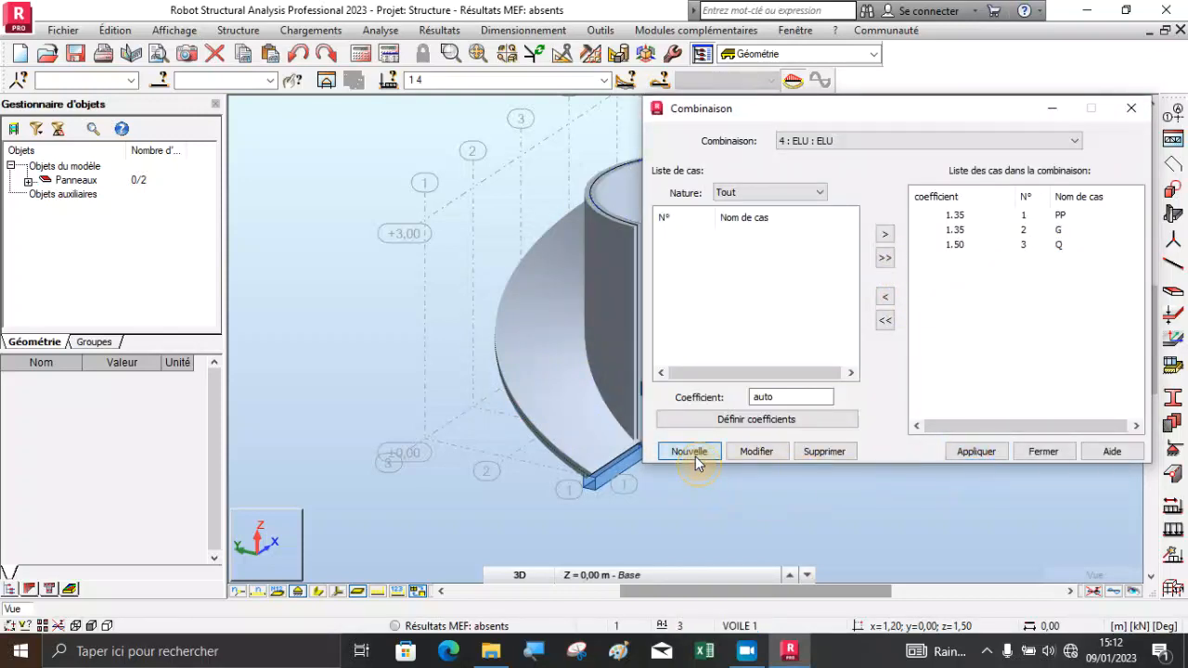
click(917, 265)
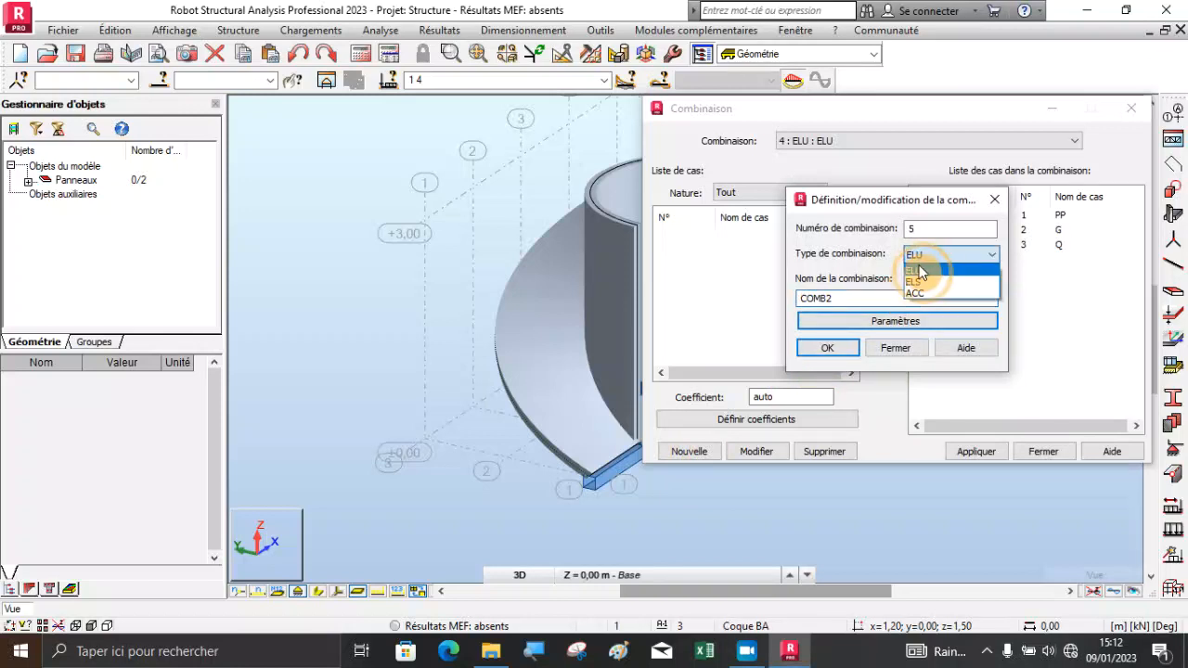
click(928, 281)
drag(828, 298, 792, 305)
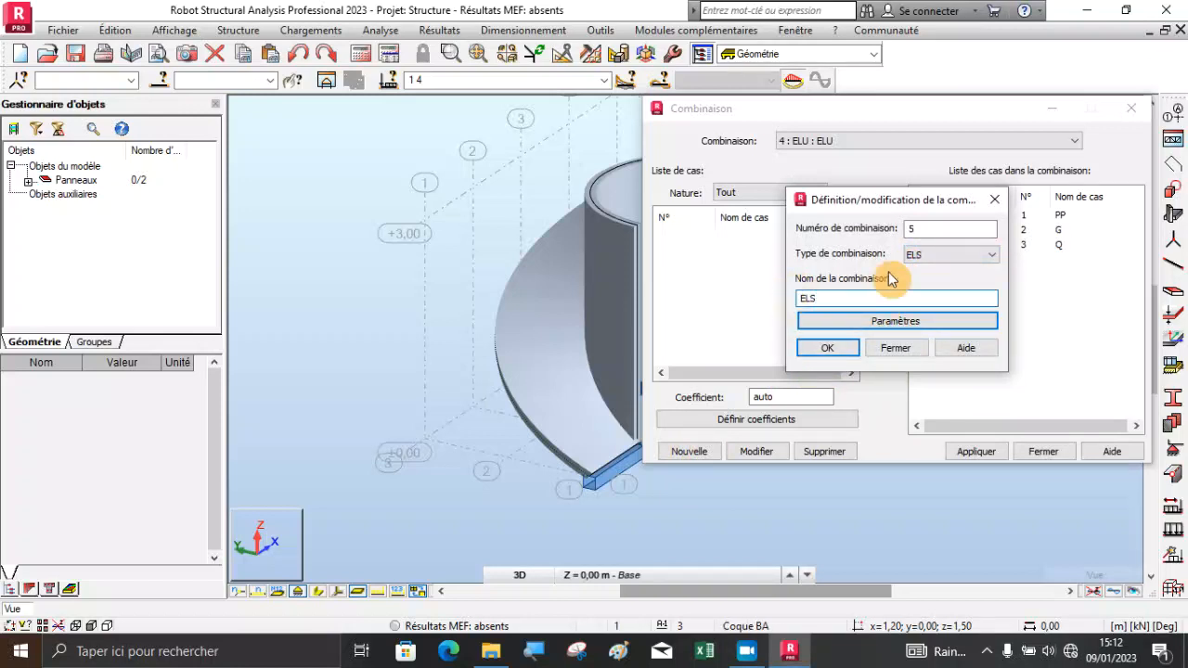
click(828, 350)
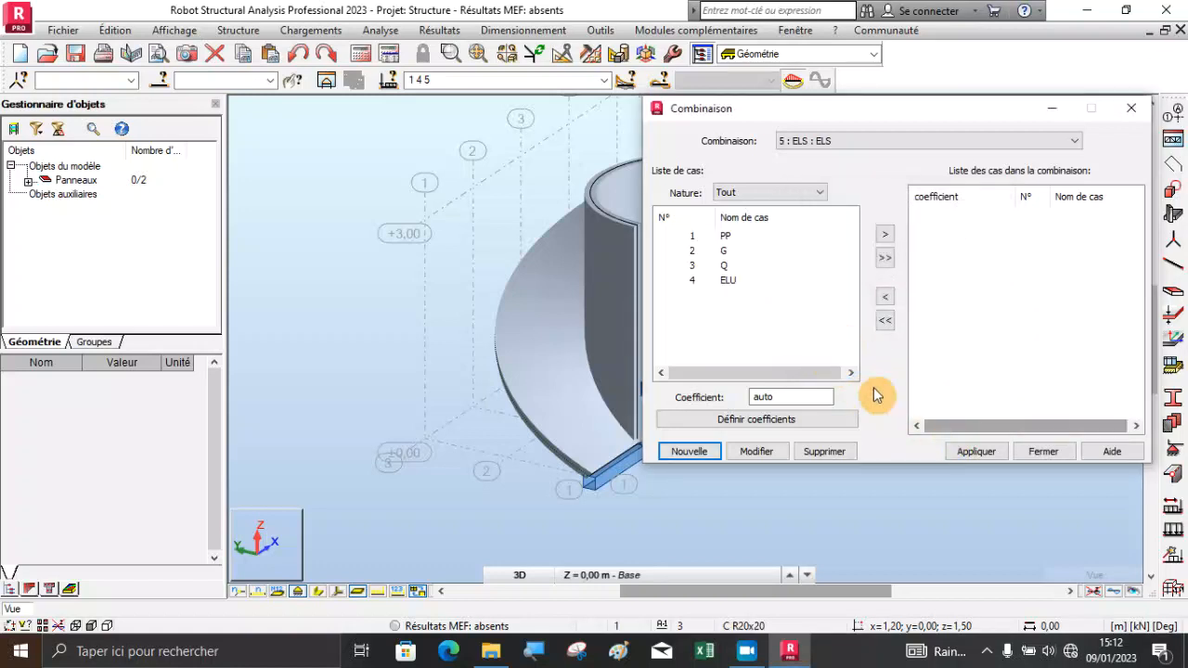
click(887, 259)
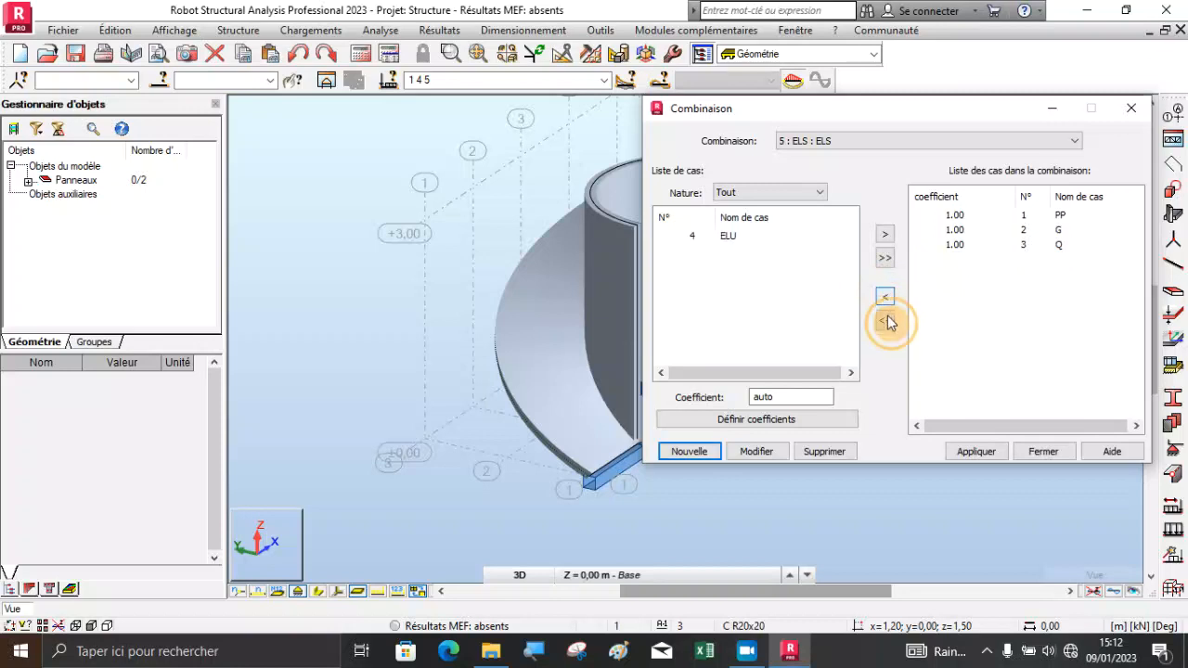
click(974, 452)
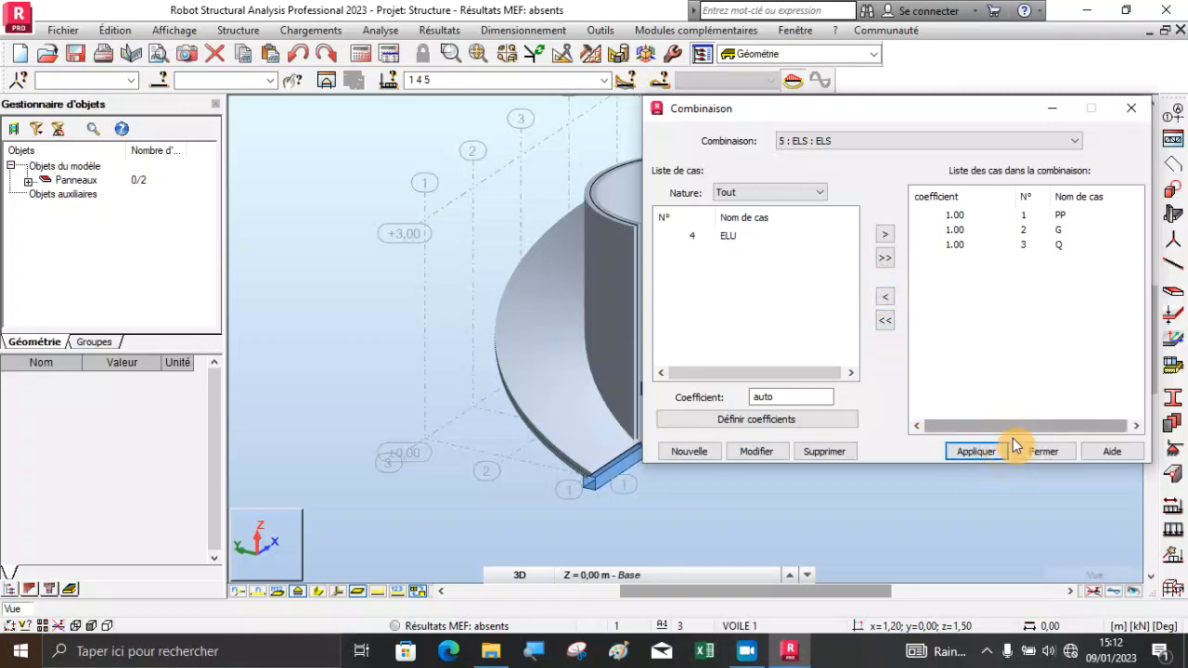
click(1041, 452)
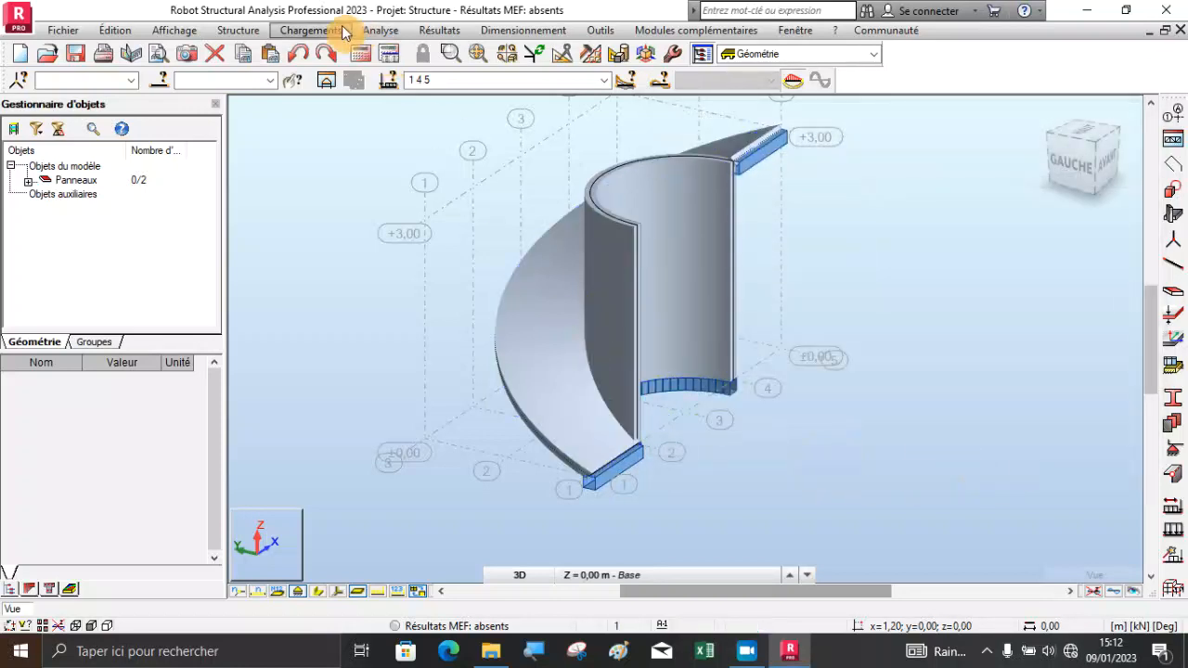
Run the structure calculation and inspect the generated mesh on the stair and curved wall from several angles.
click(361, 55)
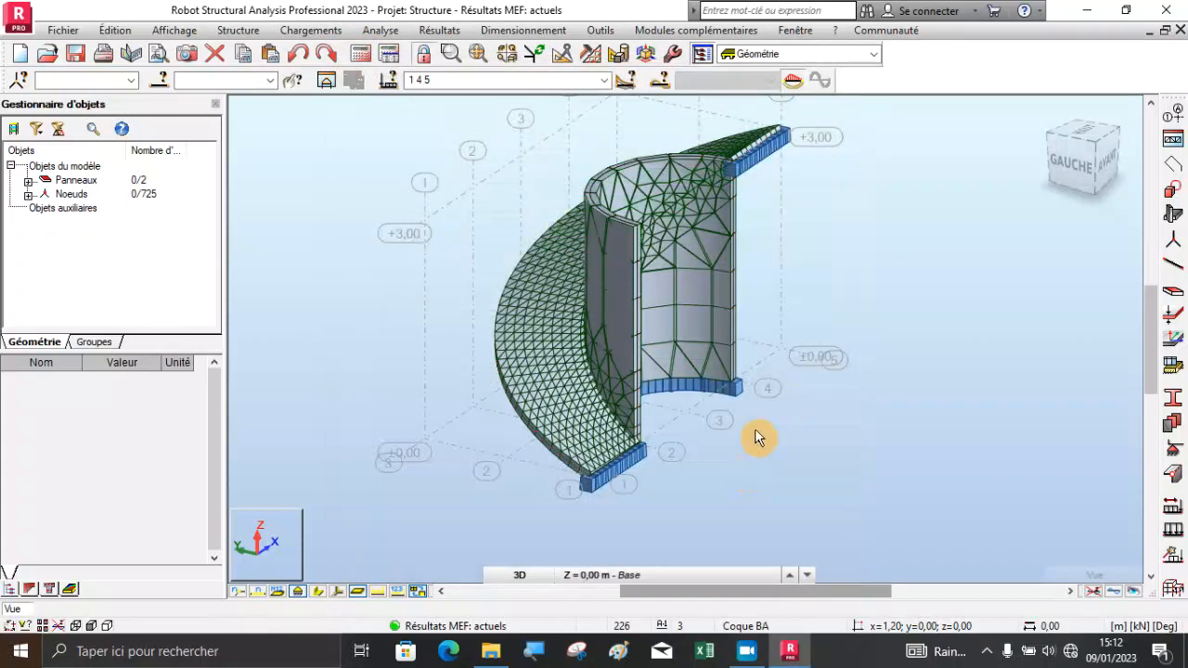
right_click(921, 243)
click(896, 303)
drag(835, 310, 702, 363)
scroll(672, 291, up, 5)
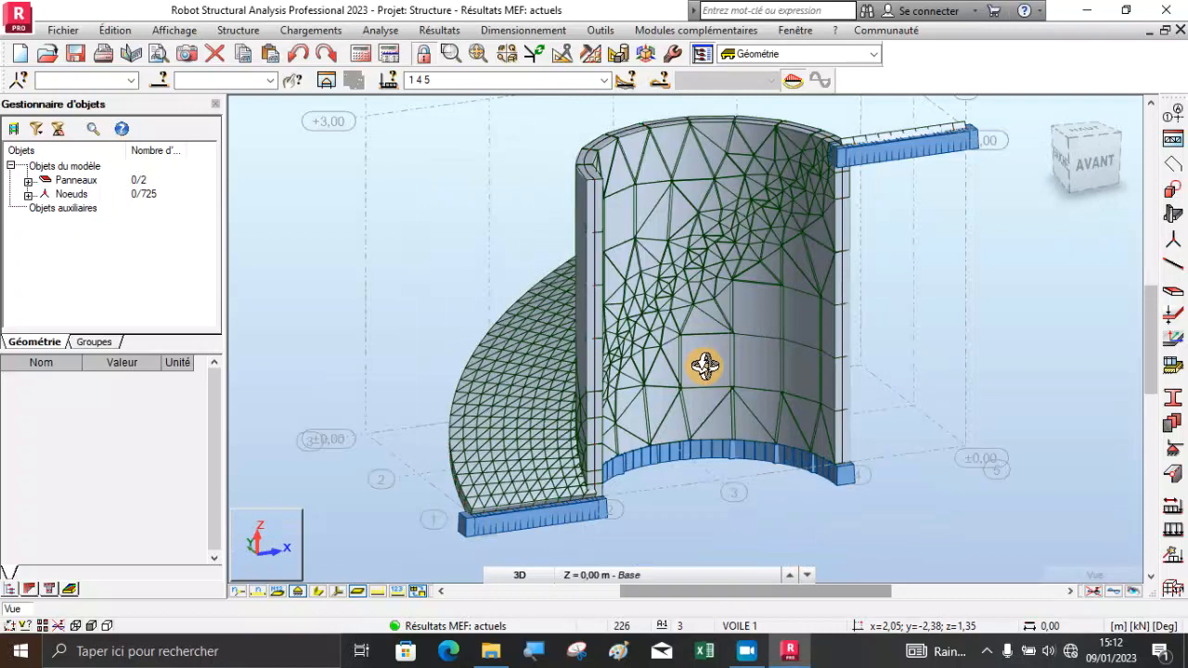
scroll(704, 364, down, 3)
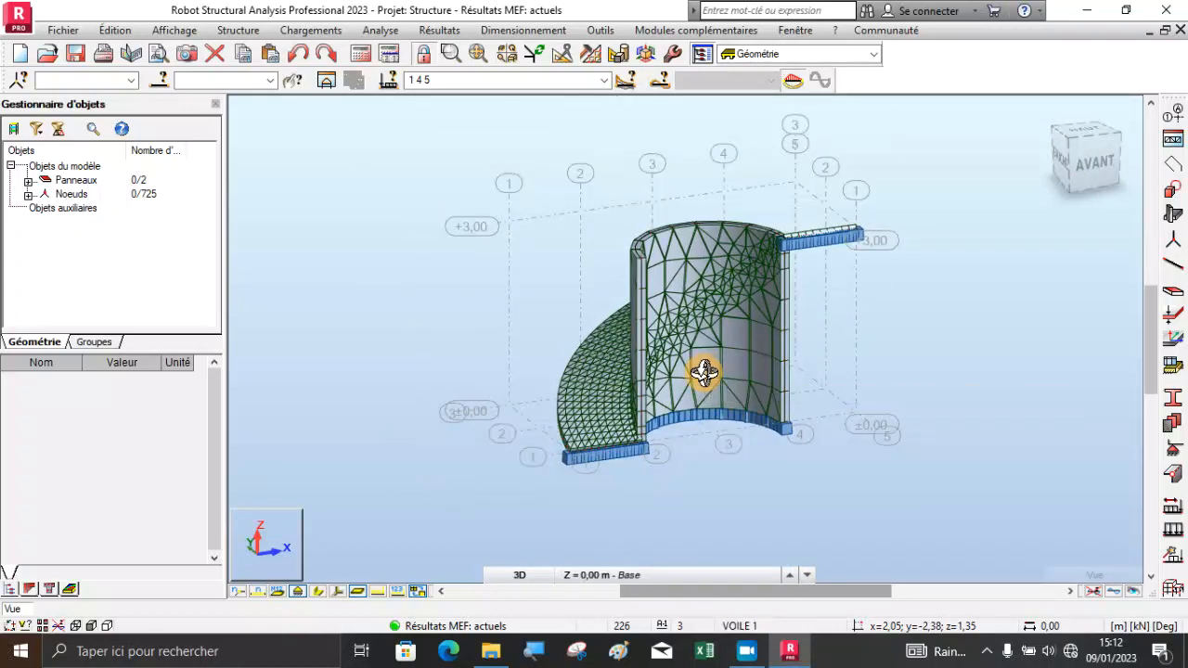
drag(796, 293, 660, 322)
scroll(783, 295, up, 5)
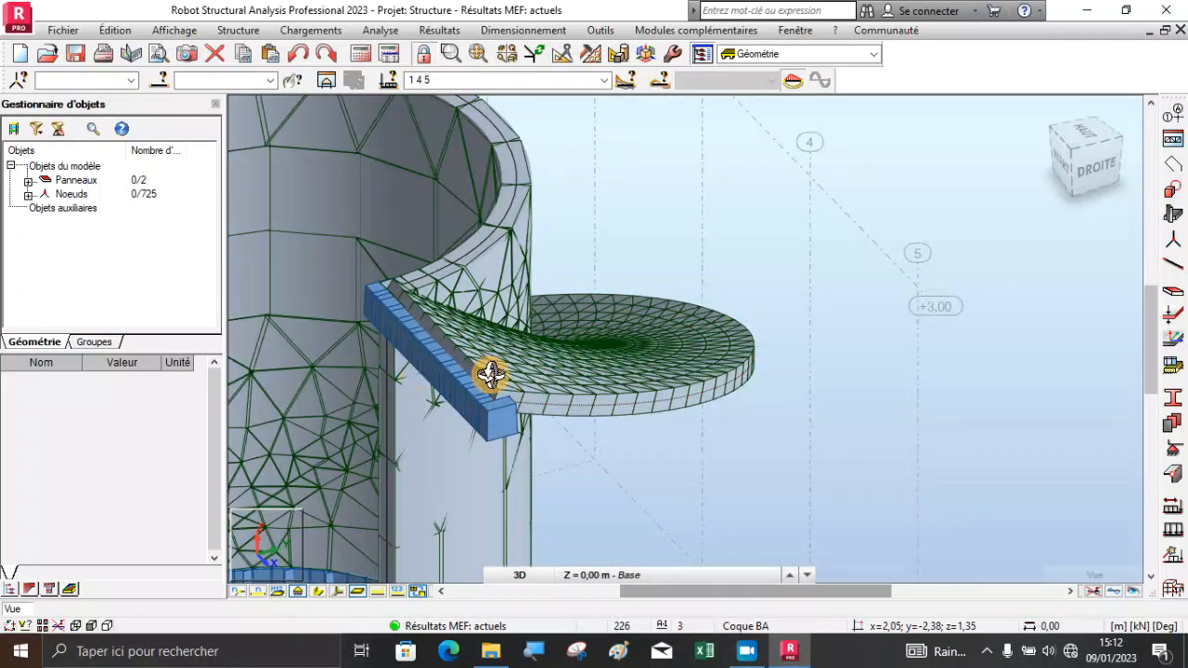
scroll(504, 377, down, 3)
drag(541, 363, 627, 397)
scroll(708, 361, down, 4)
drag(752, 340, 624, 390)
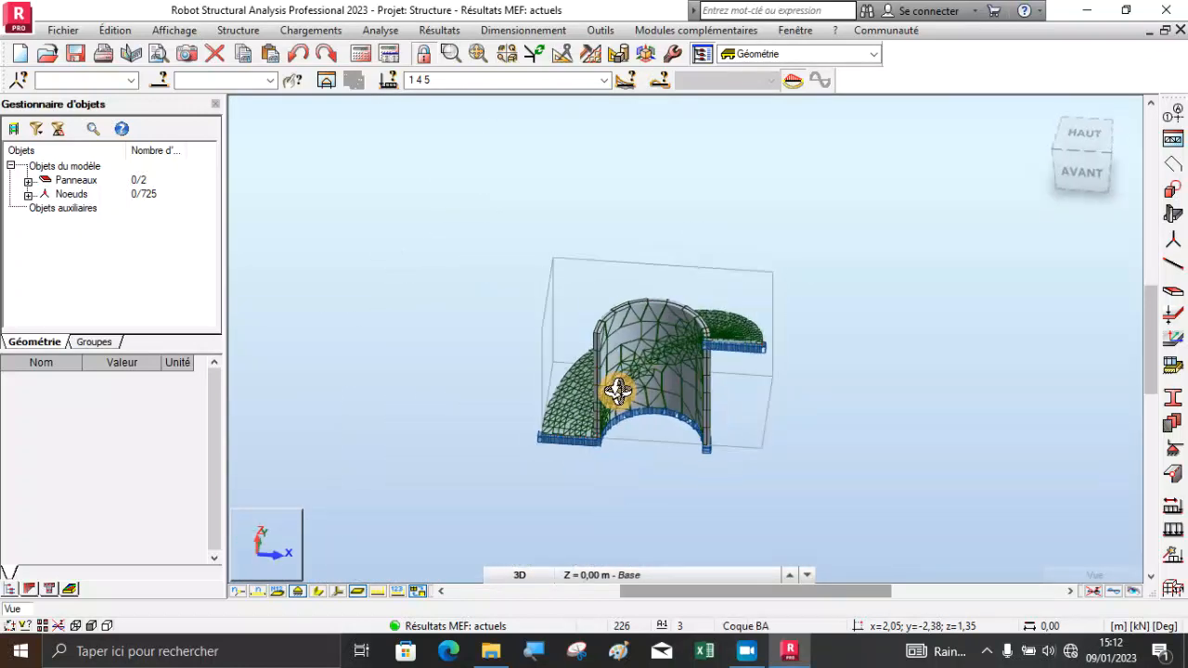
Set ELU as the active case and define a reinforcement type named FER ESCALIER from Coque BA with flexion simple calculation.
click(605, 80)
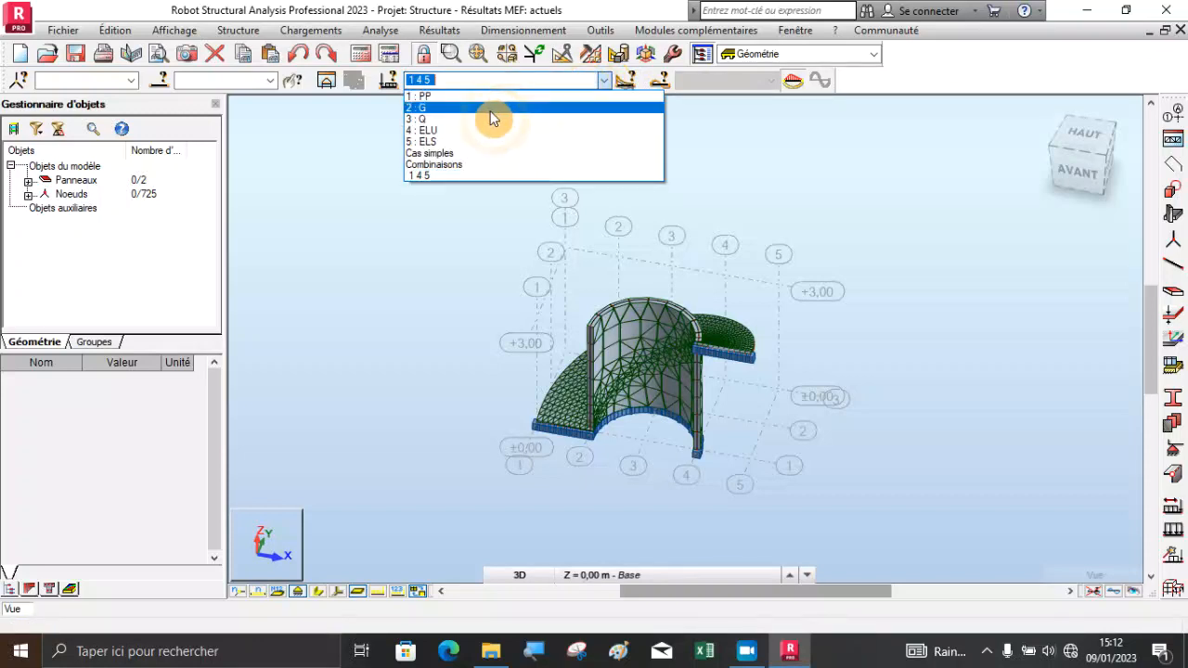
click(425, 131)
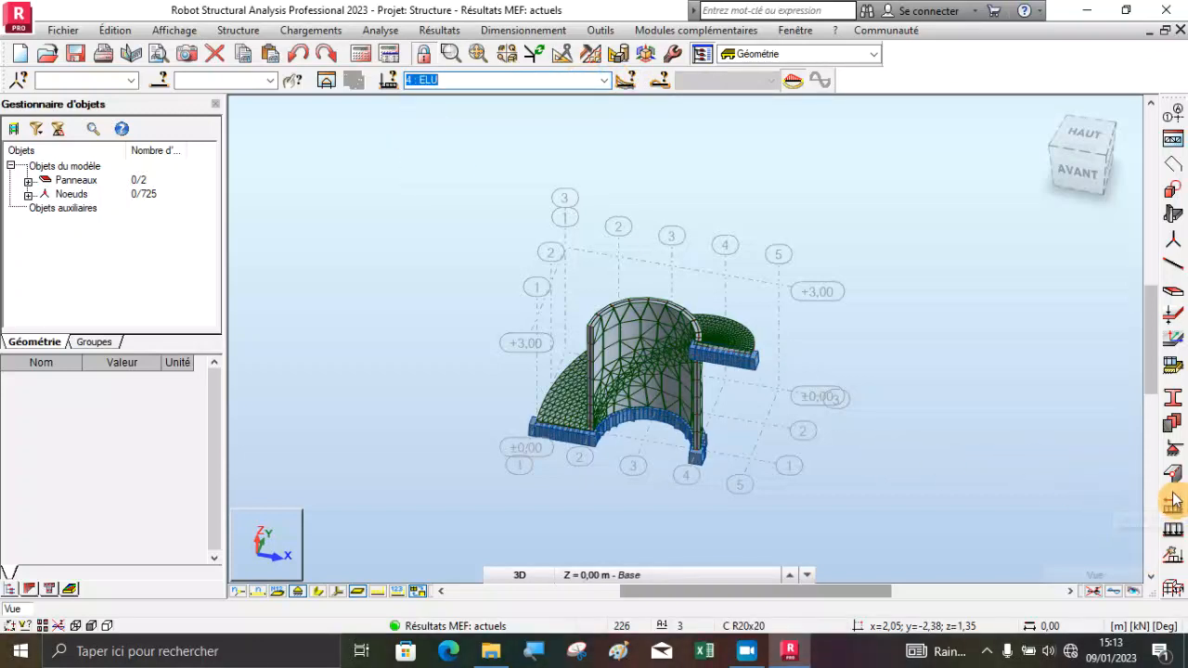
click(1171, 369)
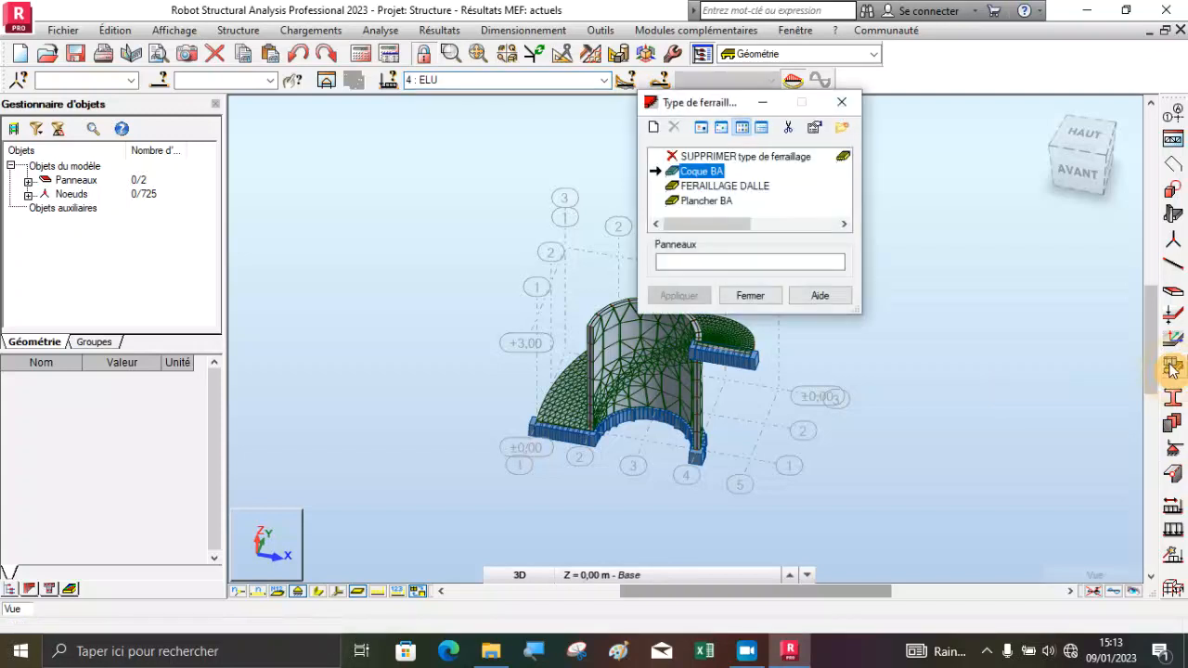
double_click(694, 173)
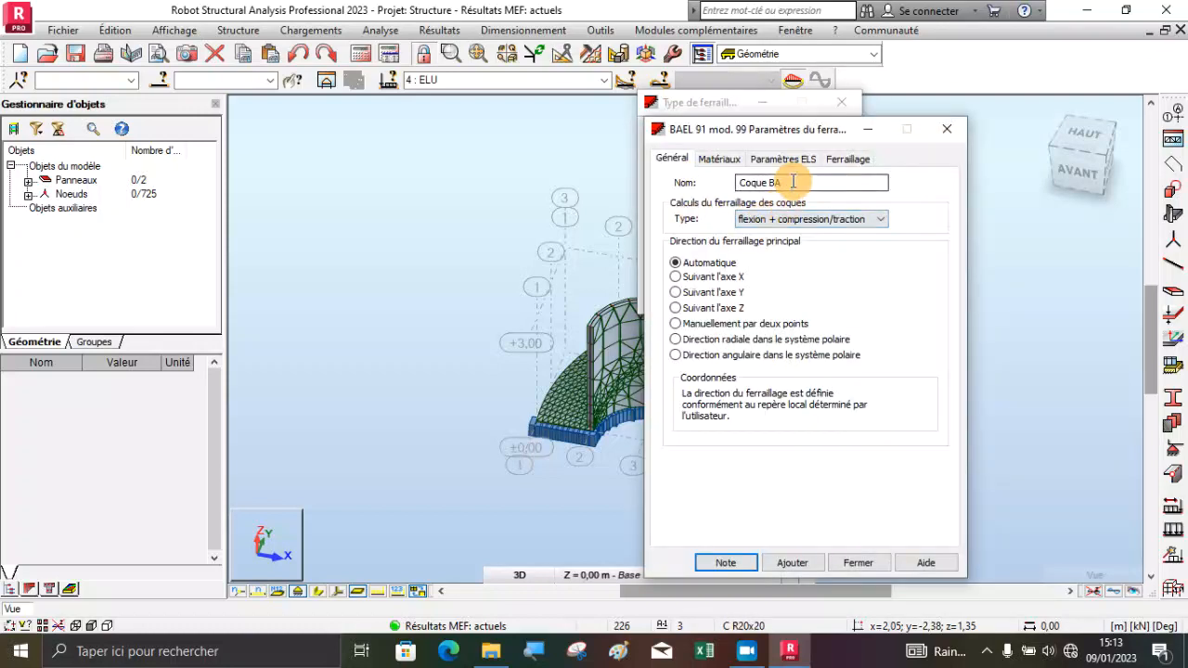
drag(794, 182, 624, 176)
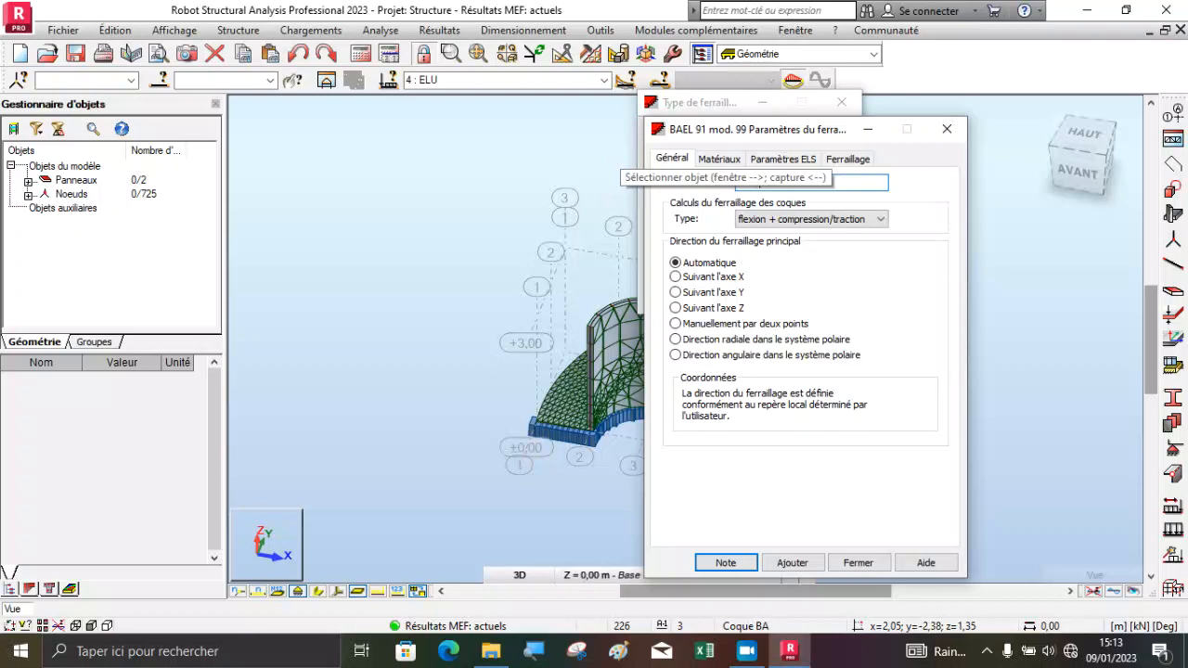
text(FER ESCALIER)
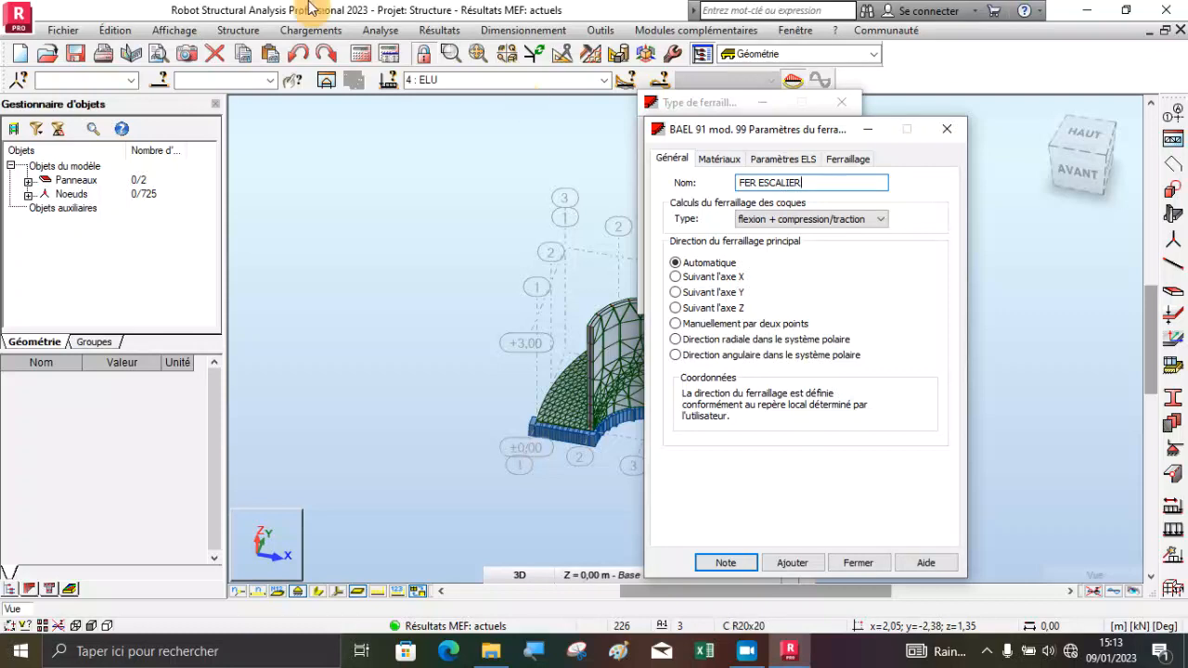
click(787, 219)
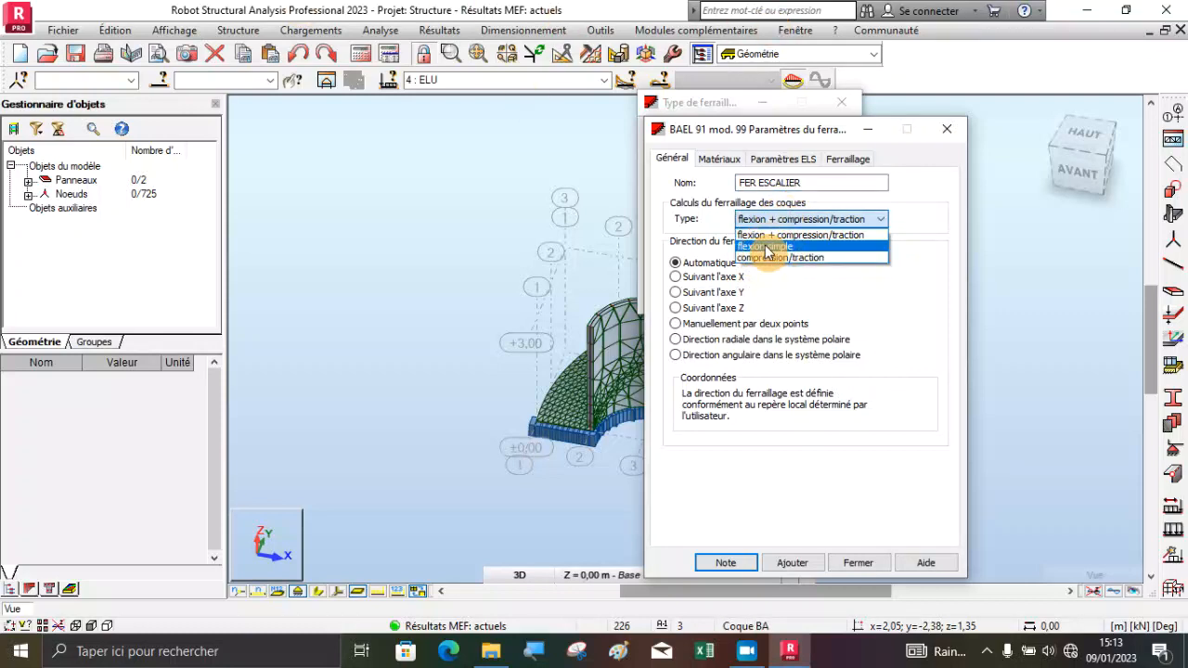
click(766, 246)
Set the reinforcement type's concrete to BETON25 independent of the structure model, with HA 500 steel.
click(717, 159)
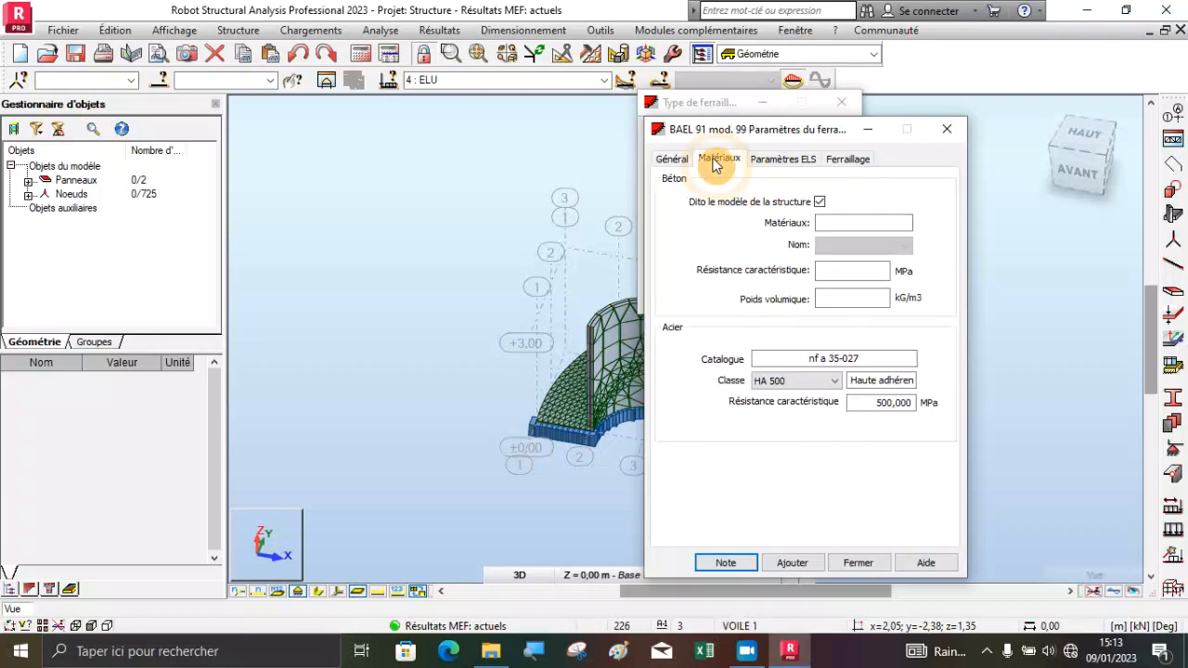
click(819, 202)
click(891, 245)
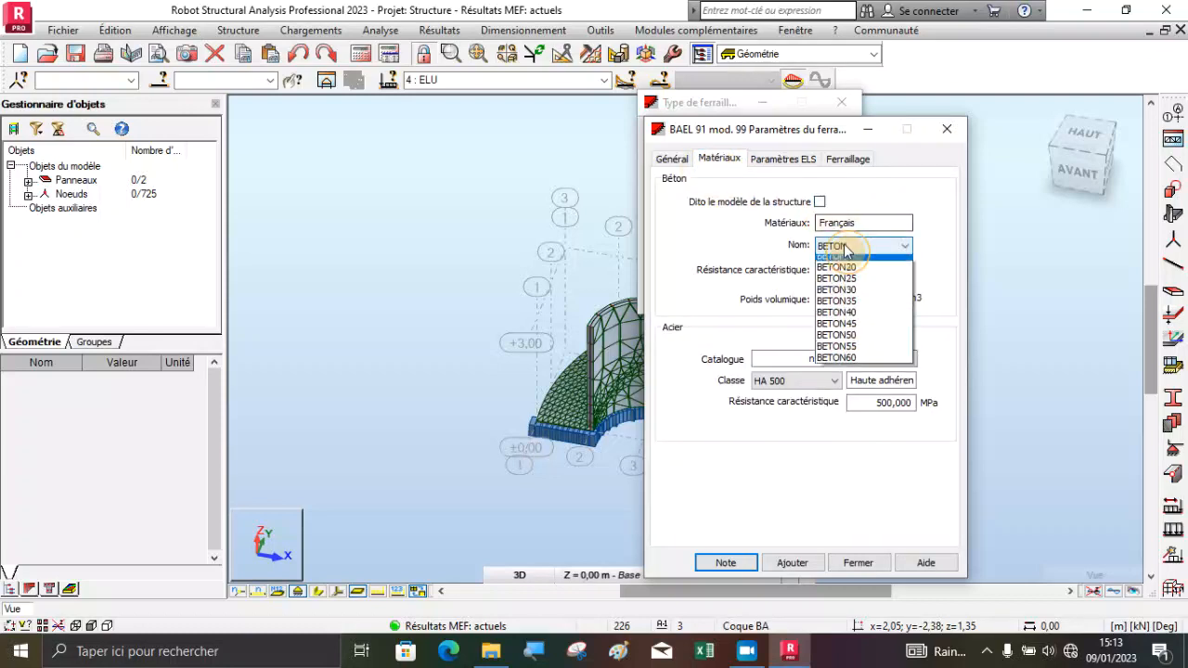
click(847, 297)
click(793, 381)
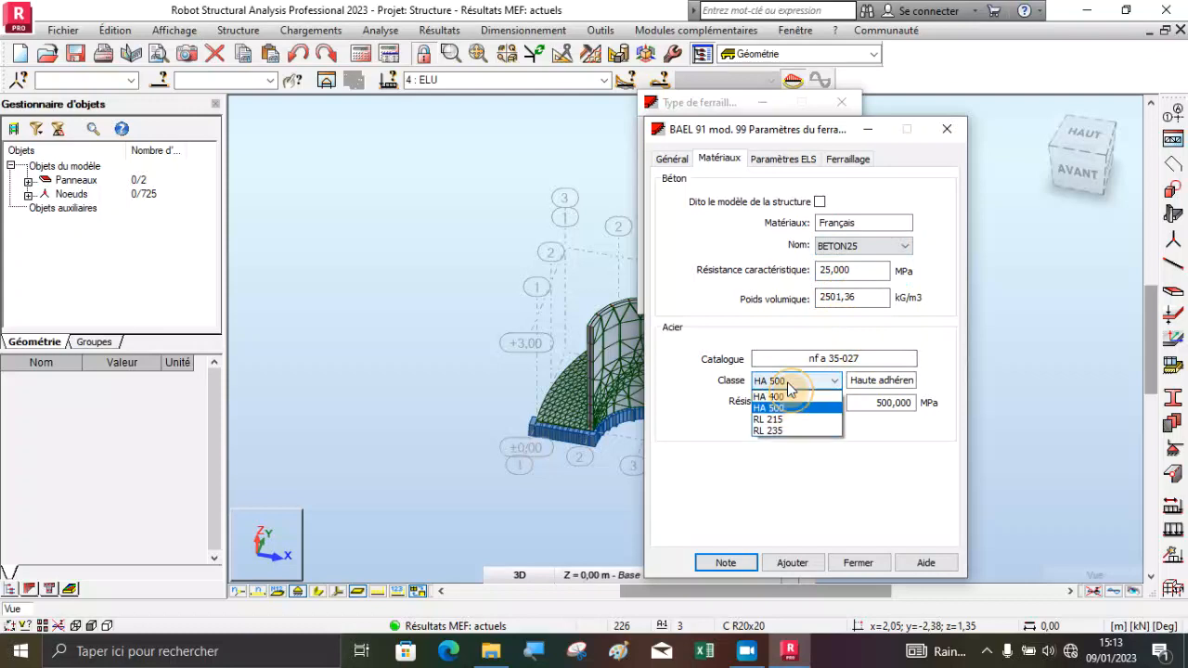
click(767, 406)
Review the ELS parameters and the bar and cover settings, then add the FER ESCALIER reinforcement type and close its parameters.
click(783, 158)
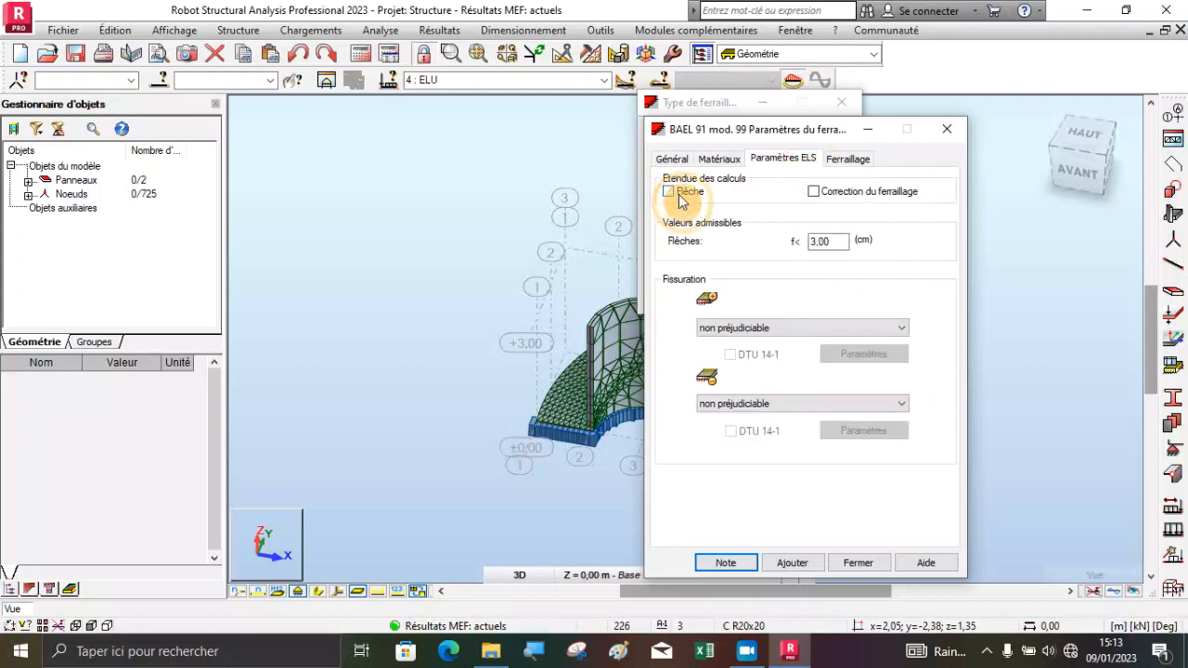
click(845, 167)
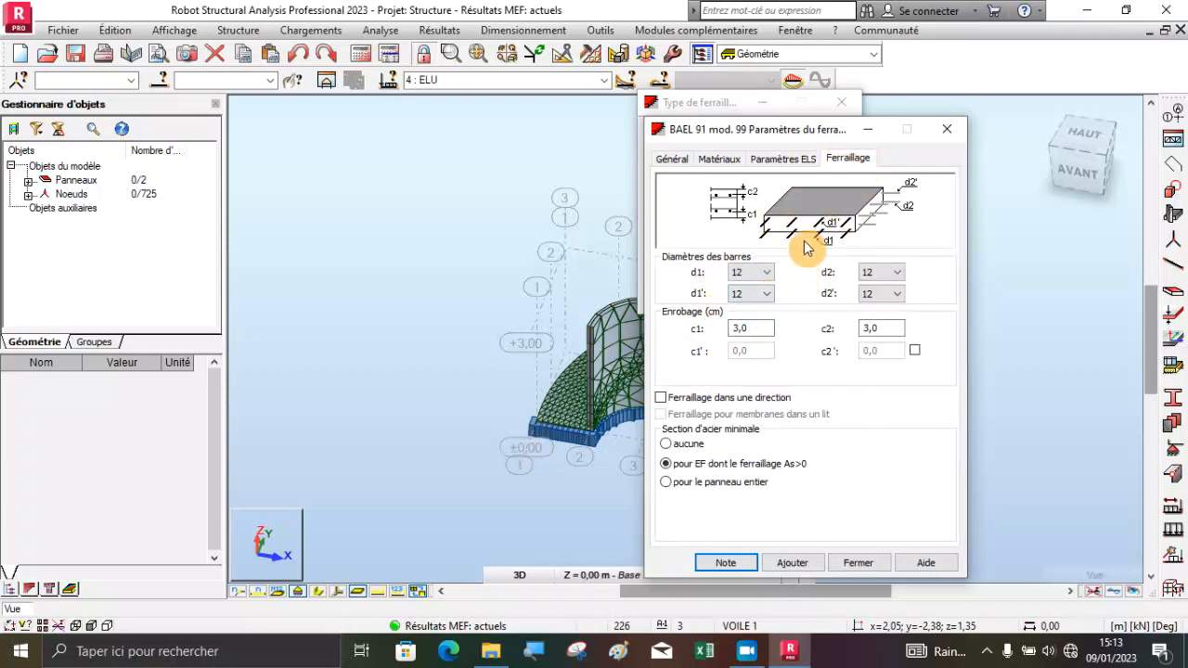
click(793, 565)
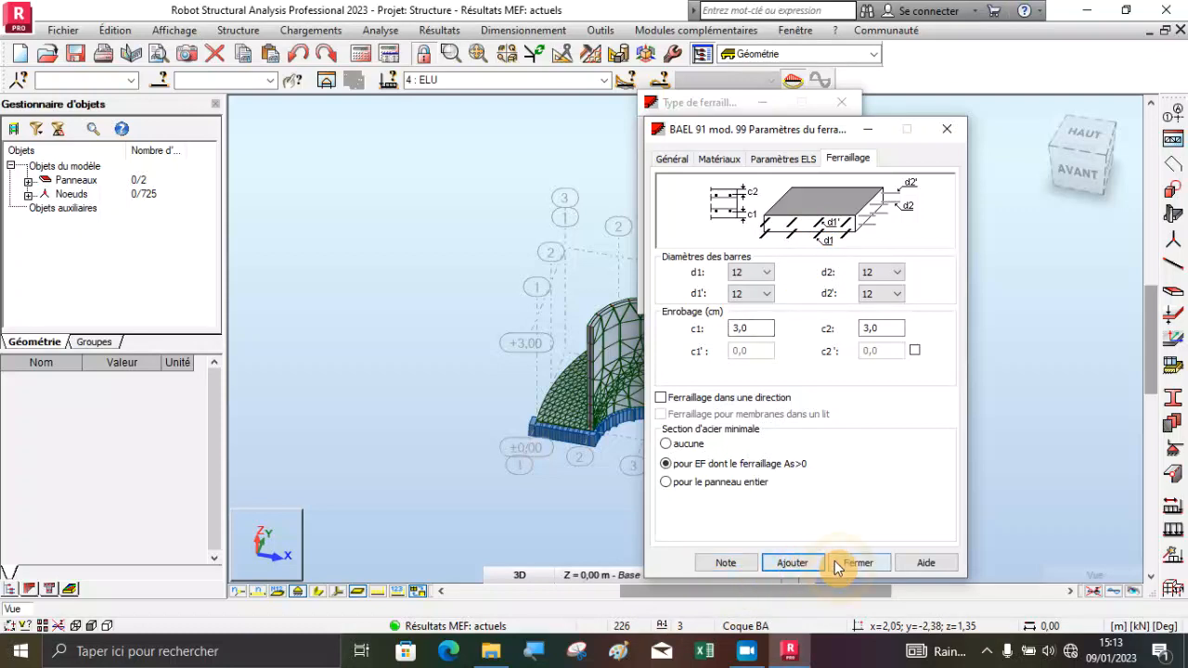
click(837, 563)
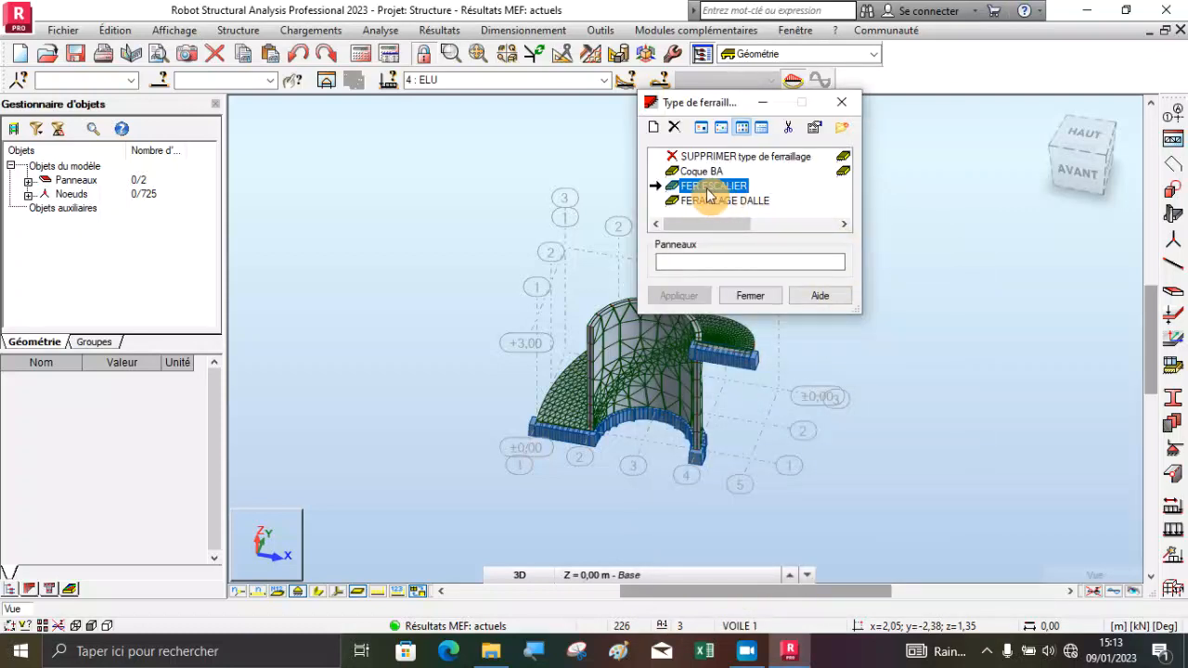
Assign the FER ESCALIER reinforcement type to the helical stair panel 1 and close the reinforcement type dialog.
click(695, 260)
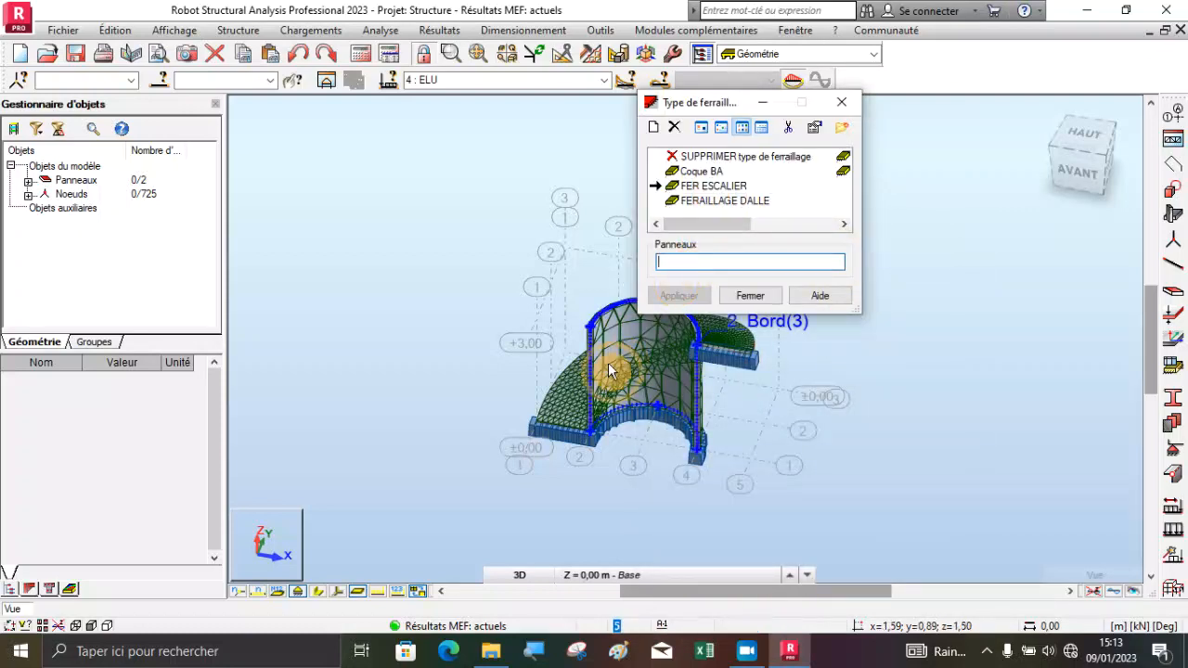
scroll(538, 432, up, 3)
click(542, 423)
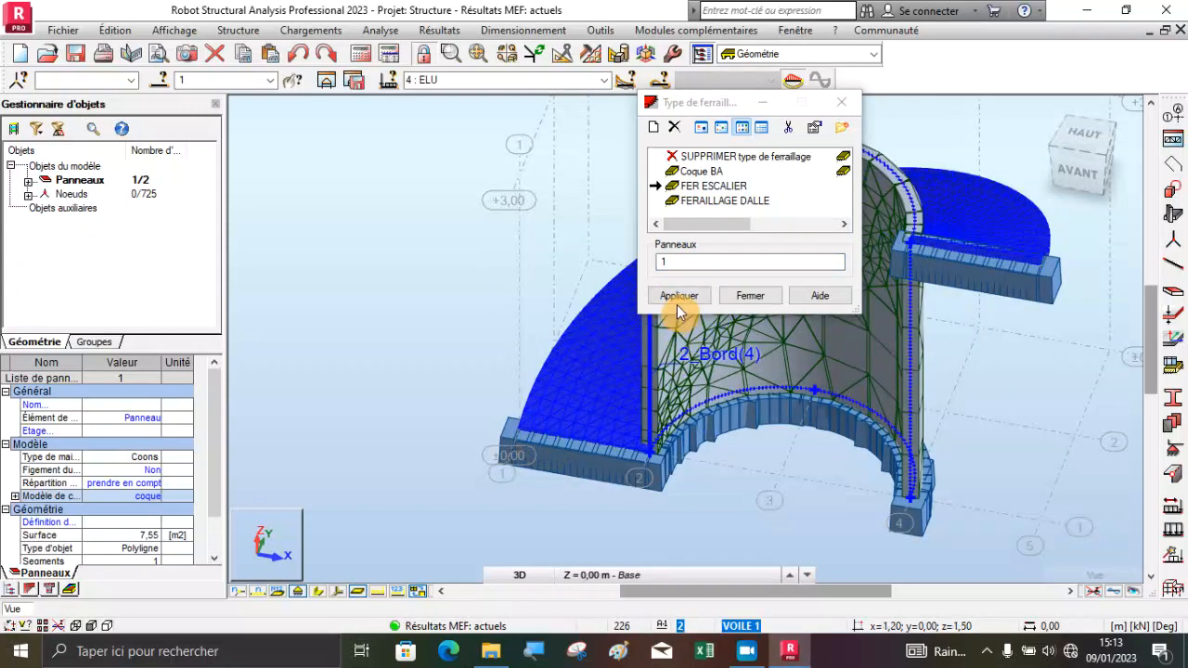
click(678, 297)
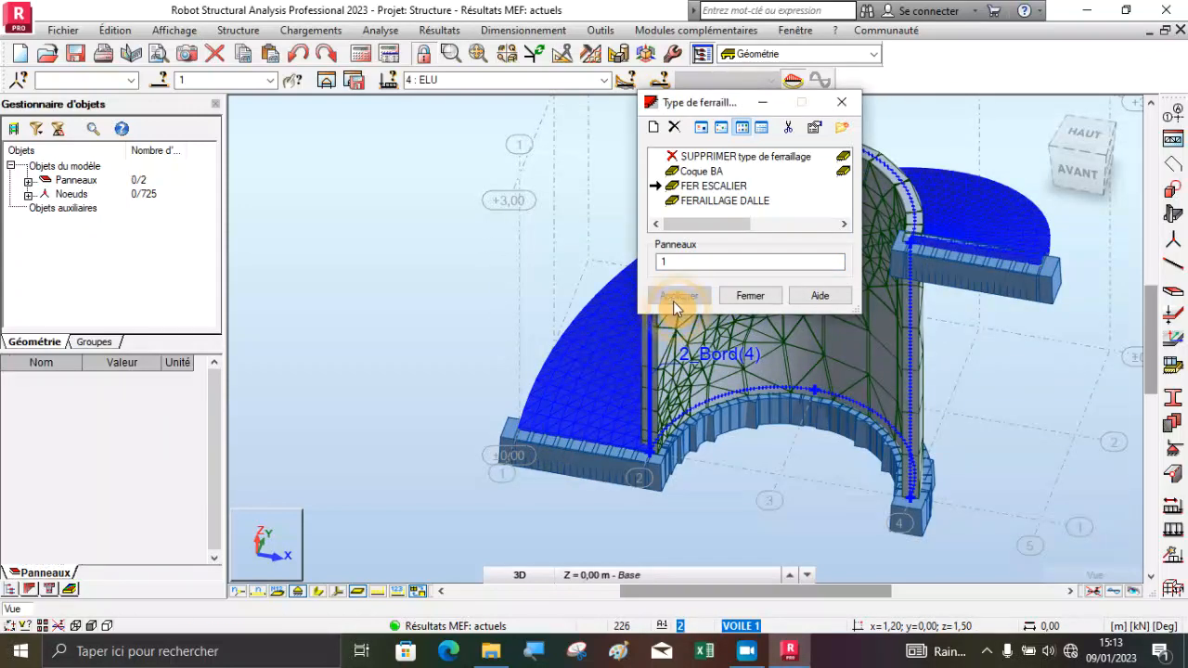
click(750, 296)
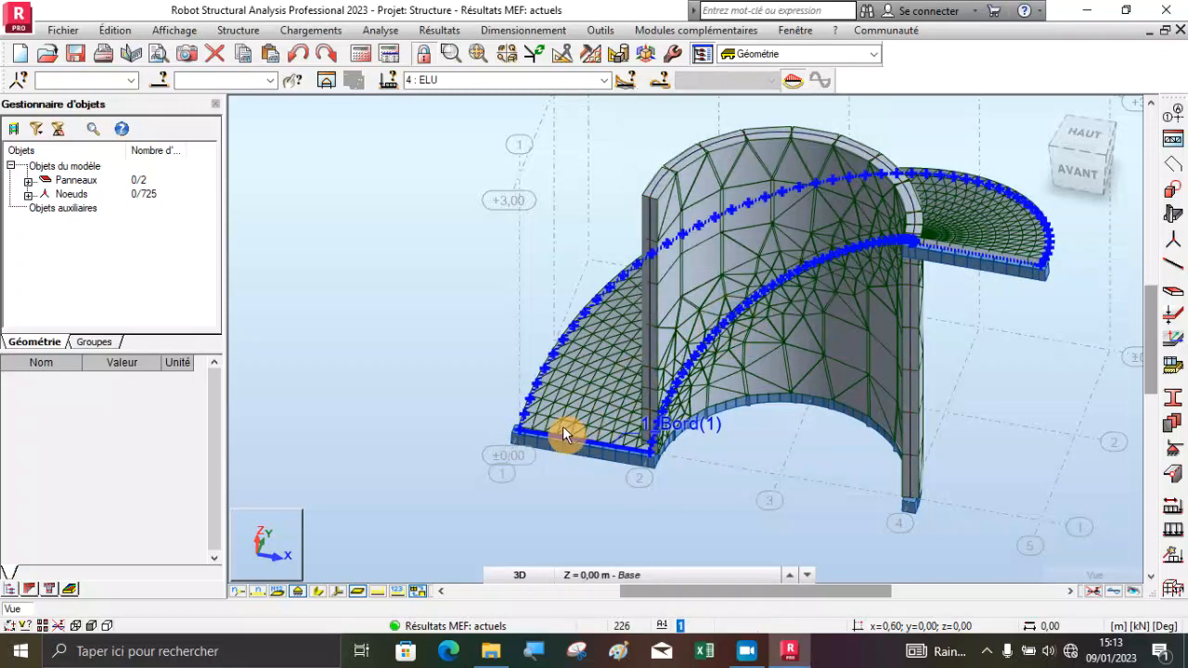
Select the stair panel and open the theoretical reinforcement design for reinforced concrete slabs and walls.
click(563, 435)
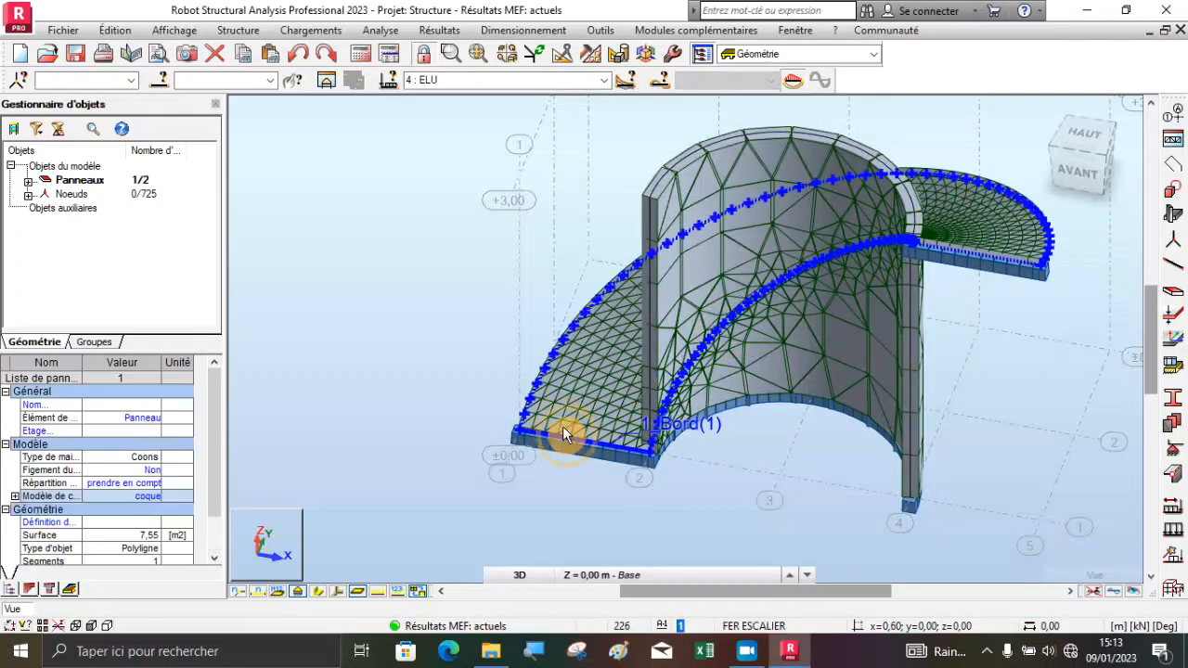
click(548, 34)
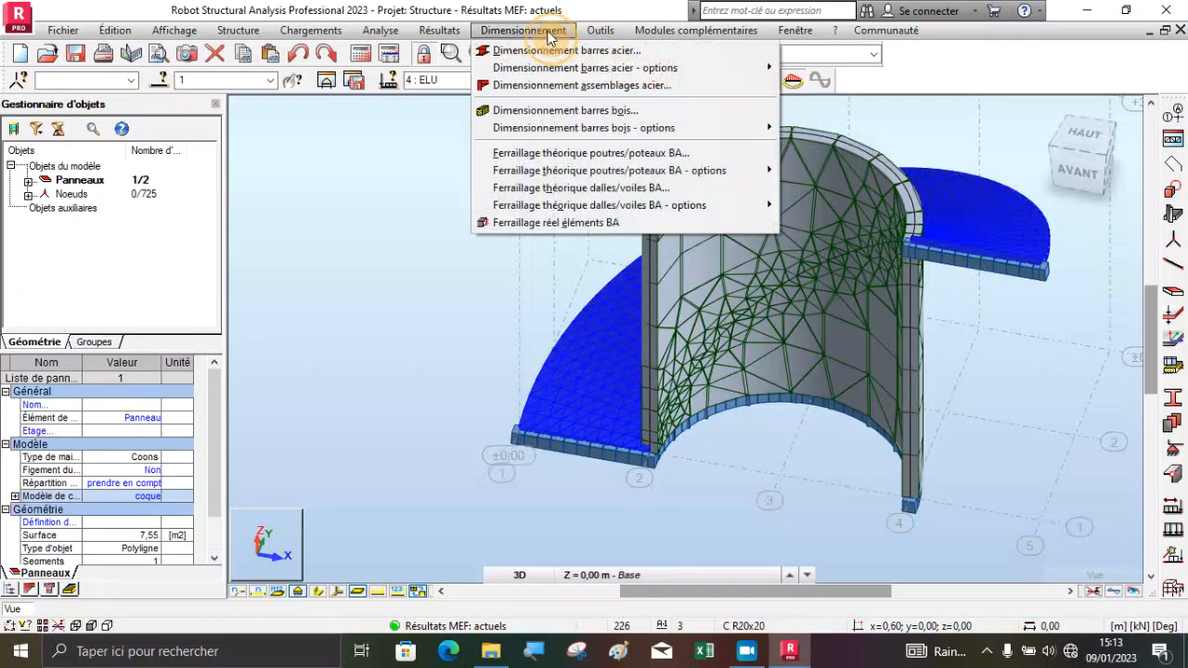
click(575, 189)
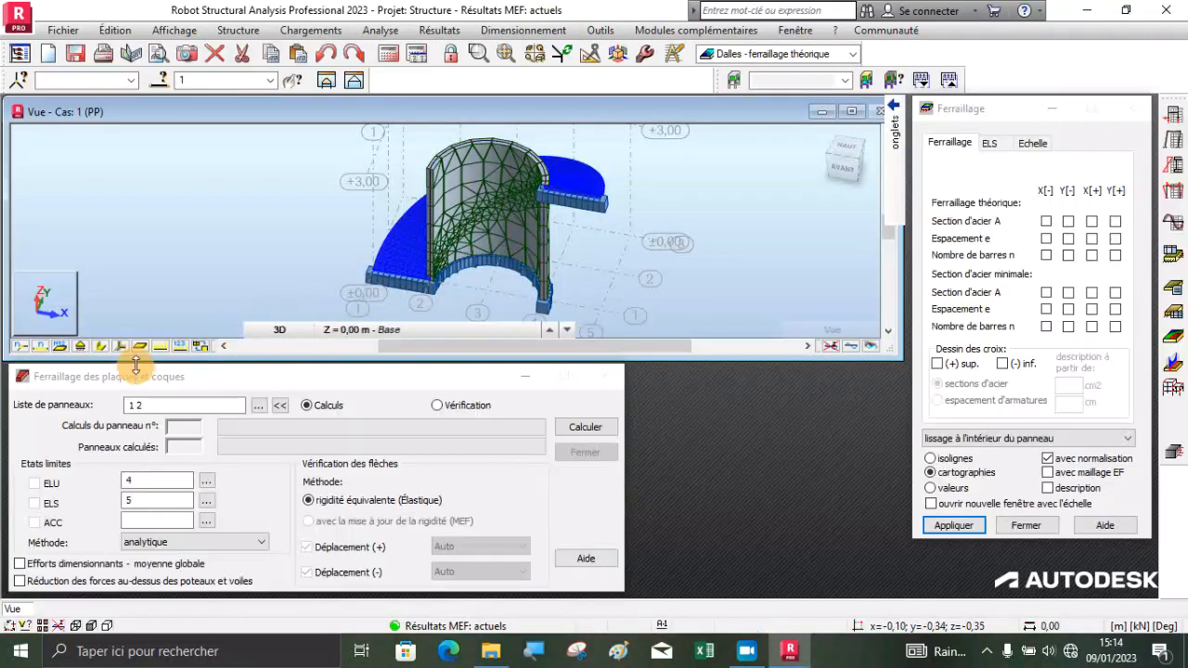
Restrict the reinforcement calculation to panel 1, run it, and close the calculation status report.
click(169, 406)
key(BackSpace)
key(BackSpace)
key(BackSpace)
click(357, 329)
scroll(386, 275, up, 5)
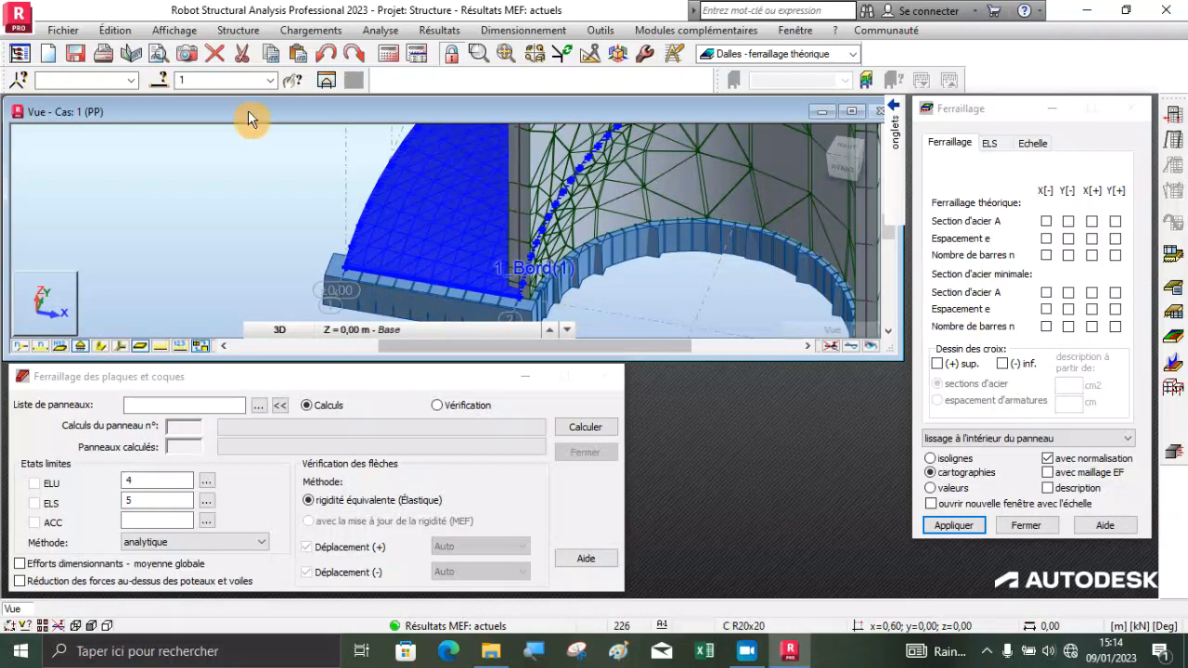
click(144, 405)
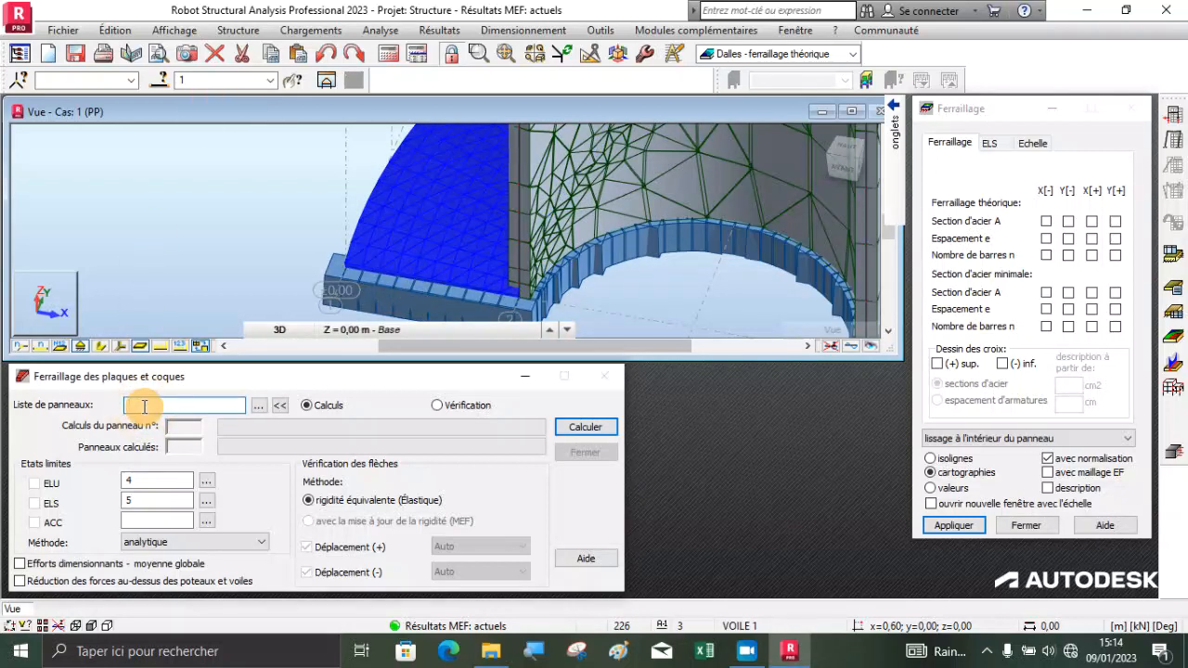
text(1)
click(580, 428)
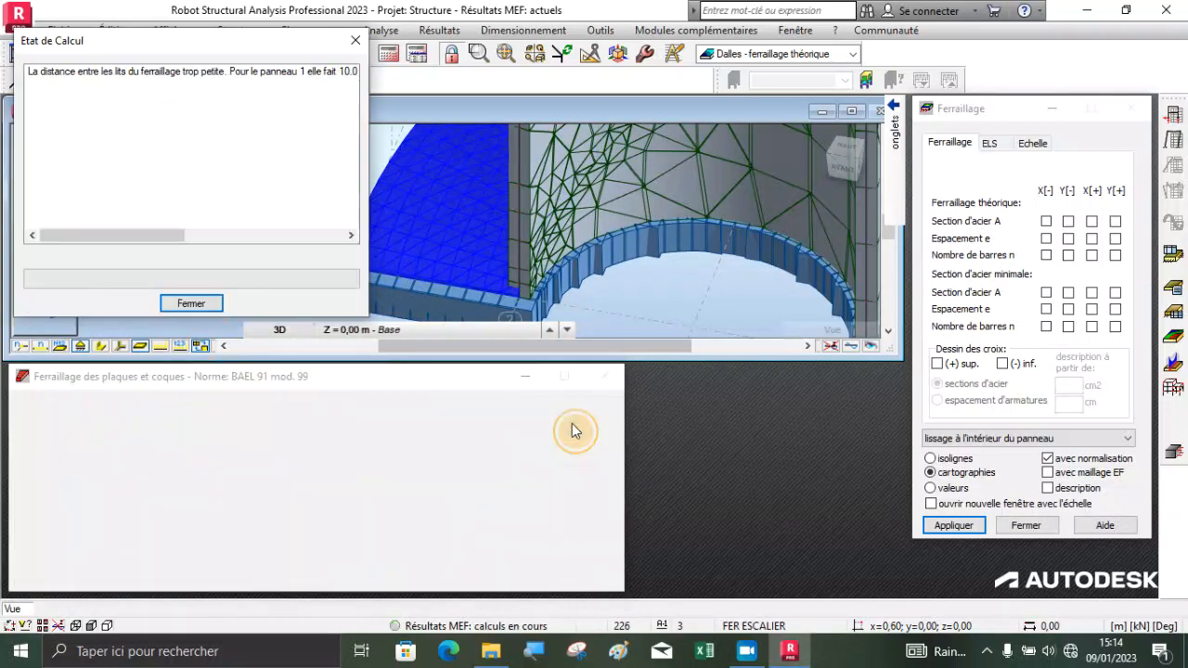
click(191, 306)
Show the model from above and isolate the selected stair panel in its own view window.
shift+middle_drag(325, 291, 353, 292)
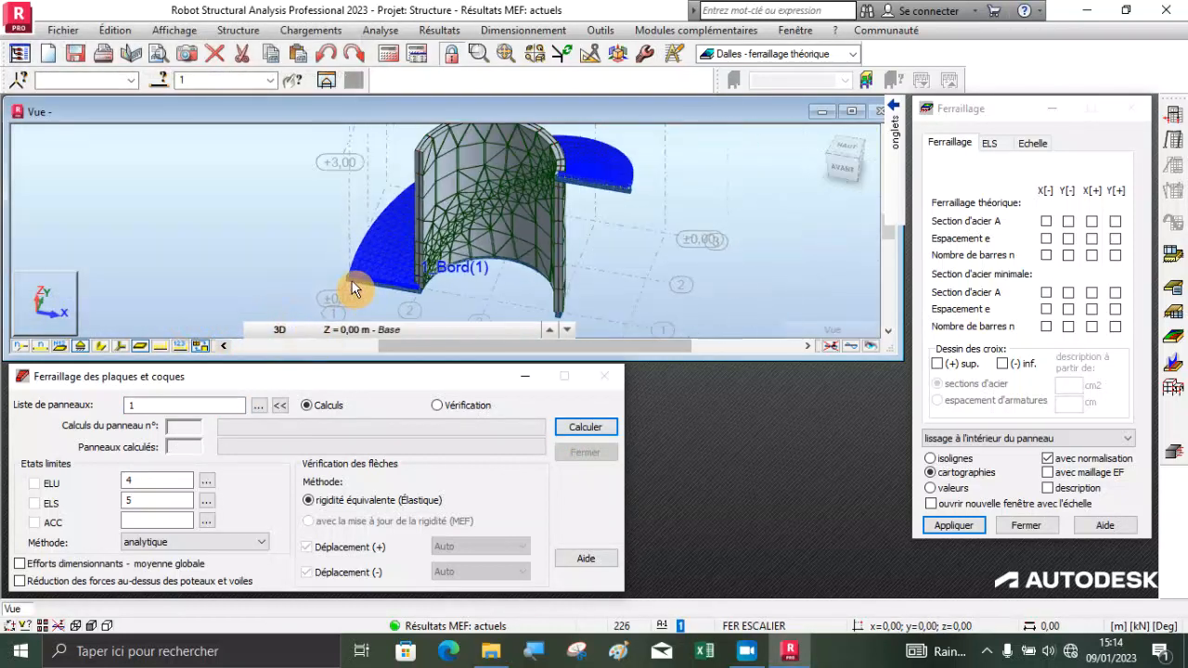
click(852, 141)
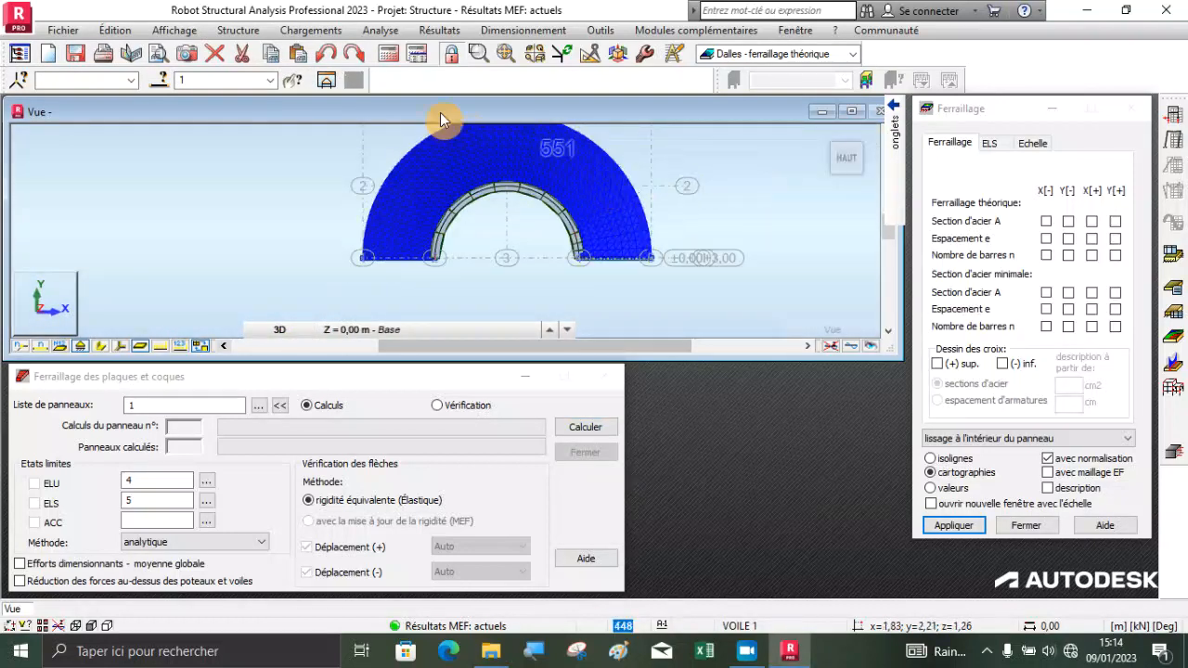
click(328, 81)
scroll(549, 237, up, 3)
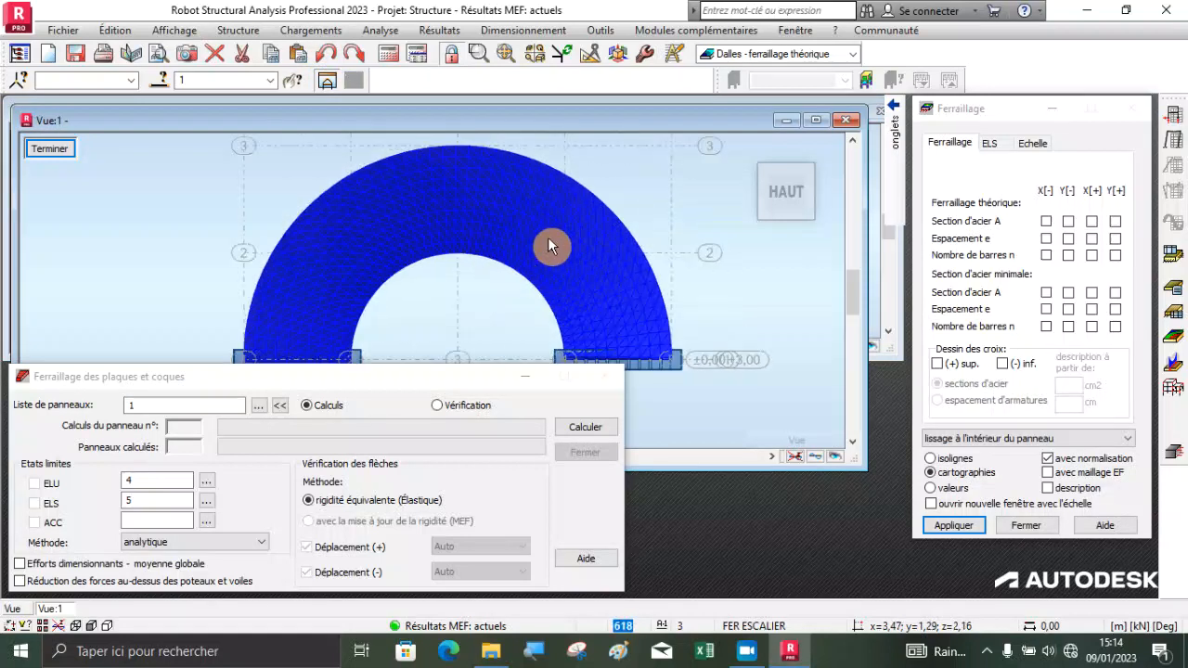
scroll(579, 201, down, 2)
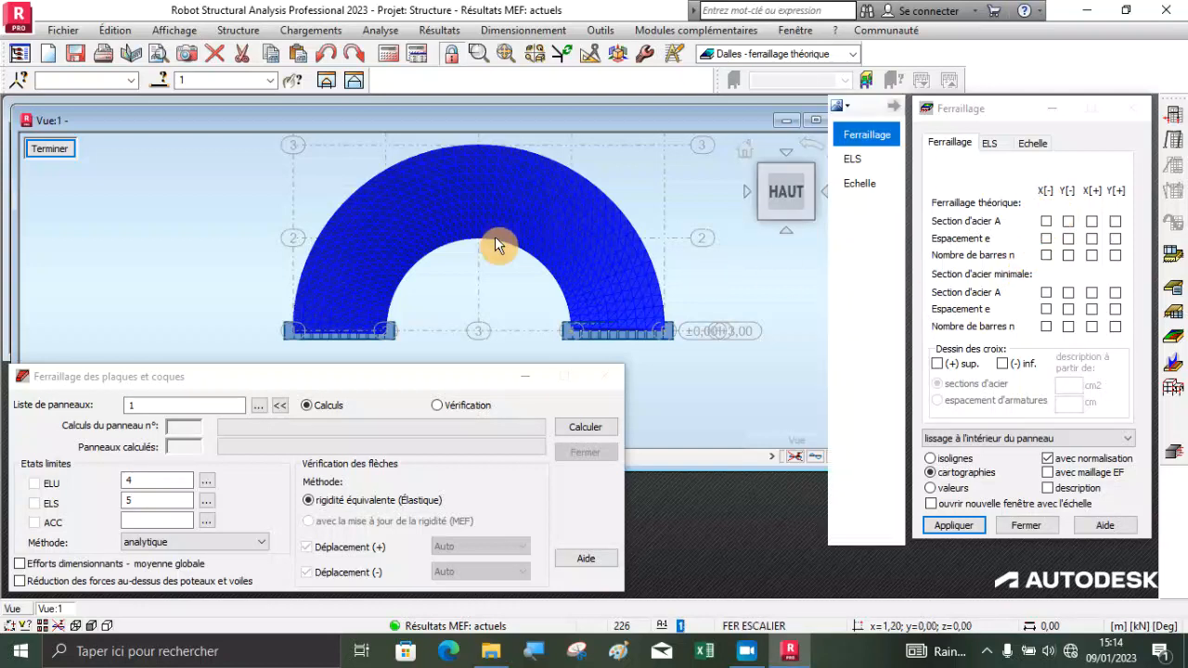
Display the stair's theoretical steel area A in direction X[-] as values with descriptions, and examine them across the panel.
click(1045, 222)
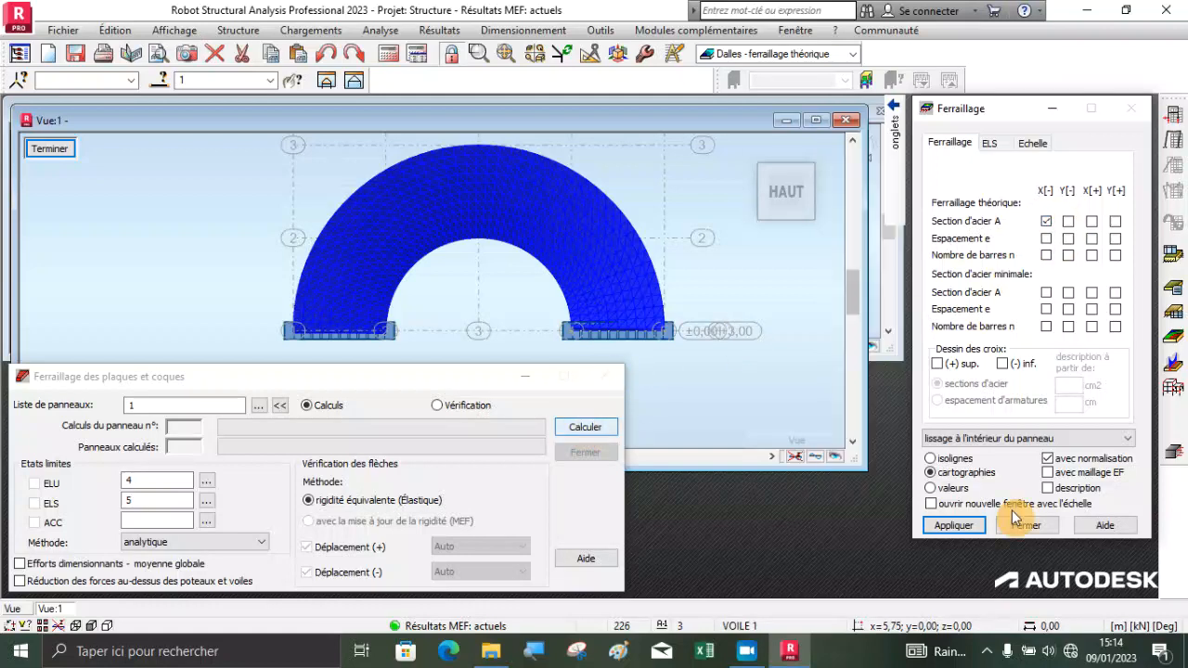
click(931, 488)
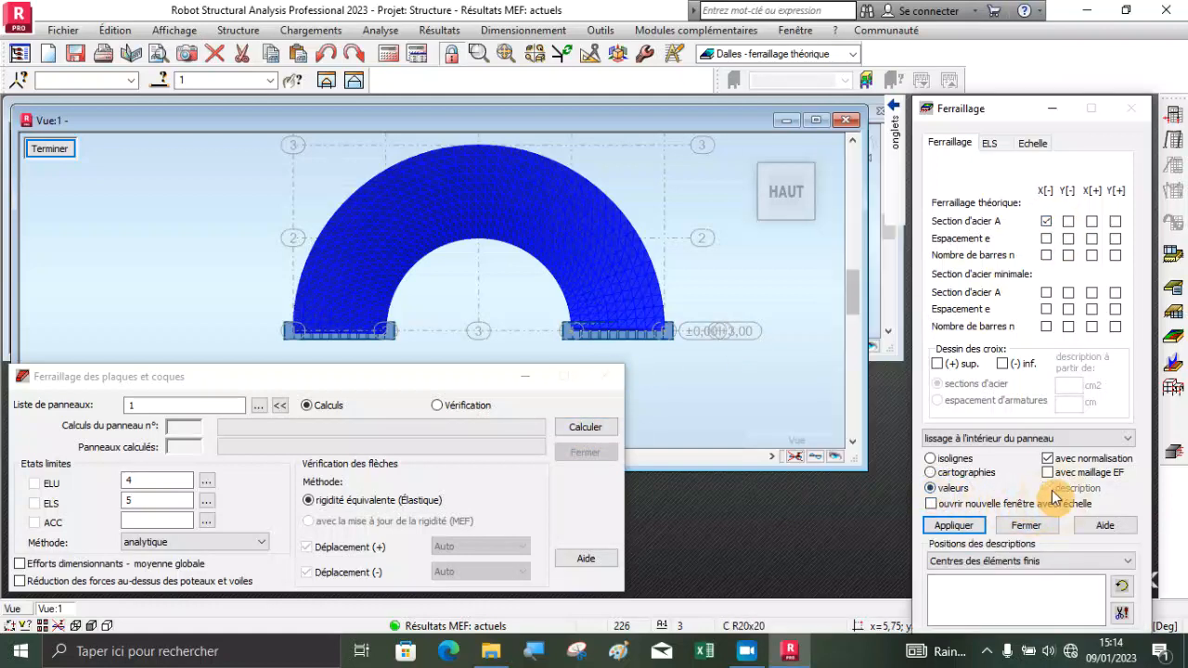
click(1048, 490)
click(953, 525)
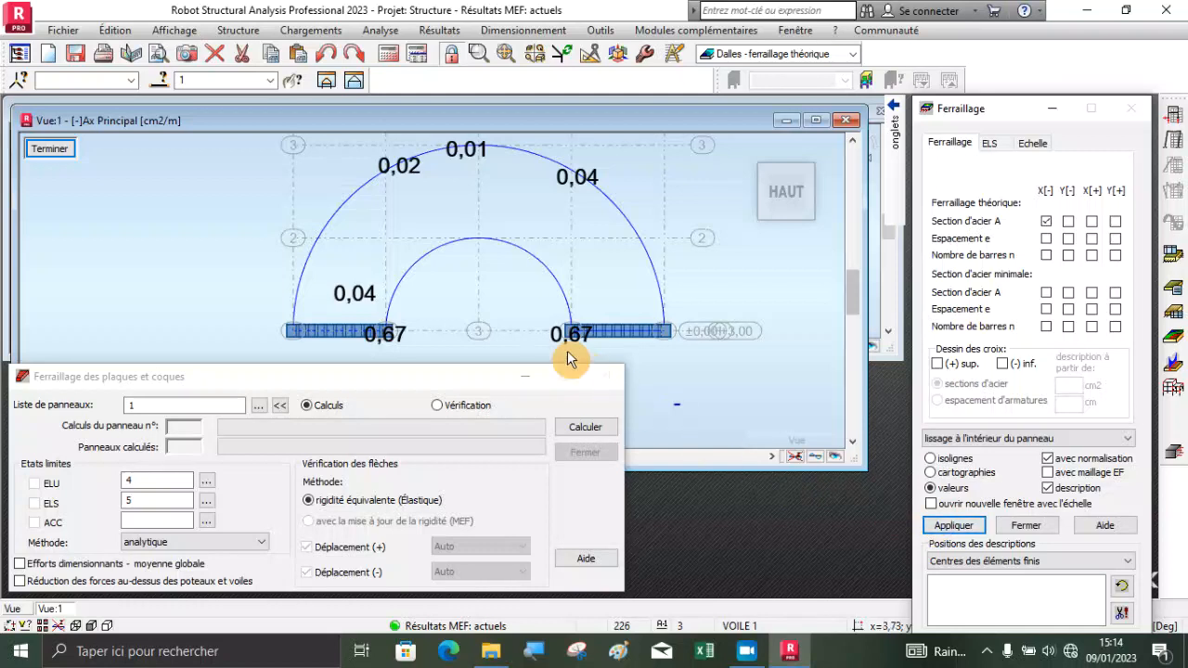
scroll(401, 153, up, 1)
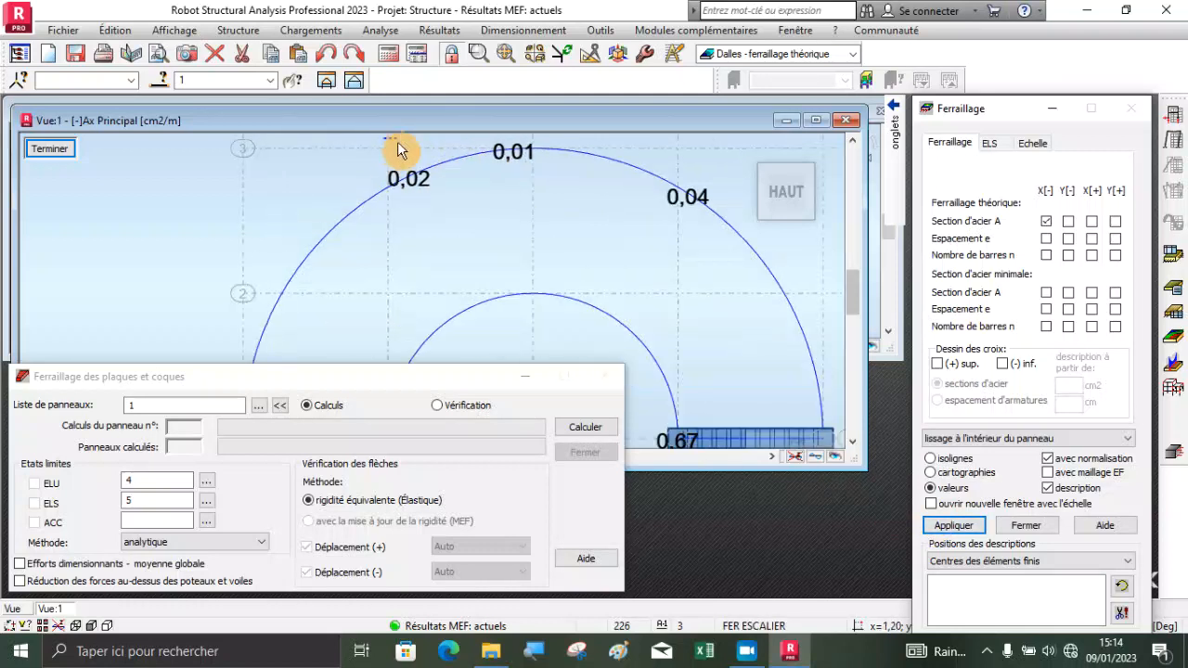
scroll(506, 199, down, 1)
scroll(509, 196, down, 2)
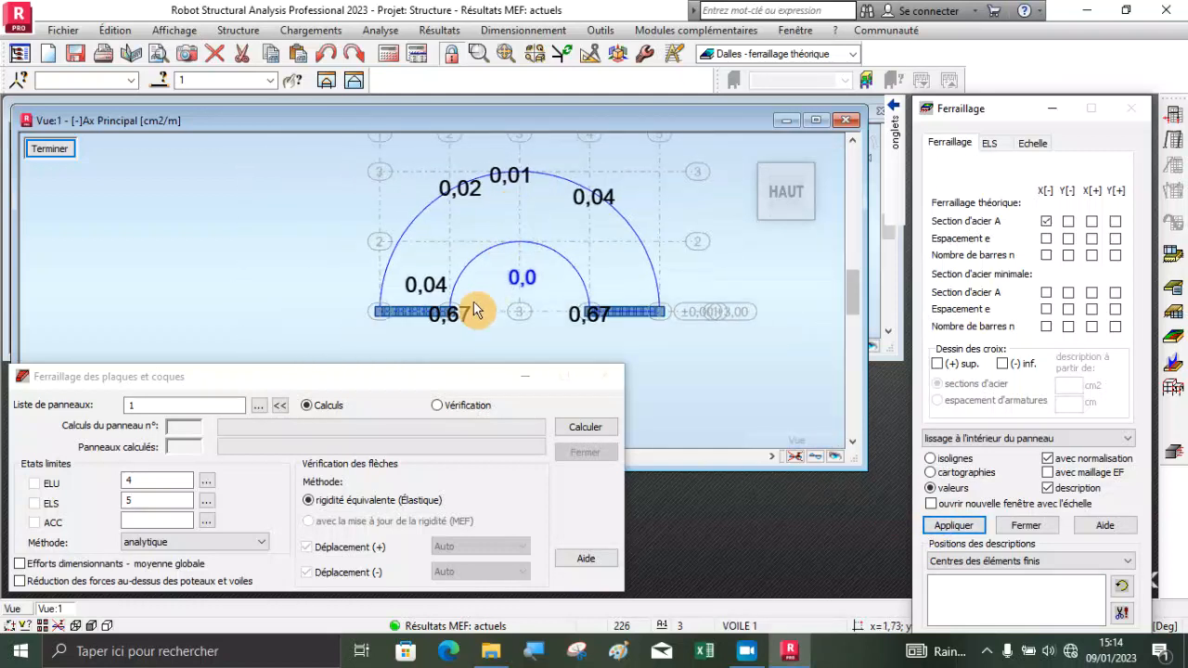
scroll(467, 316, up, 2)
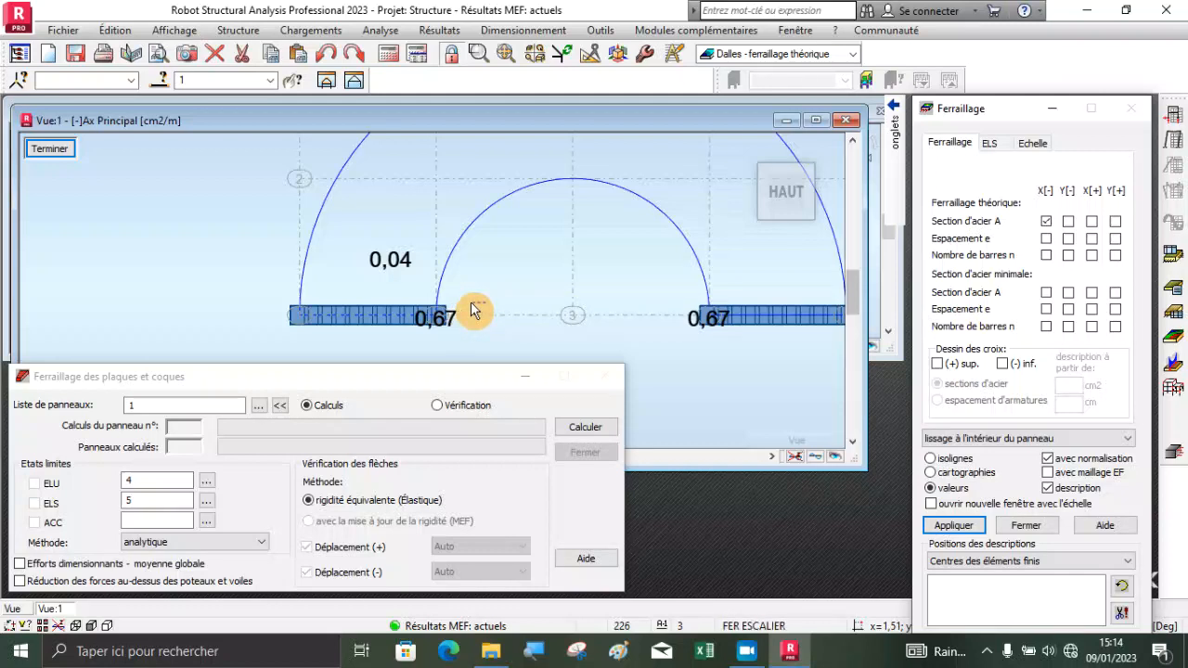
scroll(472, 311, down, 2)
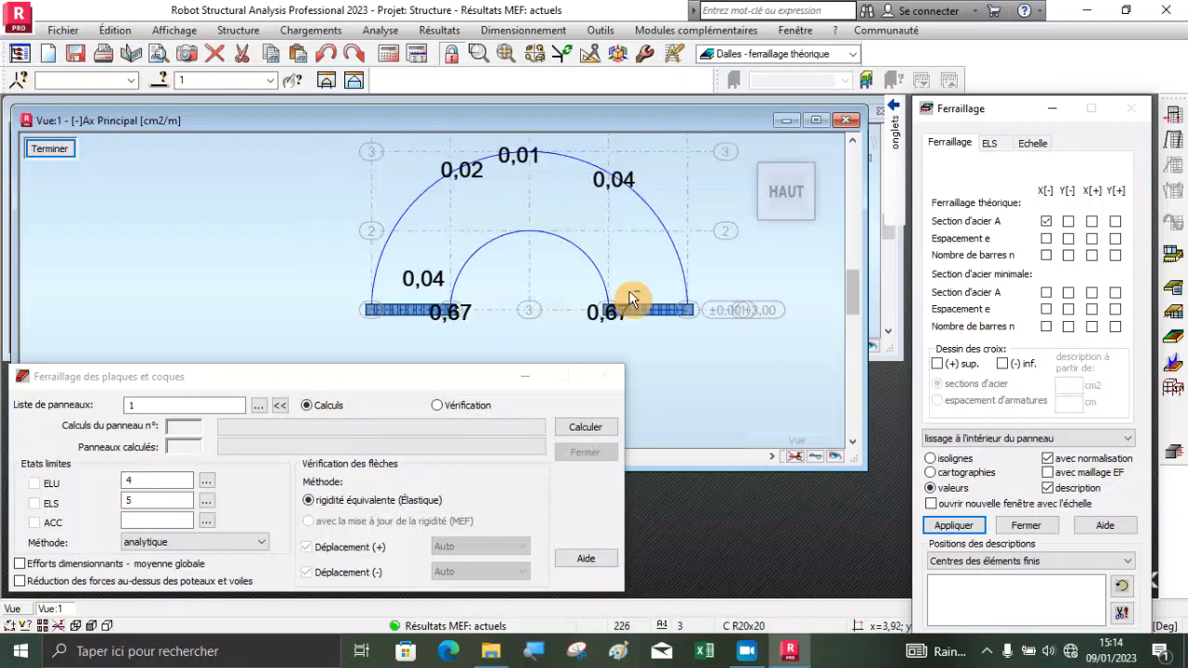
Display the stair's theoretical steel area A as values in directions Y[-] and X[+], examining the values across the panel.
click(1070, 223)
click(956, 531)
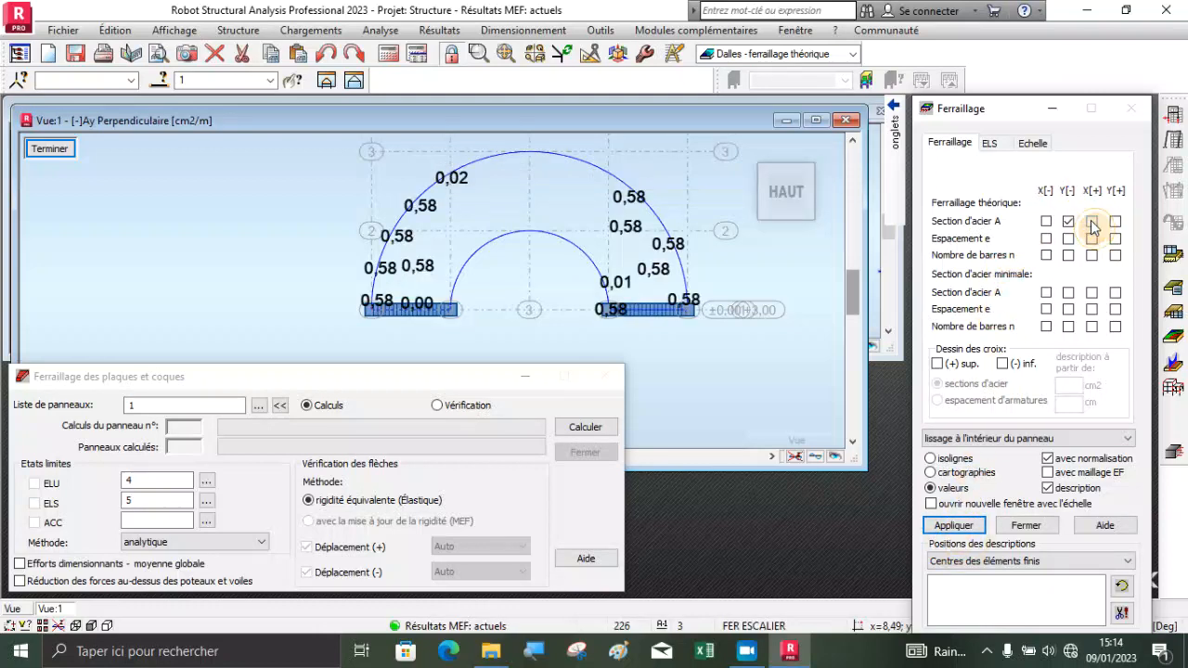
click(1091, 222)
click(953, 526)
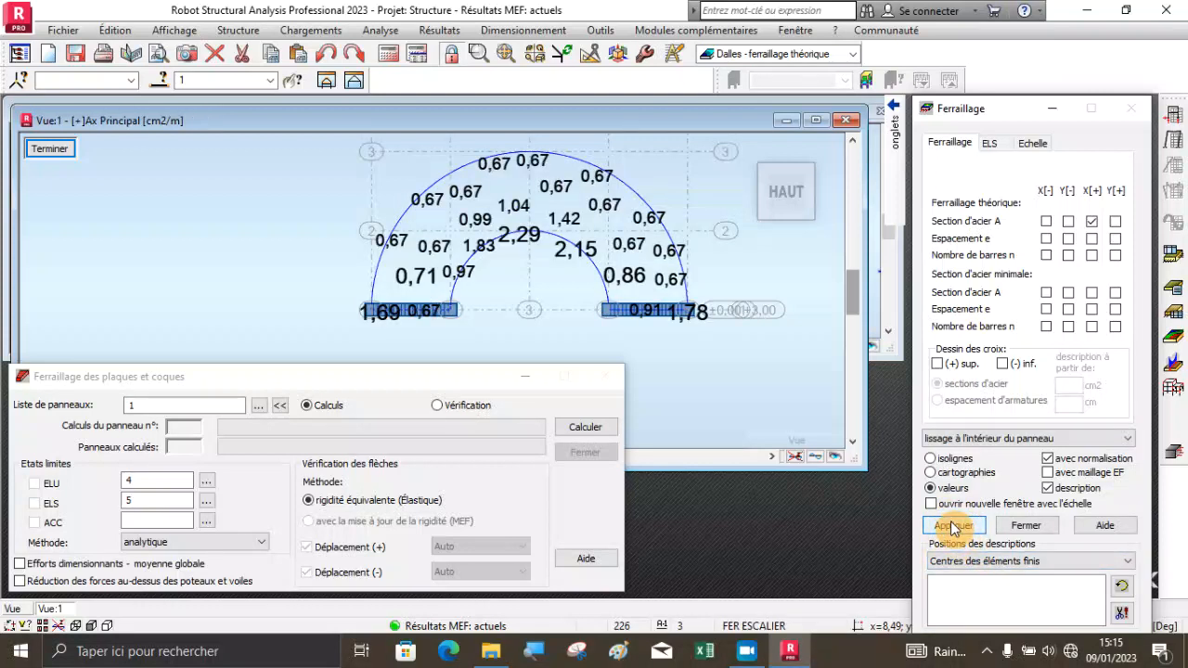
scroll(453, 310, up, 4)
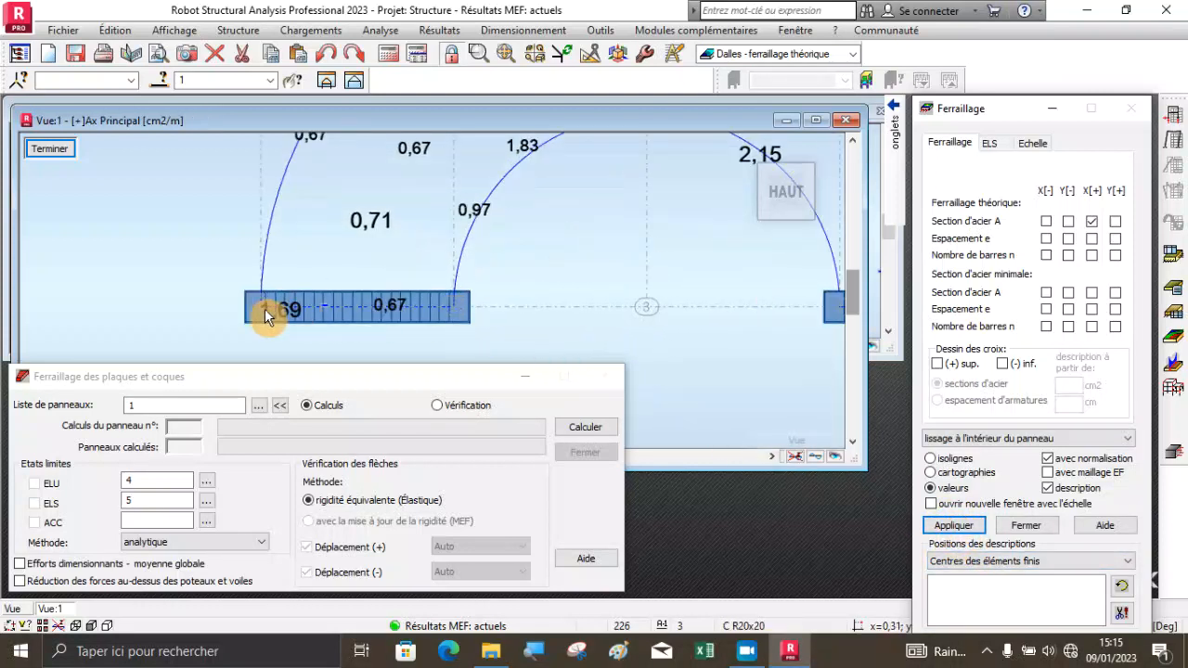
scroll(283, 314, down, 4)
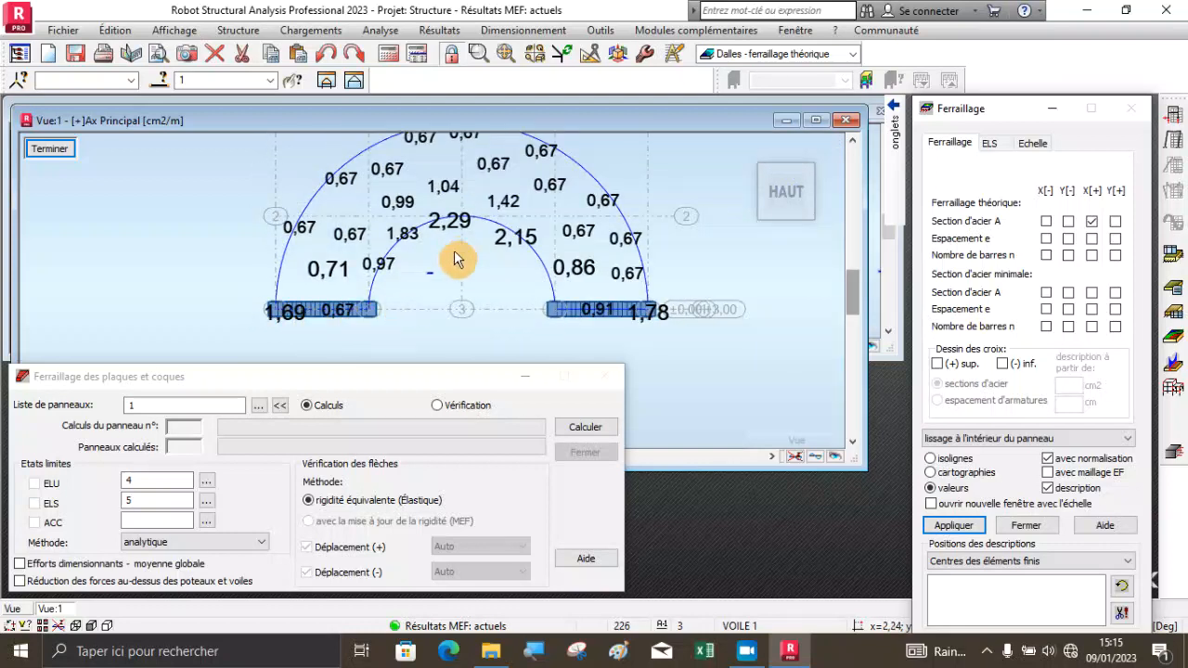
scroll(456, 216, up, 3)
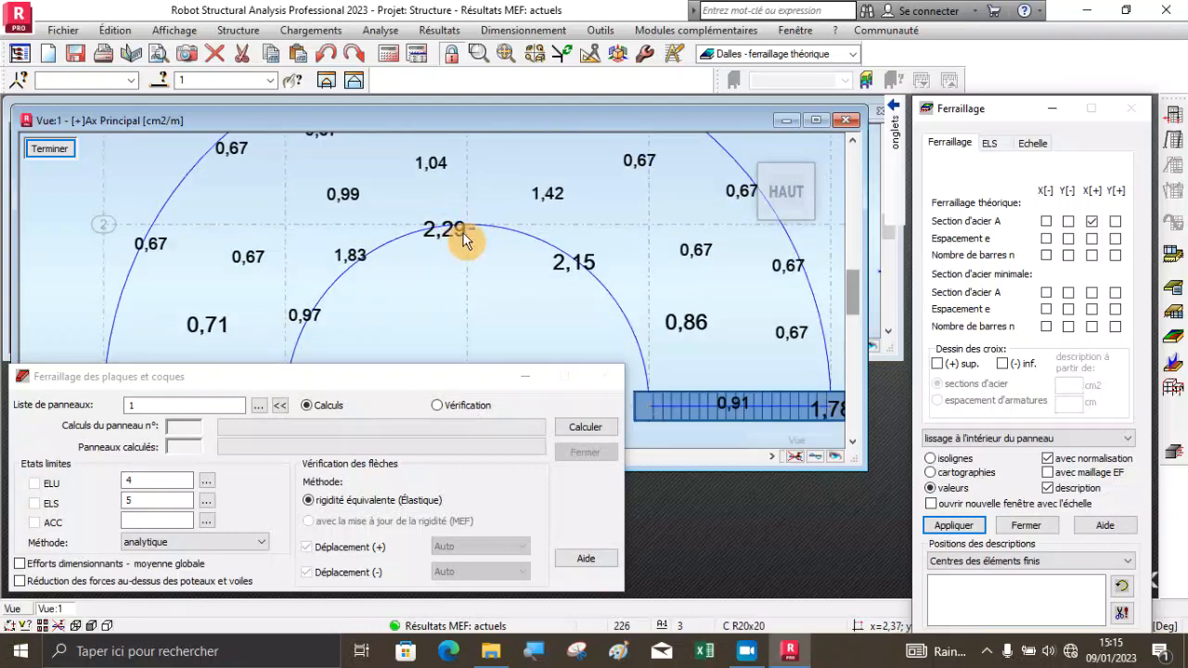
scroll(469, 241, down, 3)
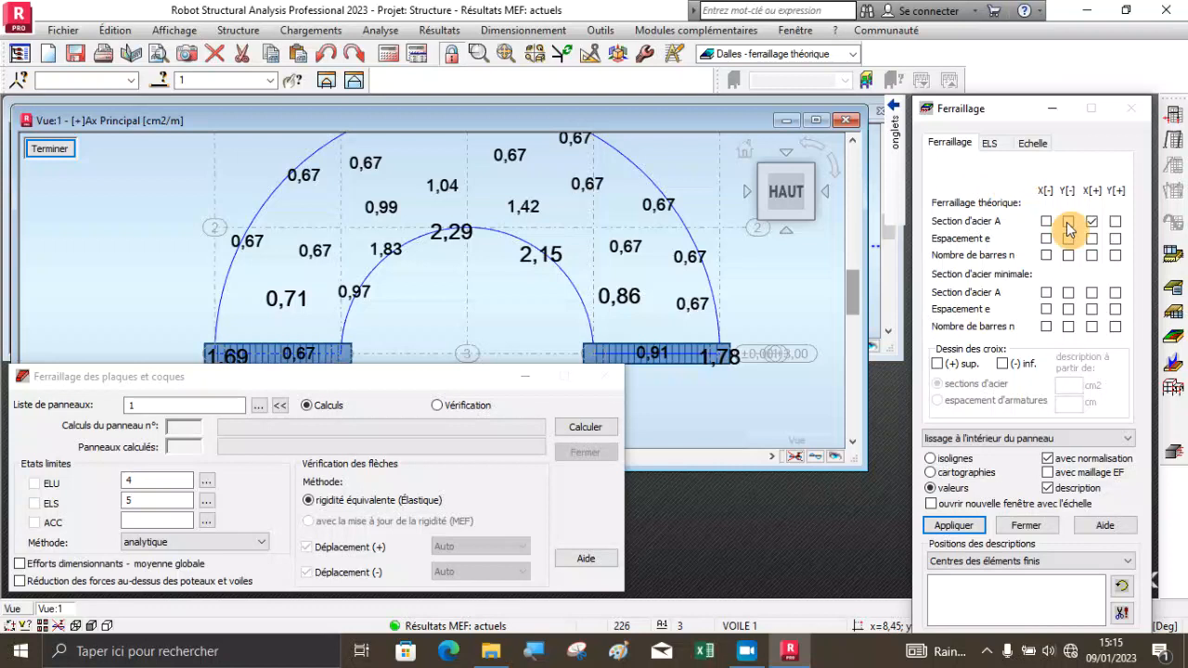
Display the stair's theoretical steel area A in direction Y[+] and examine the values across the whole panel.
click(1115, 222)
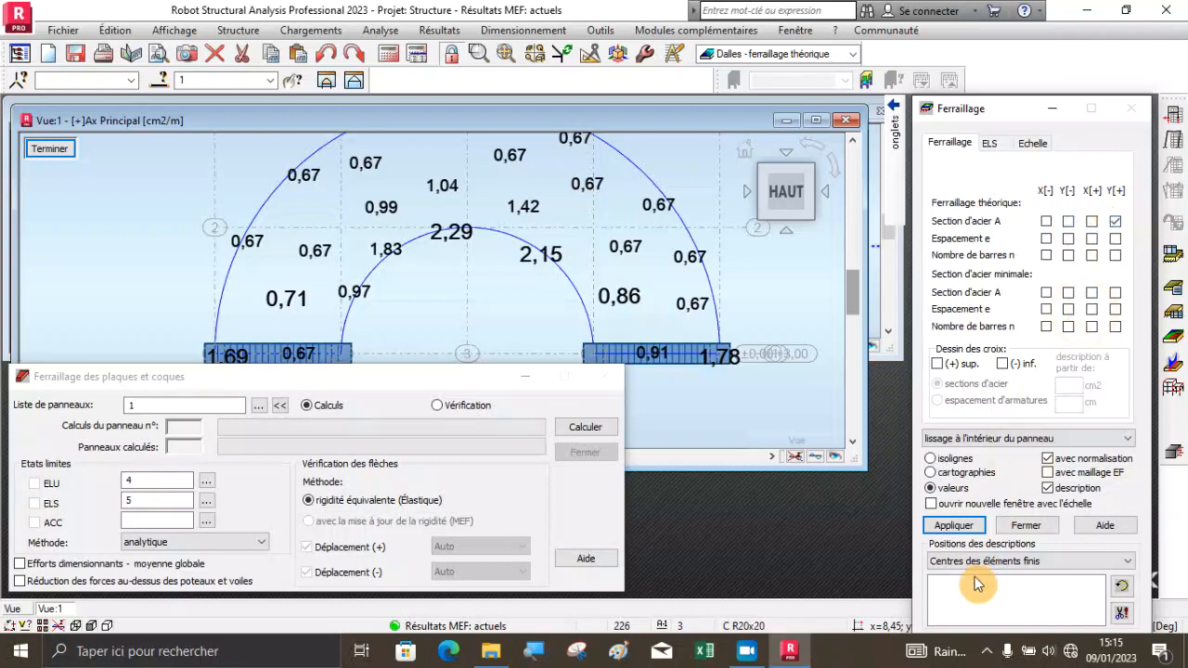
click(955, 527)
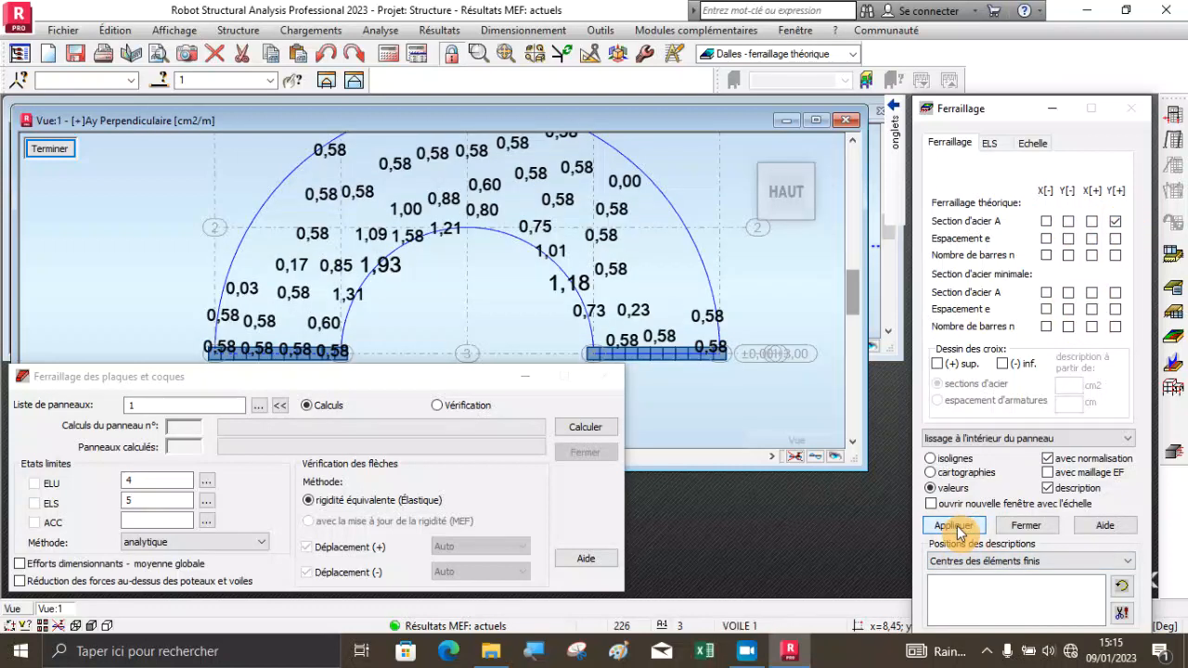
scroll(536, 316, down, 3)
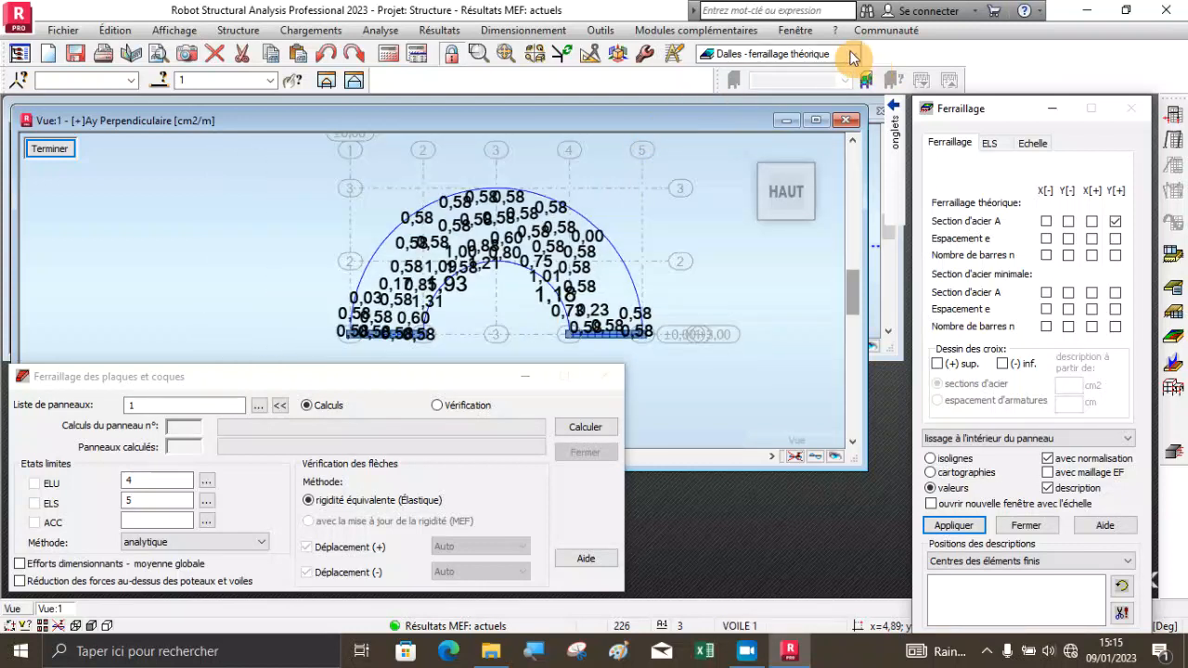
Return to the Géométrie layout, view the model from another angle and clear the stair panel selection.
click(852, 55)
click(766, 88)
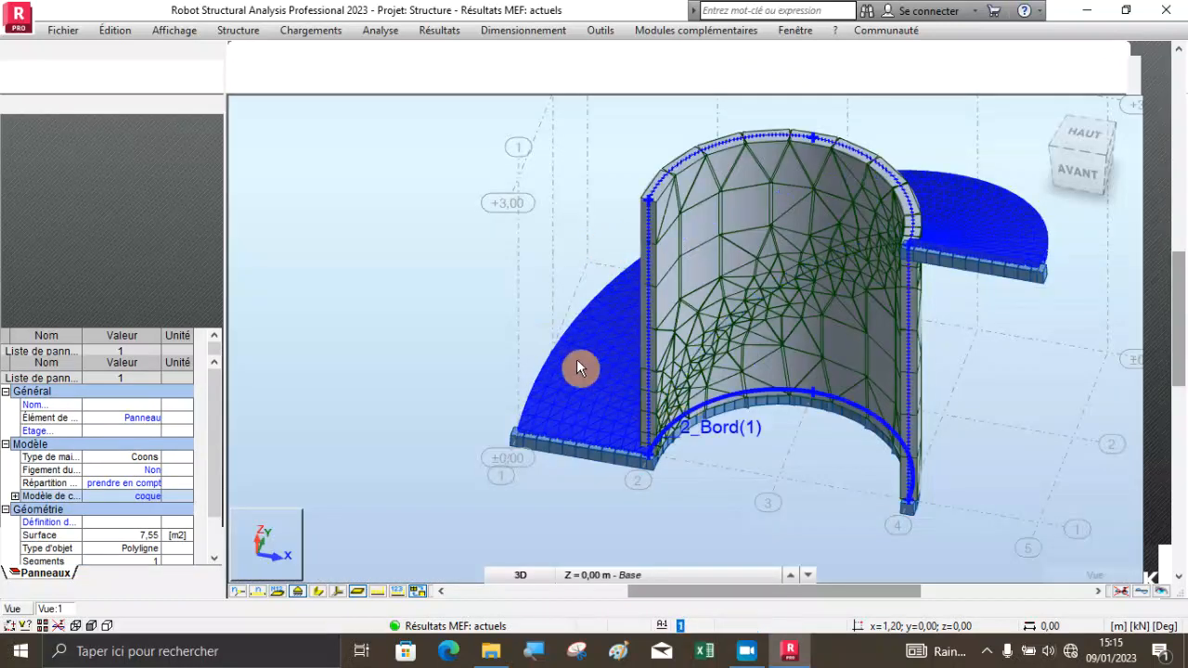
right_click(439, 239)
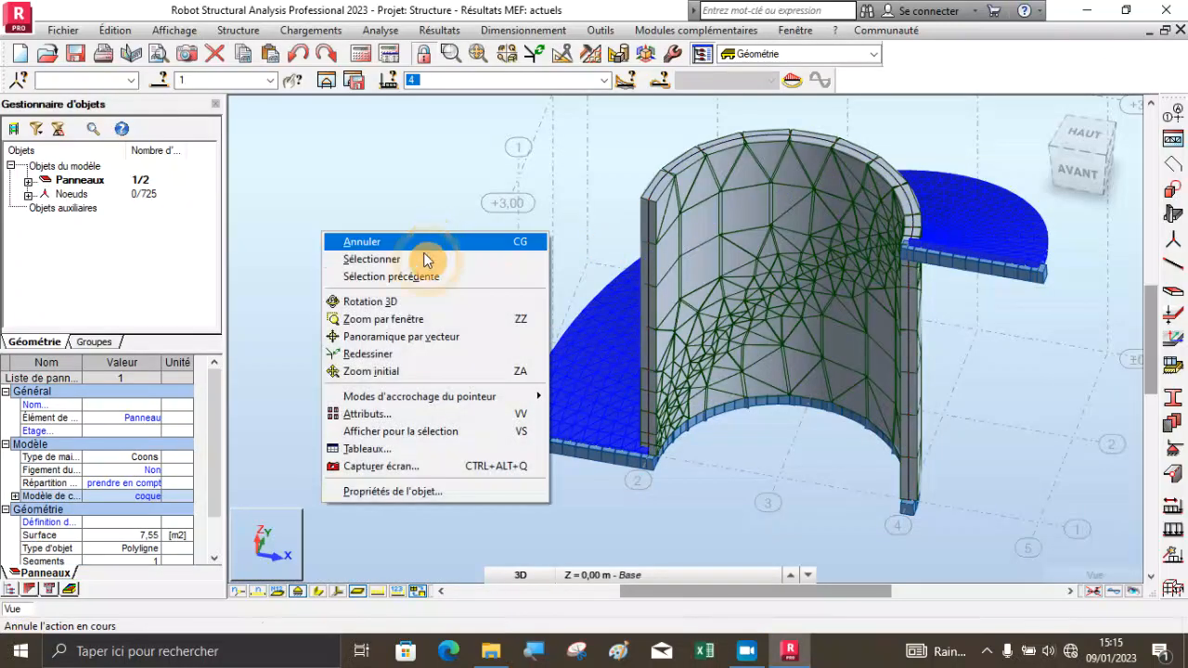
click(397, 301)
drag(422, 381, 479, 391)
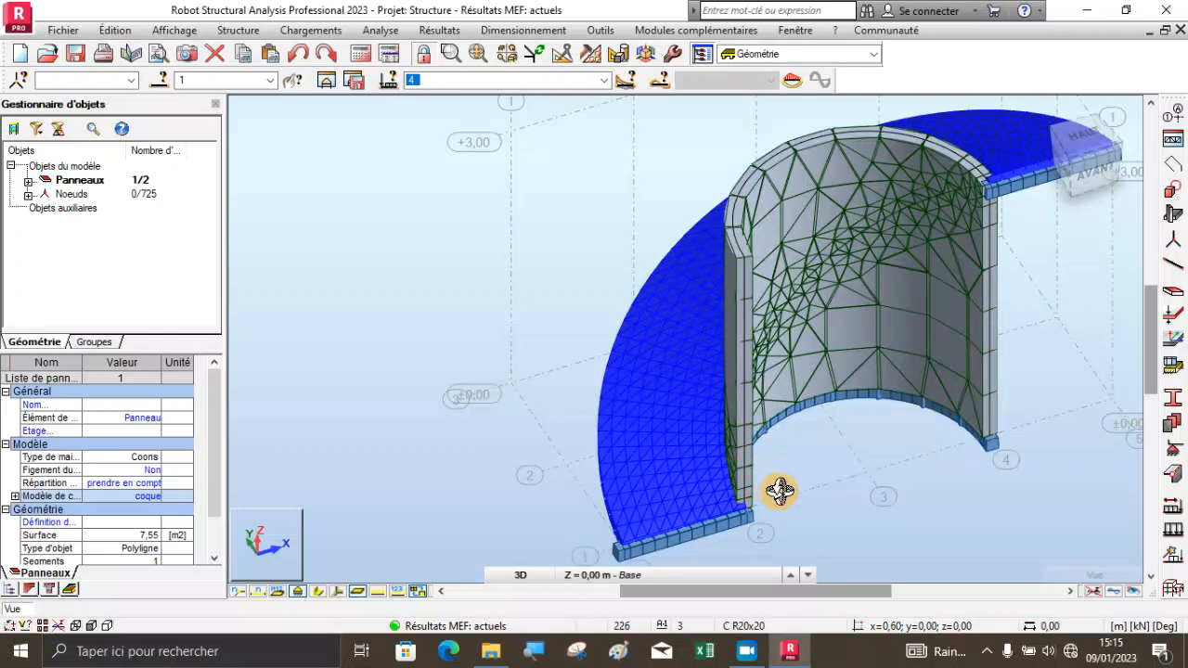
scroll(900, 211, up, 3)
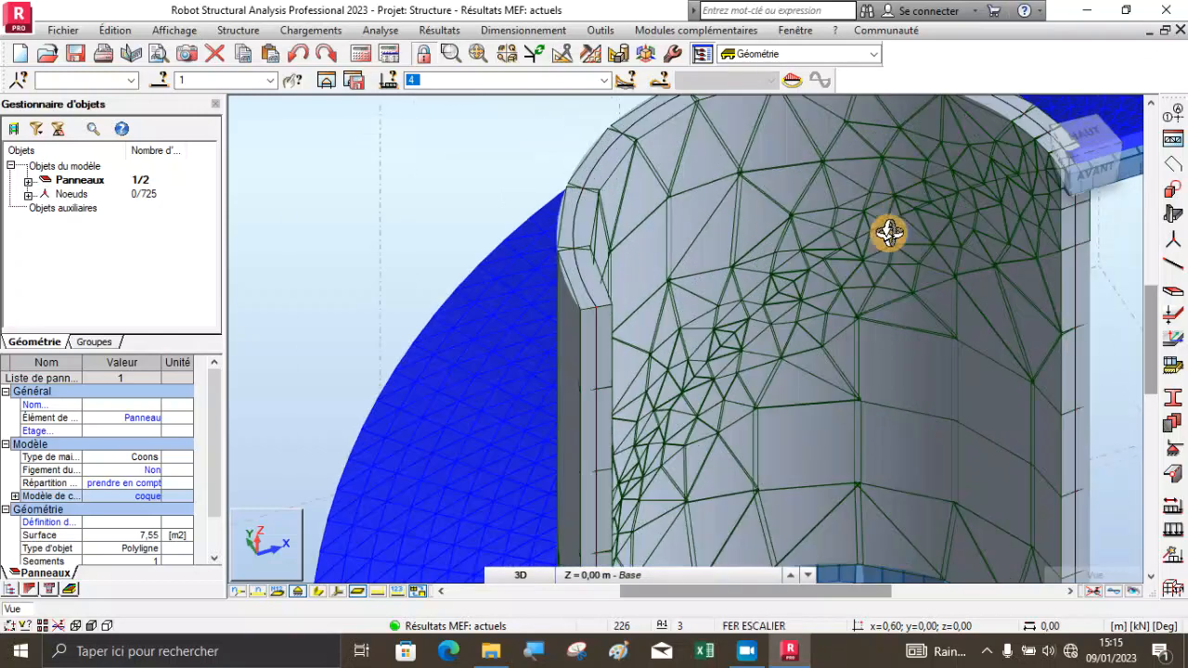
key(Escape)
scroll(774, 305, down, 3)
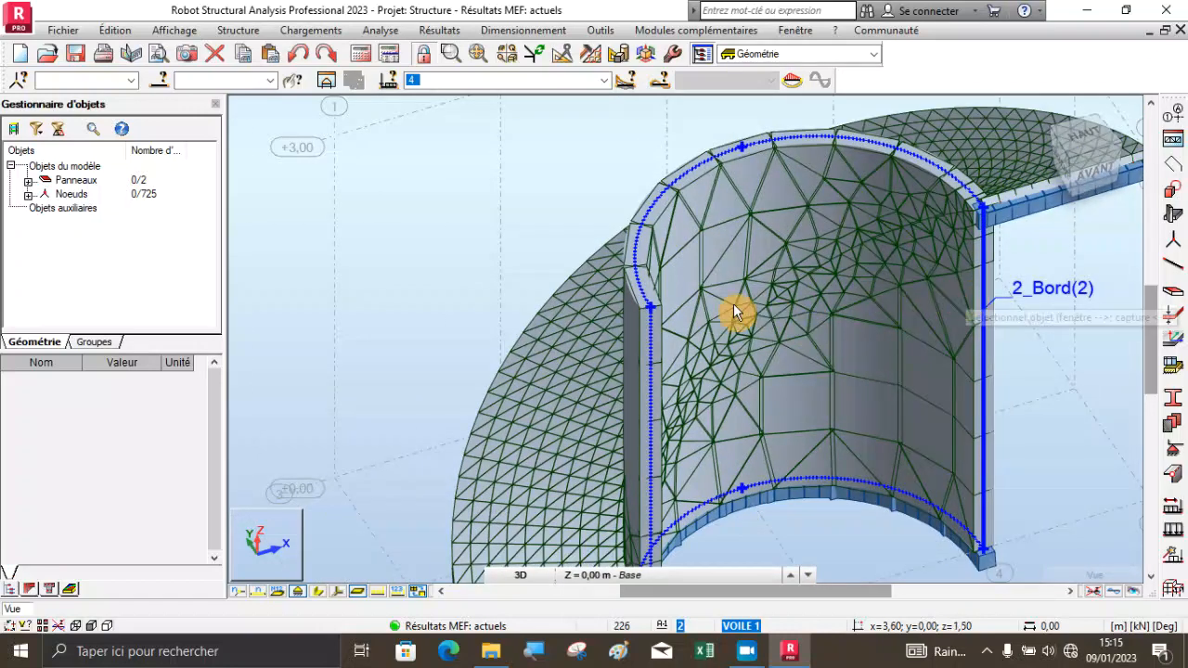
Delete the curved inner wall panel, accepting that the calculation results may become outdated.
click(964, 369)
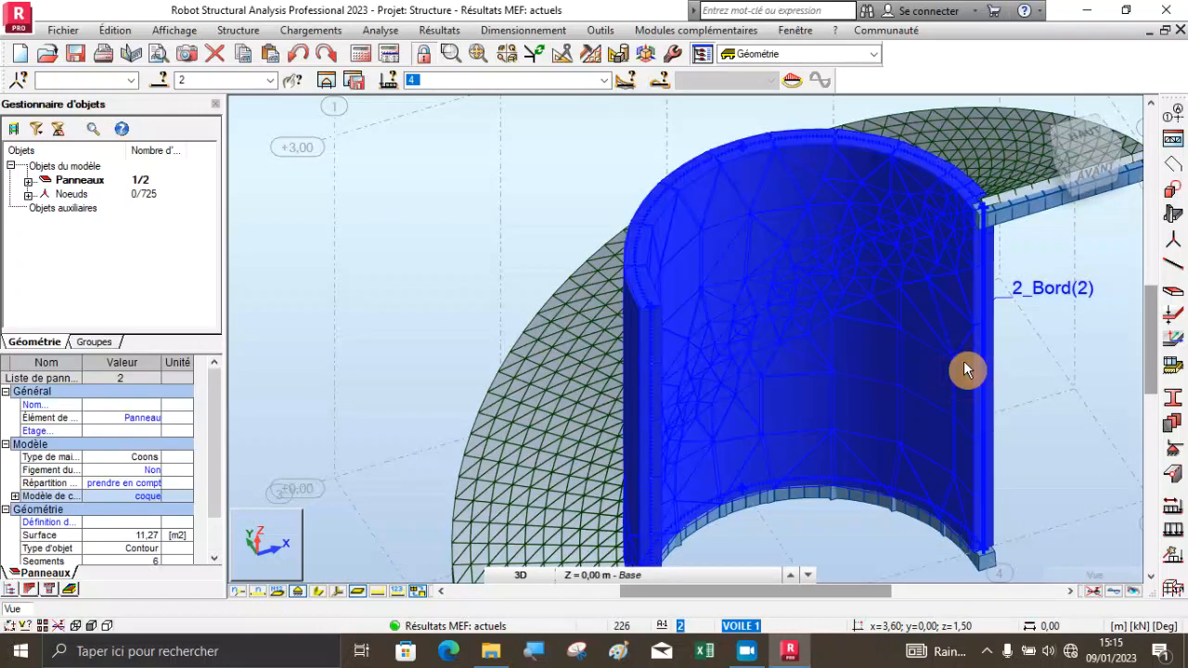
key(Delete)
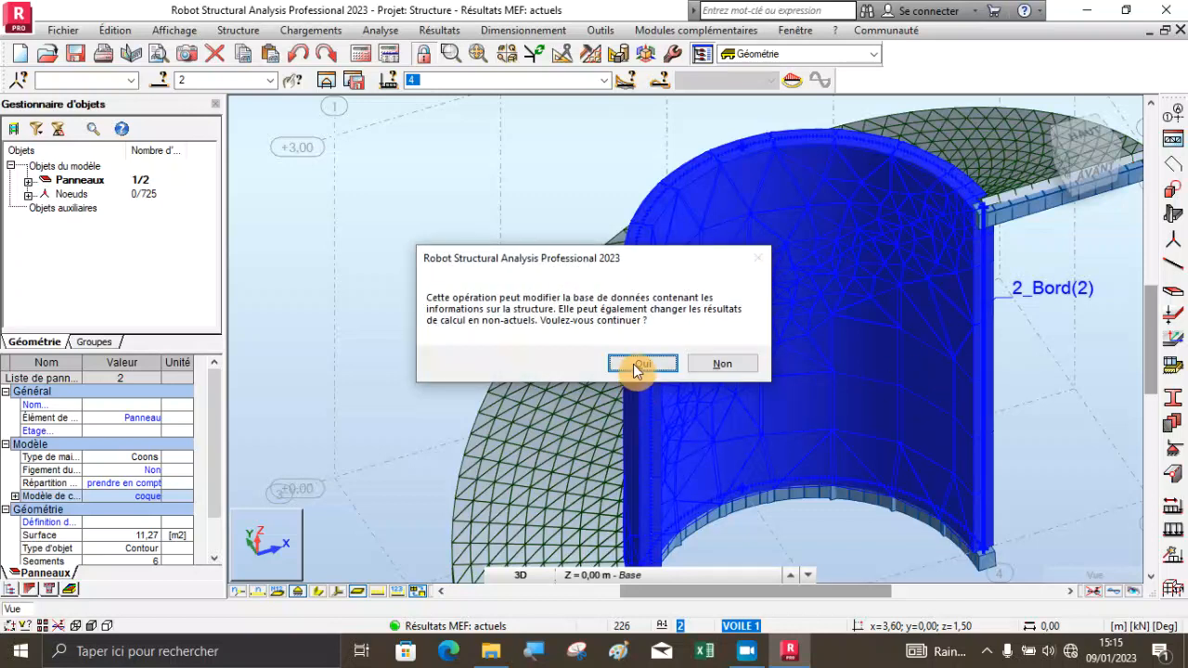
click(634, 366)
scroll(705, 321, down, 1)
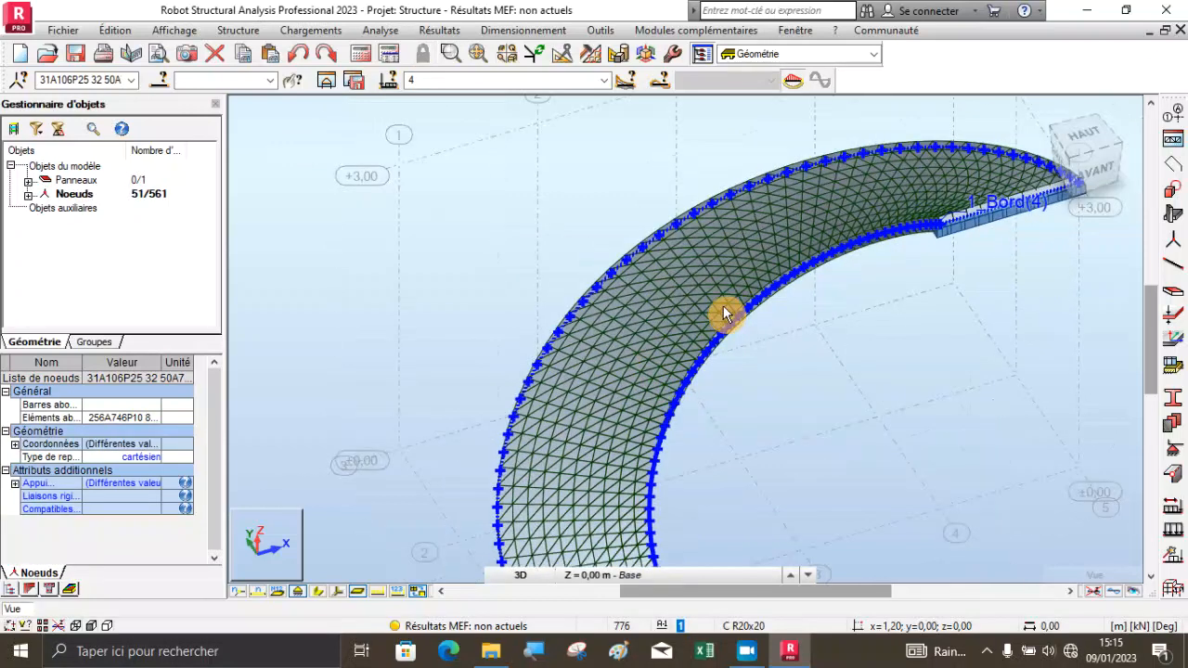
scroll(723, 305, down, 3)
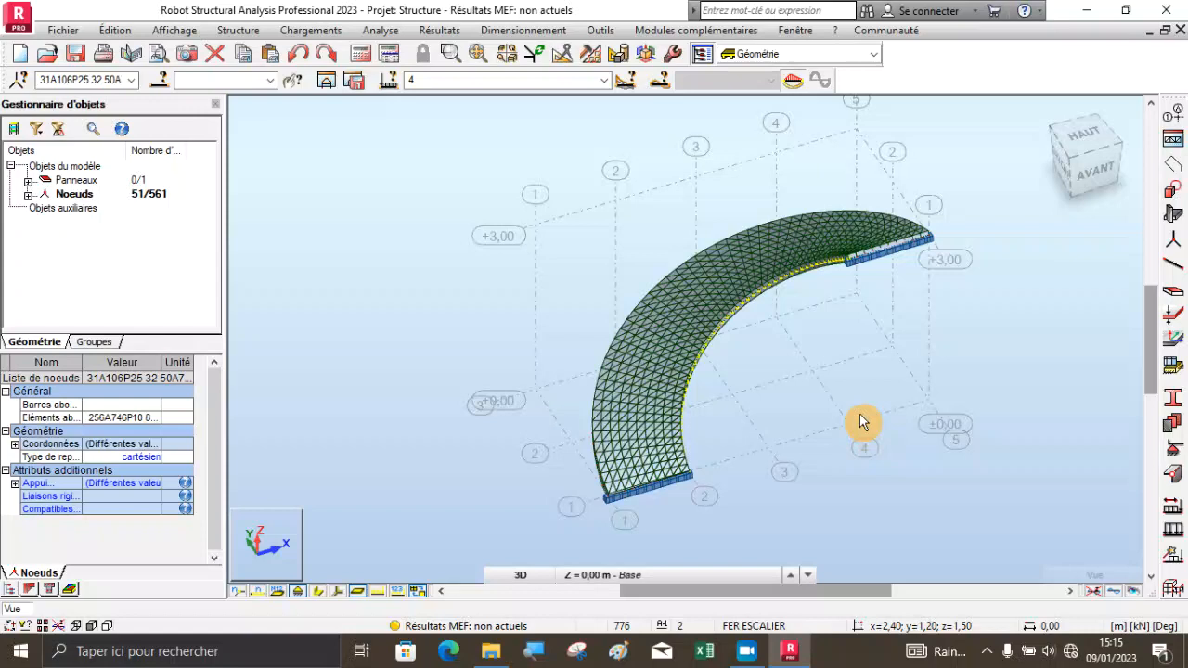
Start a column definition of type Poteau BA with section C 45x45.
click(1172, 213)
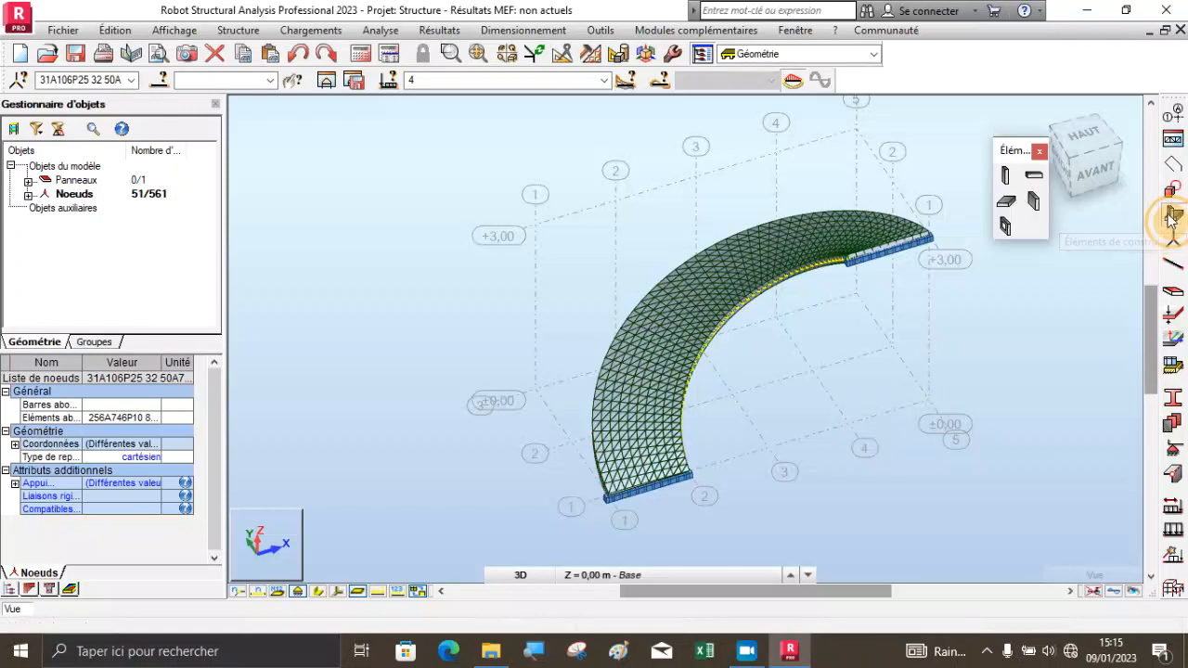
click(1005, 175)
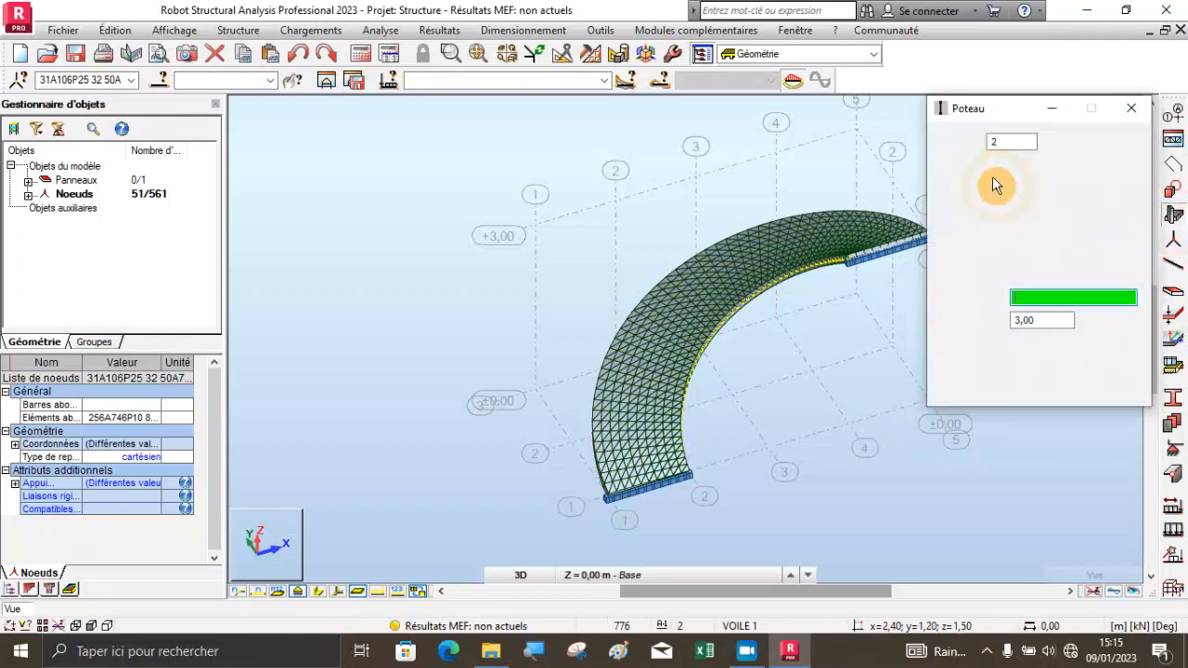
click(1028, 201)
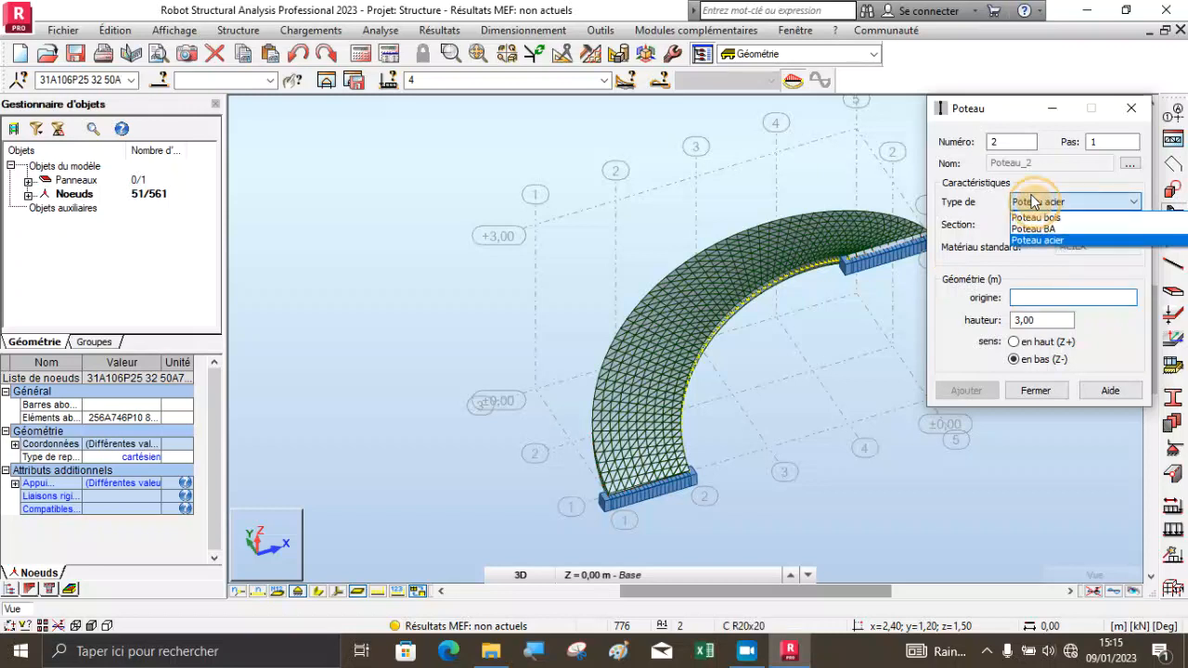
click(1038, 231)
click(1037, 228)
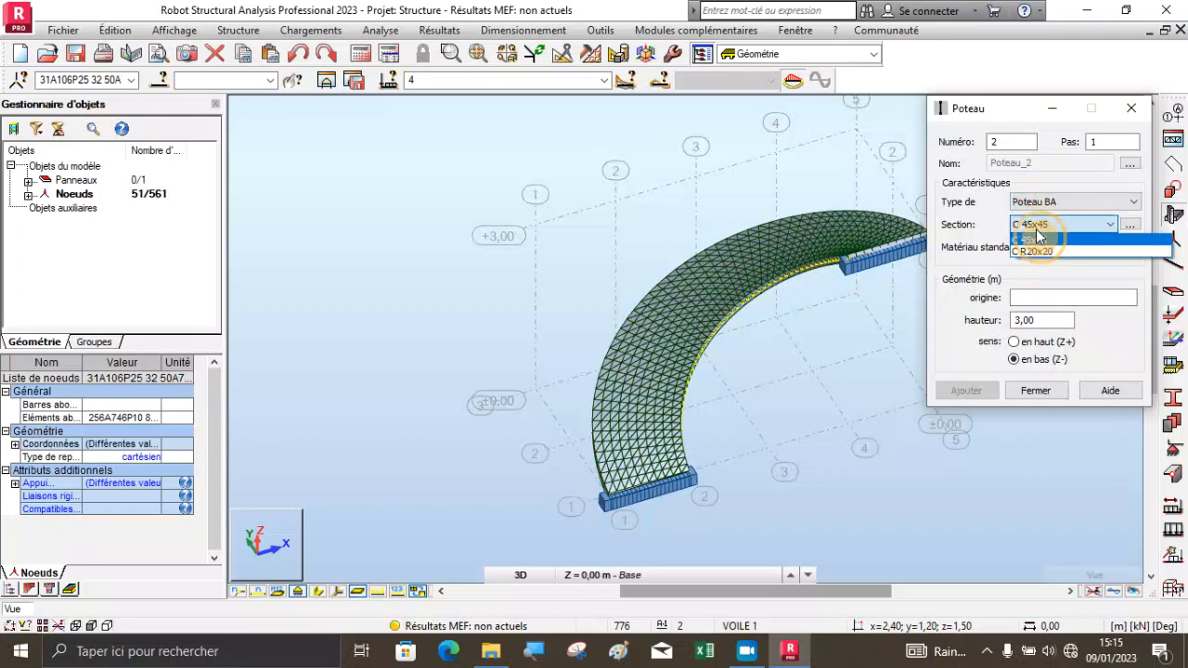
click(1030, 242)
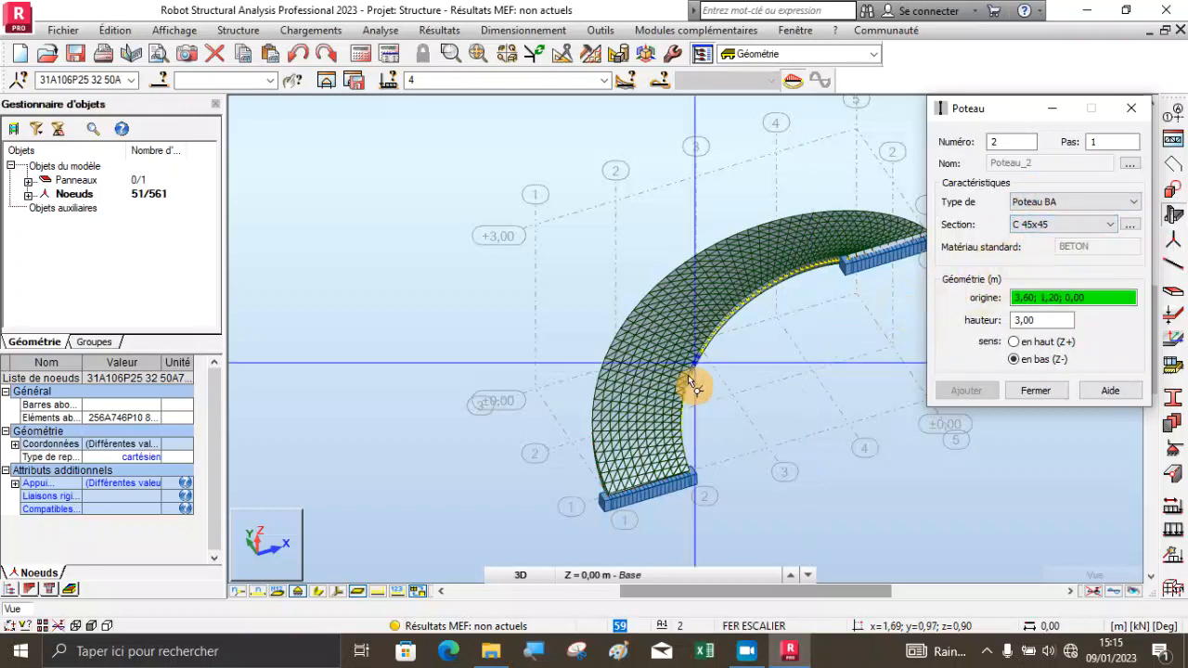
In the XY plane at Z = 3,00 m, place two downward 3,00 m columns under the stair's upper end, at axes 4/1 and 5/1.
scroll(660, 385, down, 3)
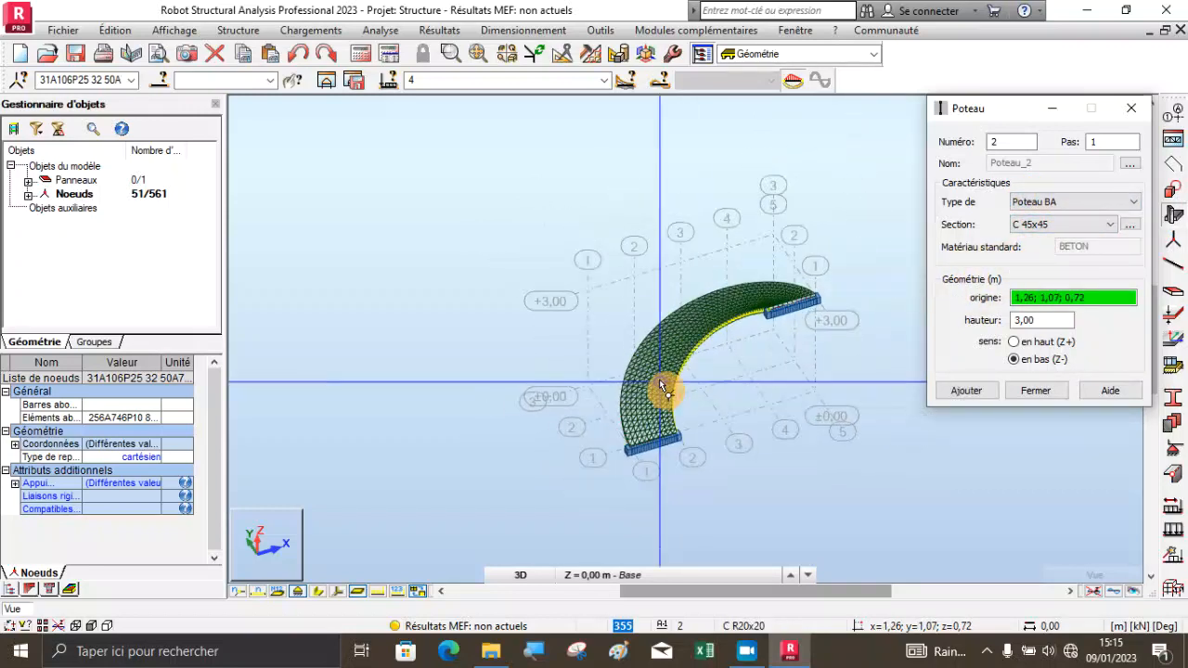
click(521, 575)
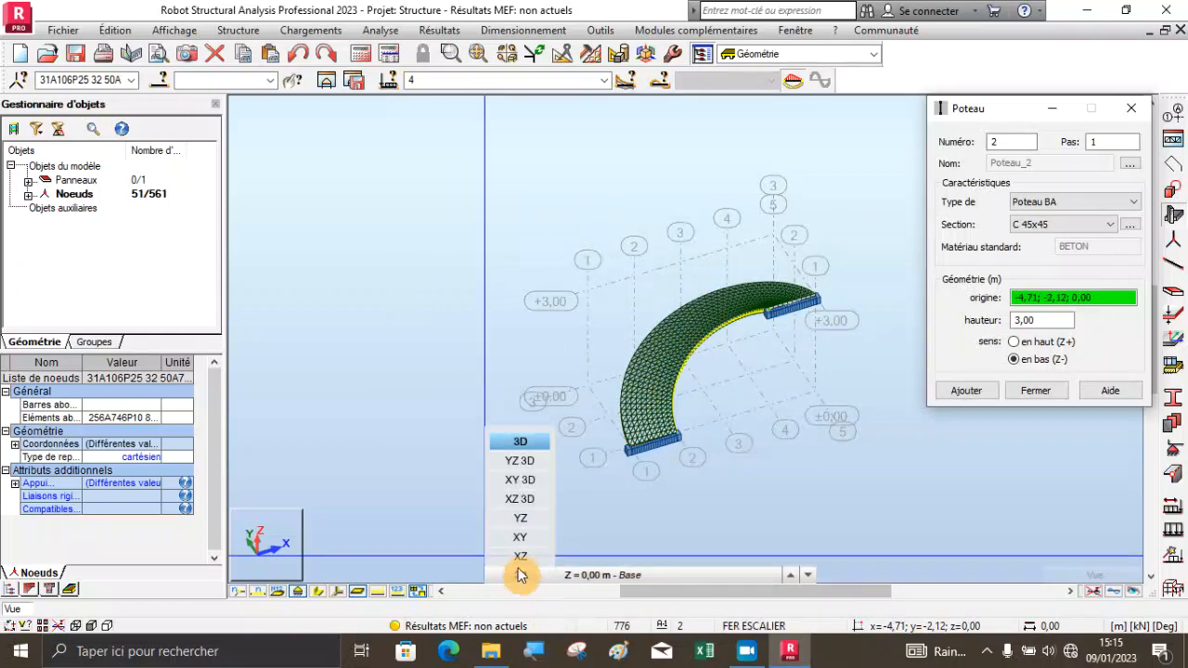
click(521, 538)
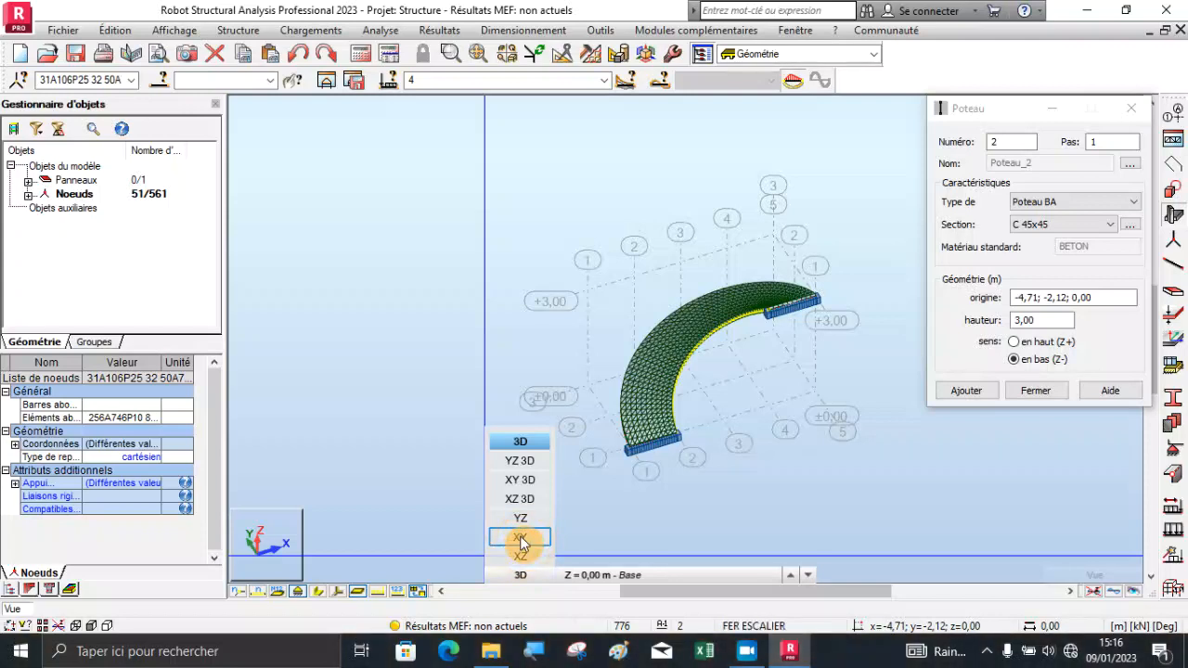
click(521, 538)
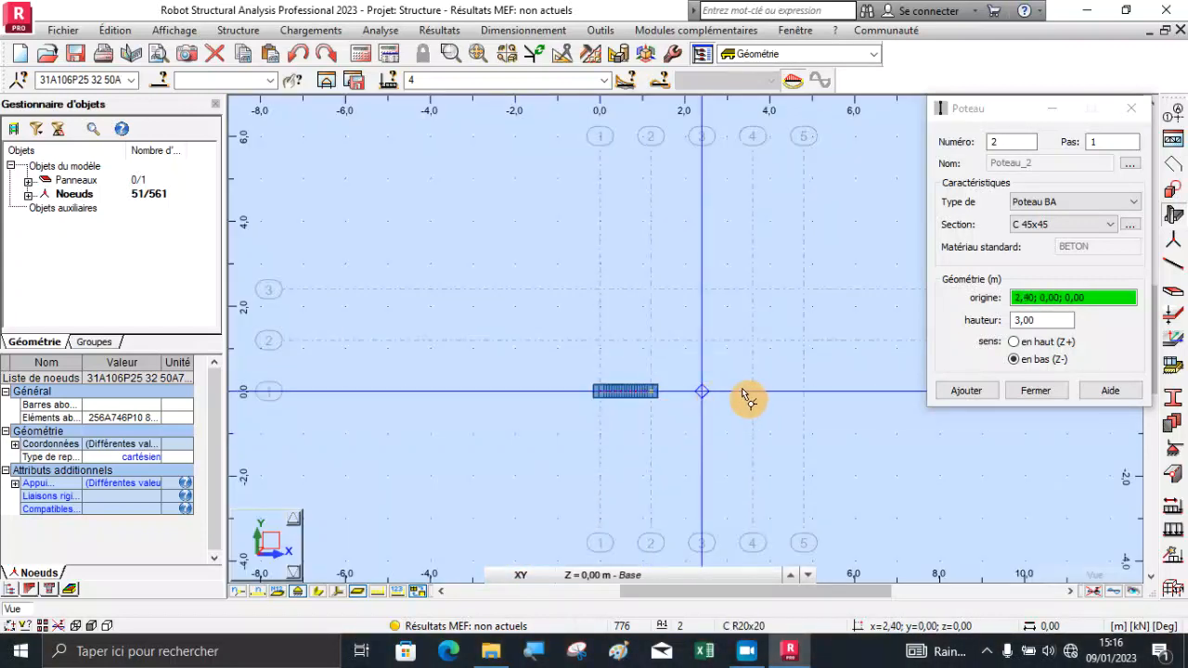
scroll(753, 394, up, 3)
click(638, 575)
click(671, 537)
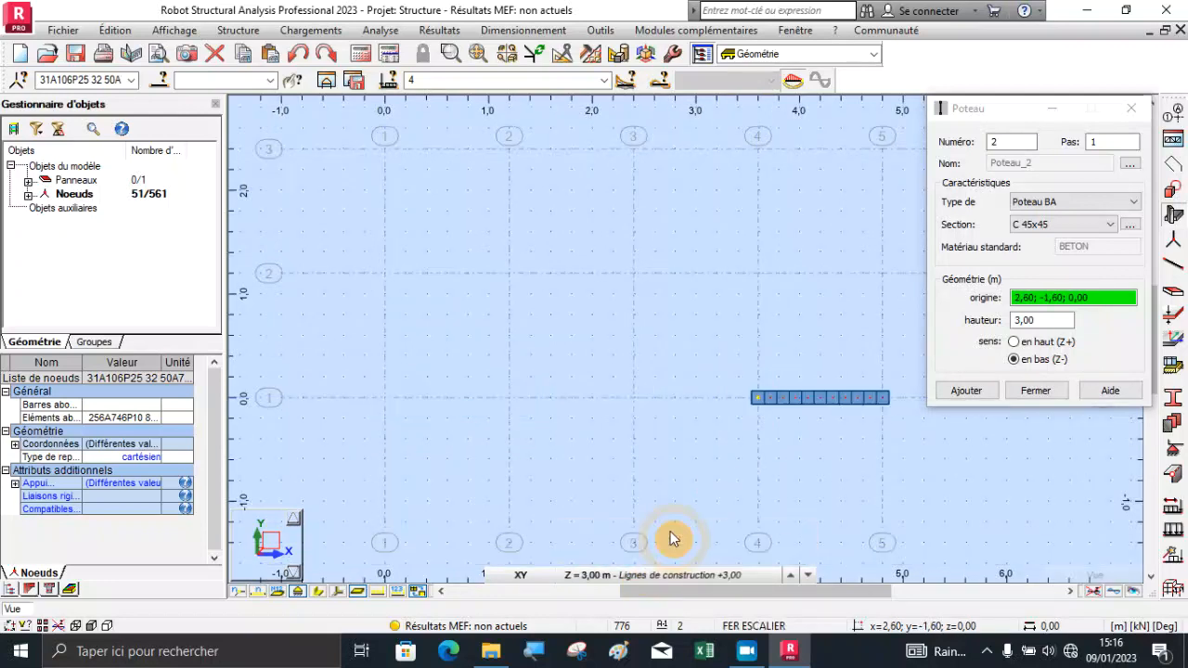
click(759, 405)
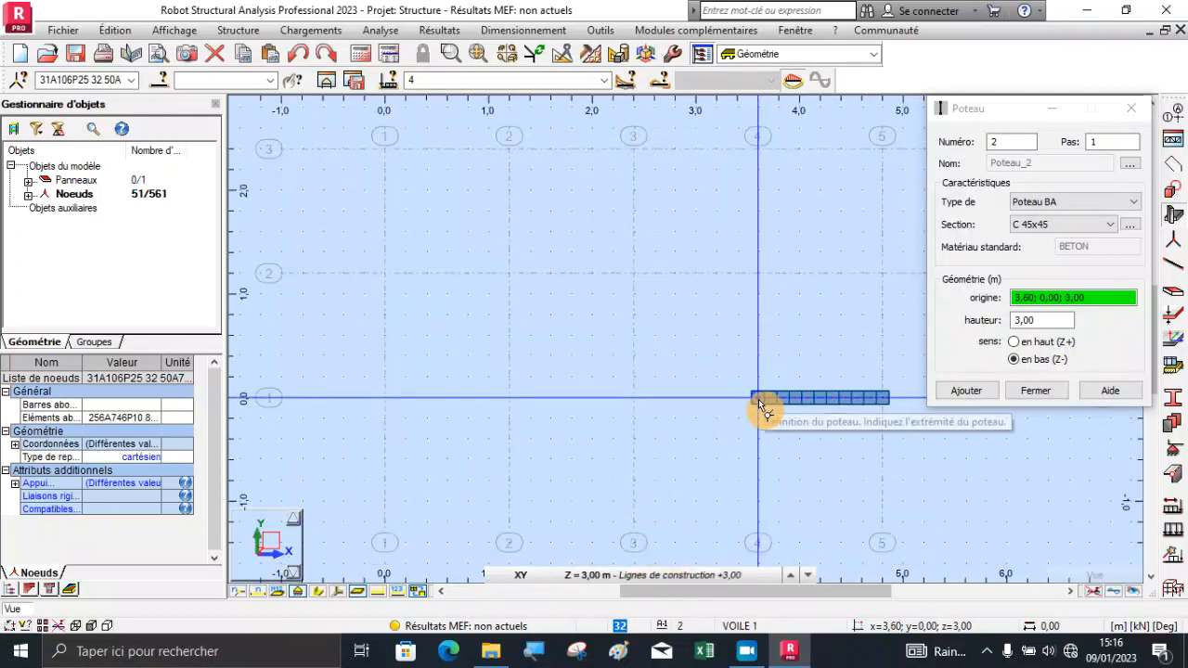
click(883, 400)
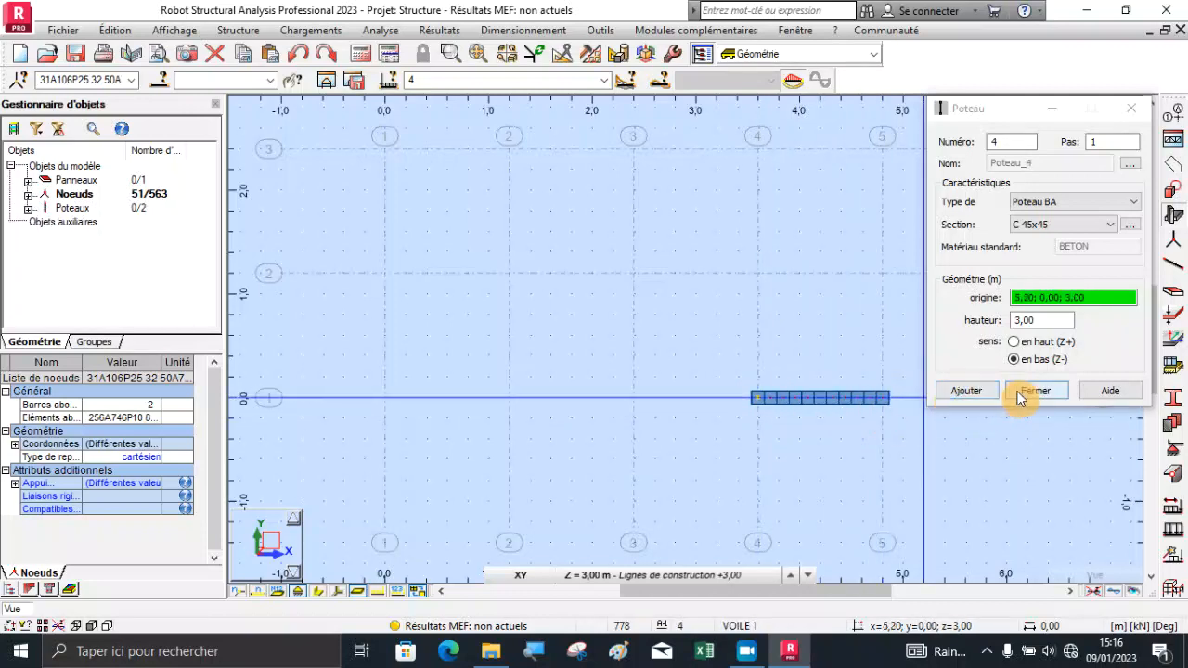
click(1026, 391)
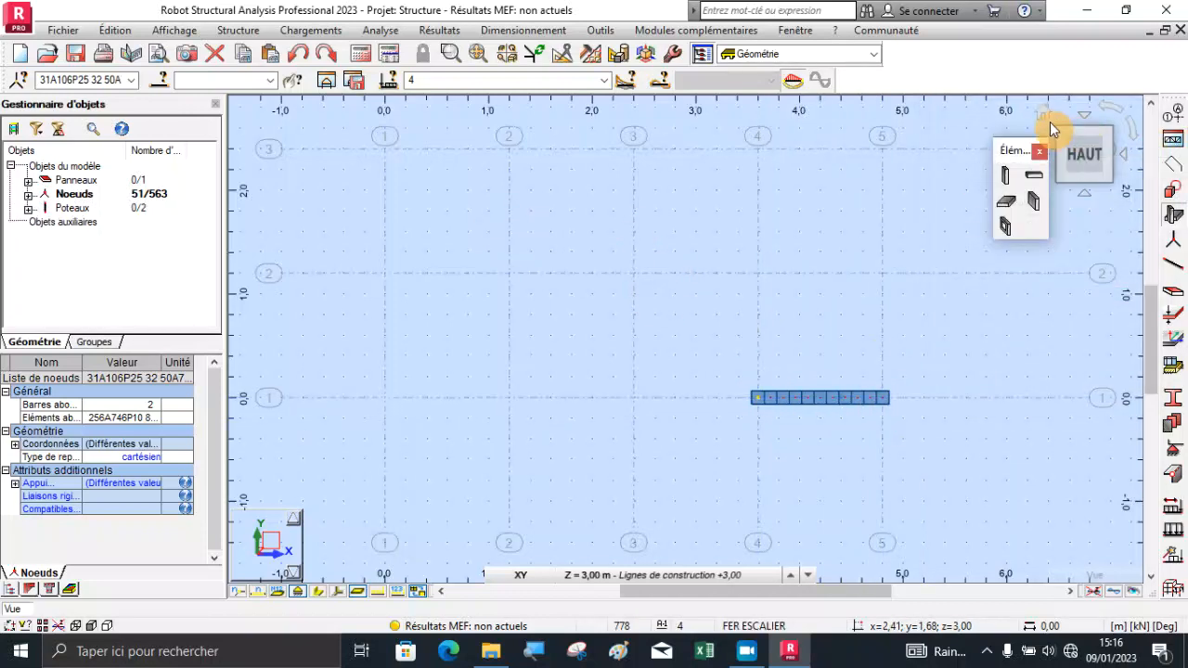
Return to the 3D view, display the section shapes and inspect the two columns under the stair's upper end.
click(1044, 115)
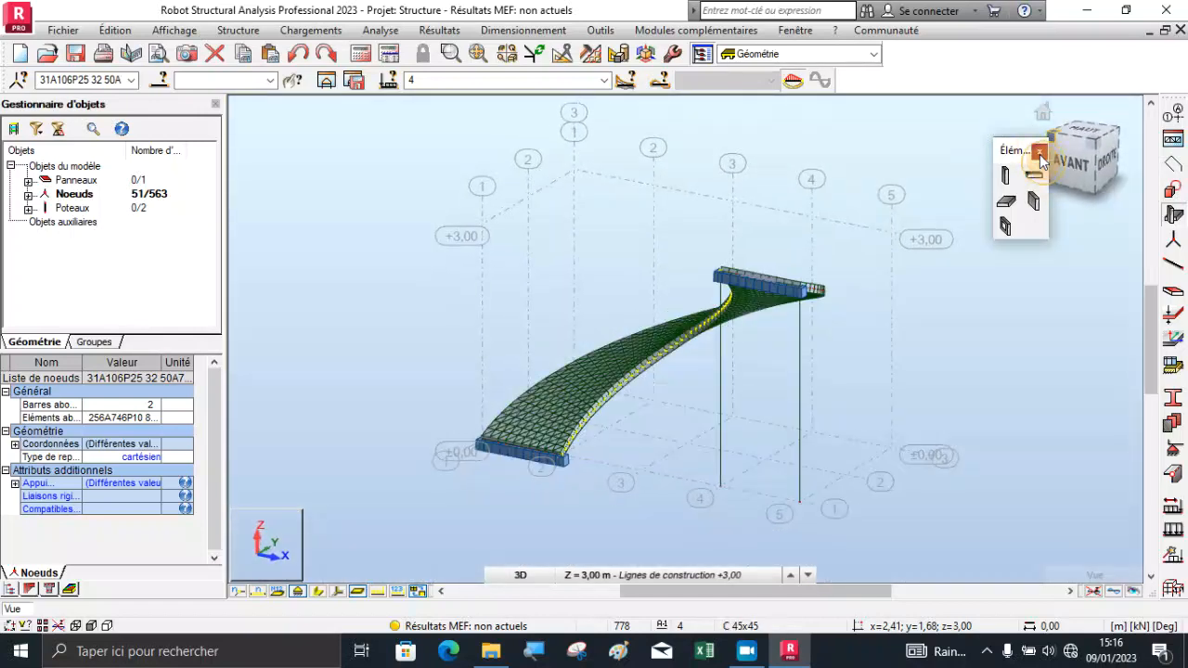
click(359, 592)
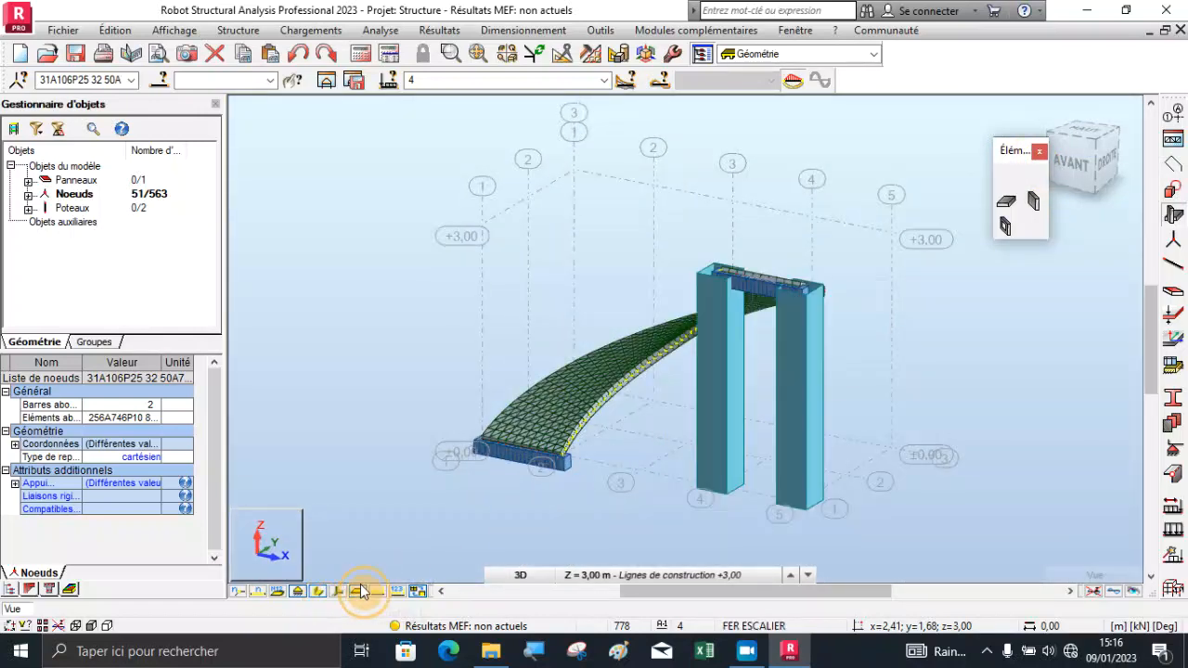
drag(510, 489, 765, 448)
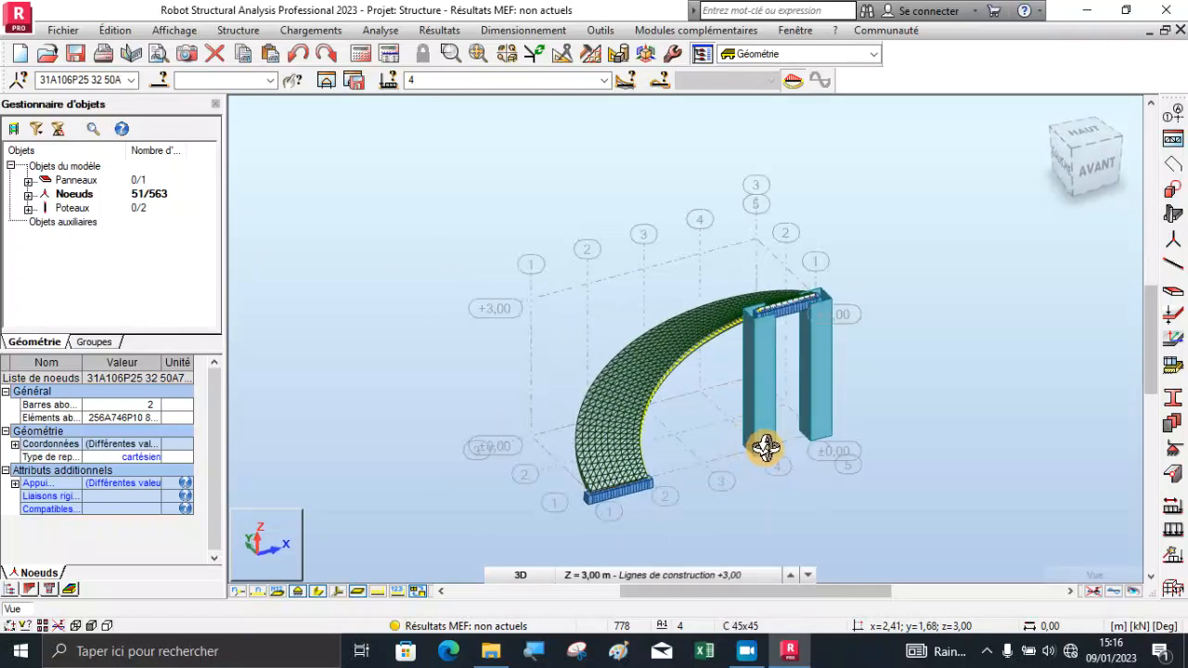
scroll(724, 363, up, 2)
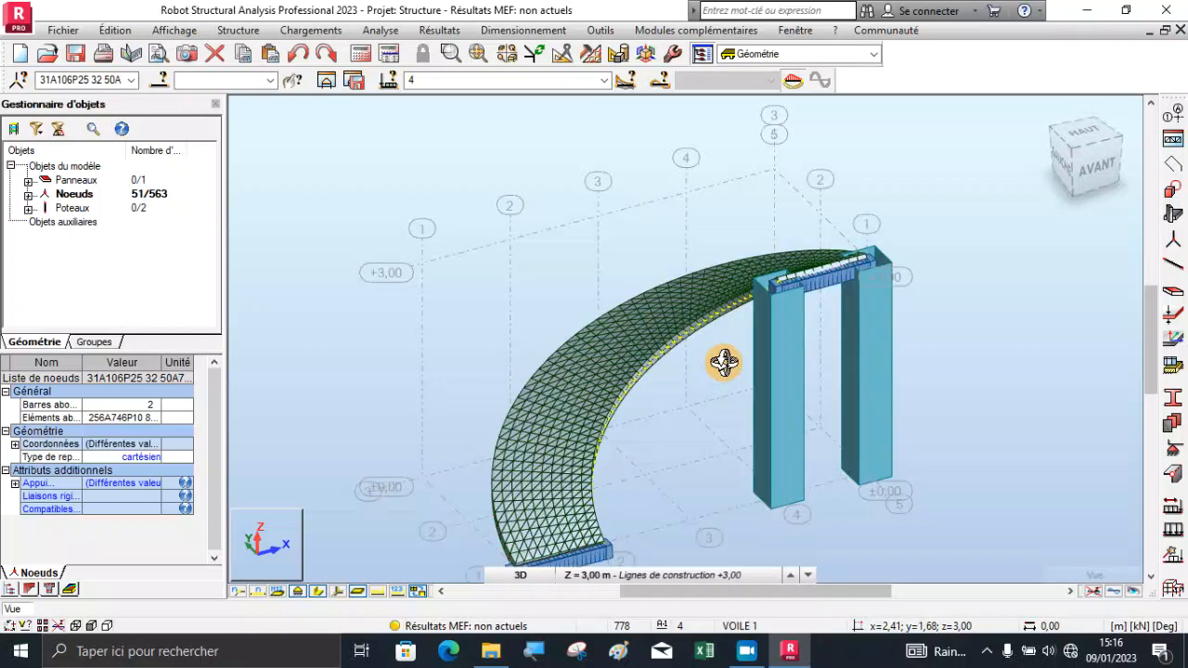
Clear the node selection and recalculate the structure with the two columns under the stair's upper end.
key(Escape)
click(724, 370)
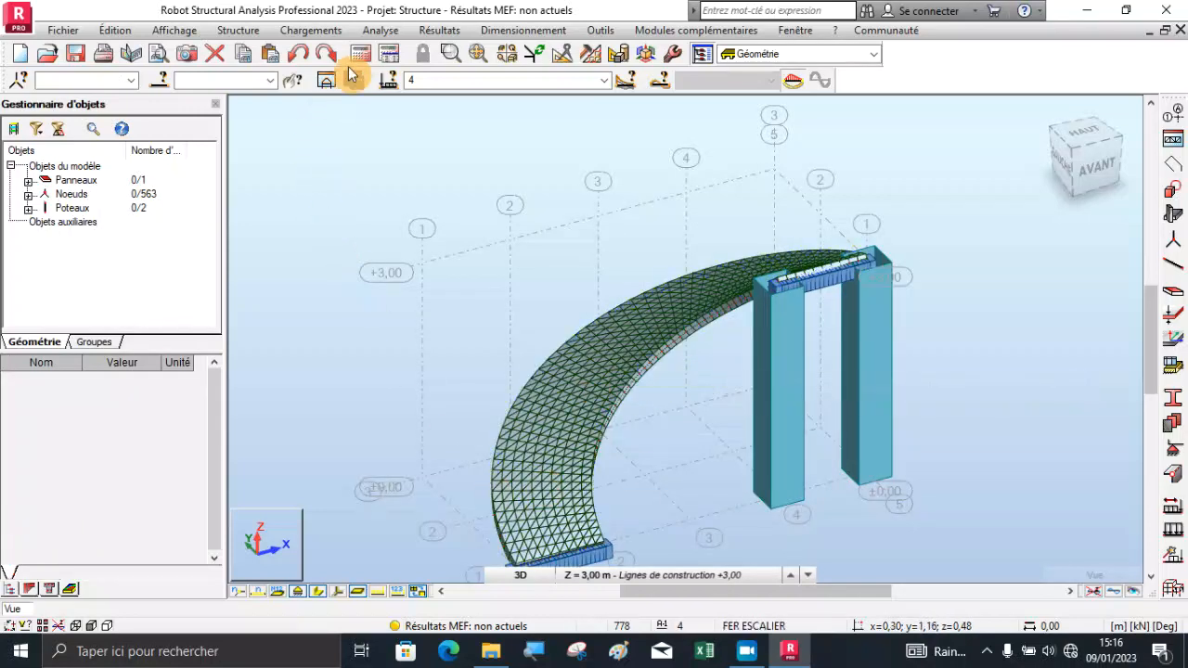
click(388, 54)
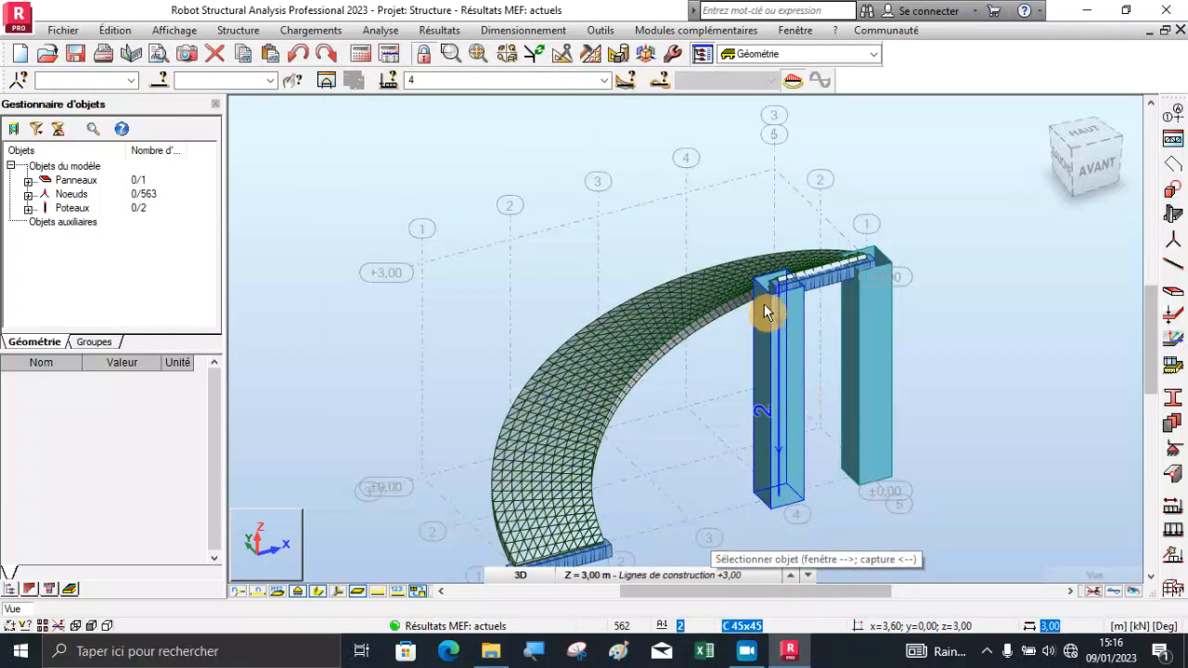
Display the XY plane at Z = 3,00 m around the stair's upper edge and open the support definition.
scroll(790, 297, up, 3)
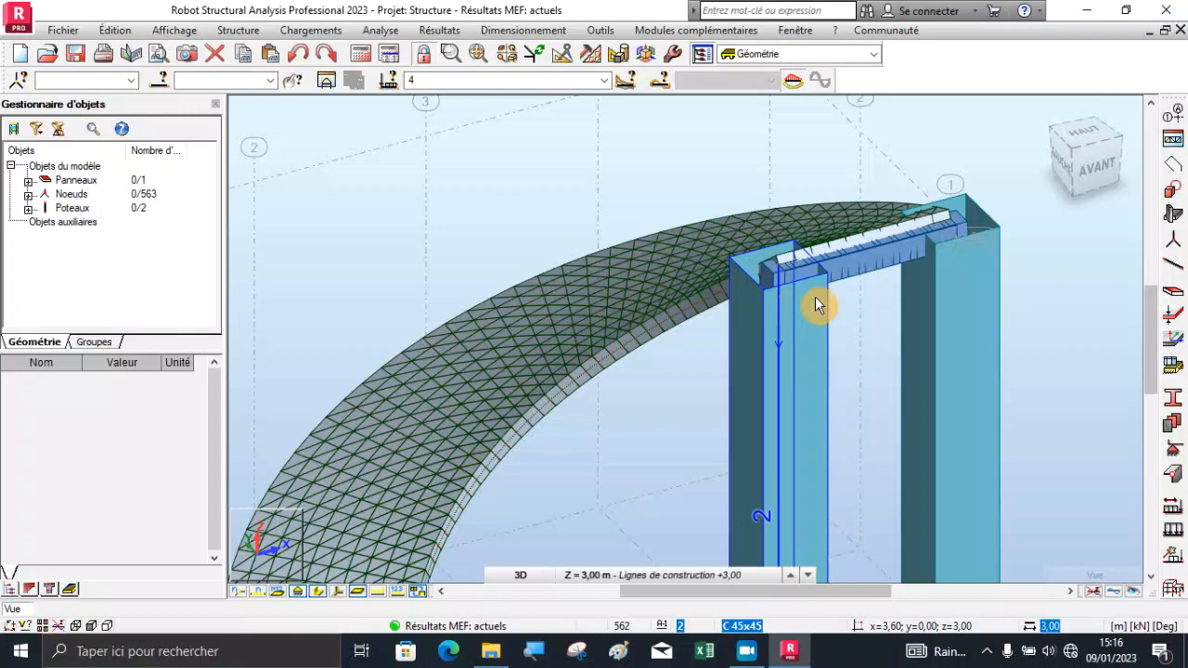
scroll(803, 283, down, 2)
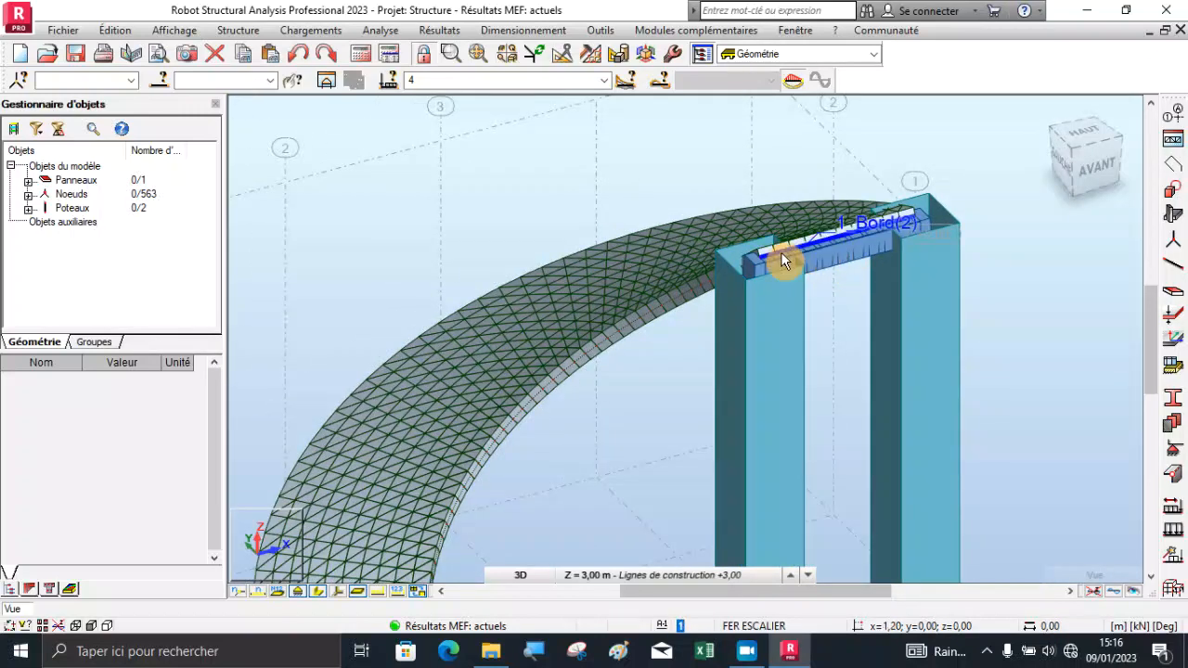
click(780, 252)
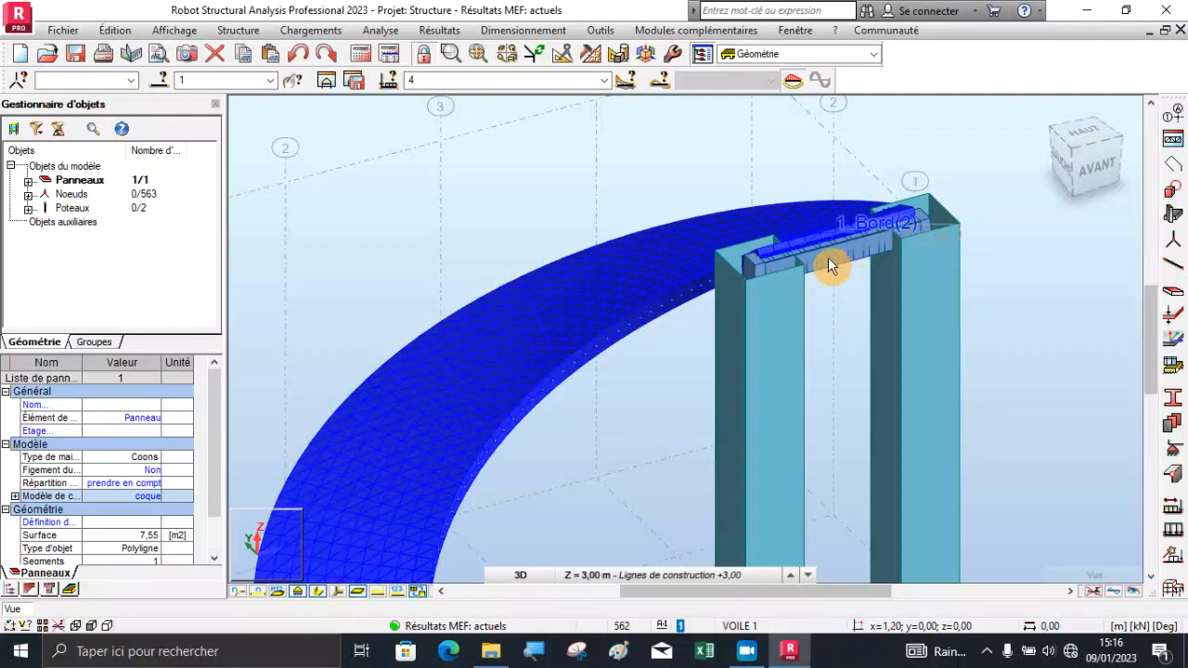
scroll(667, 257, down, 3)
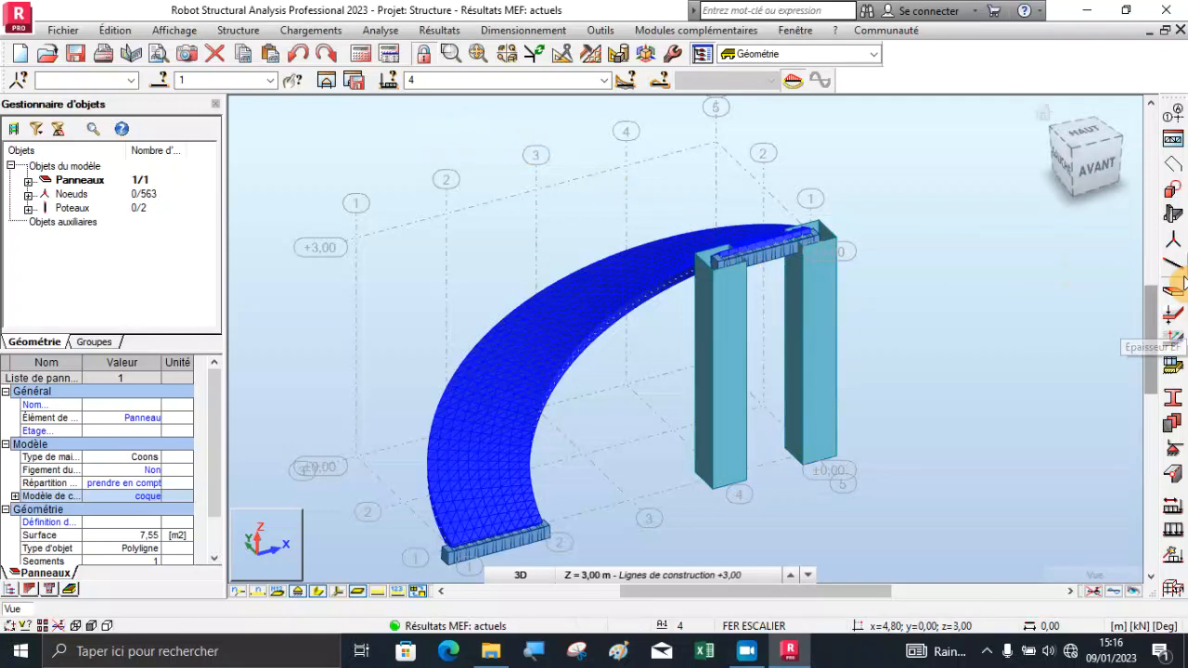
click(520, 575)
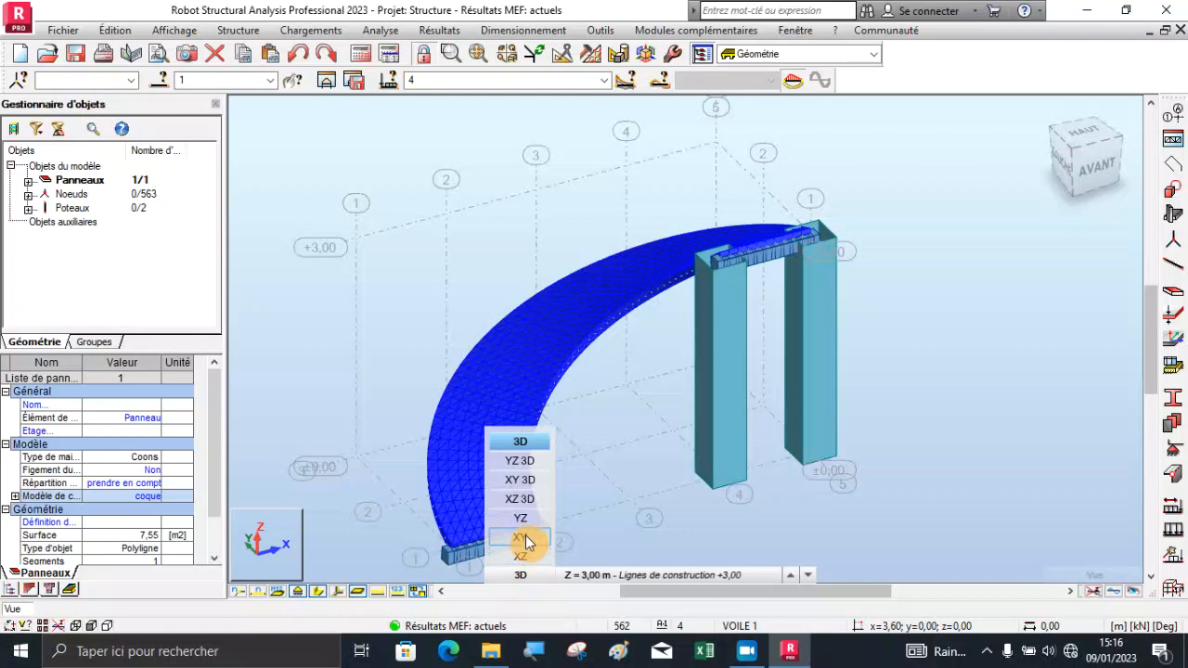
click(524, 538)
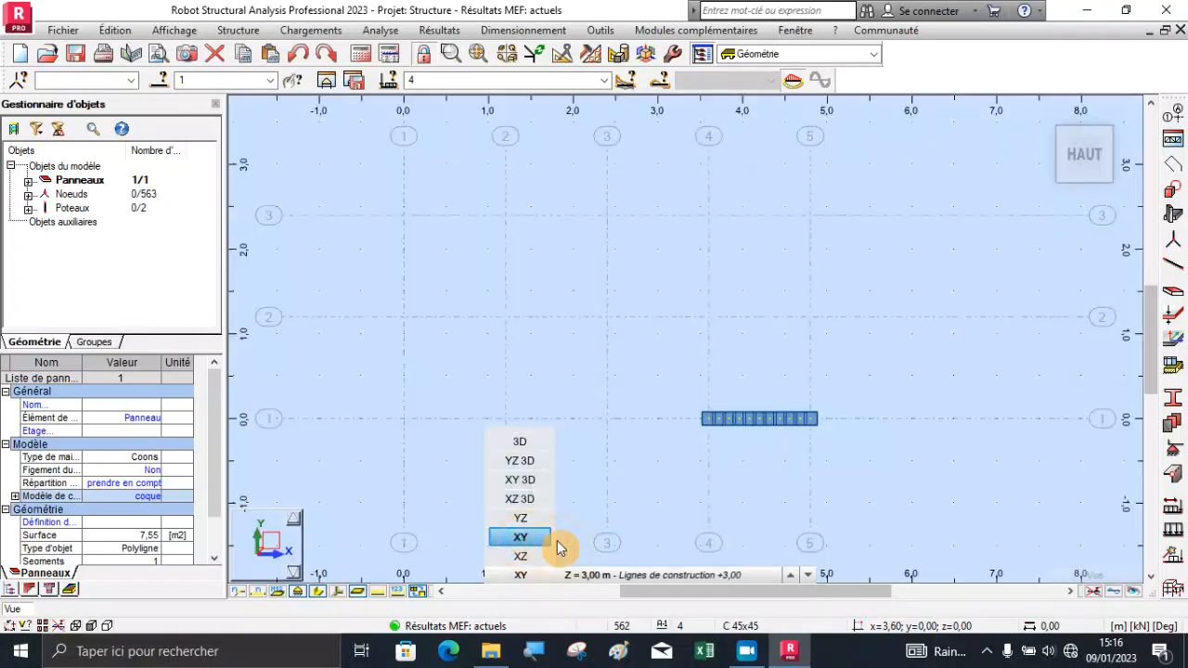
scroll(822, 446, up, 5)
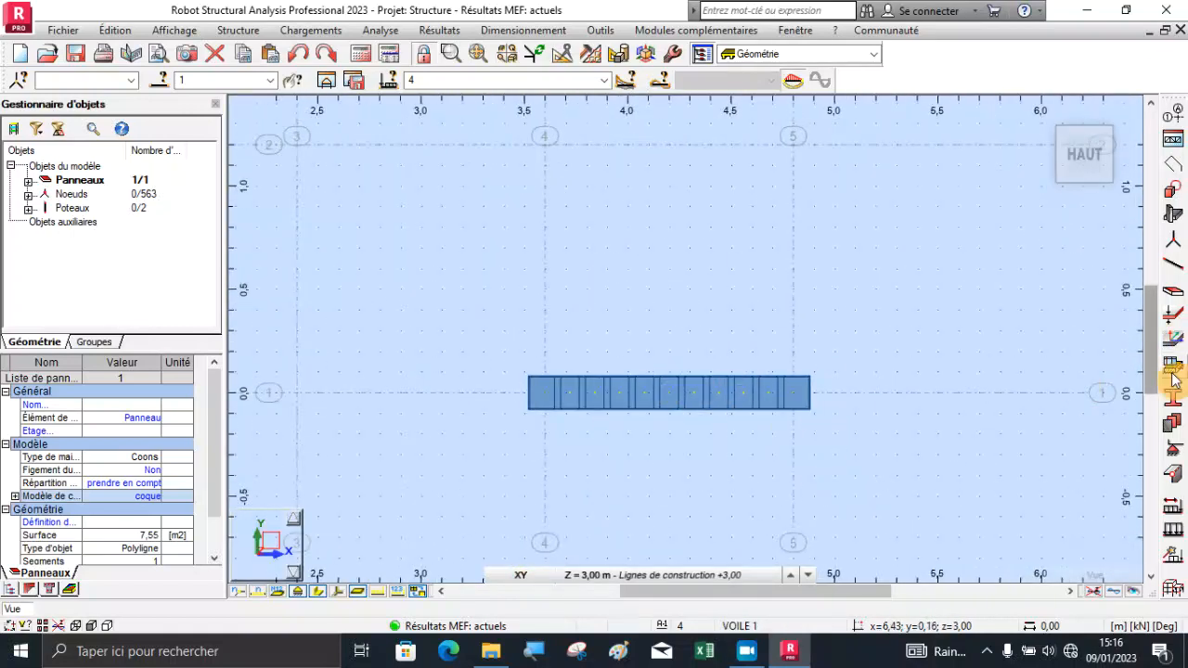
click(1172, 458)
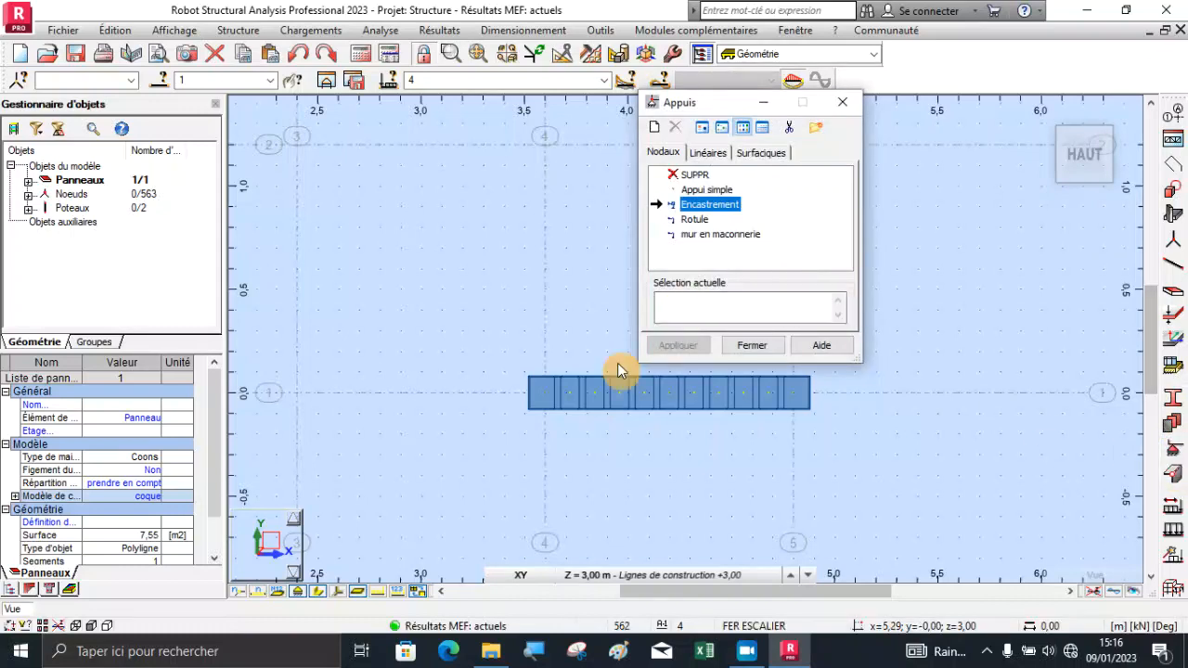
Try to pick the upper-edge nodes at Z = 3,00 m as the target for deleting their linear support with SUPPR.
scroll(571, 439, down, 2)
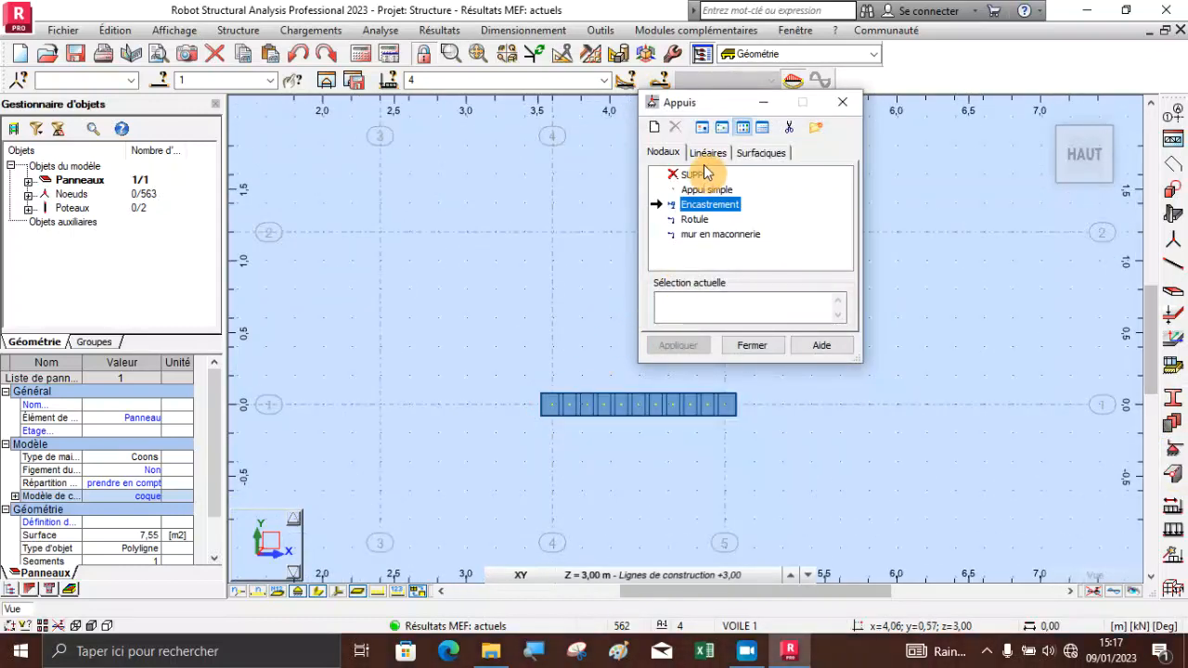
click(680, 298)
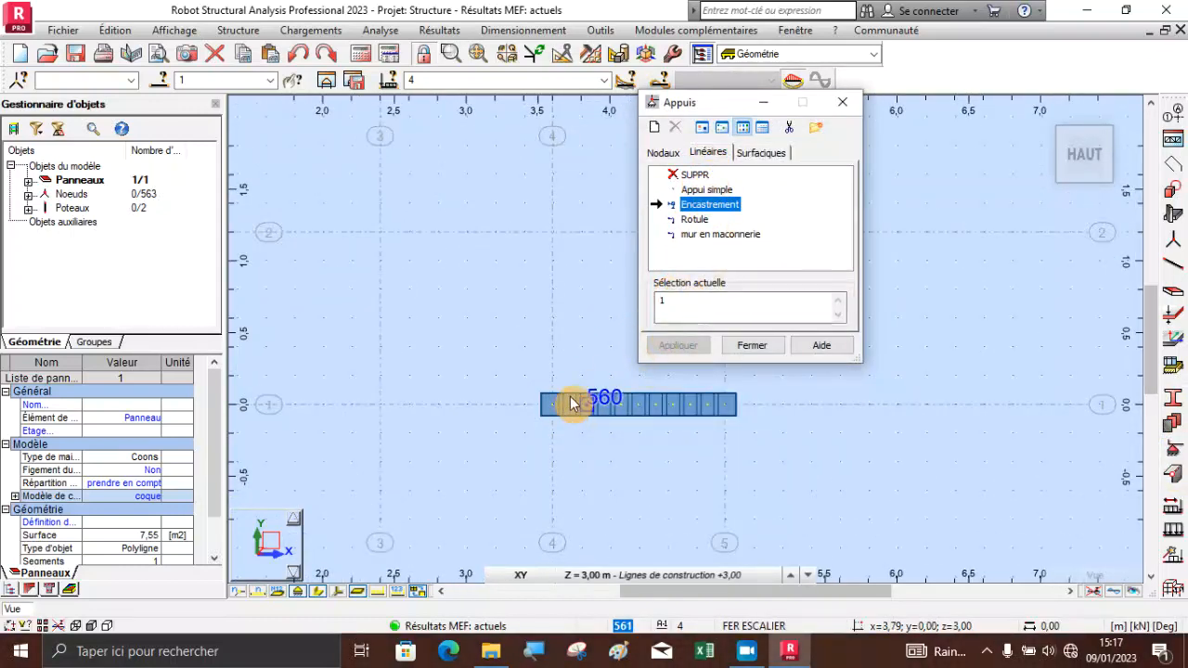
click(684, 300)
drag(755, 379, 504, 453)
click(687, 174)
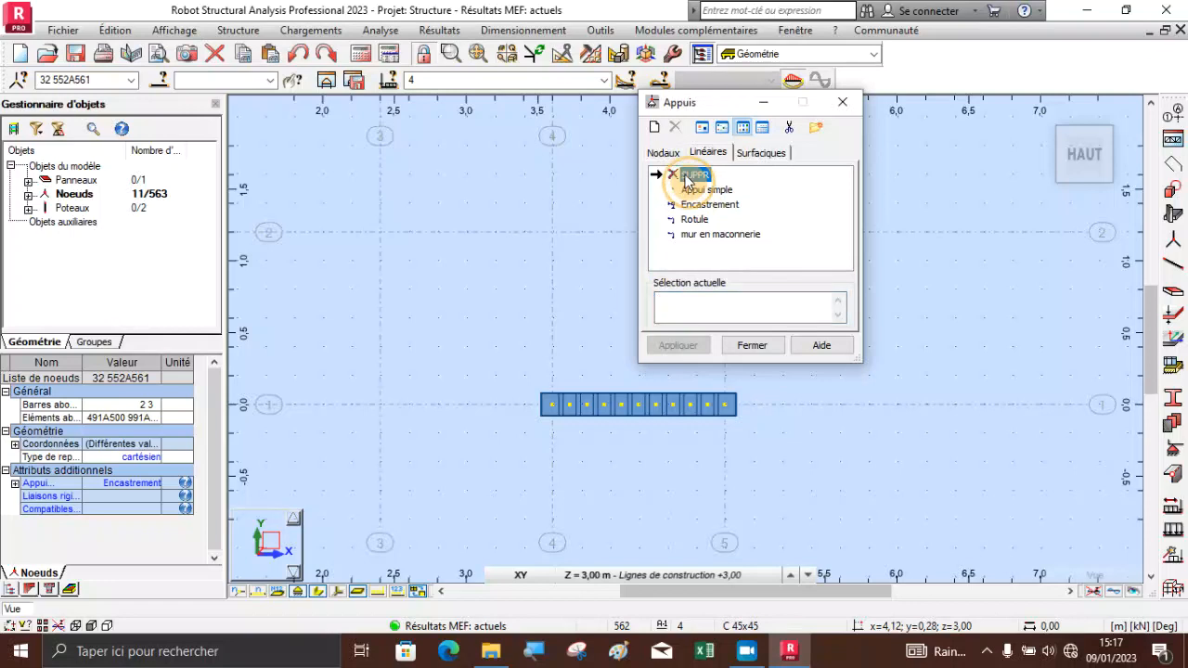
click(678, 303)
drag(758, 382, 467, 447)
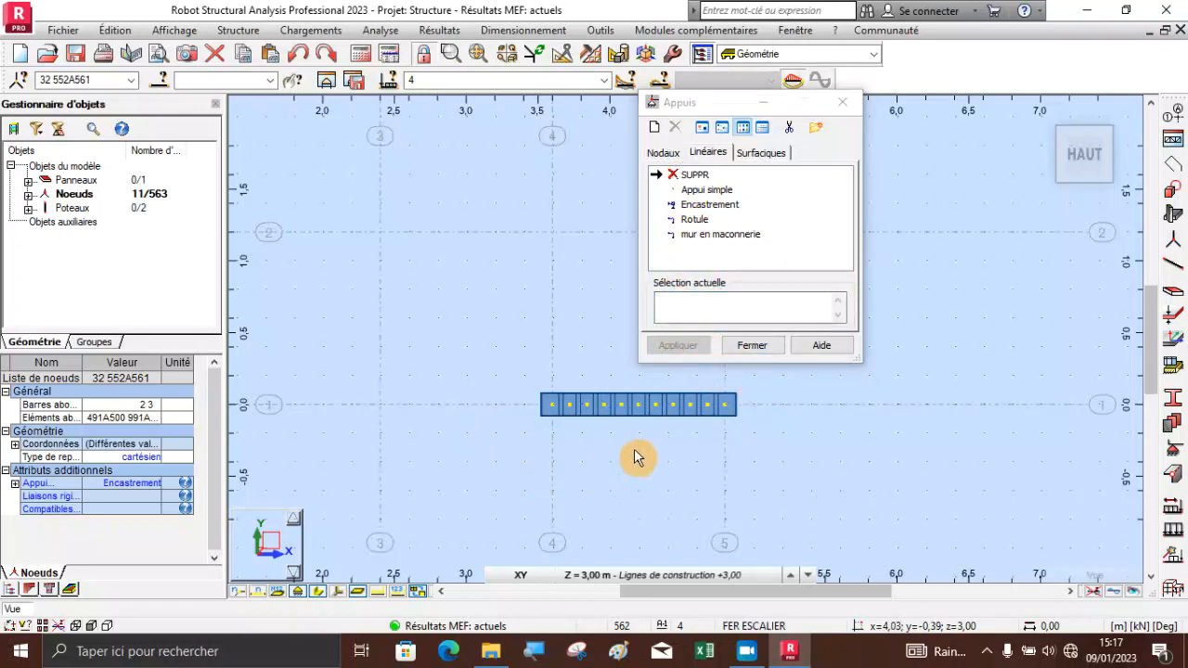
drag(766, 401, 407, 464)
click(719, 303)
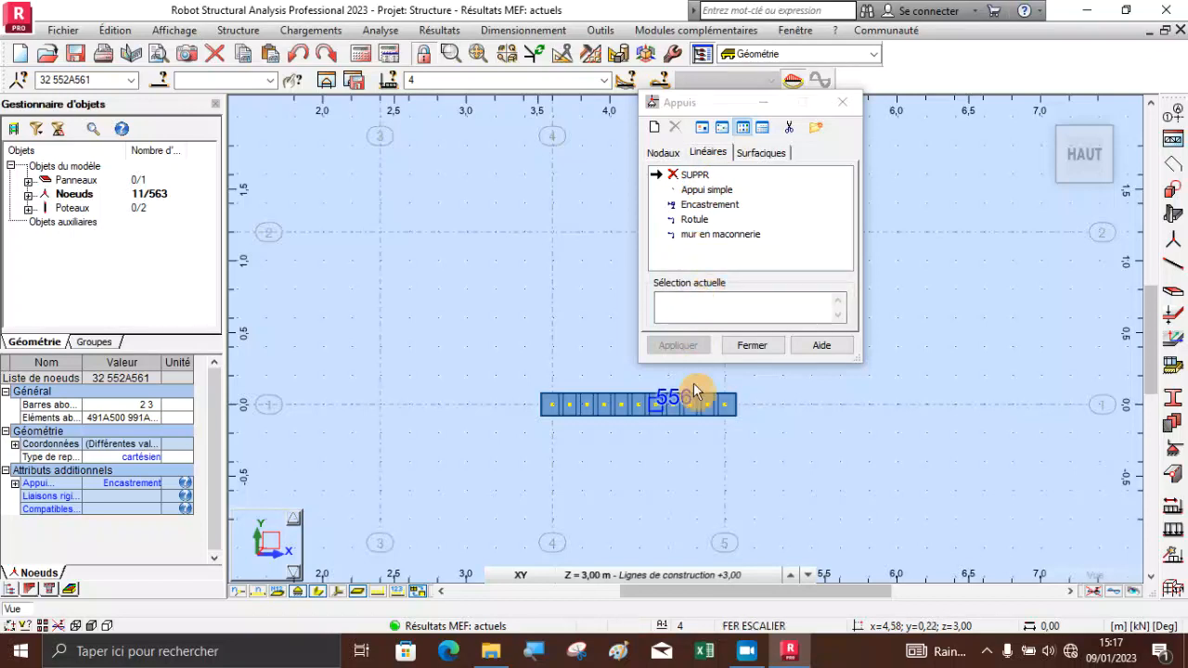
click(670, 406)
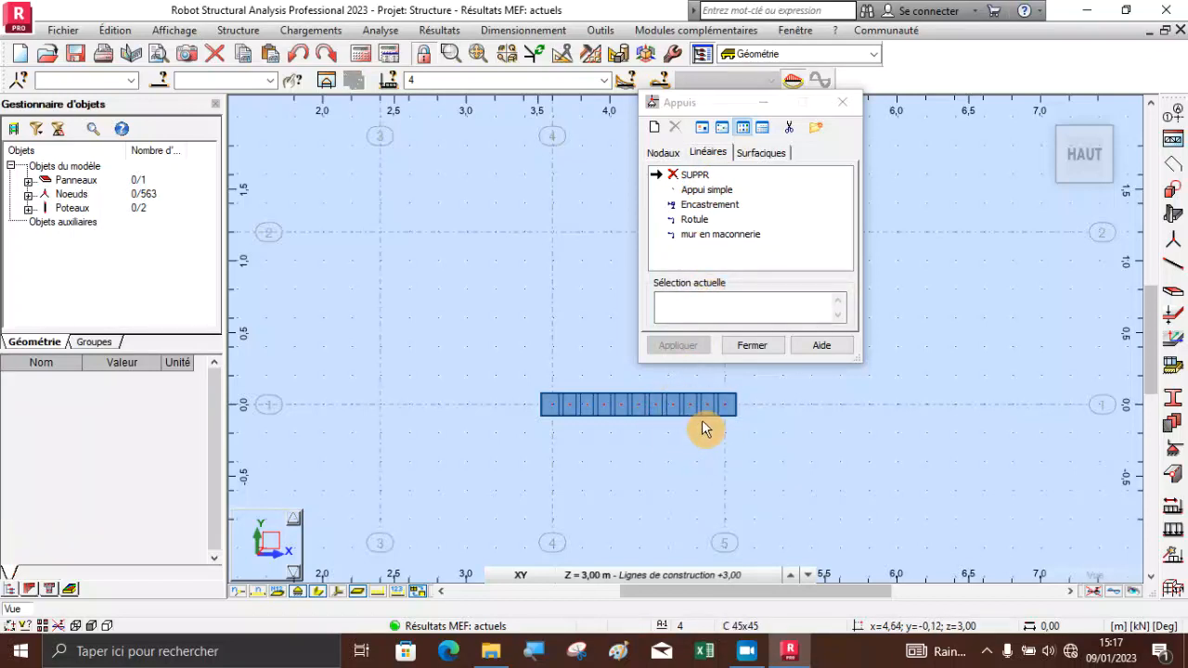
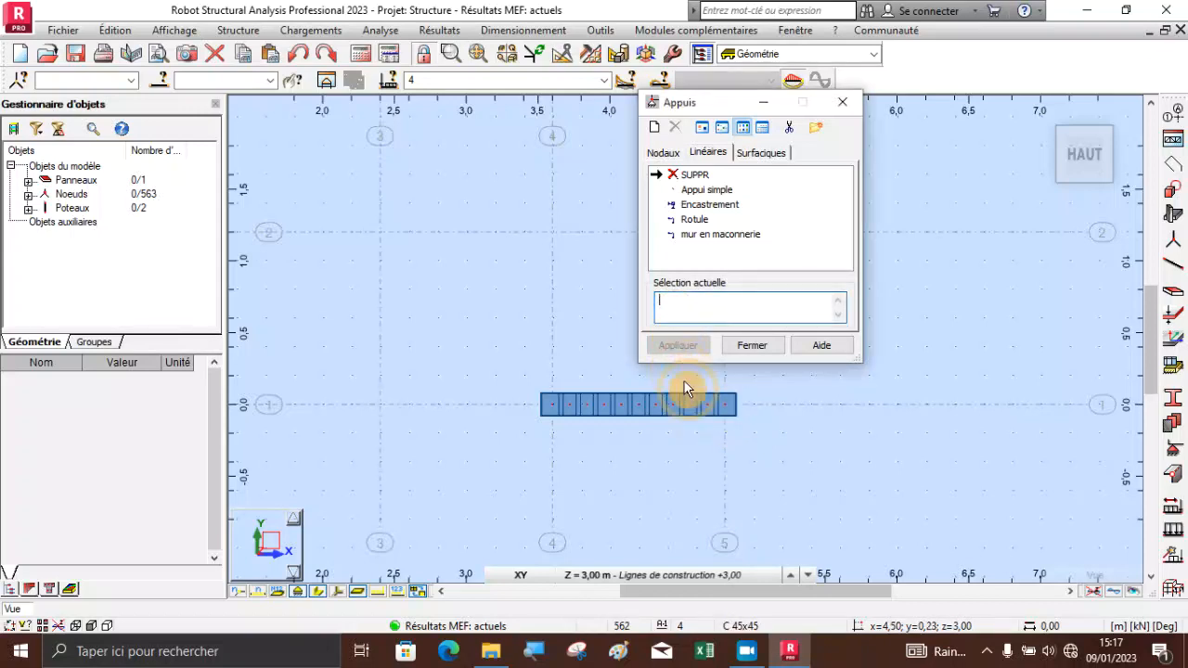
Apply the linear support deletion SUPPR to the upper-edge nodes 32 552A561, accept possibly outdated results, and close the support definition.
click(701, 208)
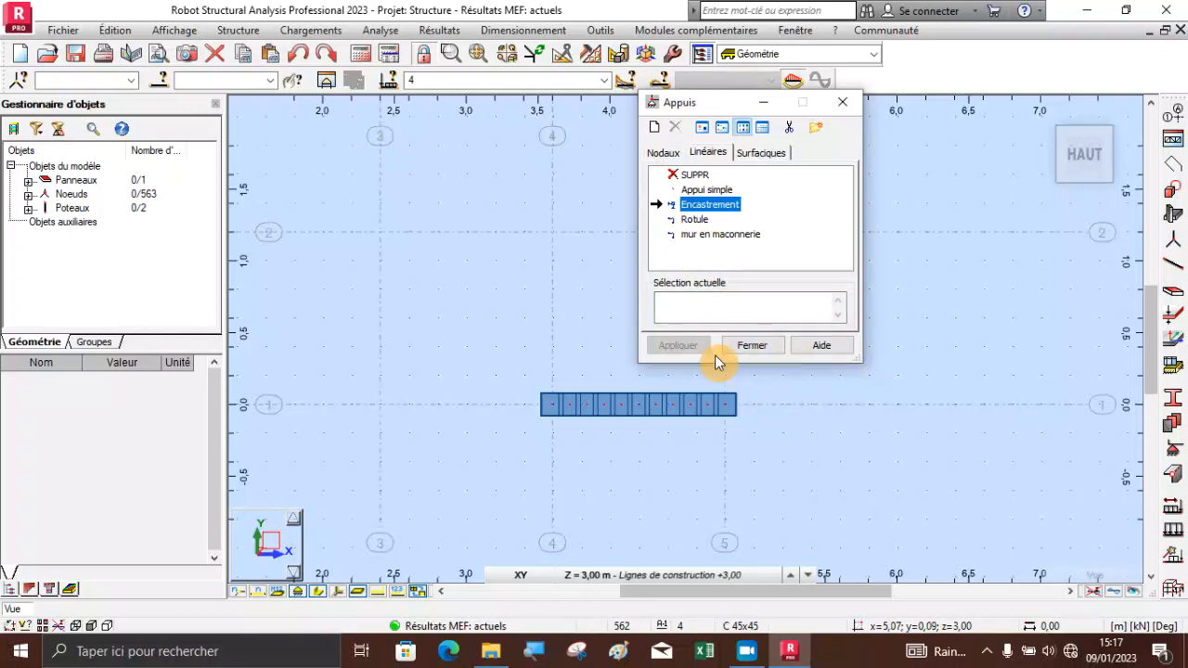
click(696, 312)
drag(756, 387, 493, 451)
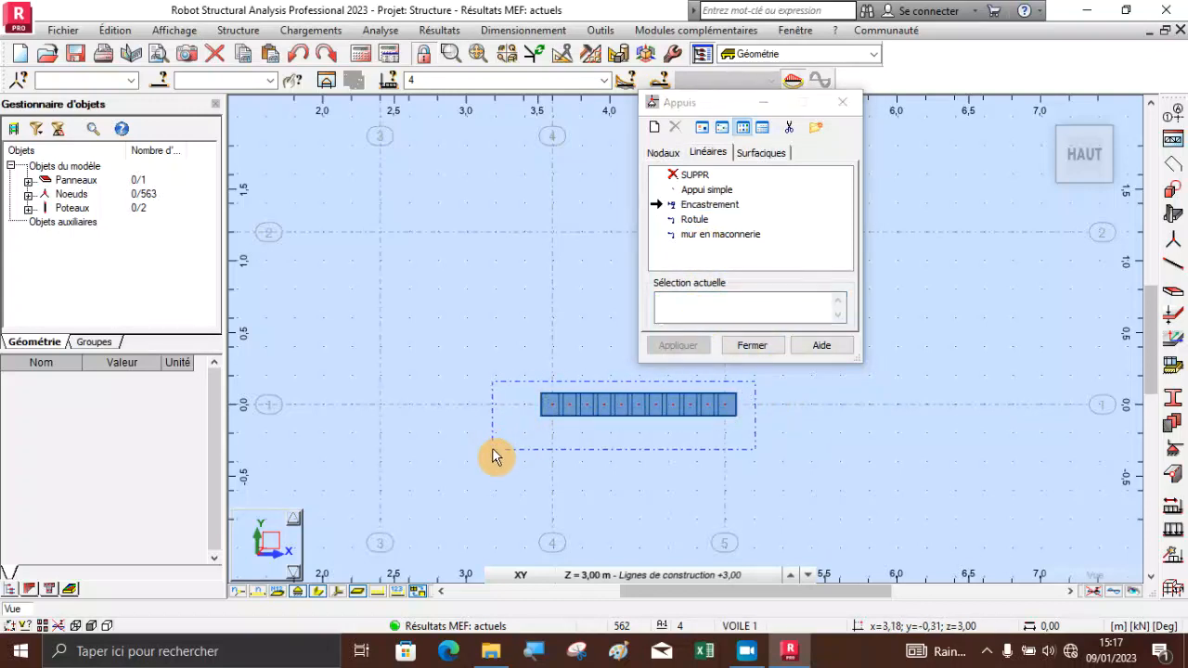
click(659, 309)
click(111, 79)
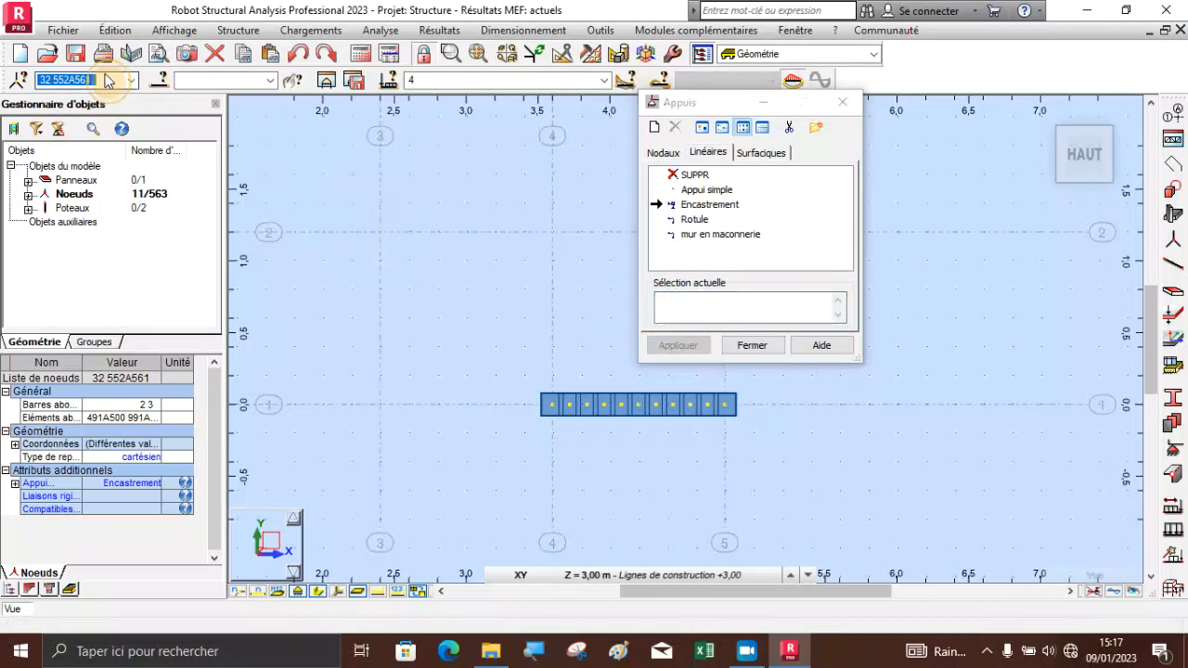
click(710, 314)
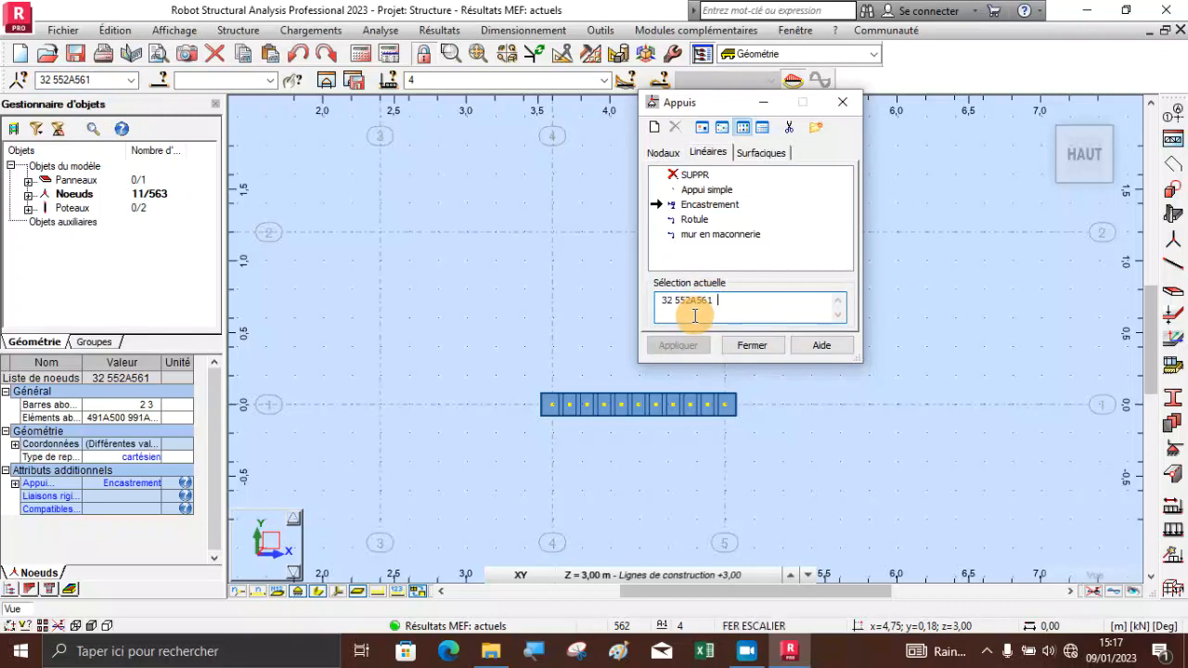
click(685, 176)
click(694, 344)
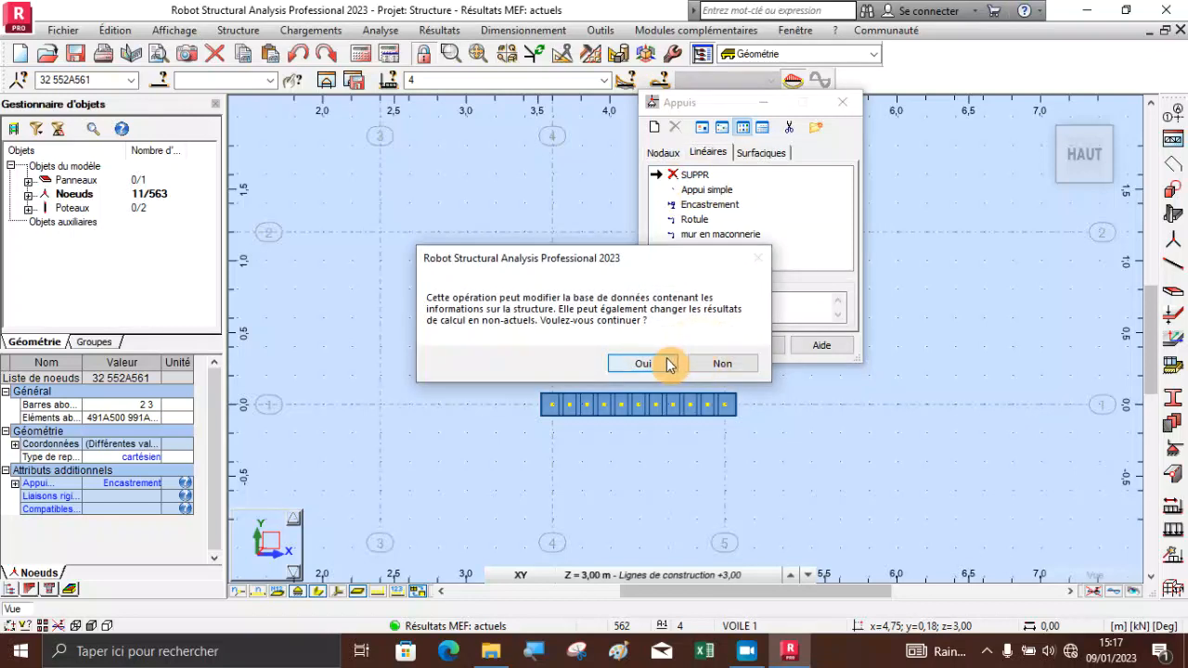
click(670, 364)
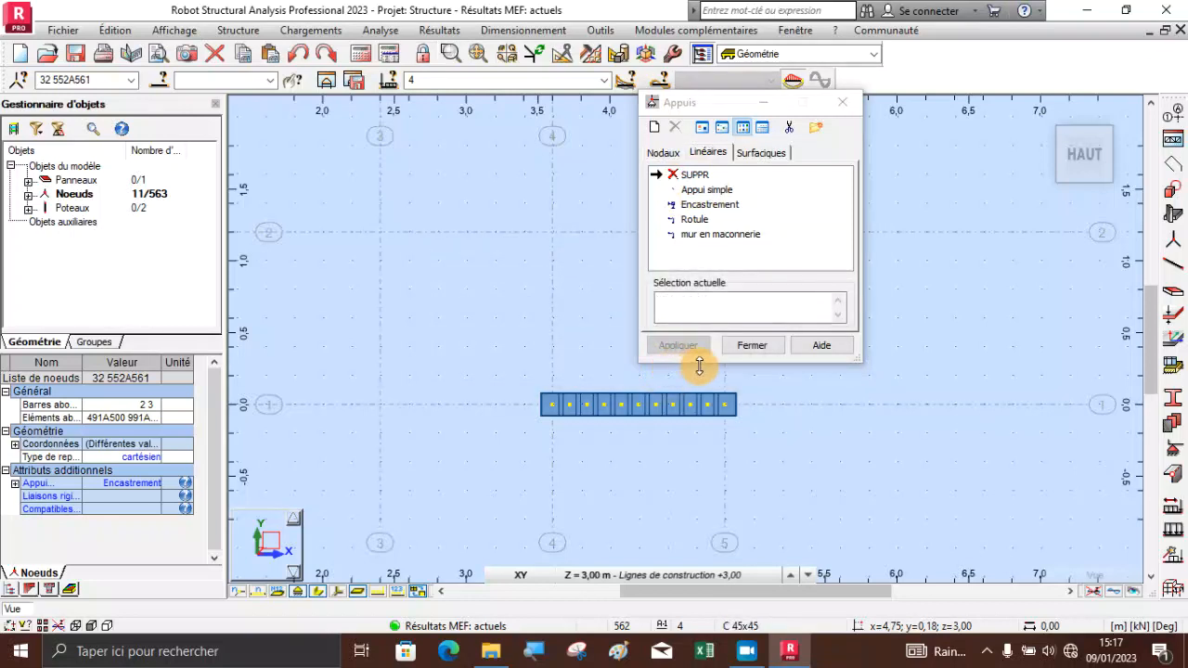
click(752, 348)
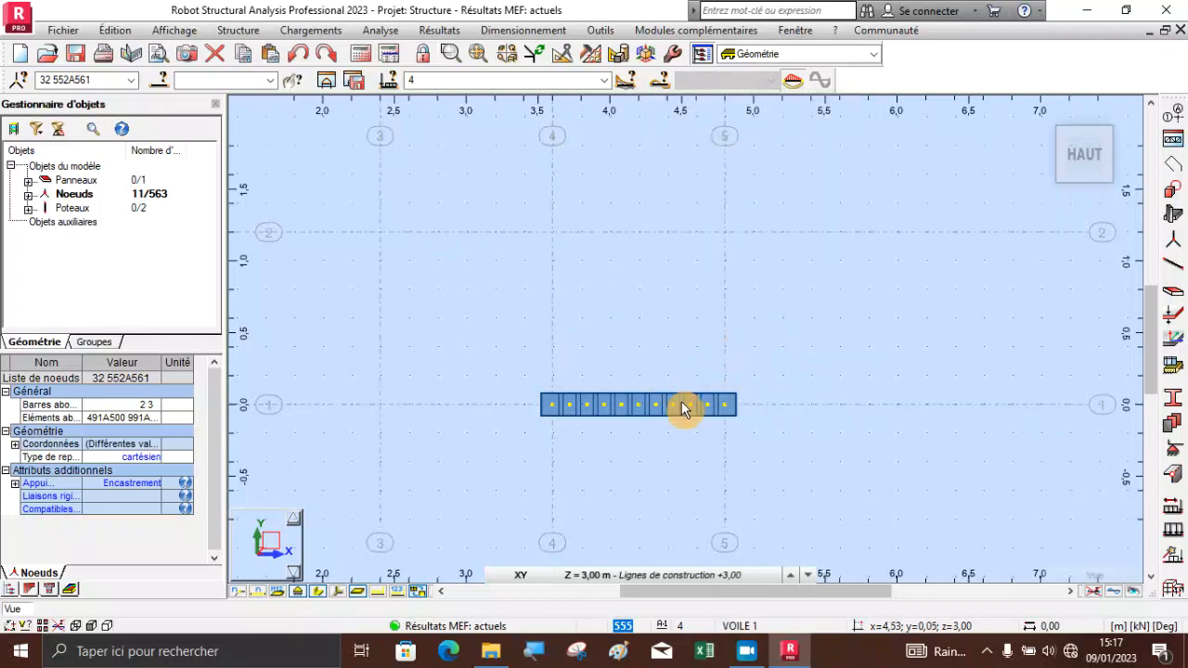
Return to a 3D view of the stair and columns and make 4 : ELU the active load case.
scroll(642, 445, up, 3)
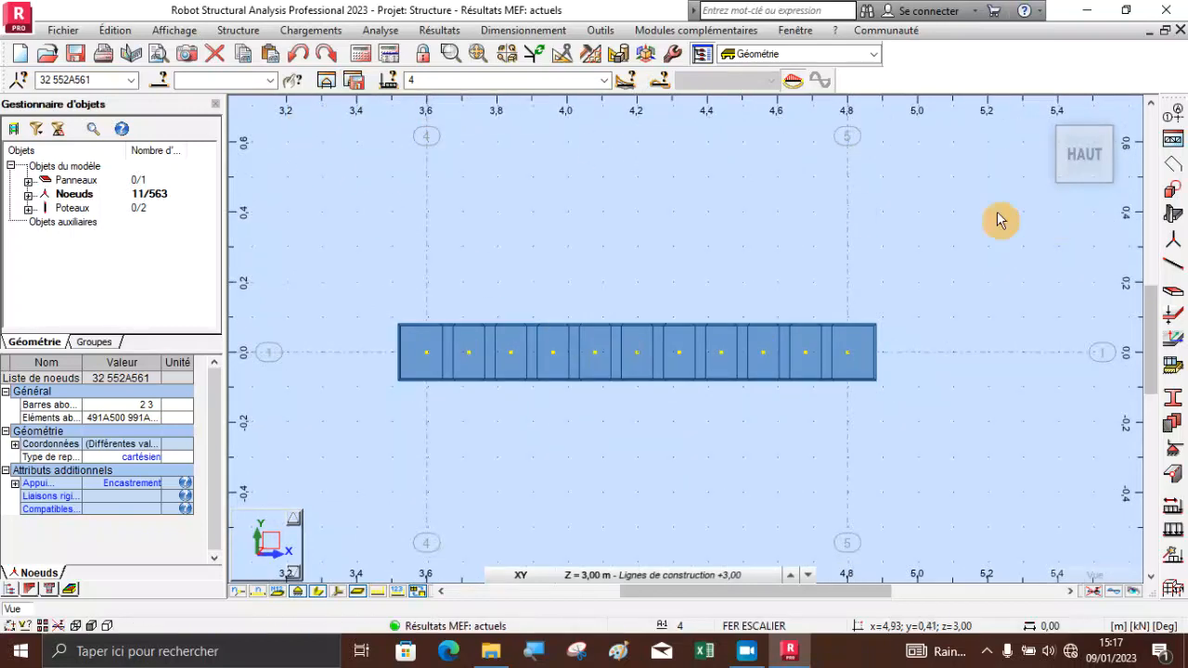
click(1041, 113)
shift+middle_drag(839, 287, 703, 369)
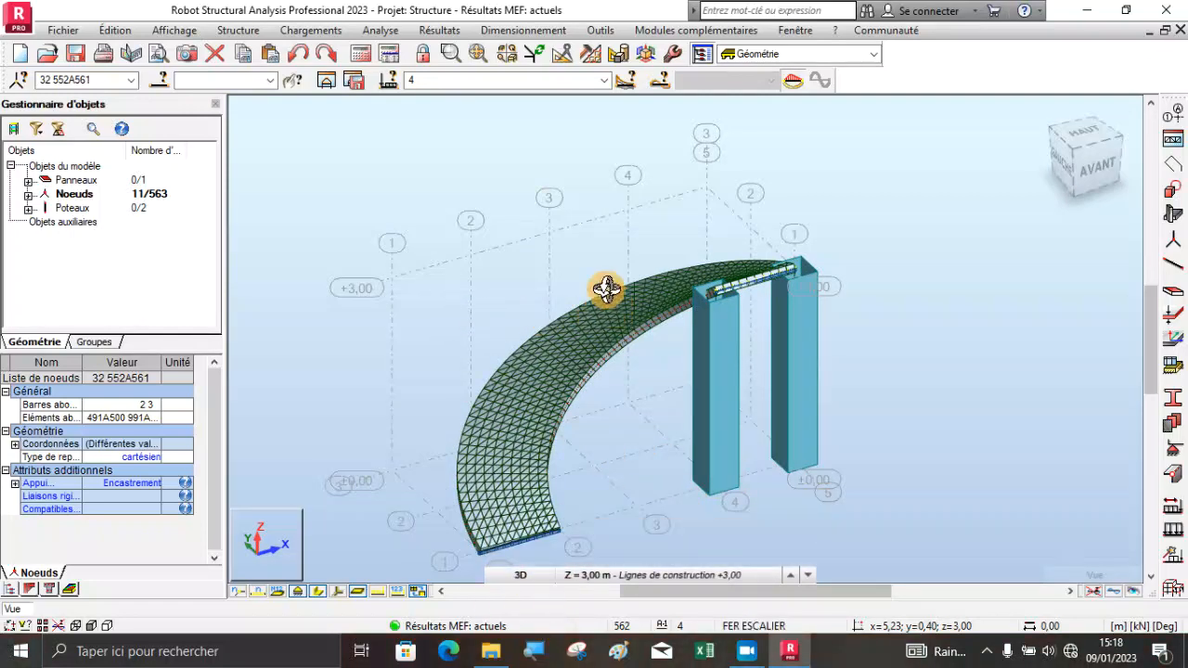
click(603, 80)
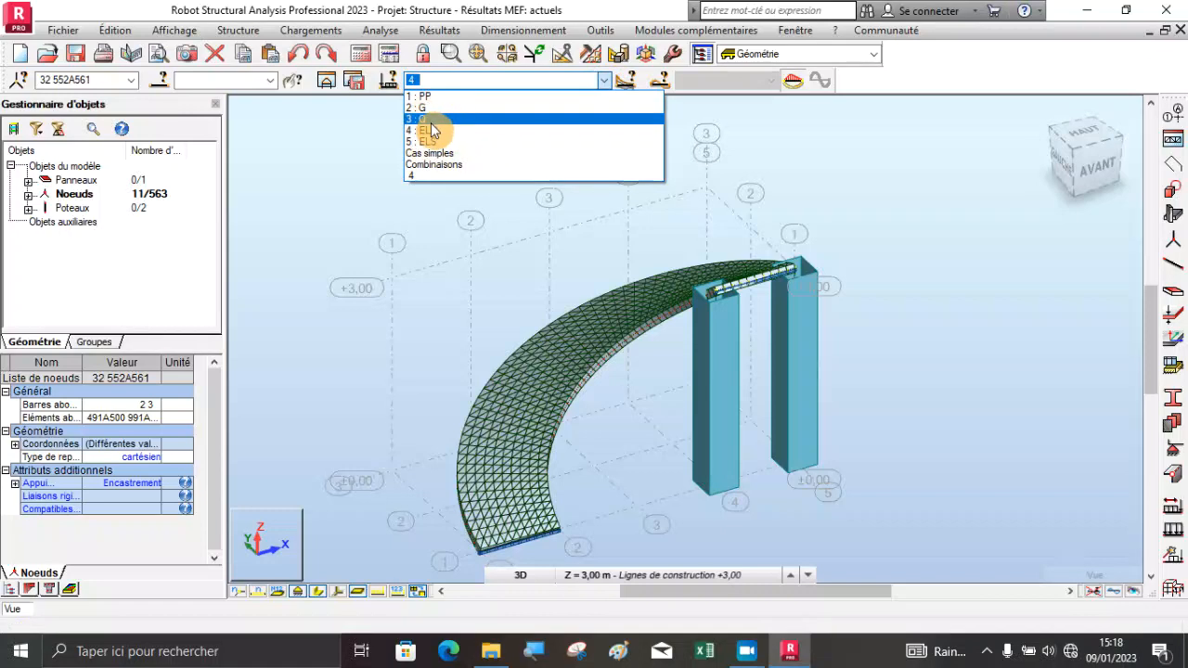
click(425, 130)
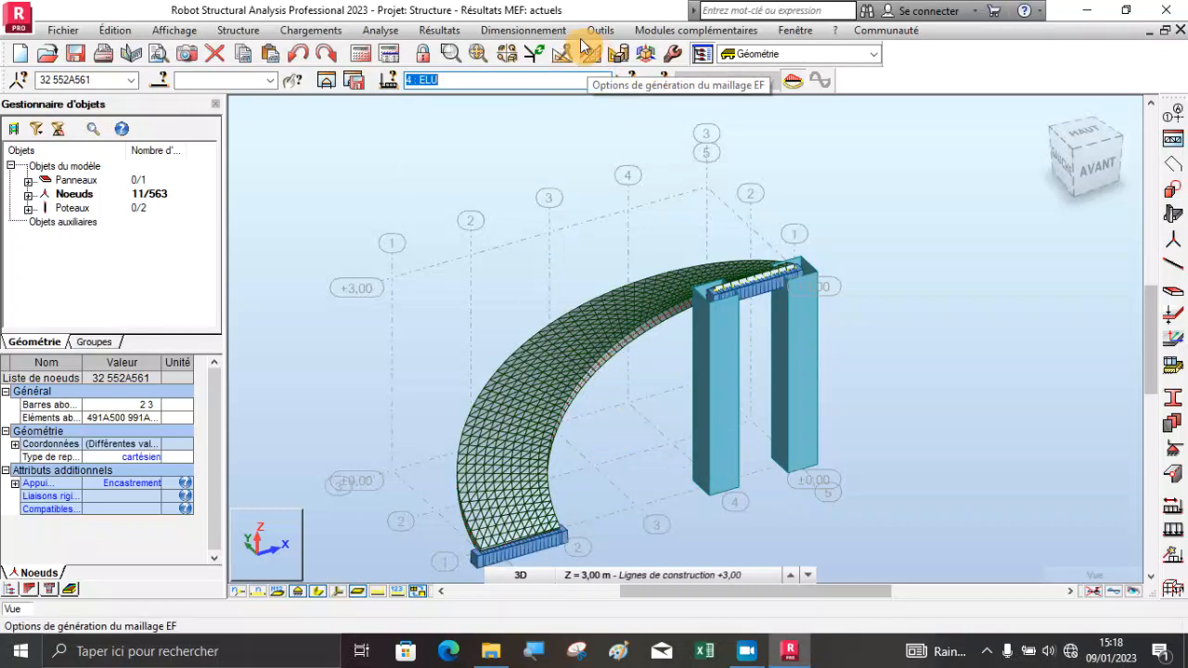
Open the theoretical slab reinforcement calculation (Dalles - ferraillage théorique) and show its Ay Perpendiculaire result view in 3D.
click(485, 33)
click(525, 189)
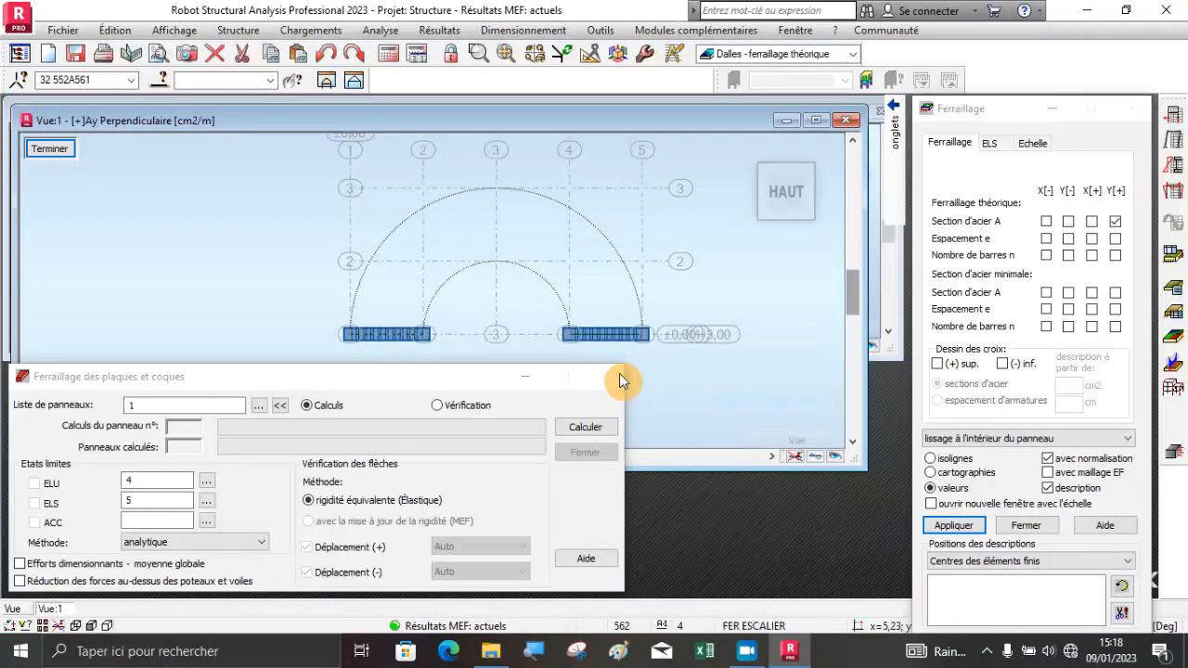
click(149, 405)
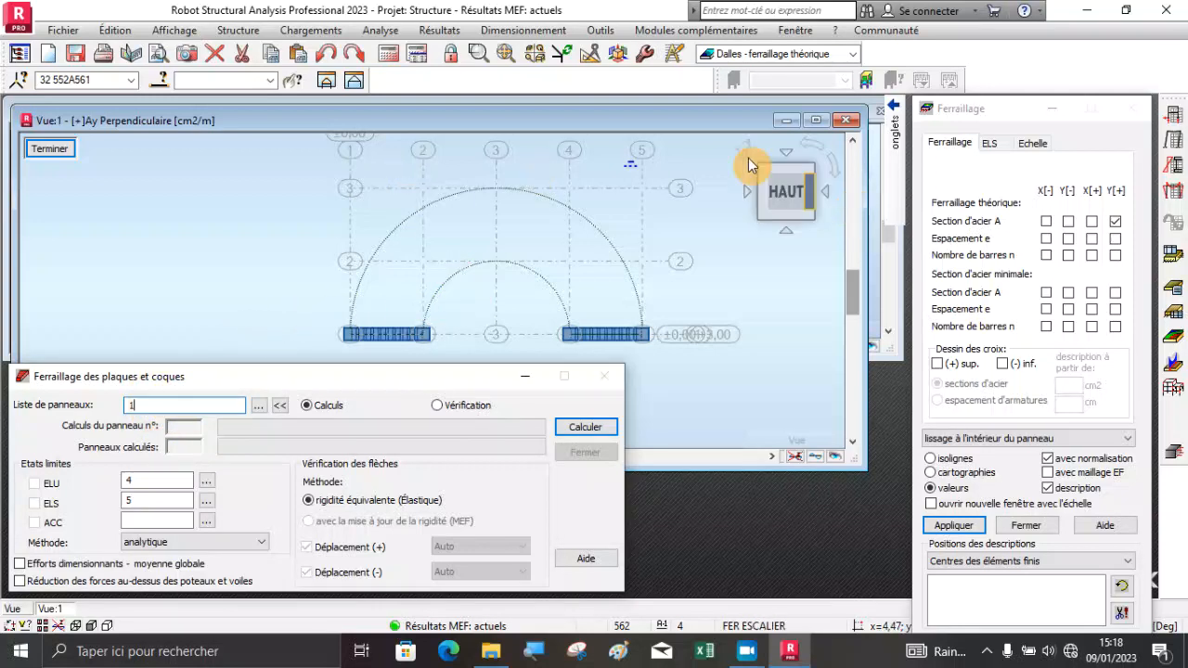
click(750, 152)
shift+middle_drag(425, 276, 420, 288)
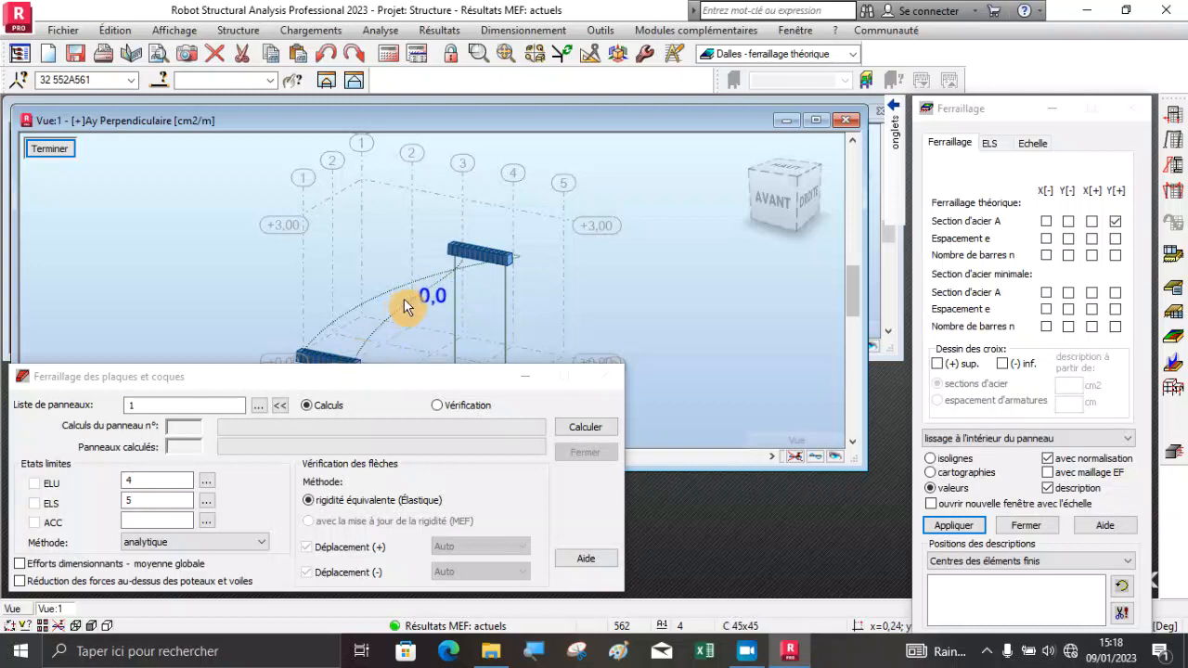
scroll(404, 306, down, 3)
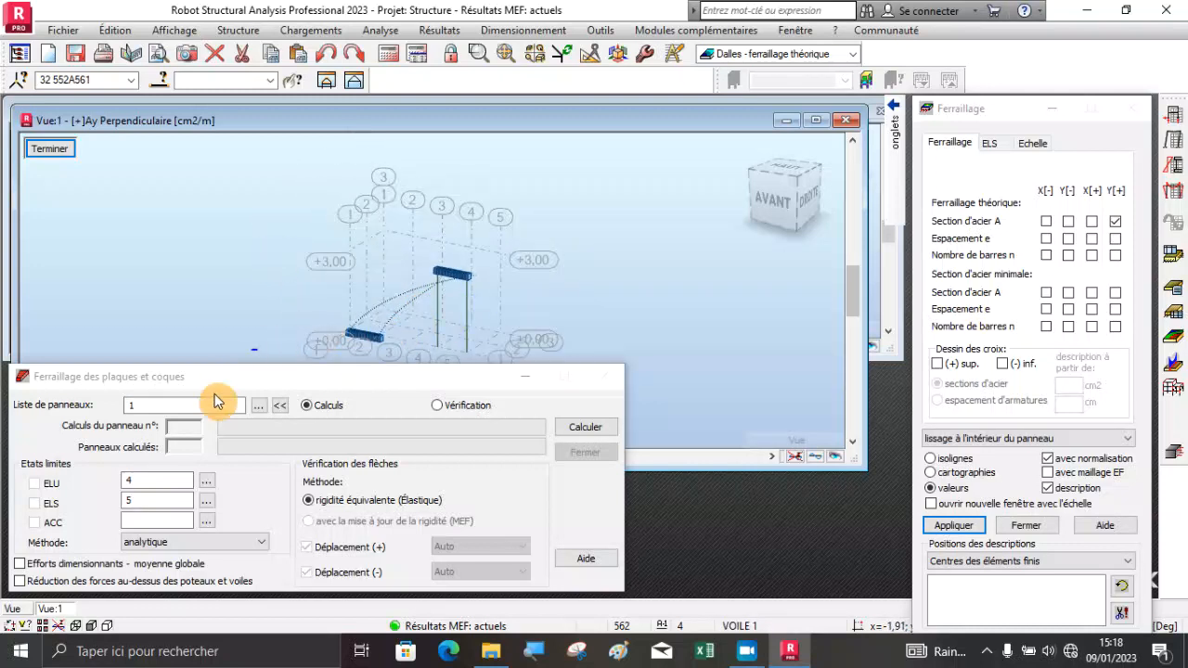
Calculate the theoretical reinforcement of panel 1 with ELU case 4 and ELS case 5, then dismiss the calculation status.
click(204, 406)
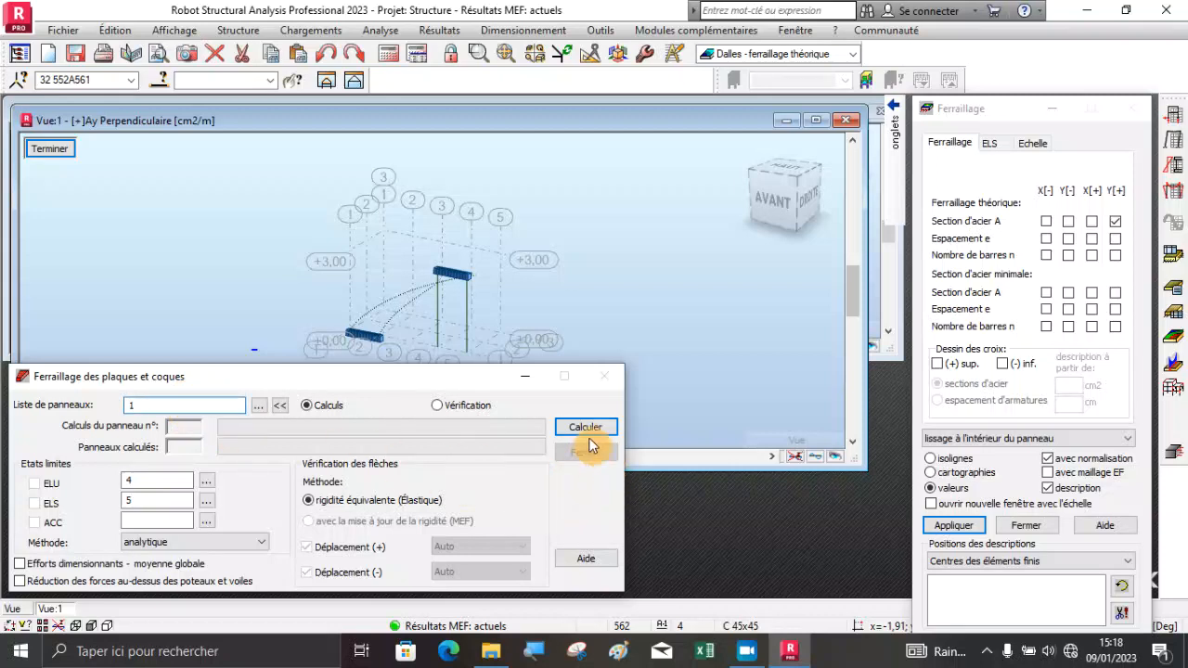
click(586, 431)
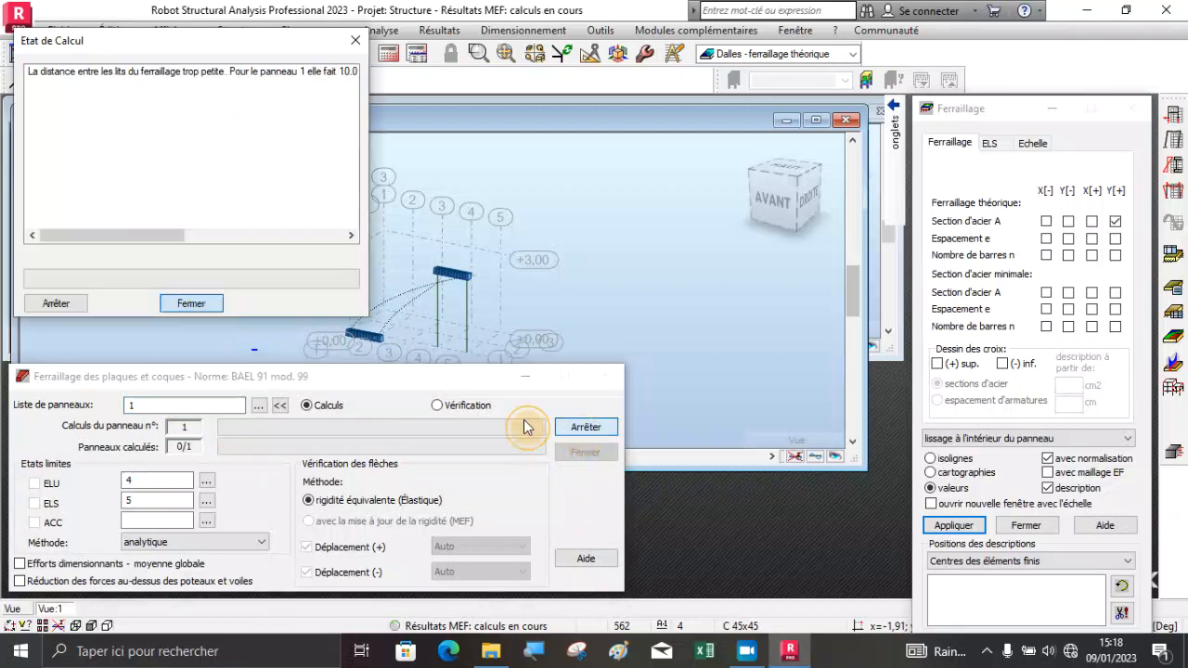
click(194, 306)
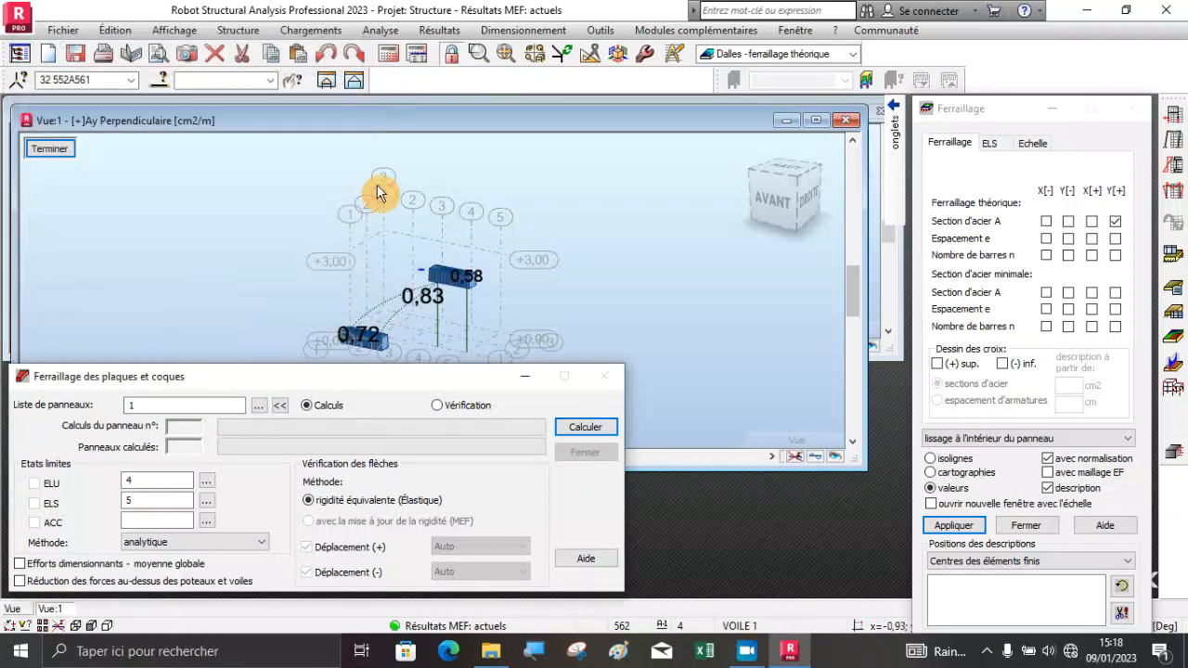
Display the X[-] theoretical steel area A as values over the stair in the top view and examine the distribution.
click(790, 173)
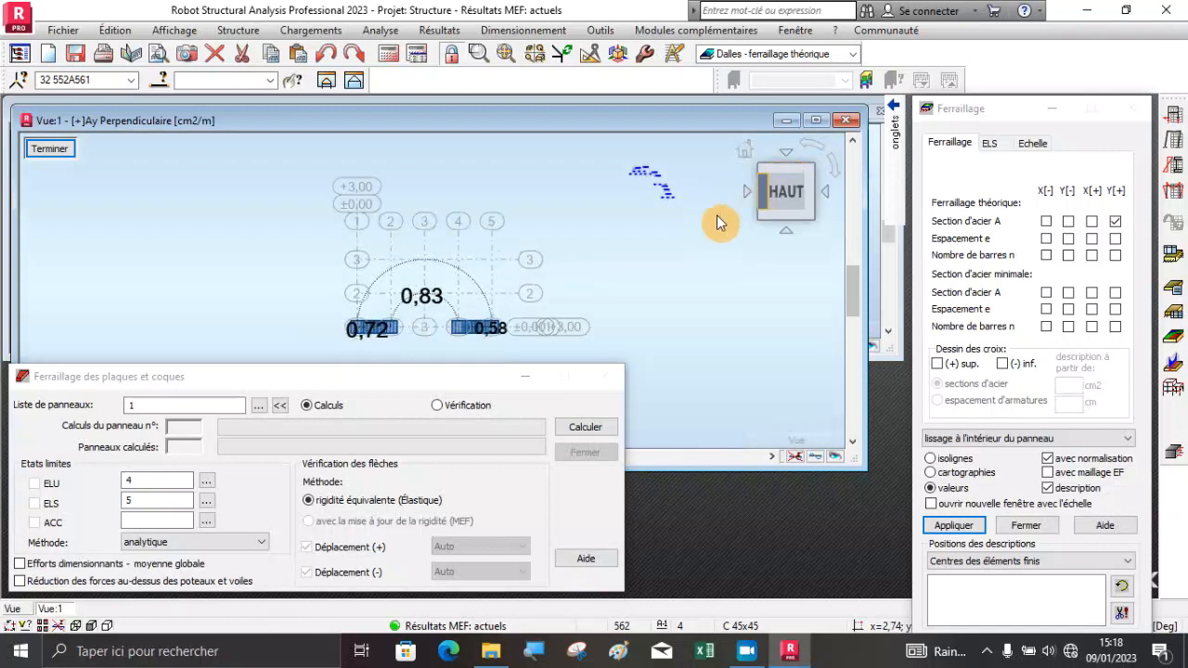
scroll(441, 336, up, 3)
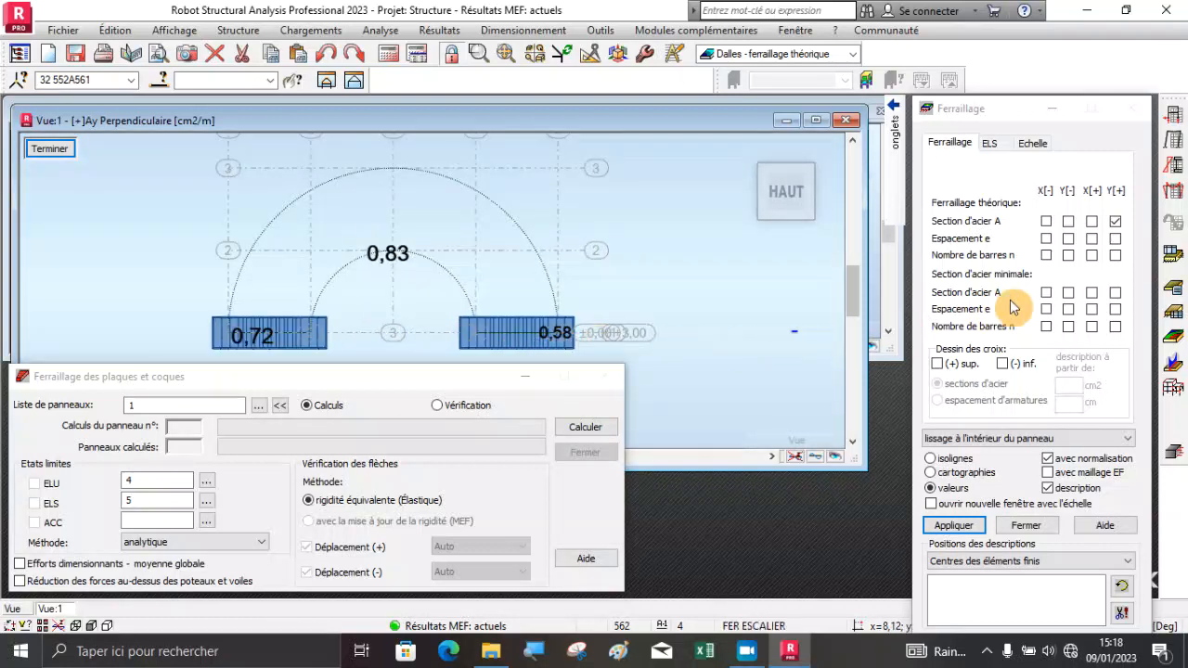
click(1046, 223)
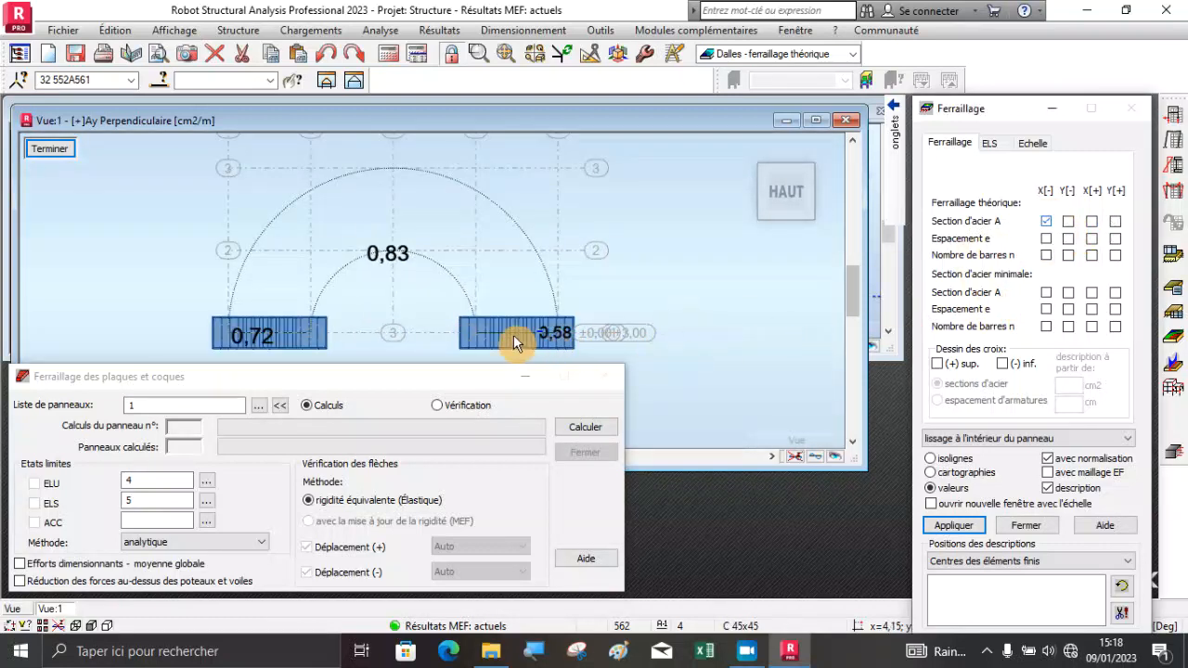
click(953, 525)
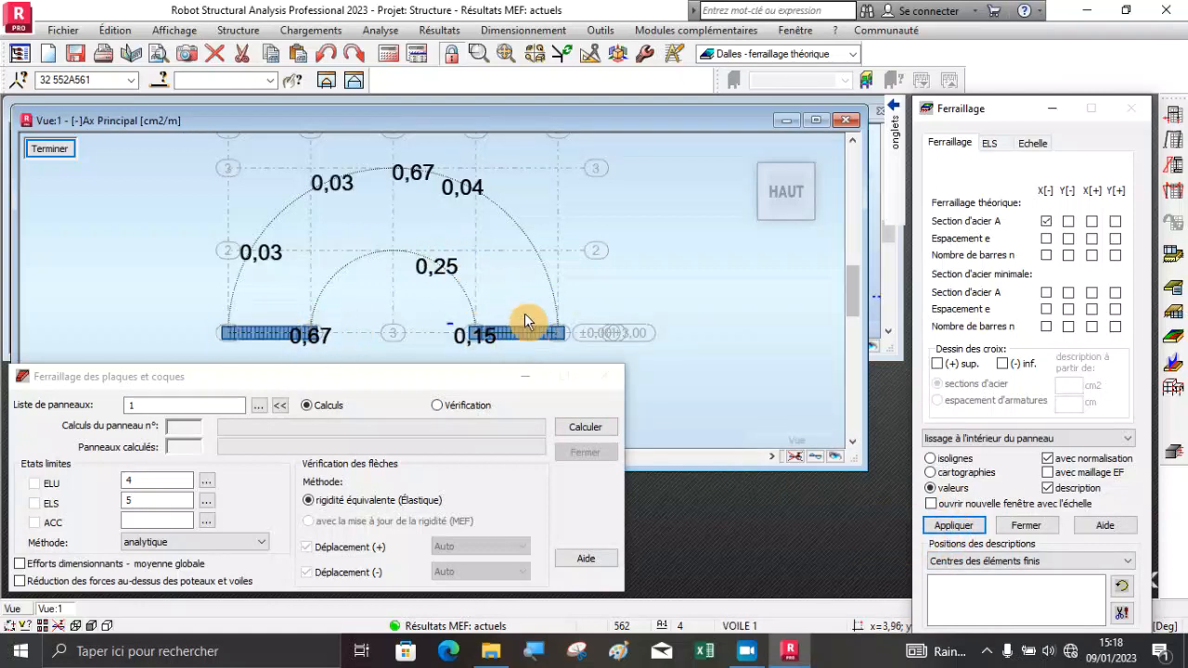
scroll(557, 311, down, 1)
scroll(496, 323, up, 2)
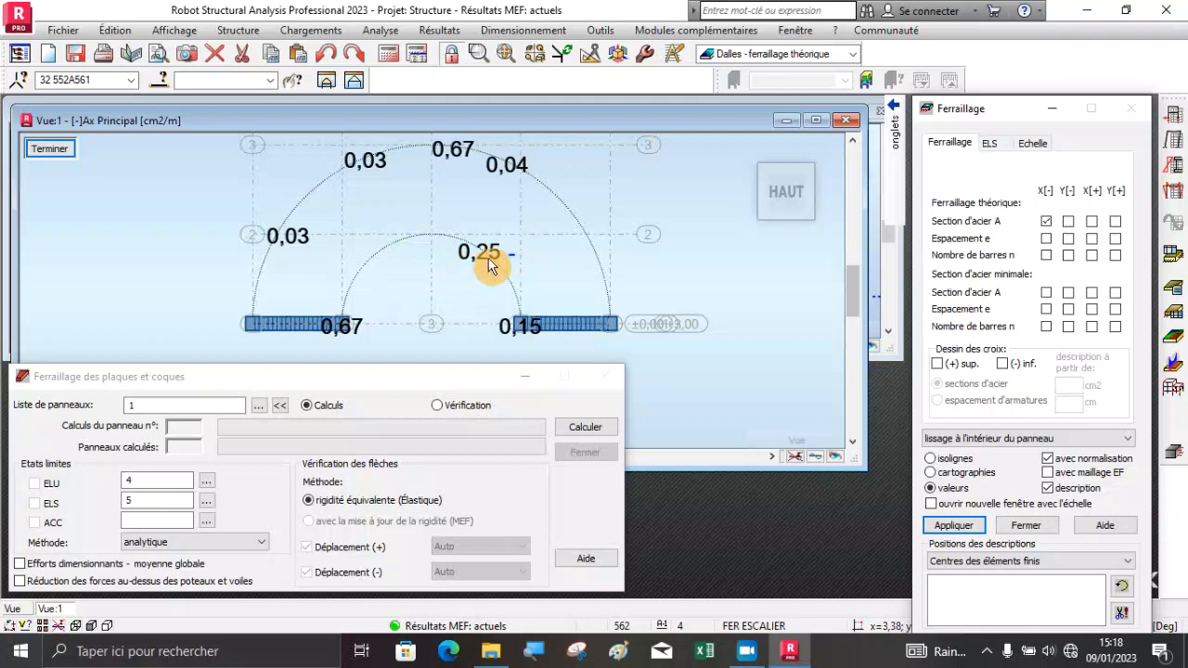
Show the theoretical steel area A for the Y[-] direction instead and examine its values across the stair.
click(1068, 221)
click(953, 525)
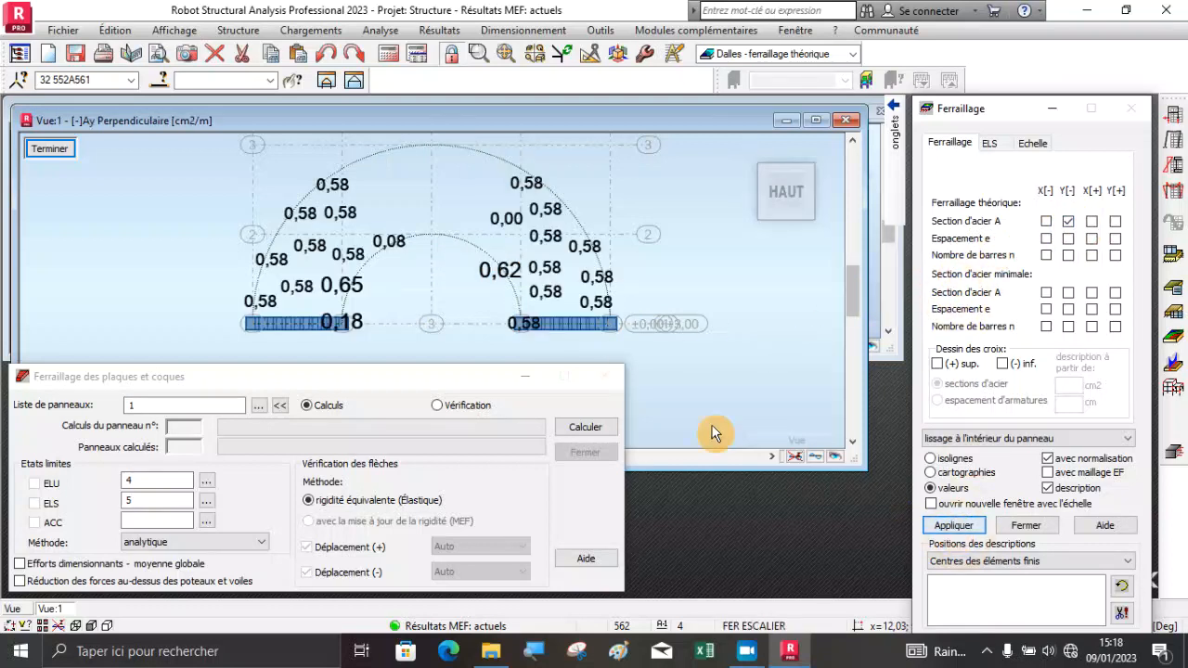
scroll(338, 311, up, 1)
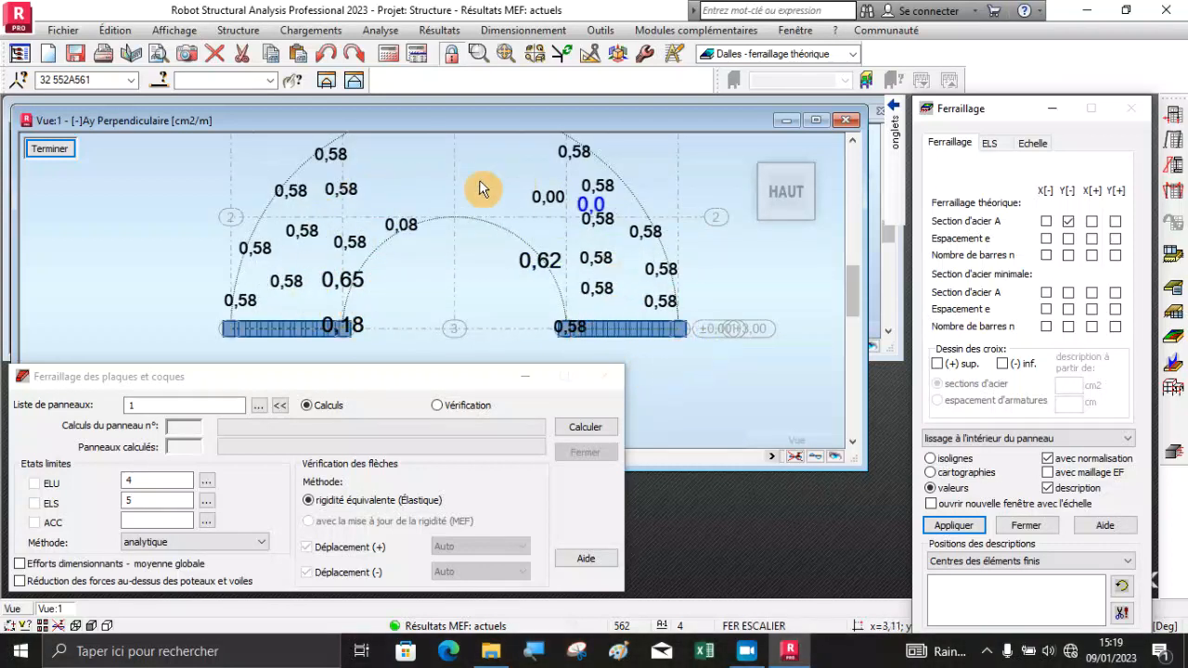
Switch the theoretical steel area A to the X[+] direction and examine the values at both ends of the stair.
click(1095, 226)
click(953, 525)
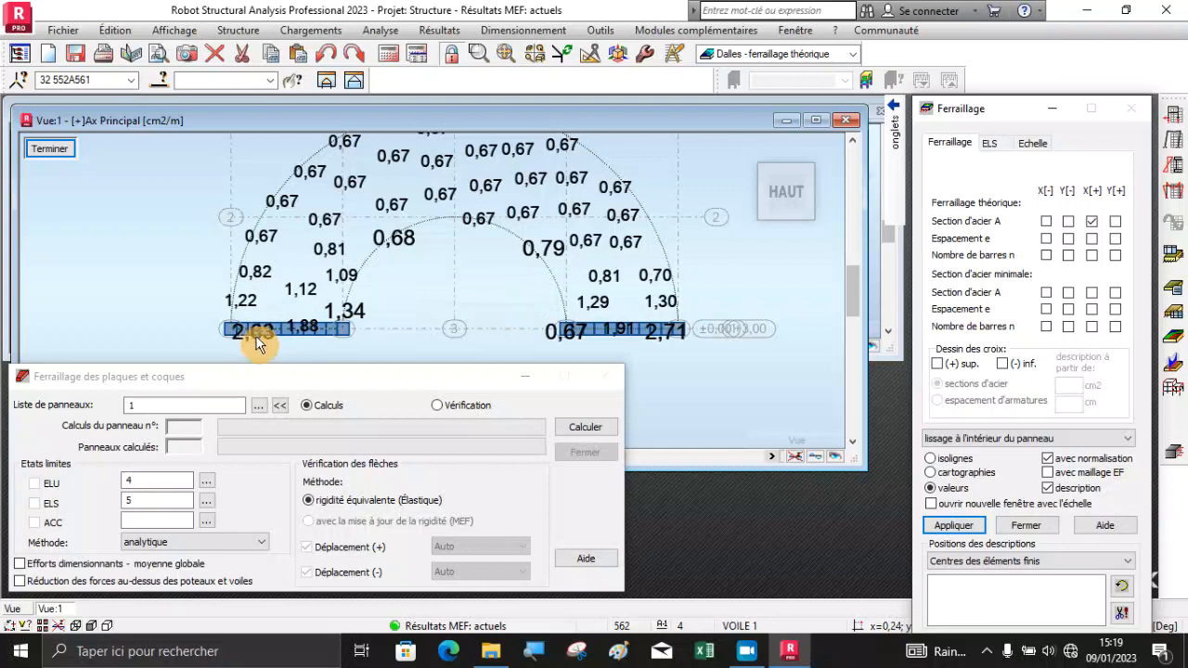
scroll(257, 360, up, 2)
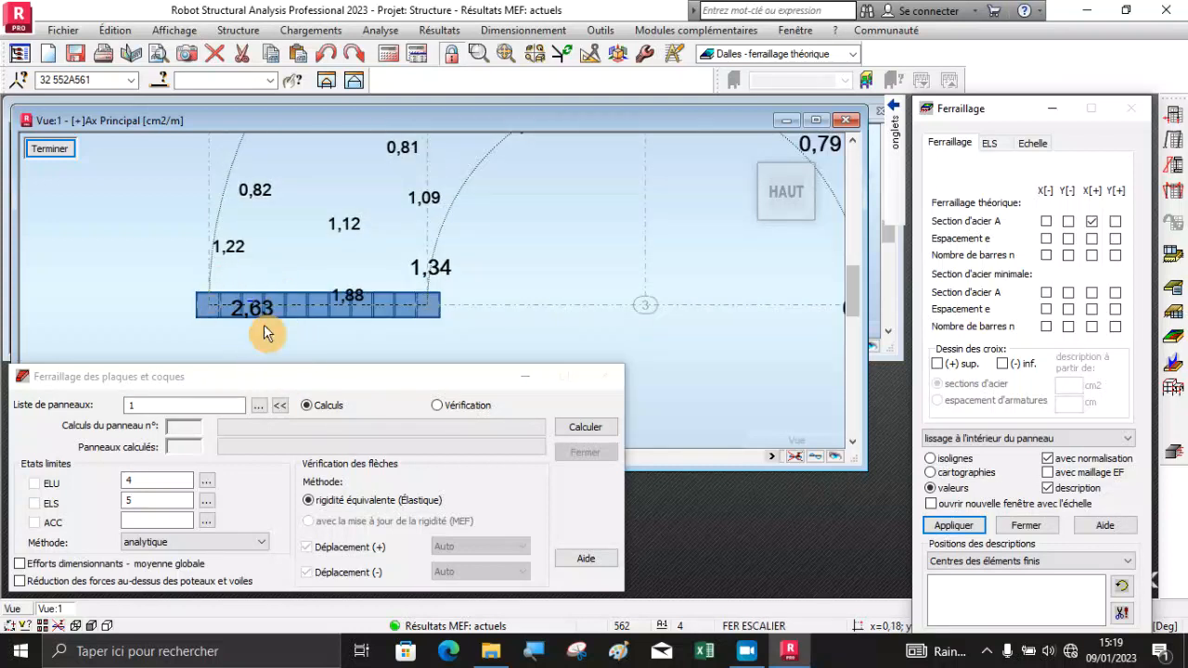
scroll(287, 311, down, 1)
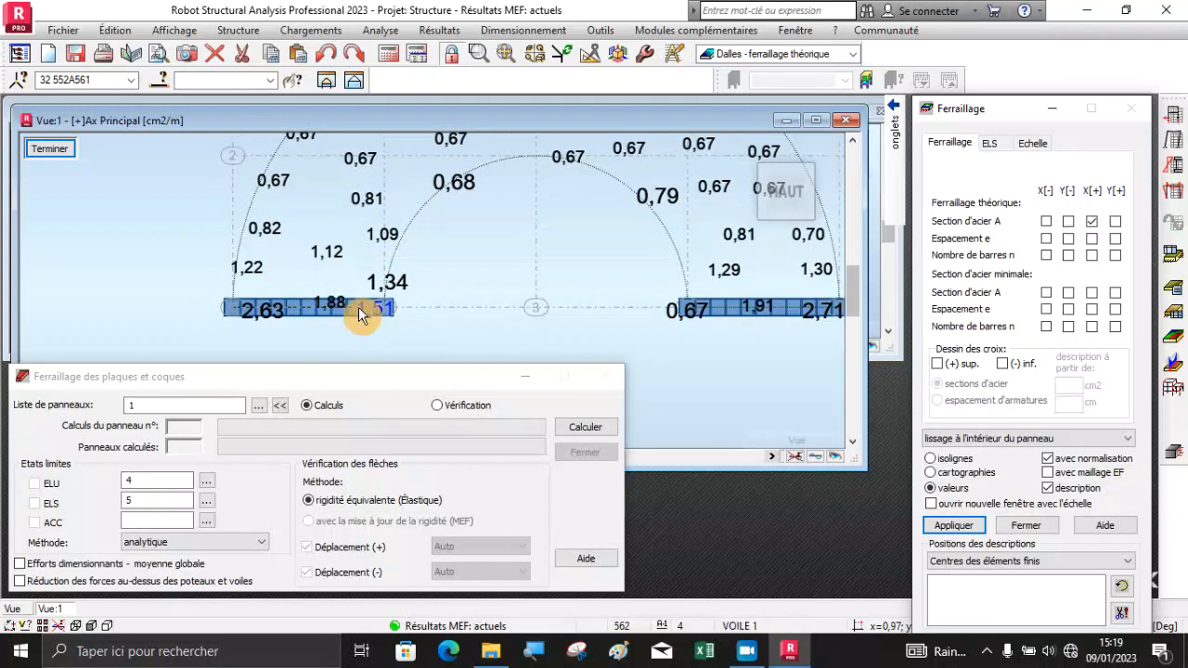
scroll(358, 306, down, 1)
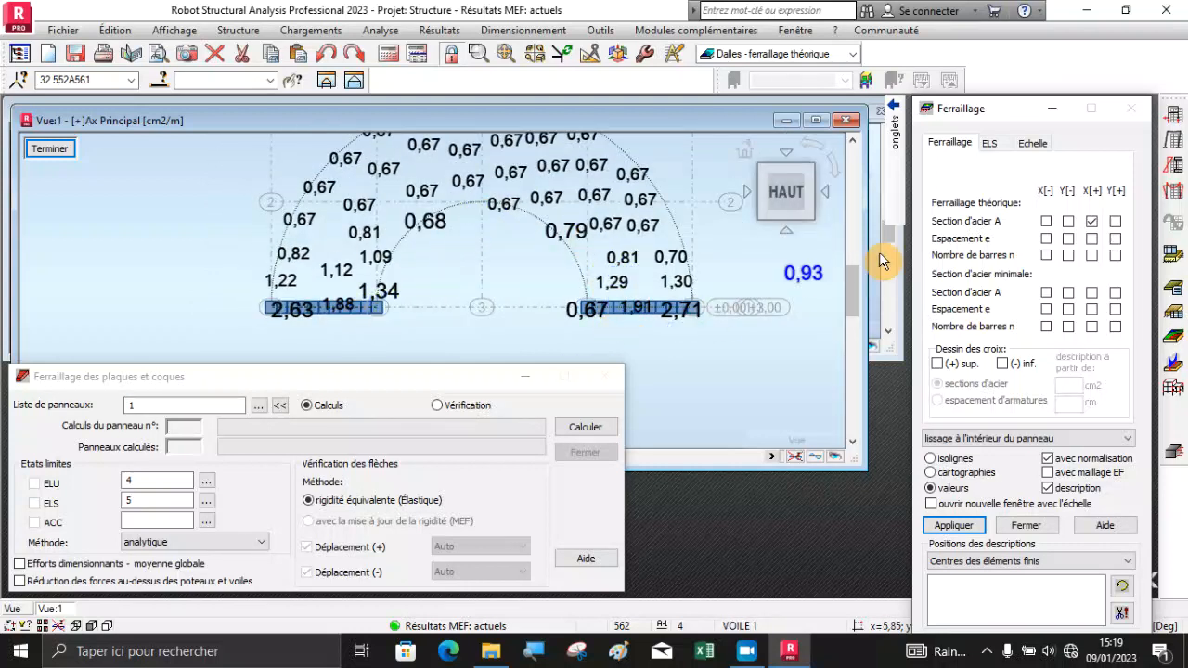
Switch the displayed theoretical steel area A to the Y[+] direction for the stair panel.
click(1095, 208)
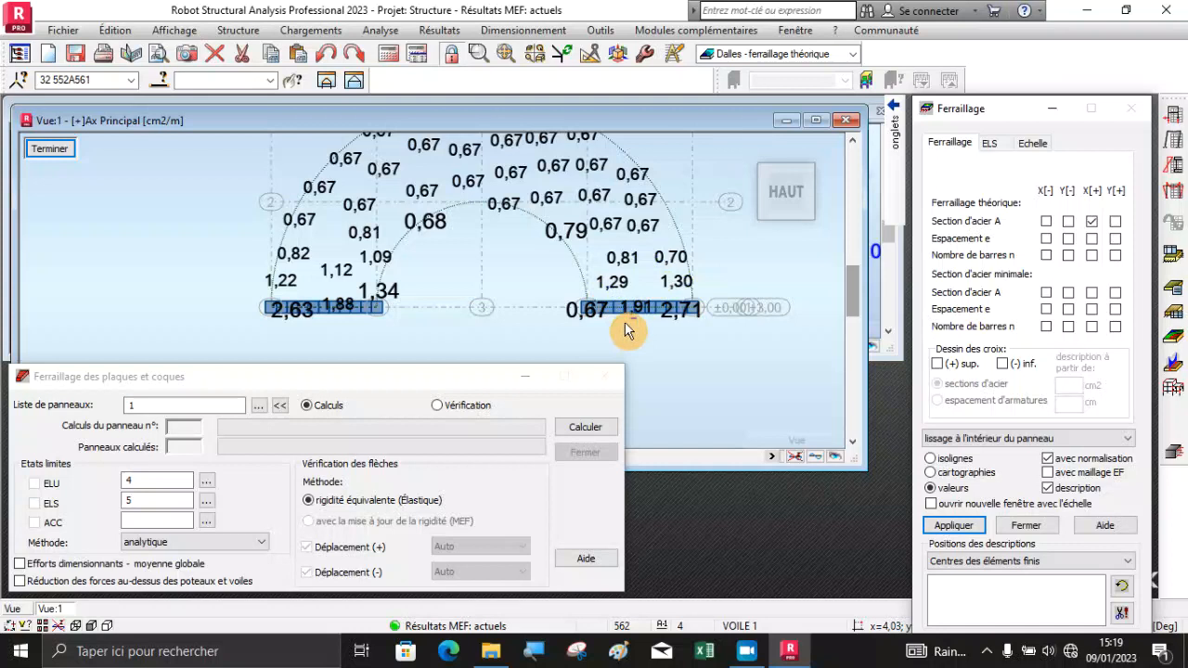
click(1115, 222)
click(950, 526)
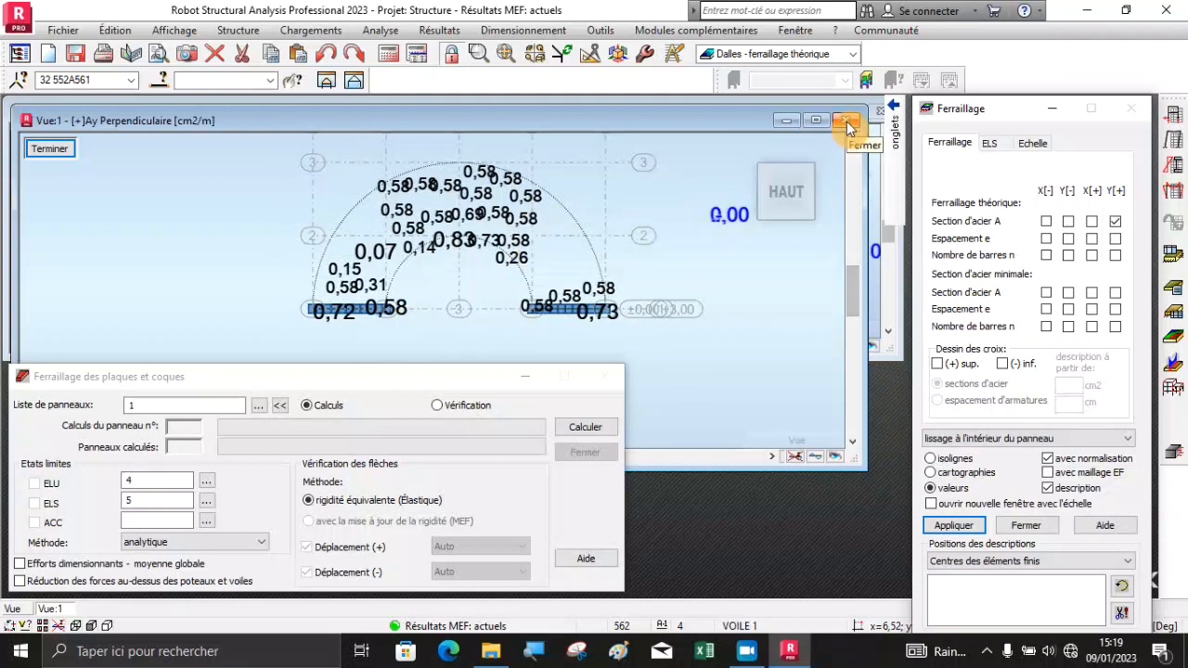
Return to the Géométrie layout, clear the node selection and review the meshed stair with its two columns in 3D.
click(852, 54)
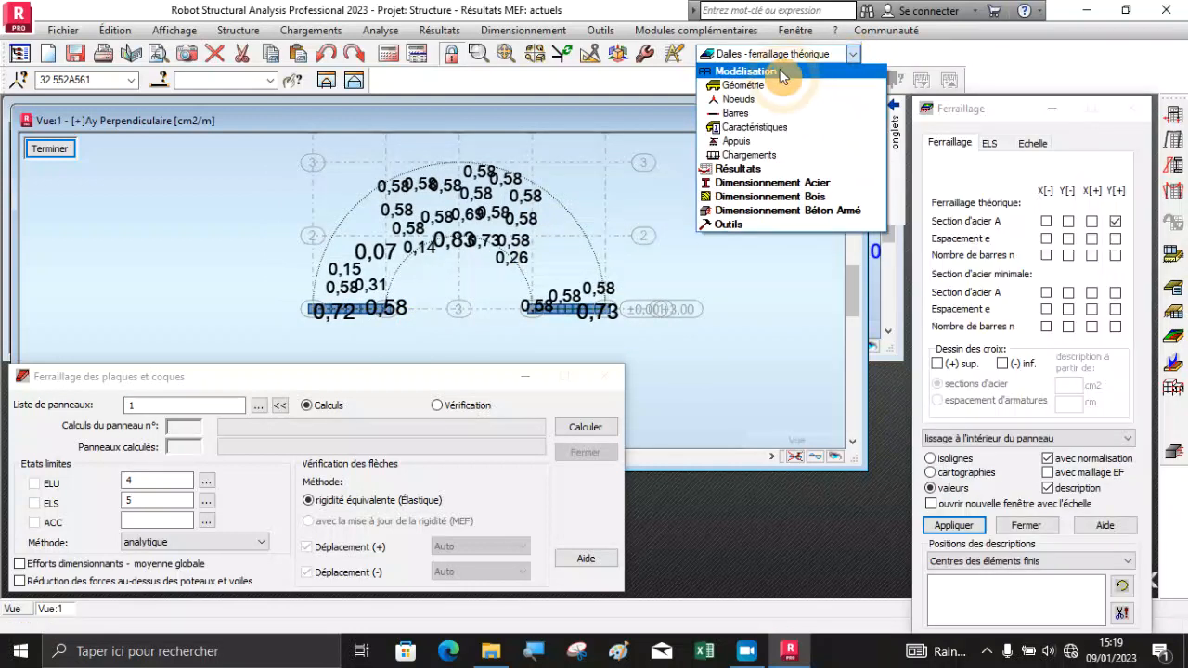
click(757, 81)
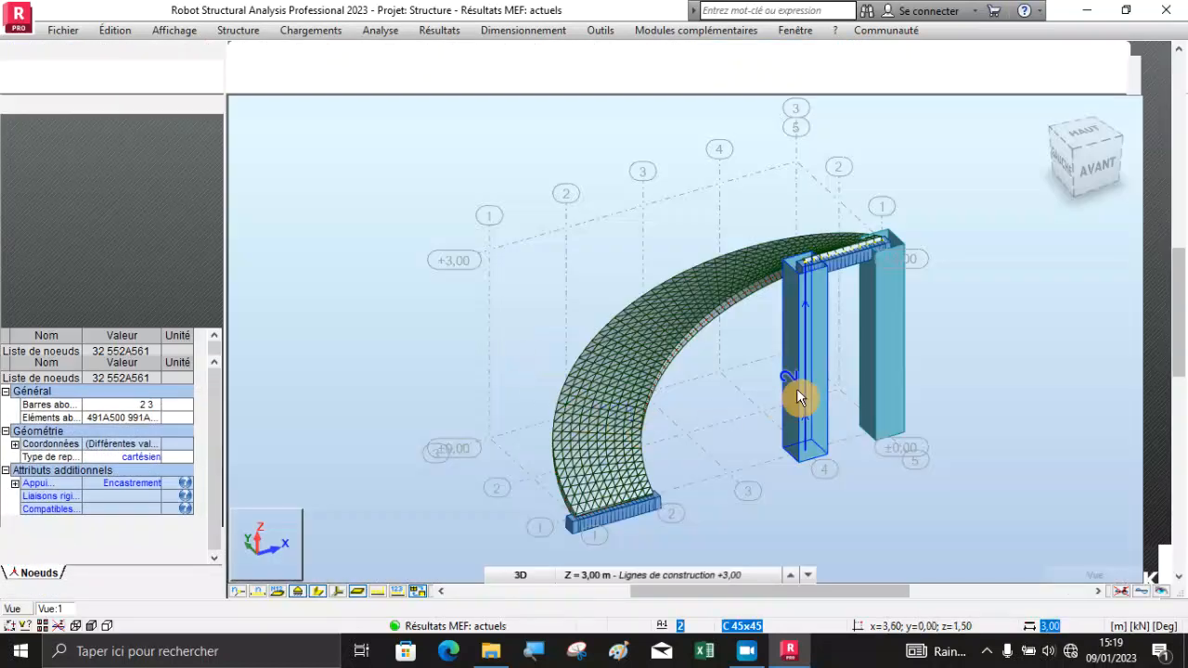
scroll(855, 288, up, 3)
scroll(790, 344, down, 3)
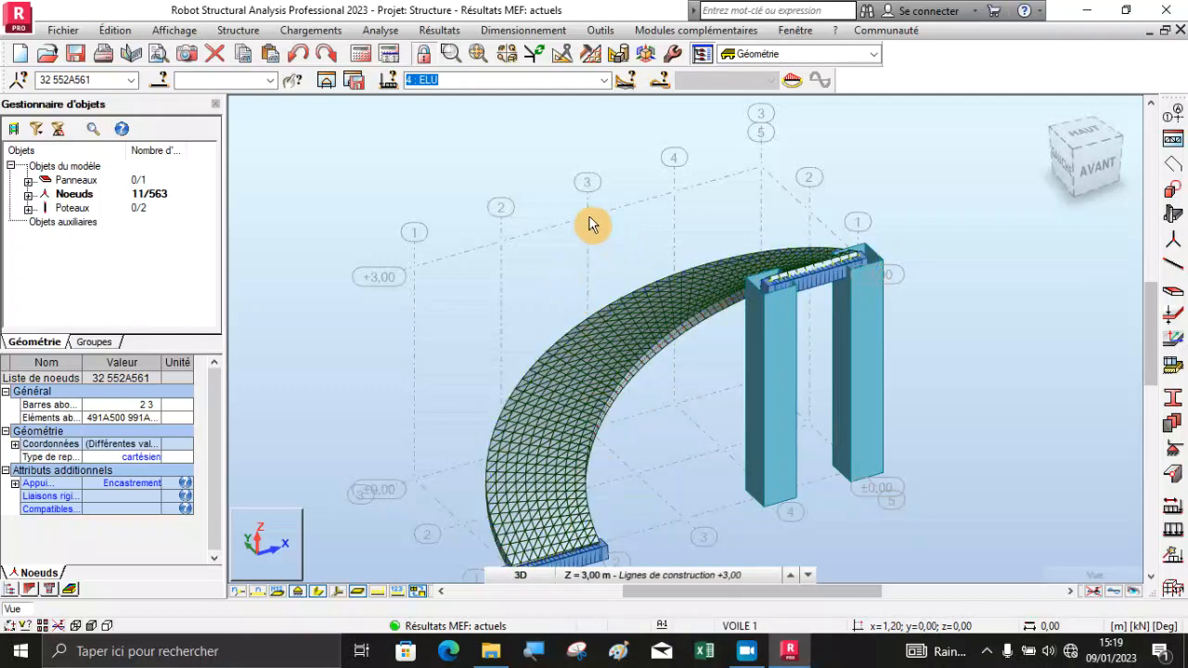
click(520, 162)
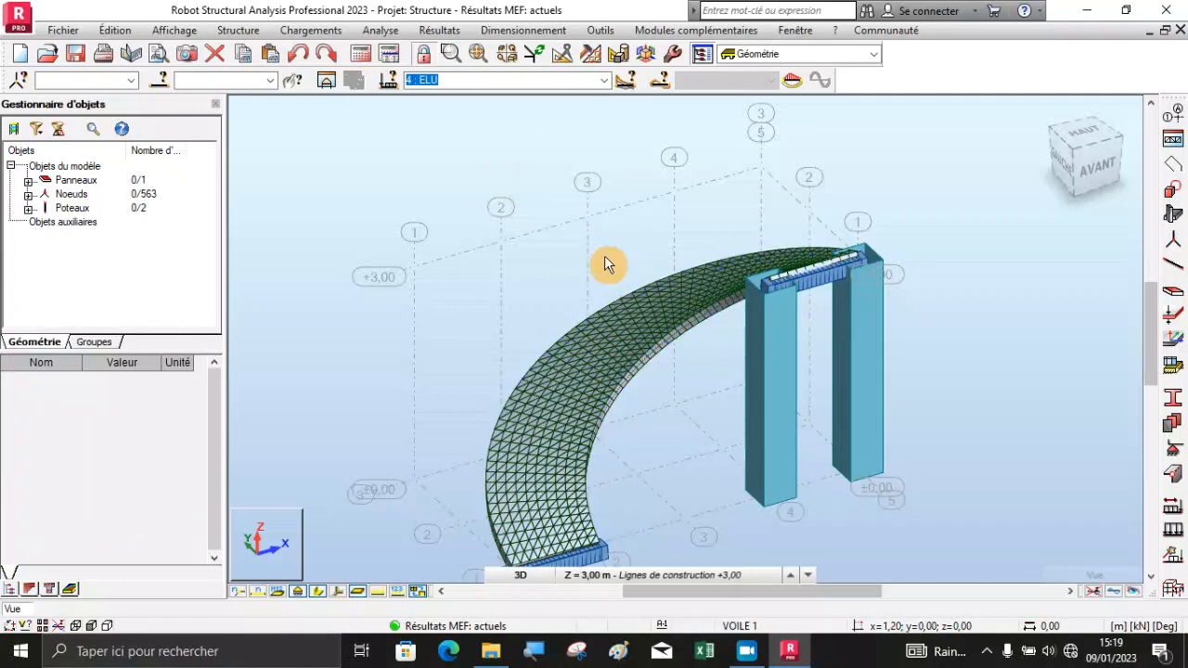
scroll(604, 258, down, 2)
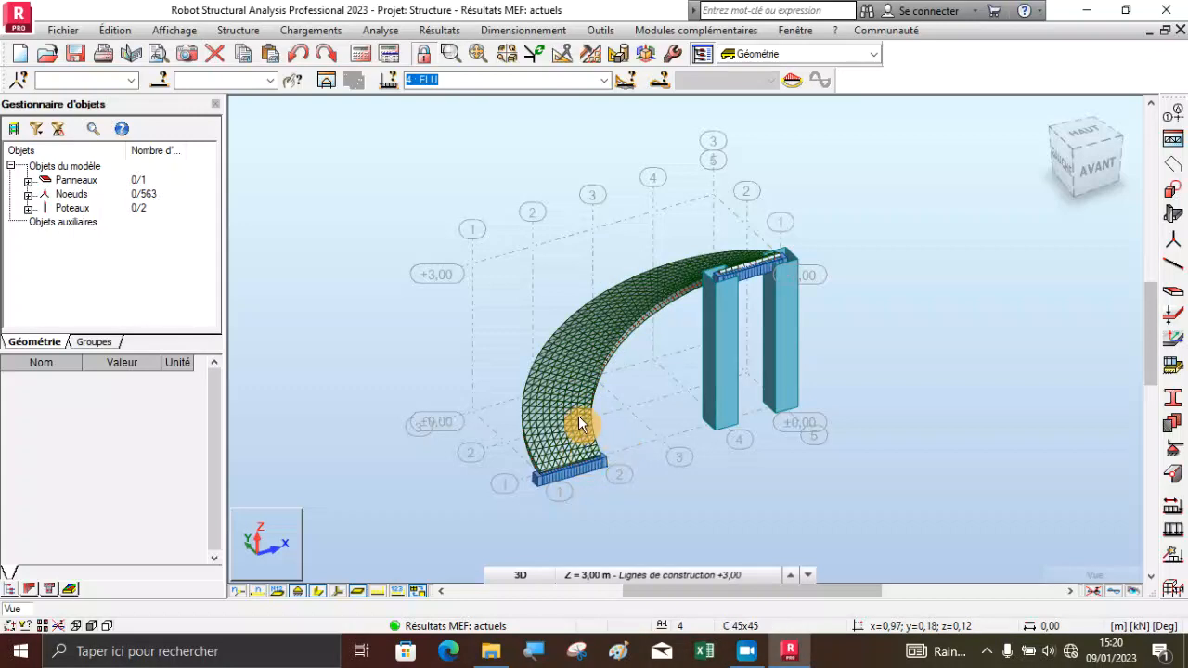
scroll(634, 441, up, 2)
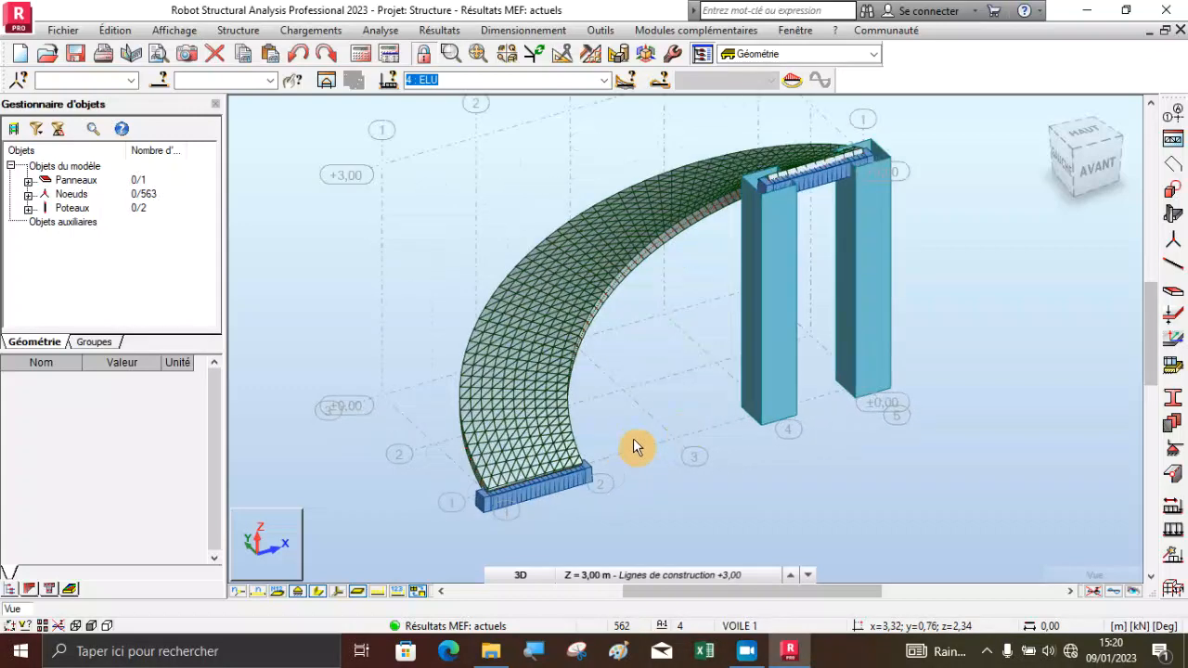